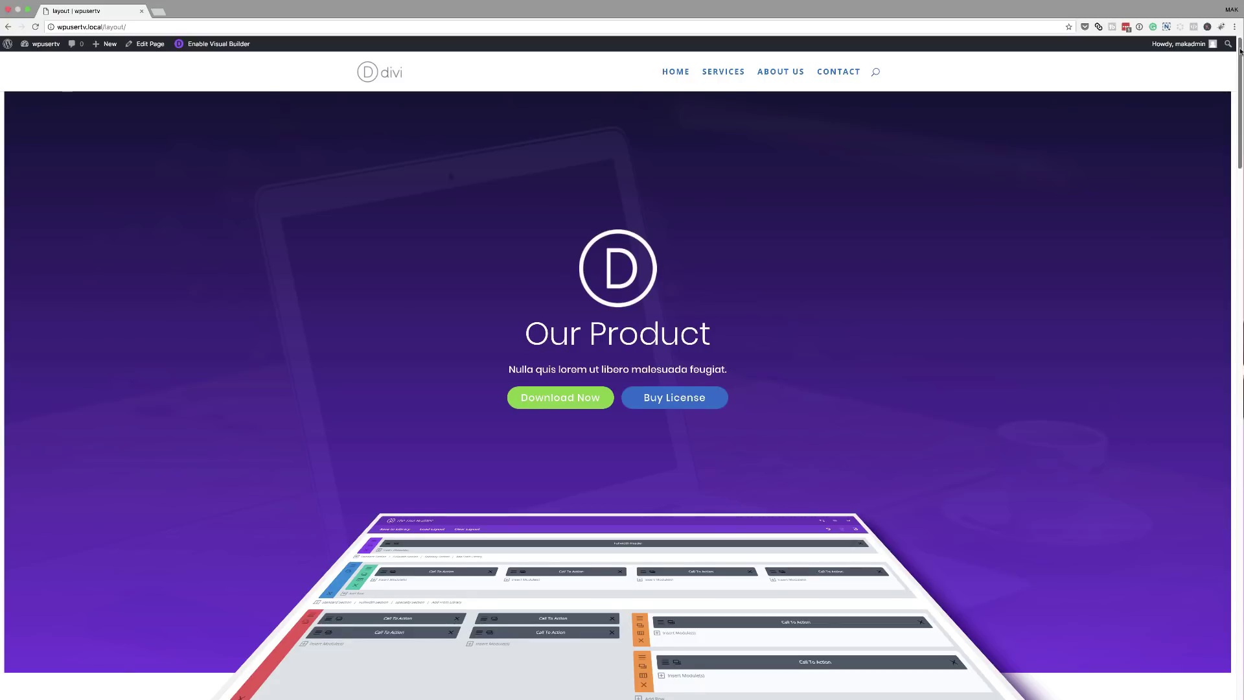
{"action": "left_click_drag", "start_coordinate": [1240, 52], "coordinate": [1180, 347]}
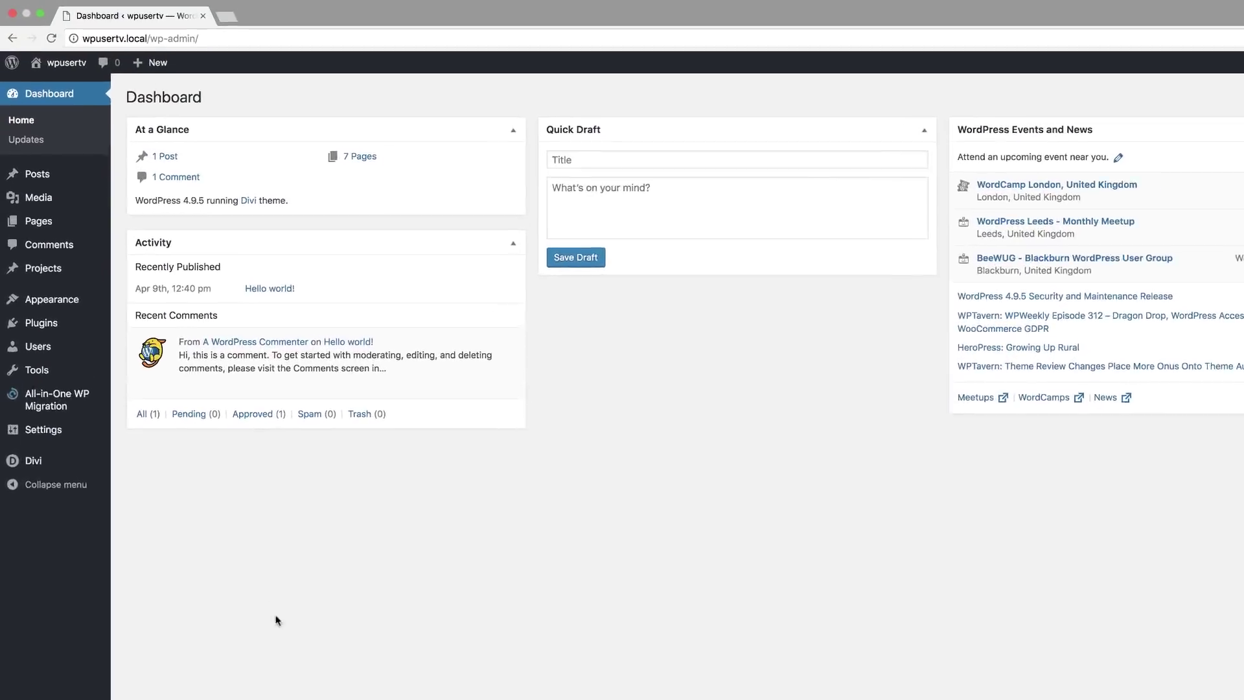
Step: Create a new page titled "layout" and open it for editing in the Divi Visual Builder
{"action": "mouse_move", "coordinate": [49, 249]}
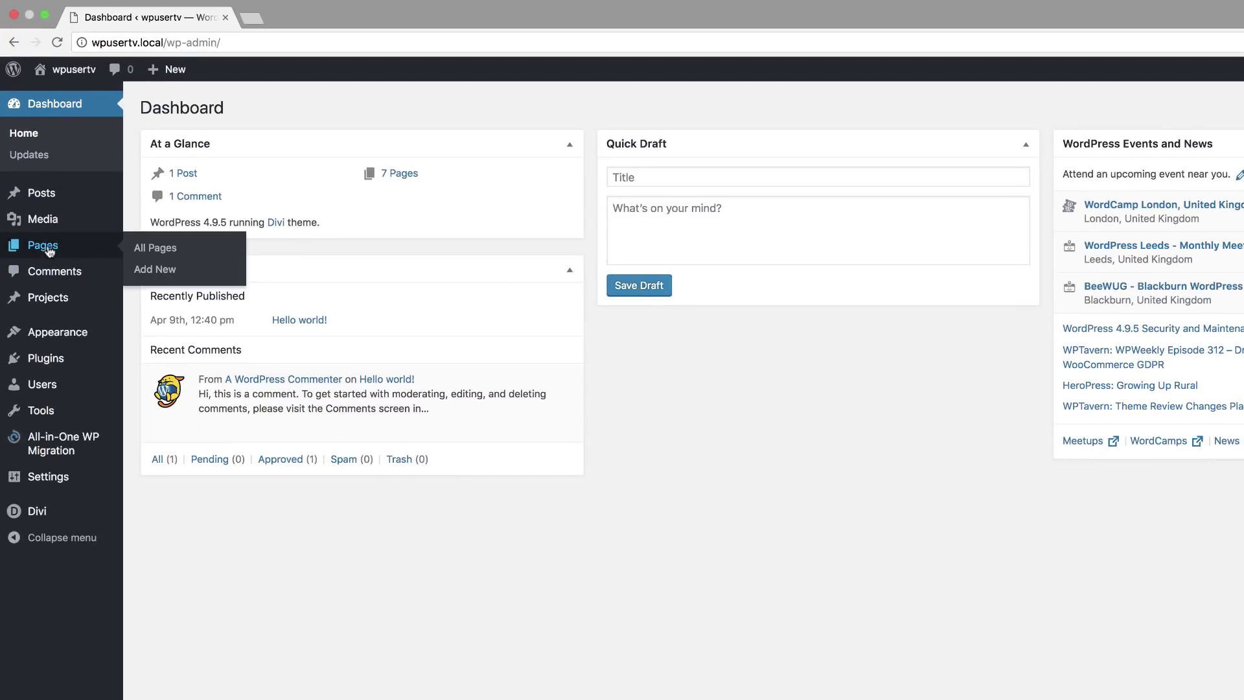
{"action": "left_click", "coordinate": [156, 275]}
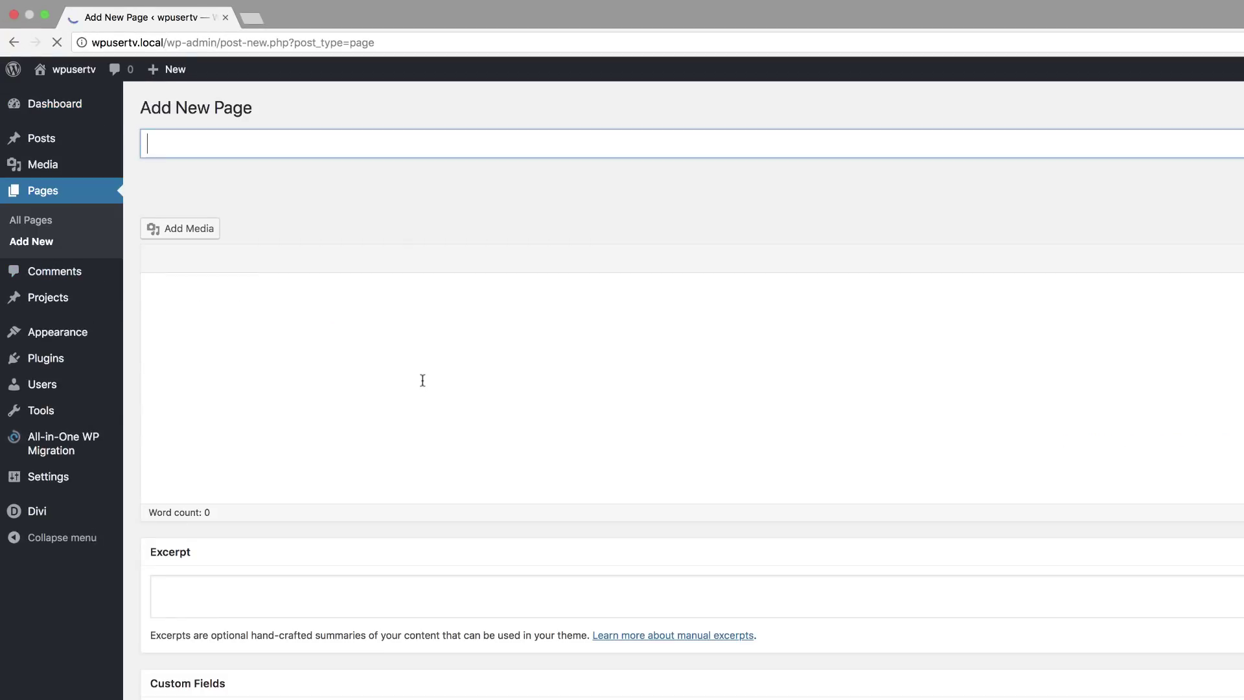
{"action": "type", "text": "layout"}
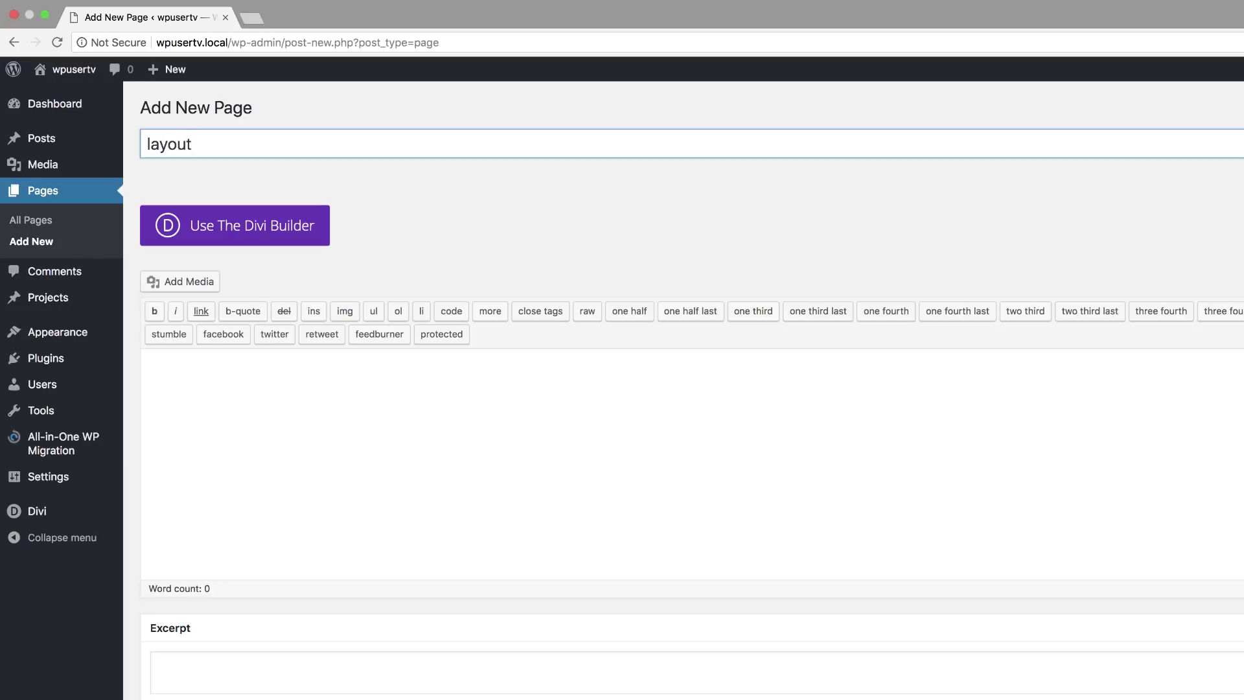
{"action": "left_click", "coordinate": [257, 233]}
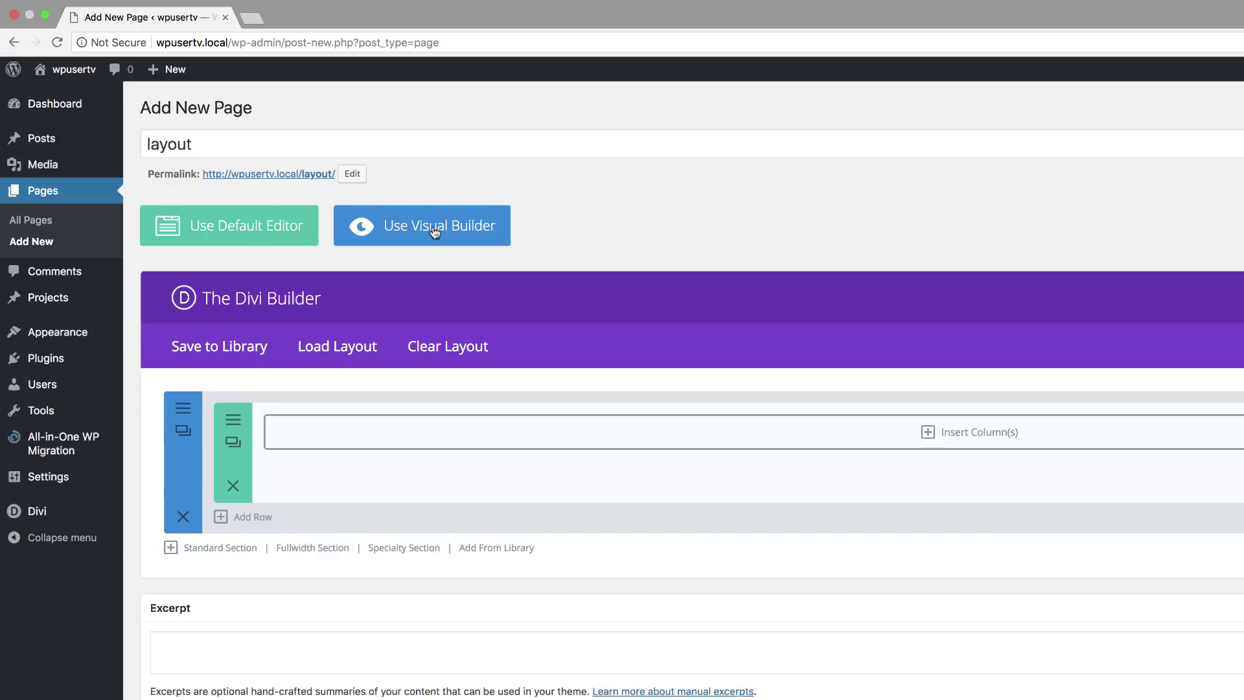
{"action": "left_click", "coordinate": [434, 232]}
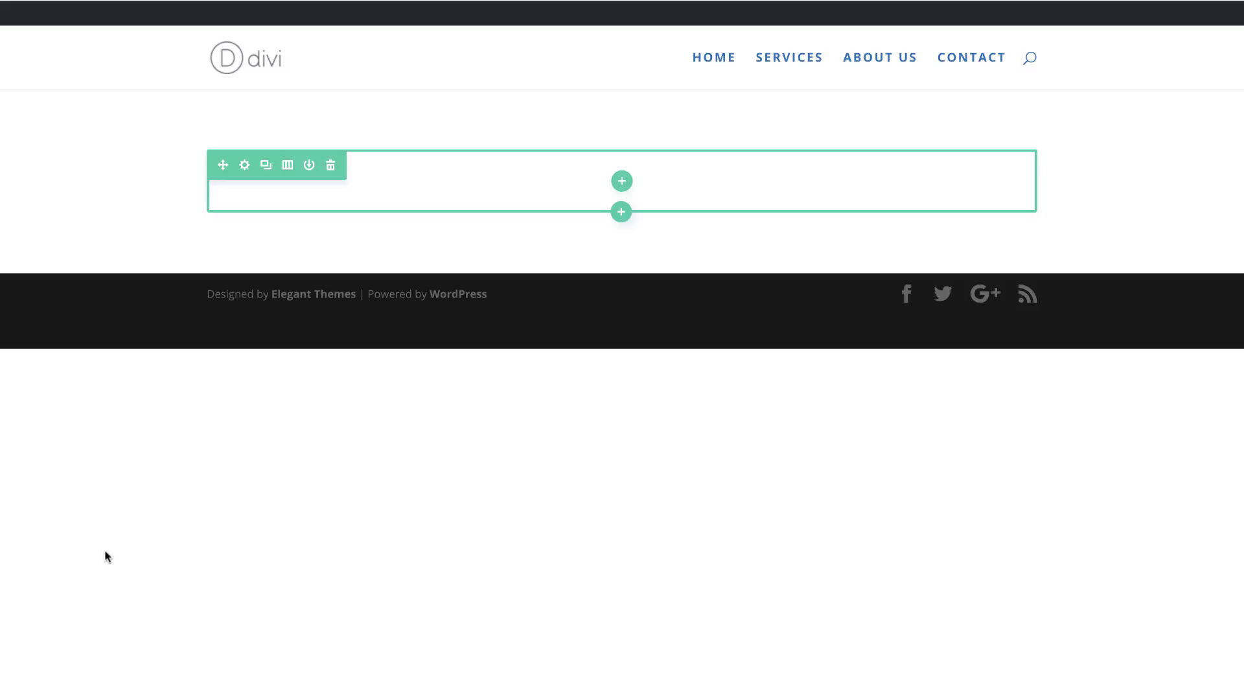
Step: Add a fullwidth section containing a Fullwidth Header module, and delete the default regular section above it
{"action": "mouse_move", "coordinate": [622, 272]}
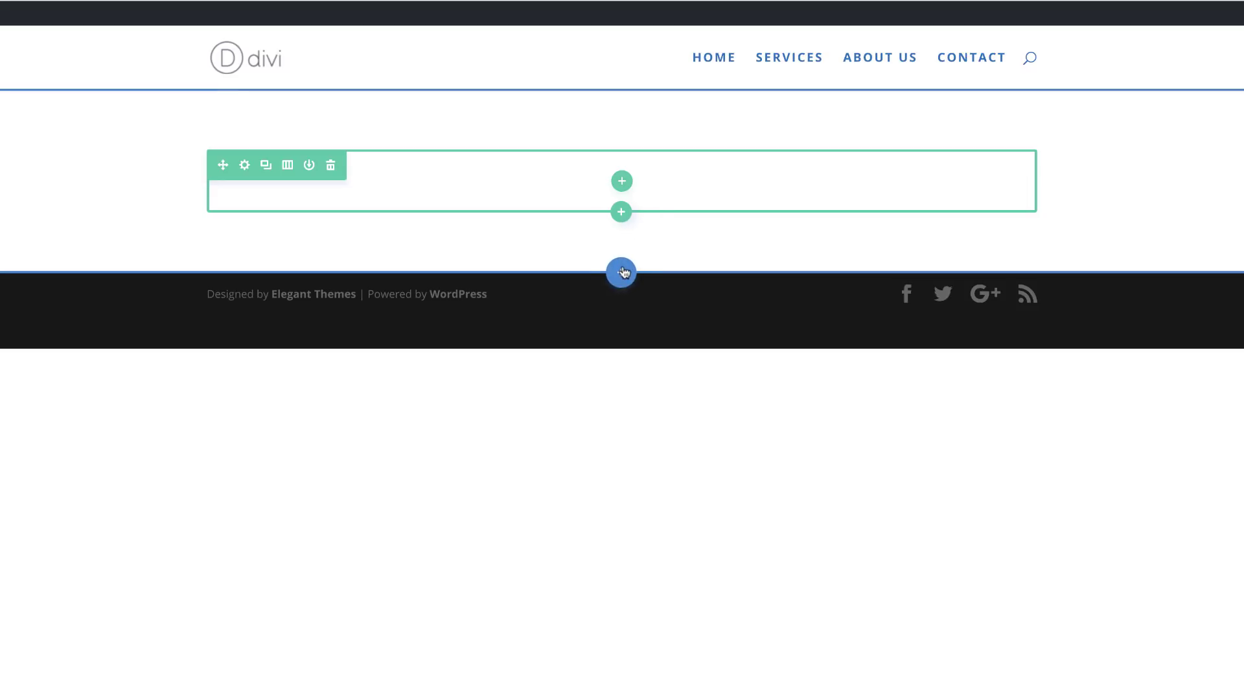
{"action": "left_click", "coordinate": [622, 273]}
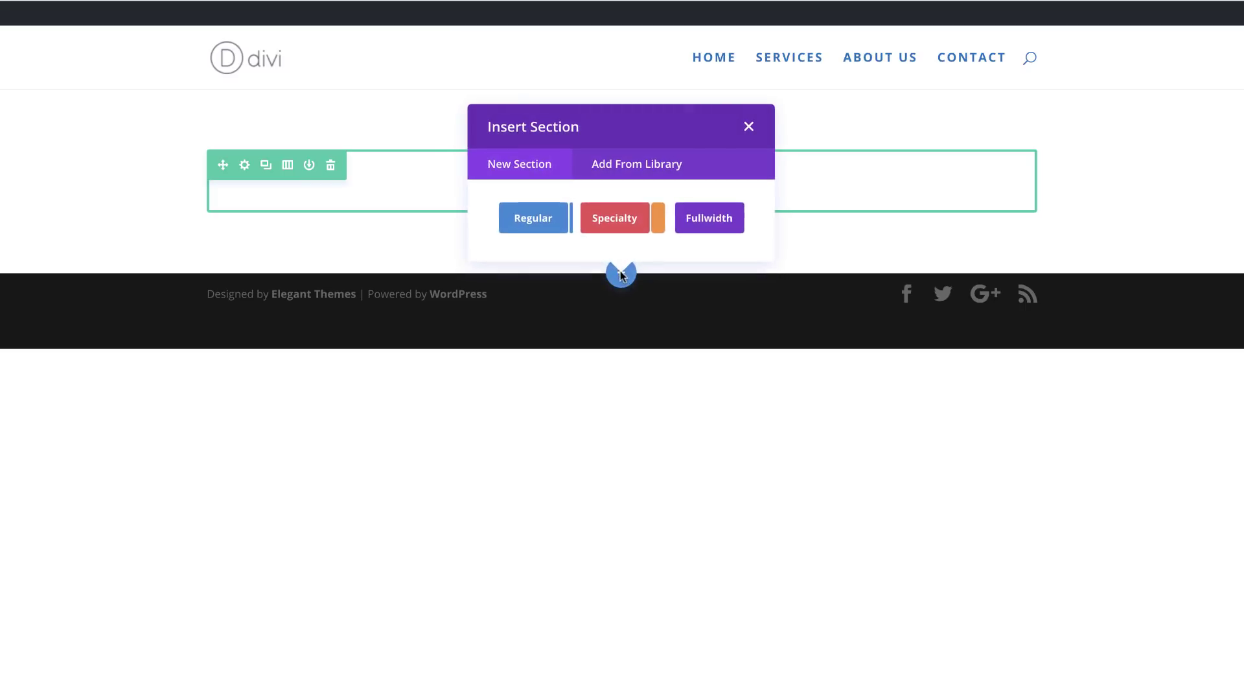
{"action": "left_click", "coordinate": [710, 218]}
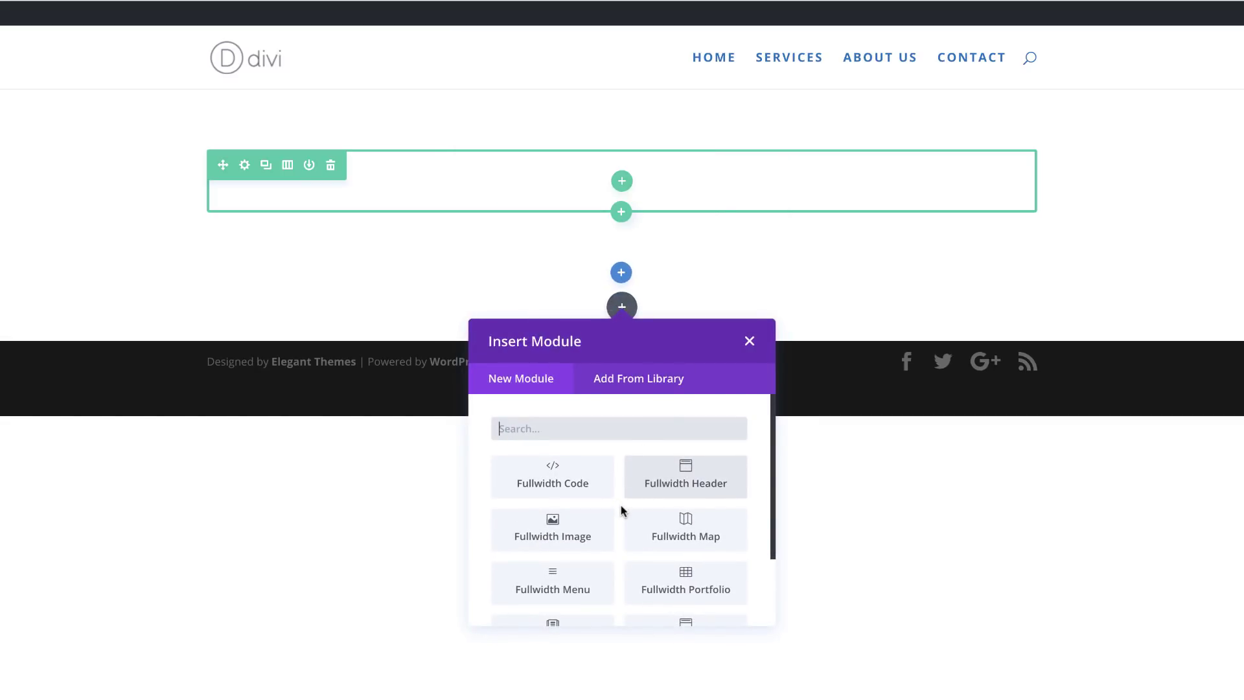
{"action": "left_click", "coordinate": [688, 480]}
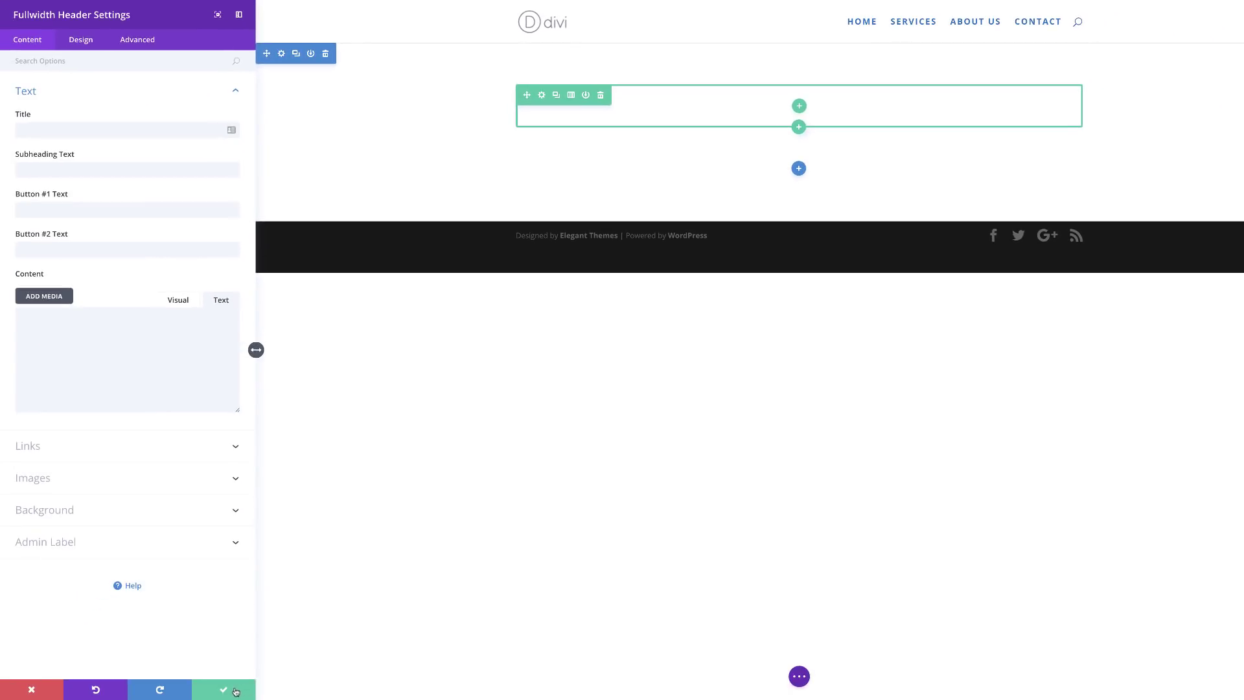
{"action": "left_click", "coordinate": [226, 692]}
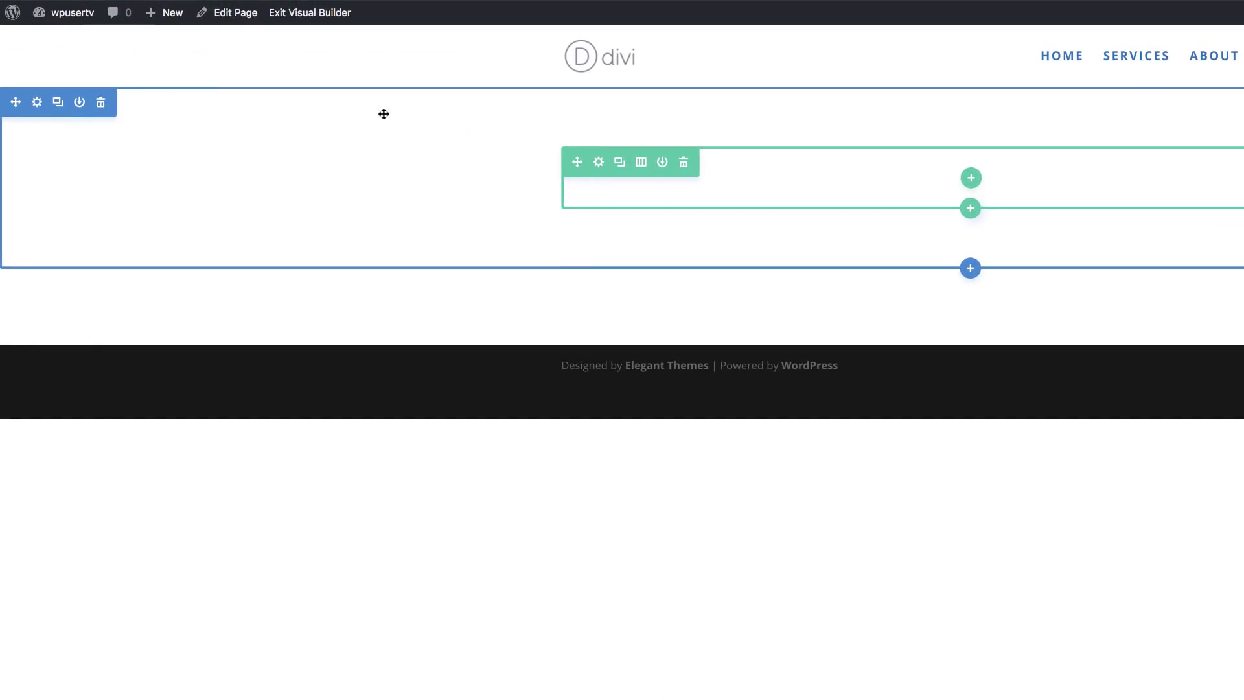
{"action": "left_click", "coordinate": [100, 103]}
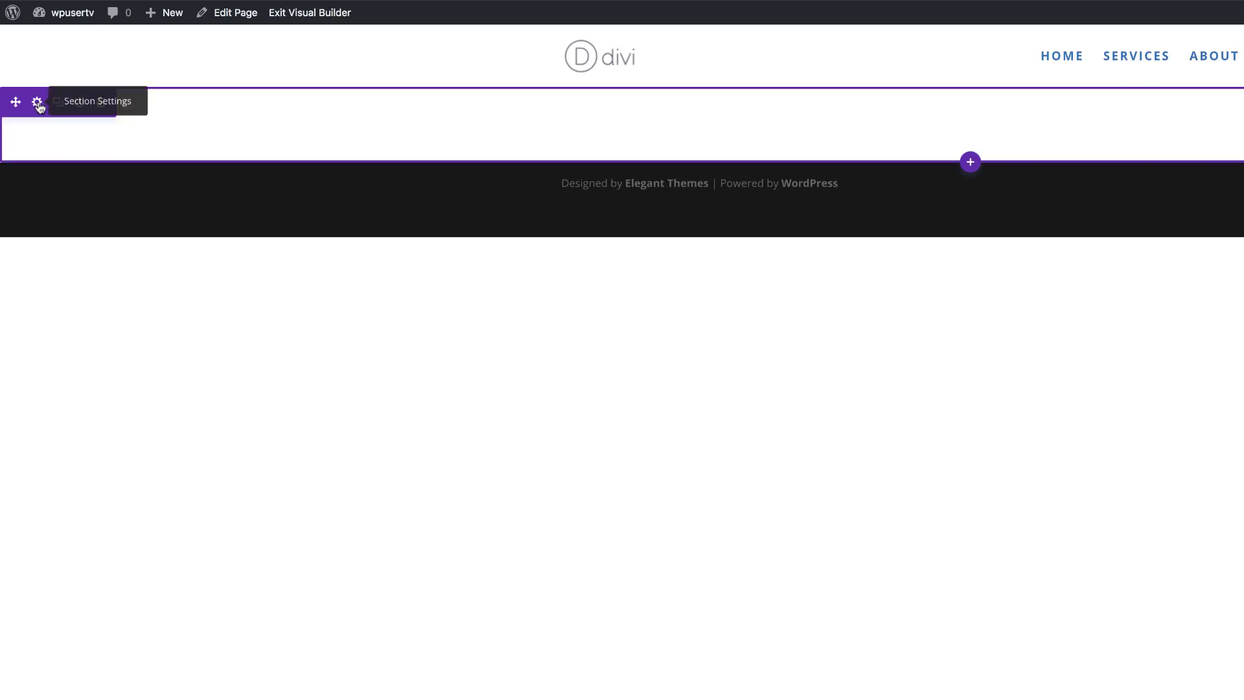
Step: Give the fullwidth section a gradient background with the first color set to rgba(23,20,57,0.95)
{"action": "left_click", "coordinate": [38, 103]}
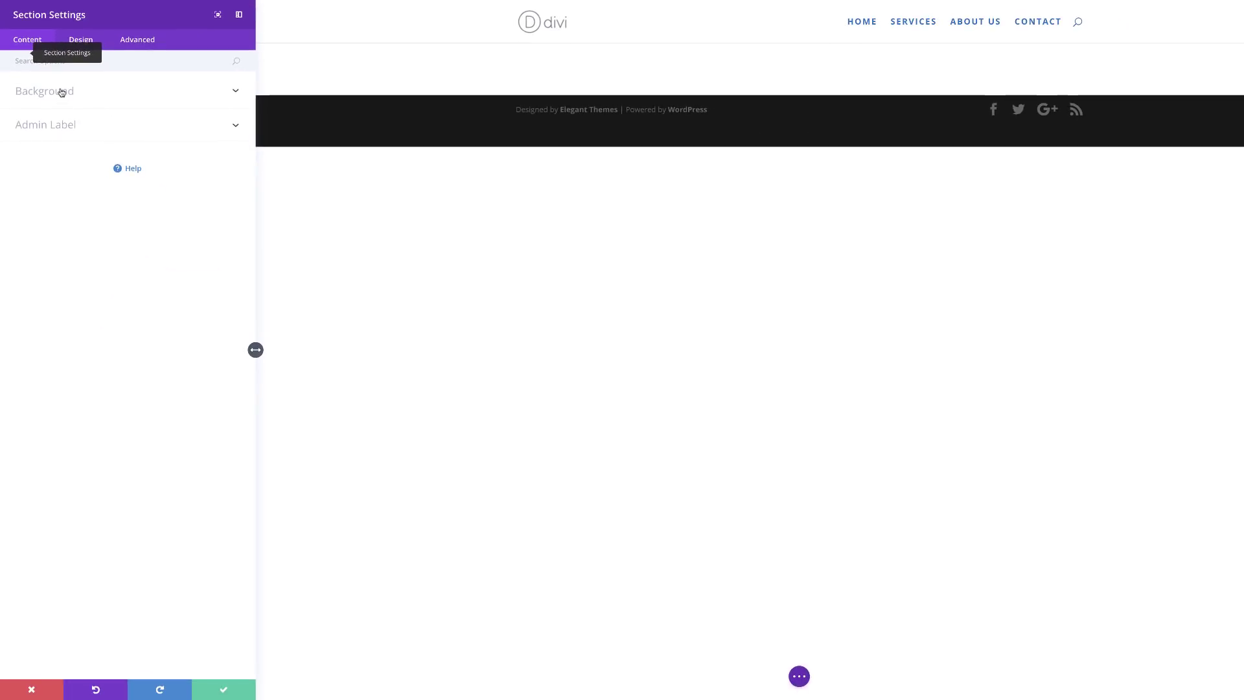
{"action": "left_click", "coordinate": [61, 92]}
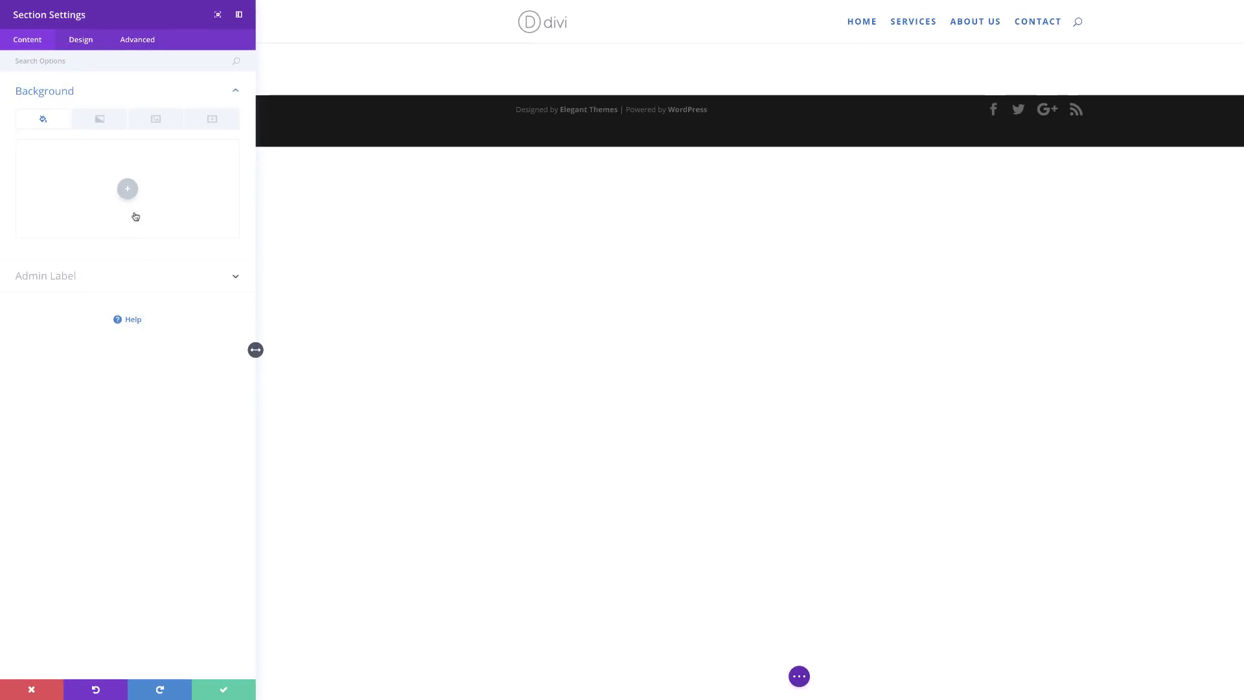
{"action": "left_click", "coordinate": [101, 122]}
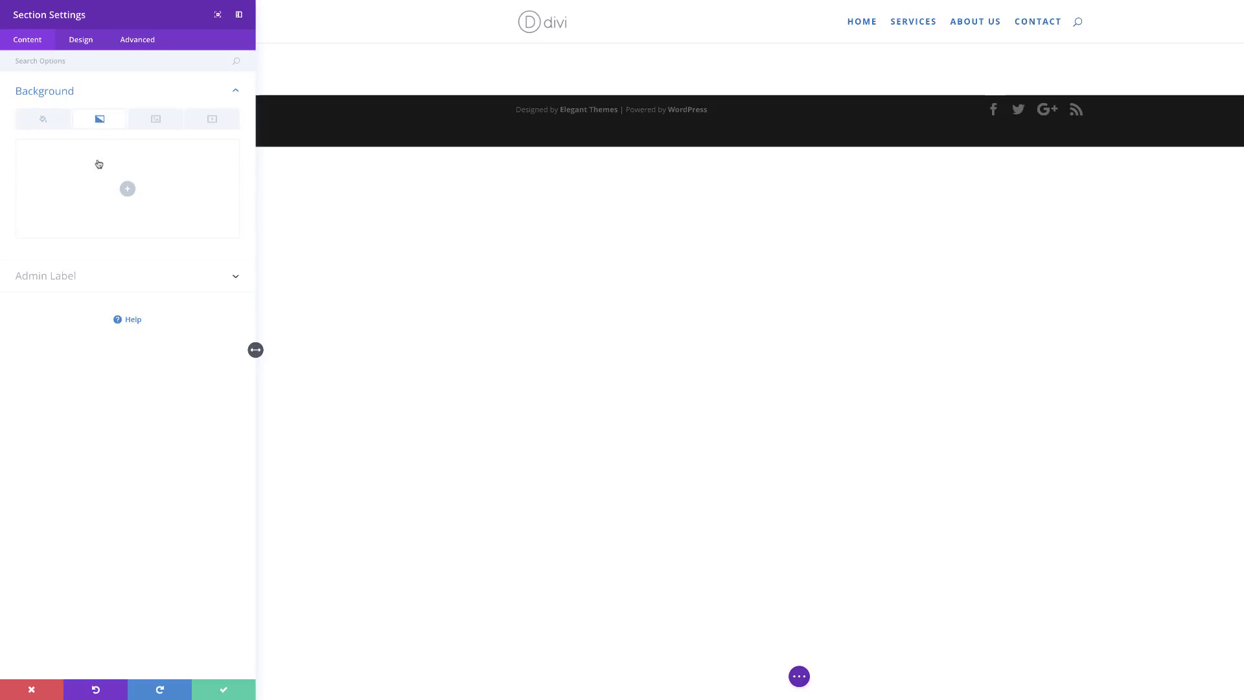
{"action": "left_click", "coordinate": [130, 191]}
{"action": "left_click", "coordinate": [23, 259]}
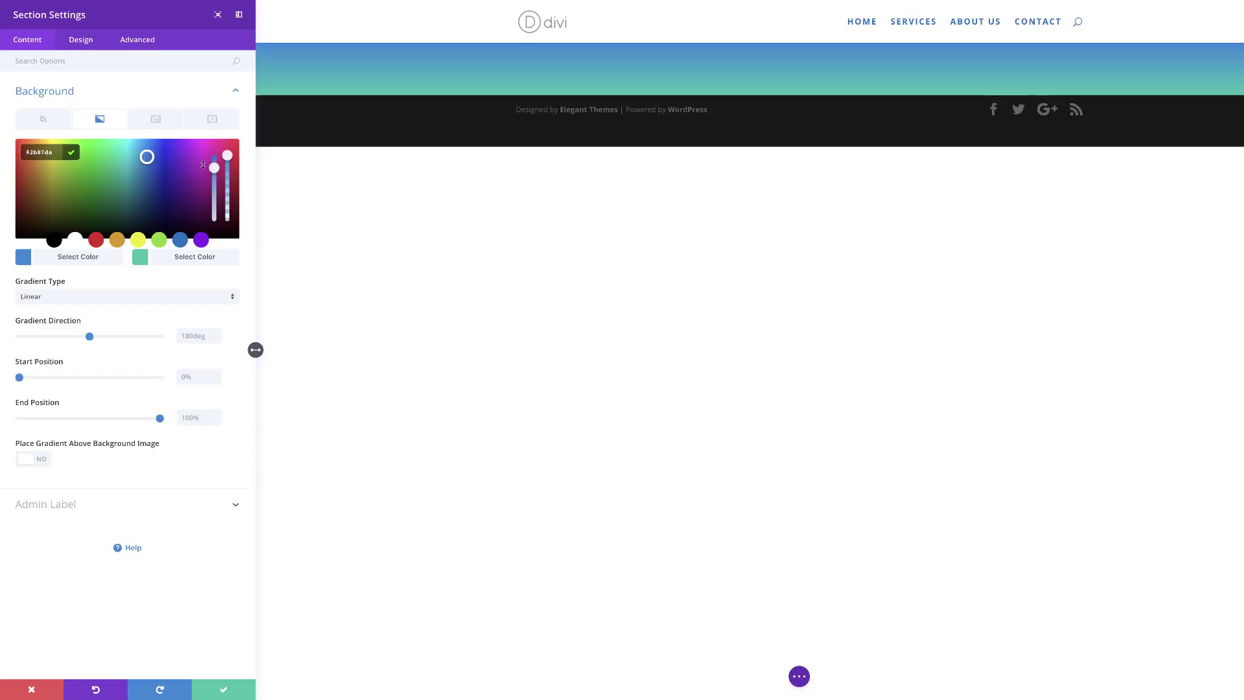
{"action": "left_click_drag", "start_coordinate": [228, 156], "coordinate": [228, 161]}
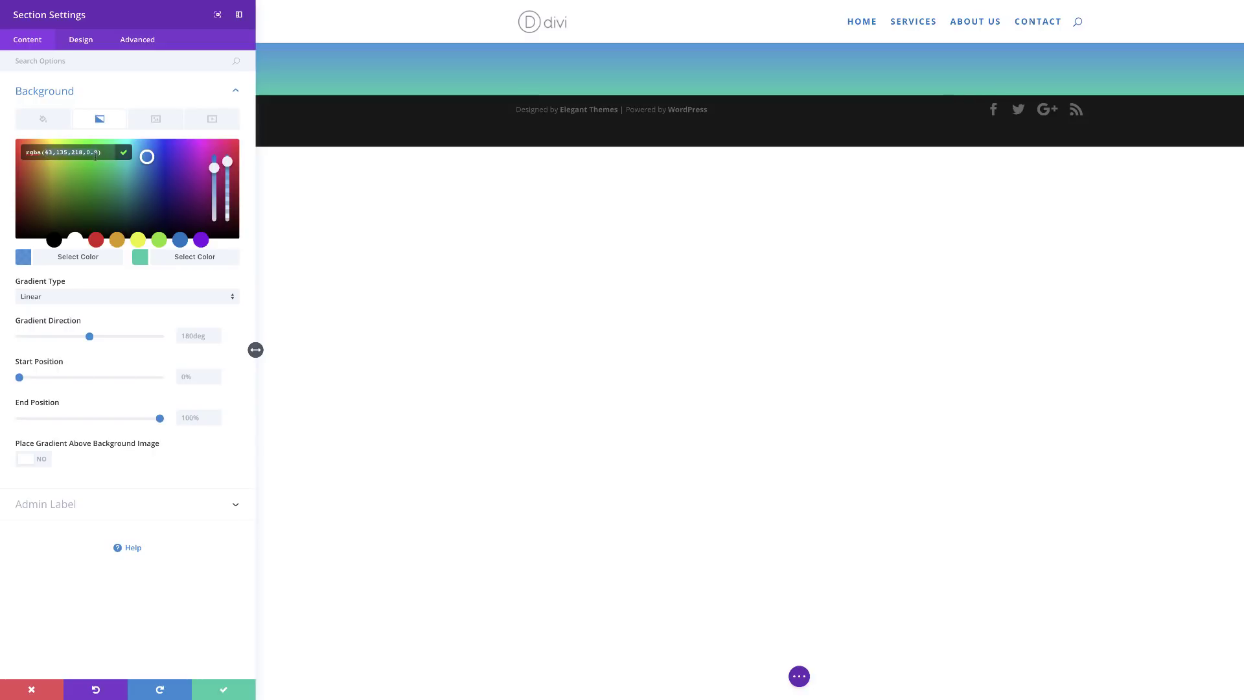
{"action": "key", "text": "ctrl+a"}
{"action": "type", "text": "rgba(23,20,57,0.95)"}
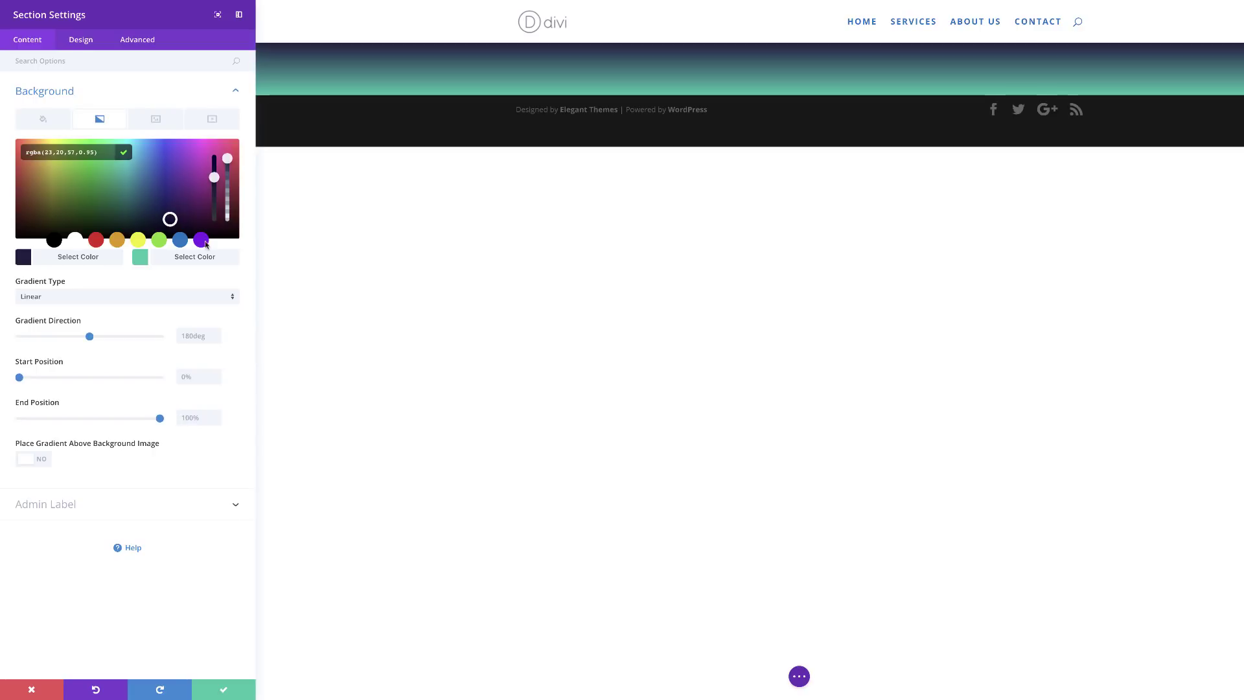
Step: Set the gradient's second color to rgba(136,52,253,0.98) and place the gradient above the background image
{"action": "left_click", "coordinate": [140, 258]}
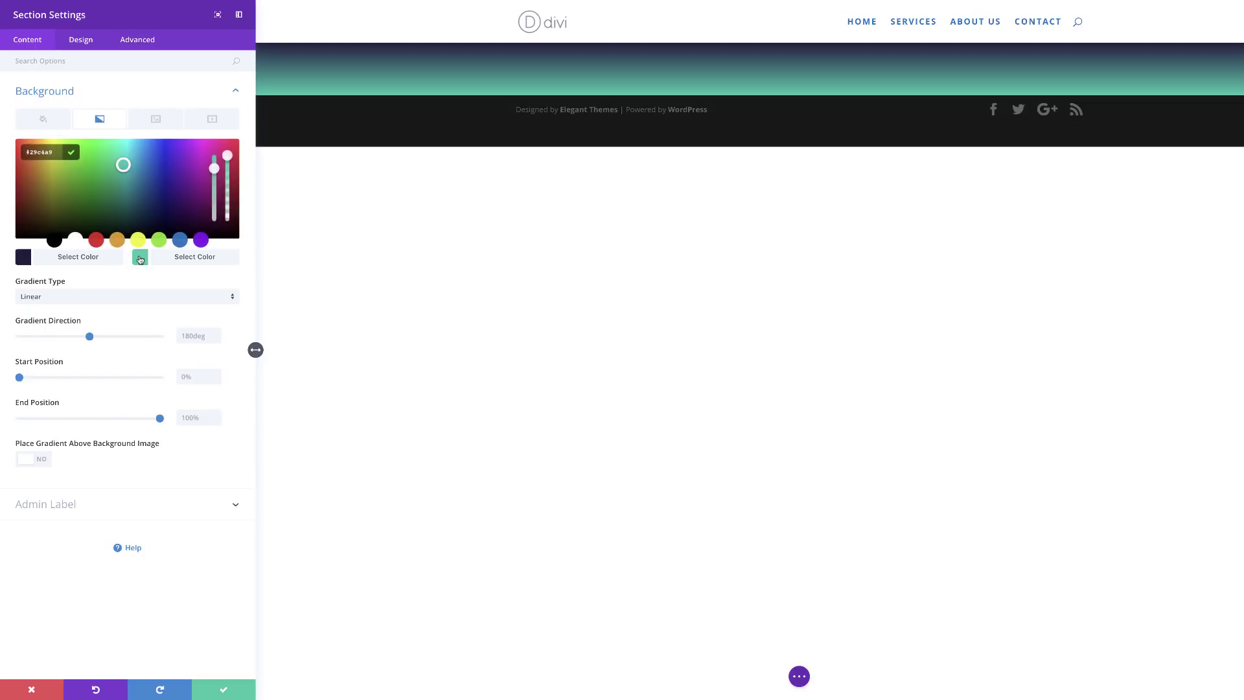
{"action": "left_click_drag", "start_coordinate": [228, 159], "coordinate": [99, 168]}
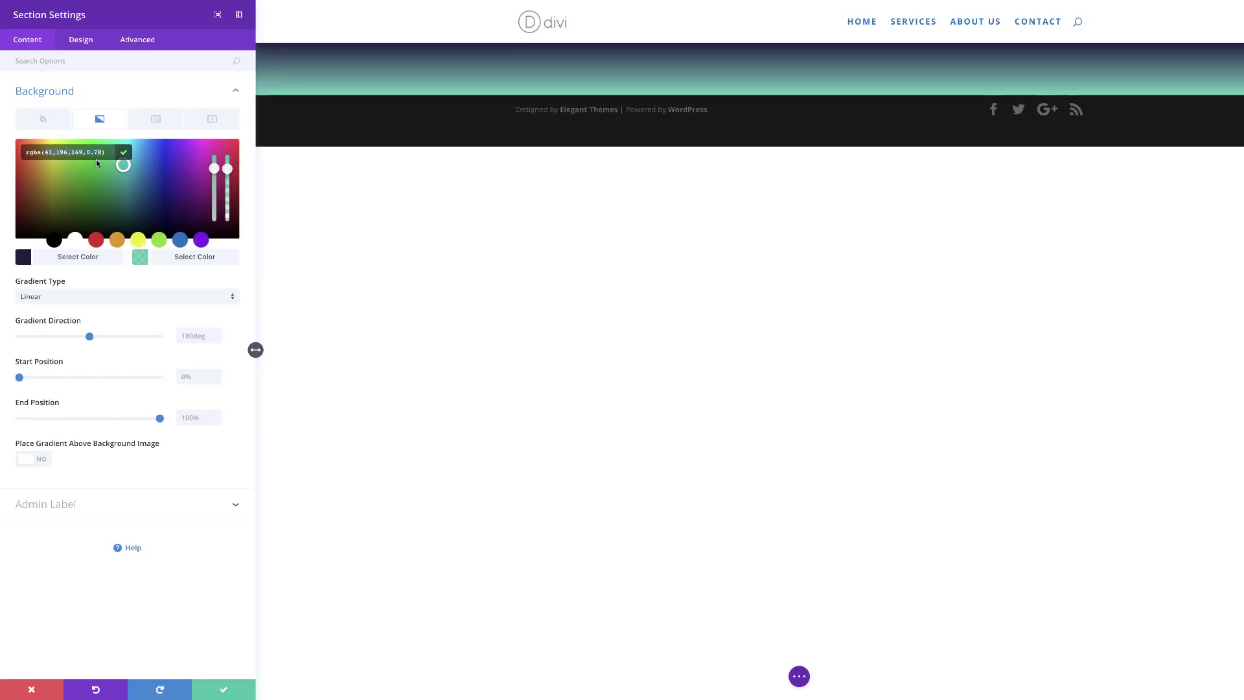
{"action": "type", "text": "rgba(136,52,253,0.98)"}
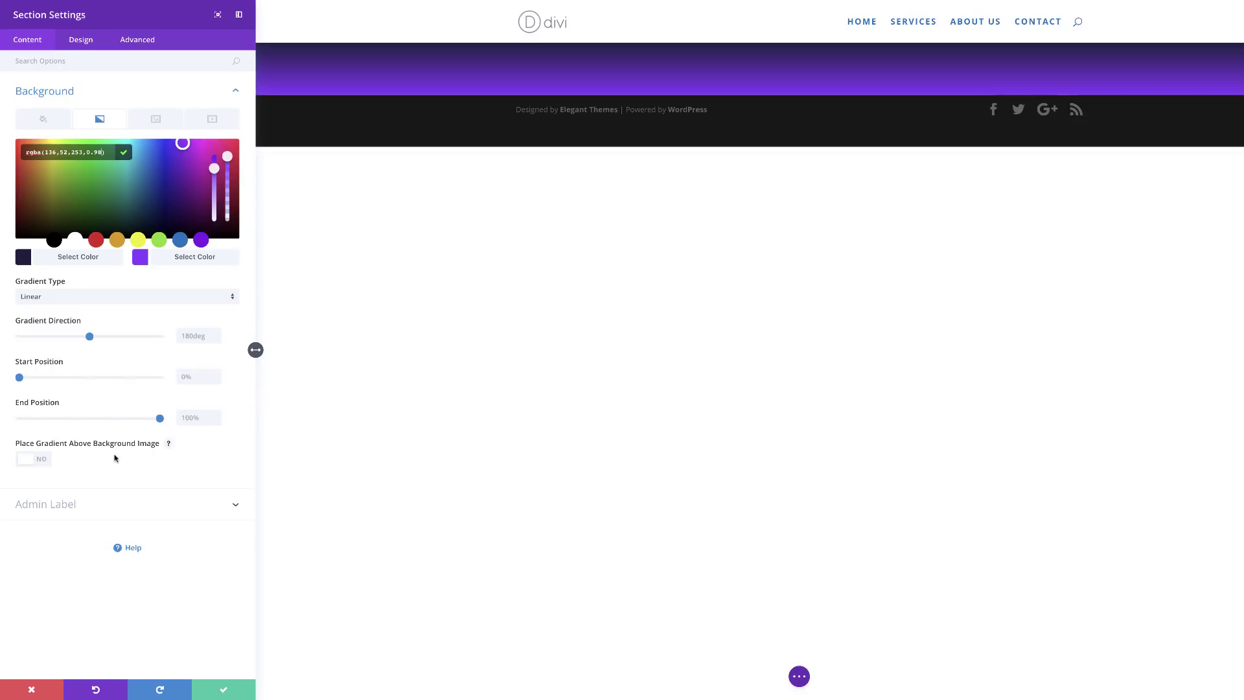
{"action": "left_click", "coordinate": [46, 461]}
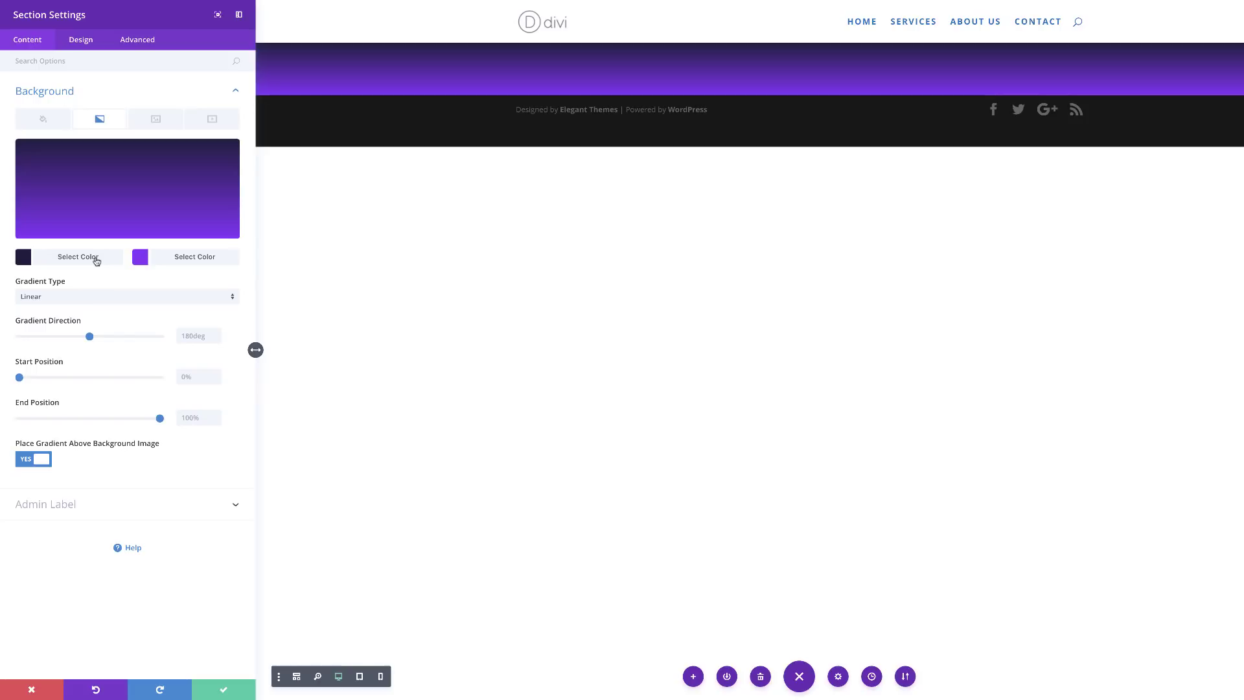
Step: Upload workstation-336369_1920.jpg from Downloads and use it as the section's background image
{"action": "left_click", "coordinate": [158, 122]}
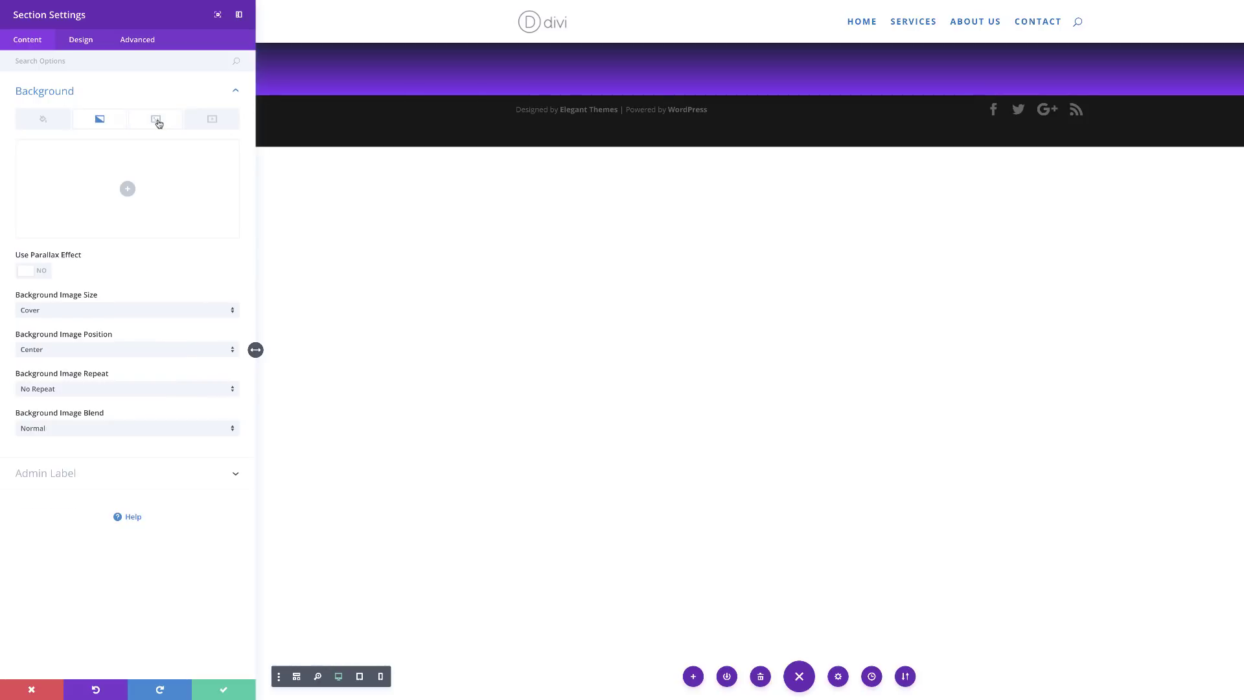
{"action": "left_click", "coordinate": [127, 189]}
{"action": "left_click", "coordinate": [154, 36]}
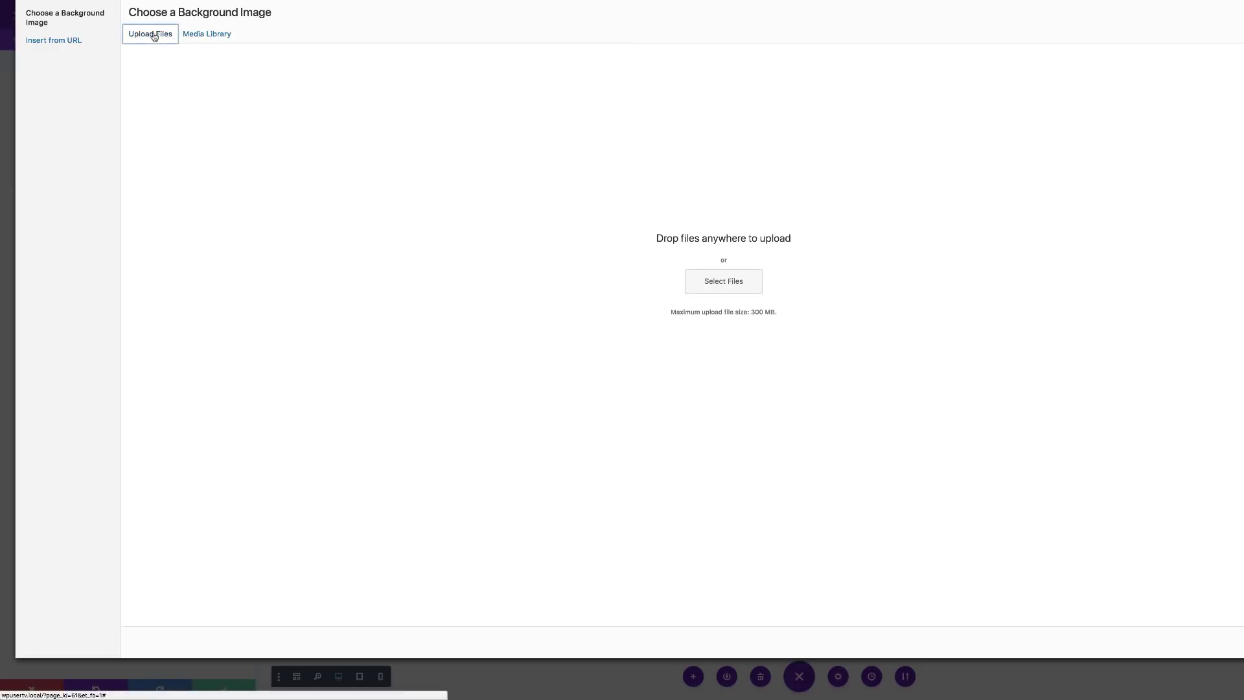
{"action": "left_click", "coordinate": [723, 284]}
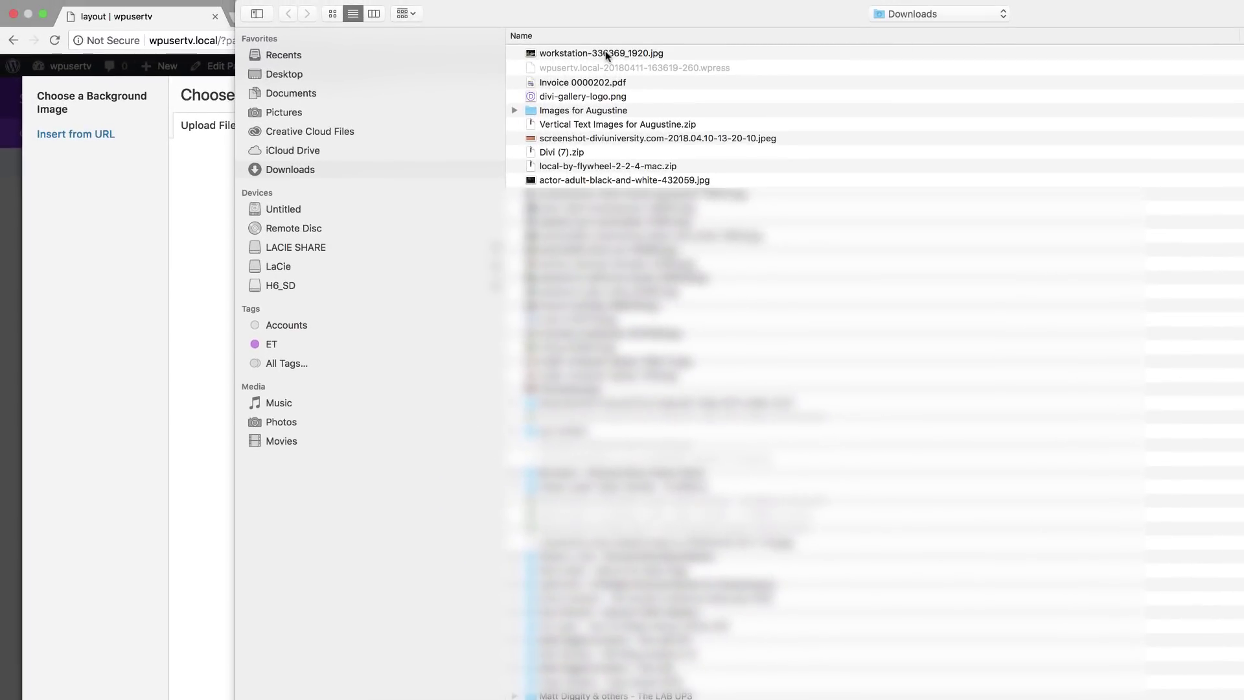
{"action": "double_click", "coordinate": [605, 53]}
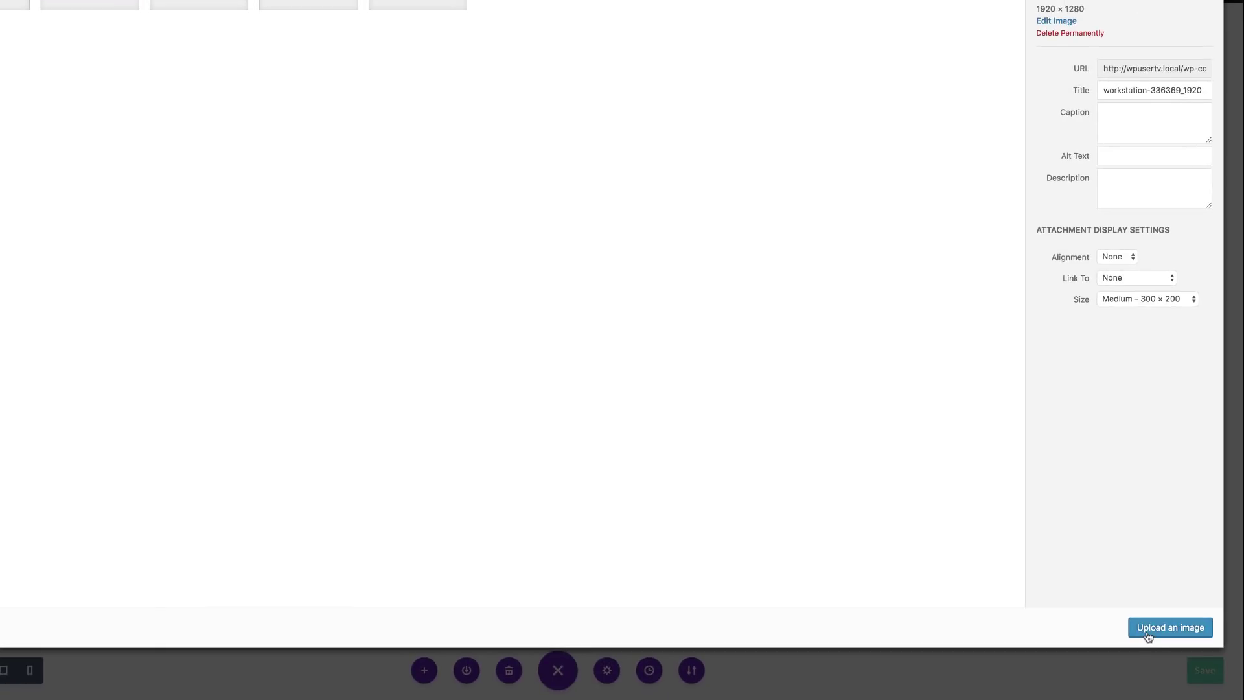
{"action": "left_click", "coordinate": [1148, 636]}
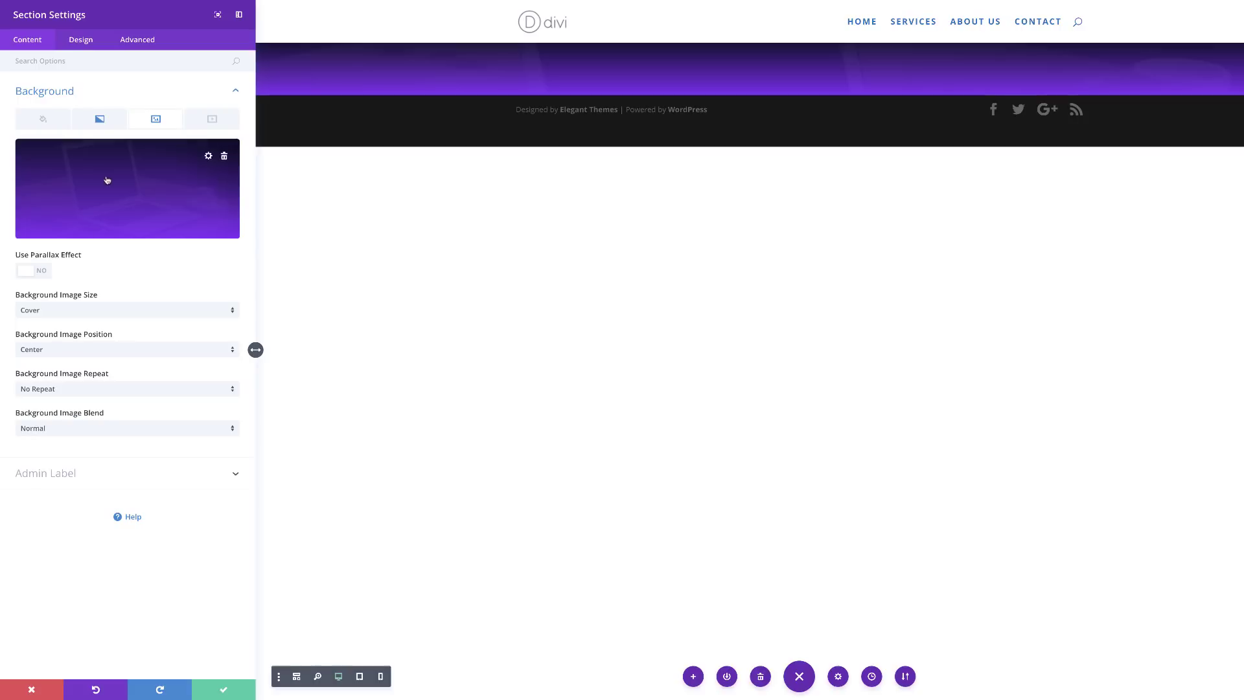
Step: Set the section's custom padding to 80px at the bottom and 0 for the top, right and left
{"action": "left_click", "coordinate": [81, 40]}
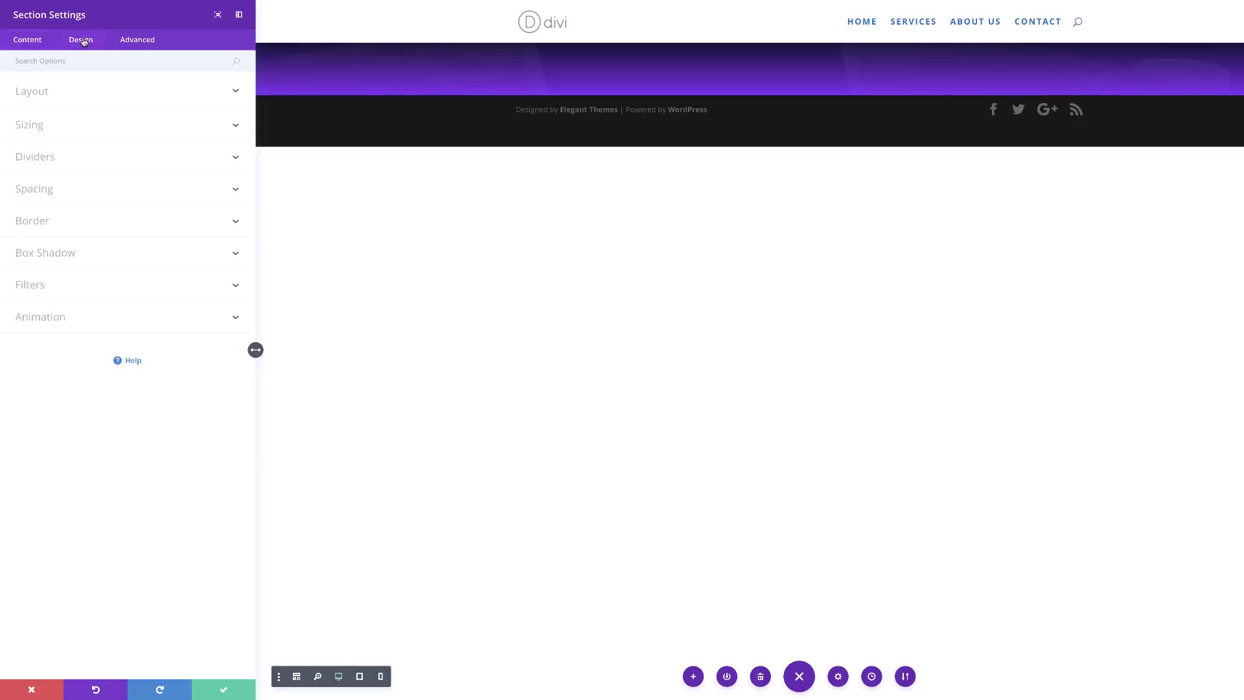
{"action": "left_click", "coordinate": [46, 191]}
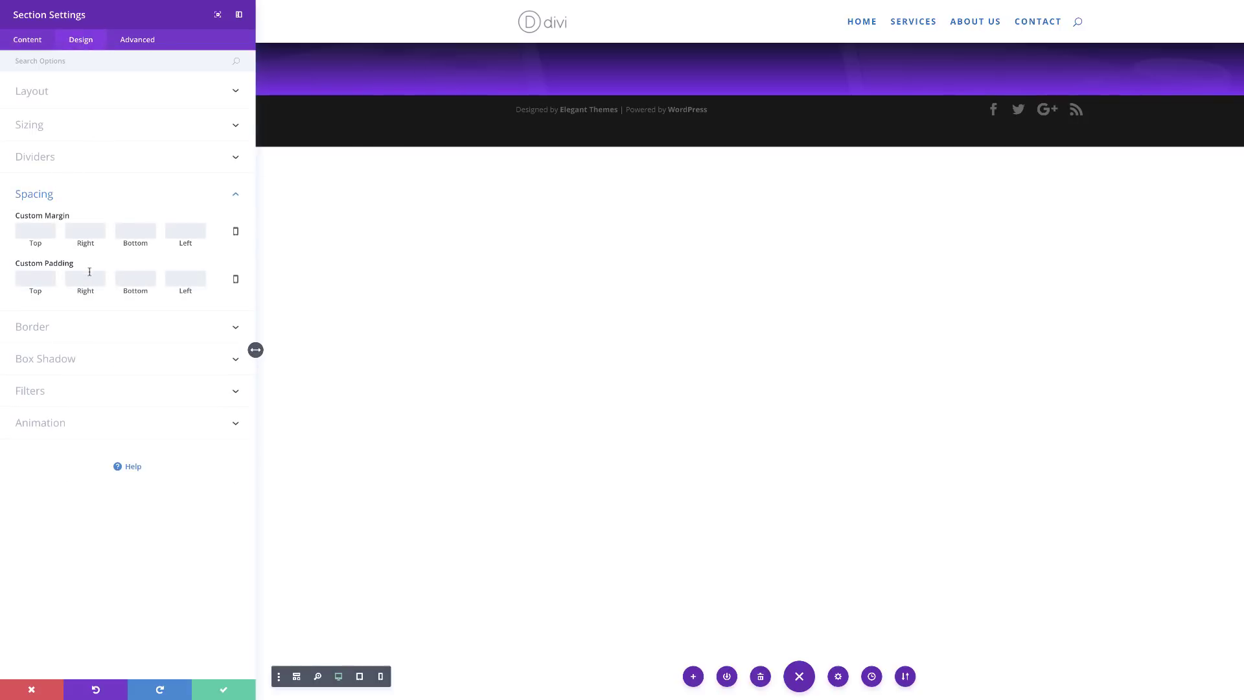
{"action": "left_click", "coordinate": [149, 279]}
{"action": "type", "text": "80"}
{"action": "left_click", "coordinate": [37, 279]}
{"action": "type", "text": "0"}
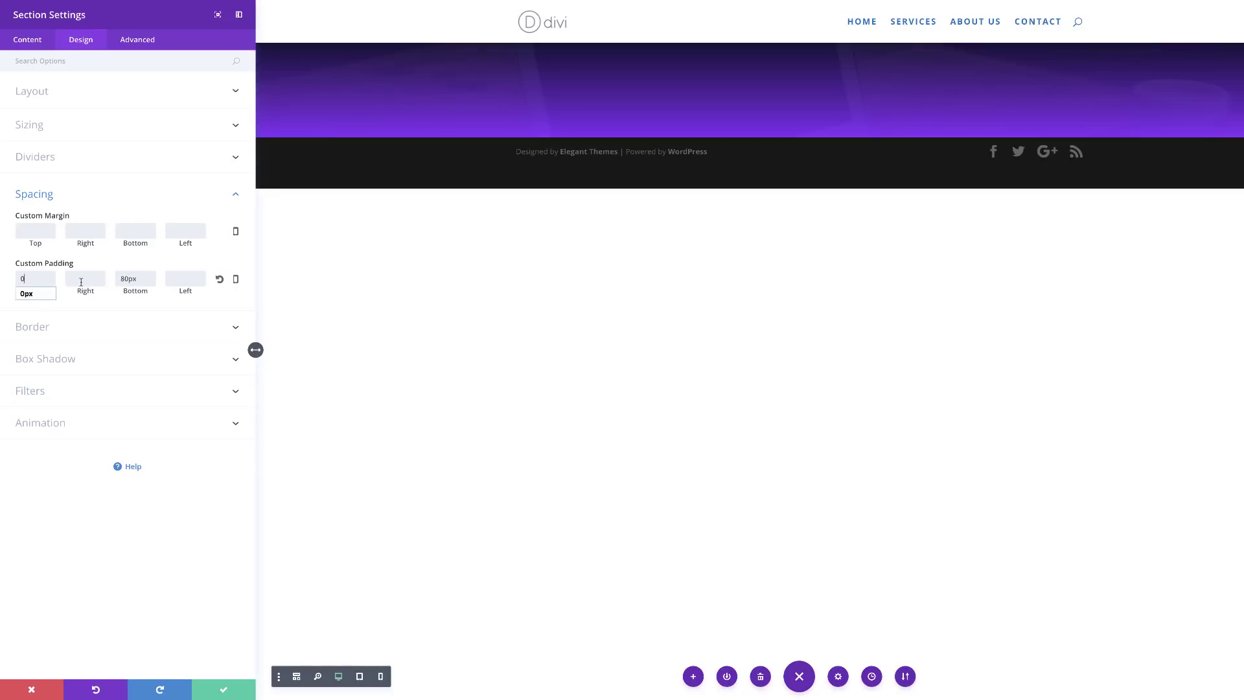
{"action": "key", "text": "Tab"}
{"action": "type", "text": "0"}
{"action": "key", "text": "Tab"}
{"action": "type", "text": "0"}
{"action": "key", "text": "Tab"}
Step: Apply the solid all-around outline box shadow preset to the section with a vertical position of -200px
{"action": "left_click", "coordinate": [67, 361]}
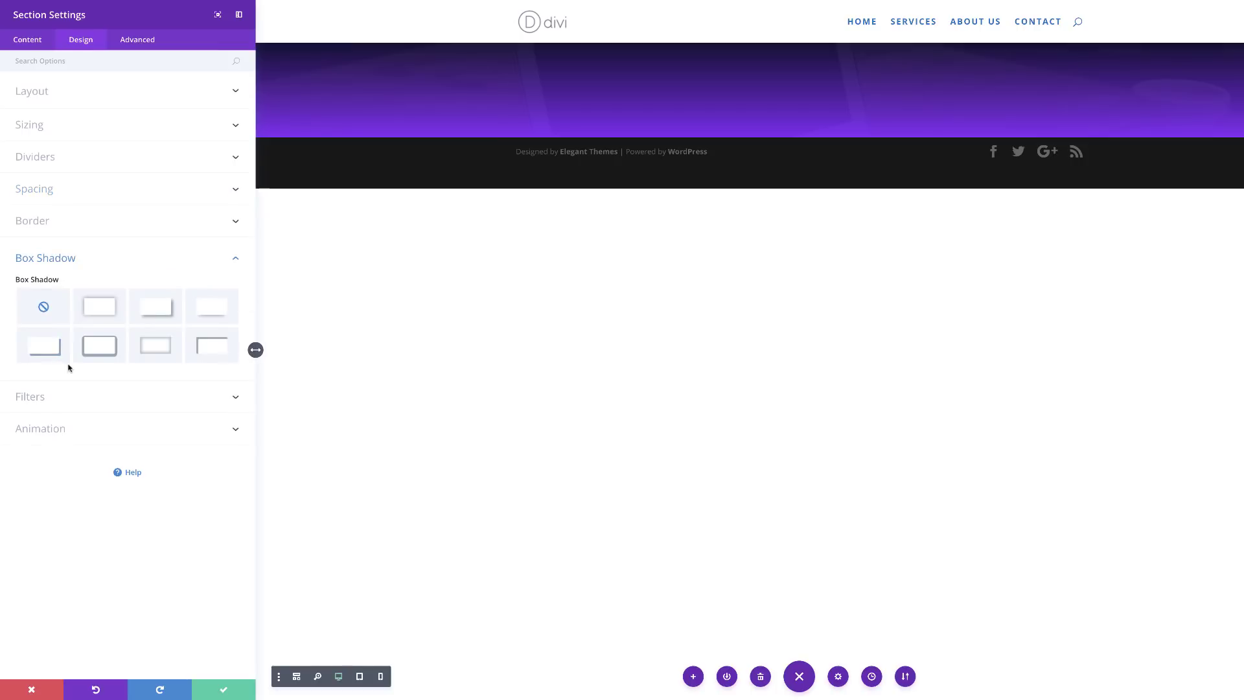
{"action": "left_click", "coordinate": [102, 351]}
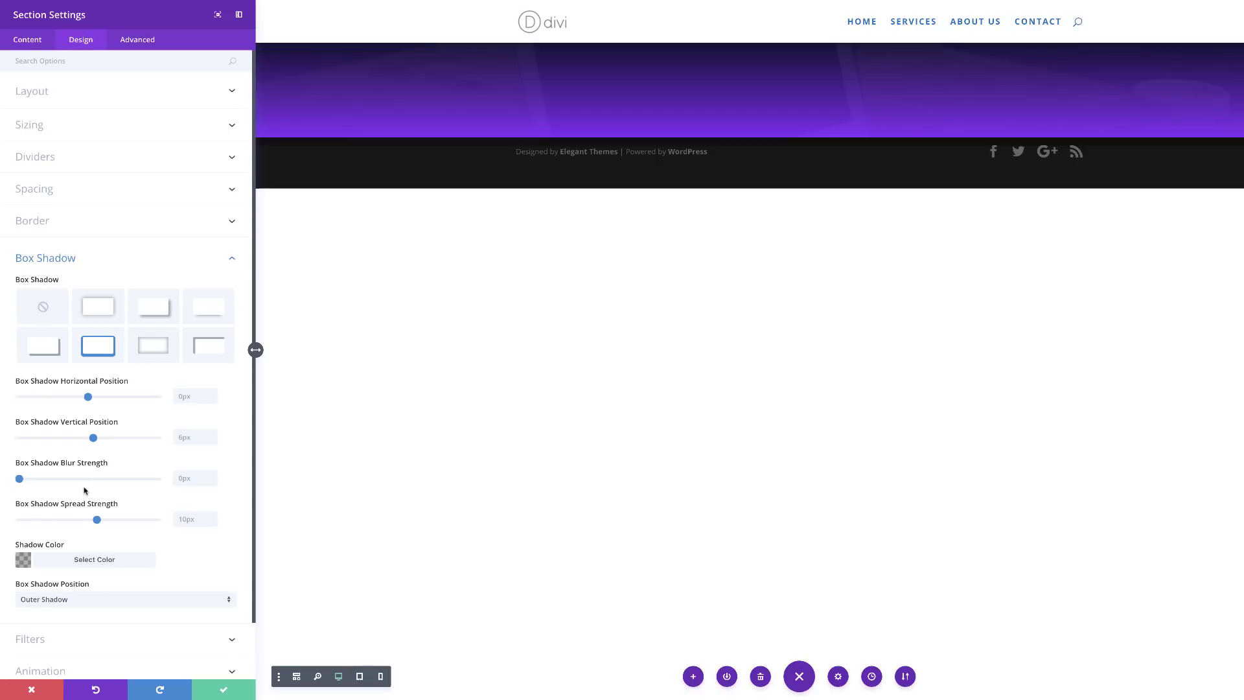
{"action": "left_click", "coordinate": [194, 441]}
{"action": "type", "text": "-200px"}
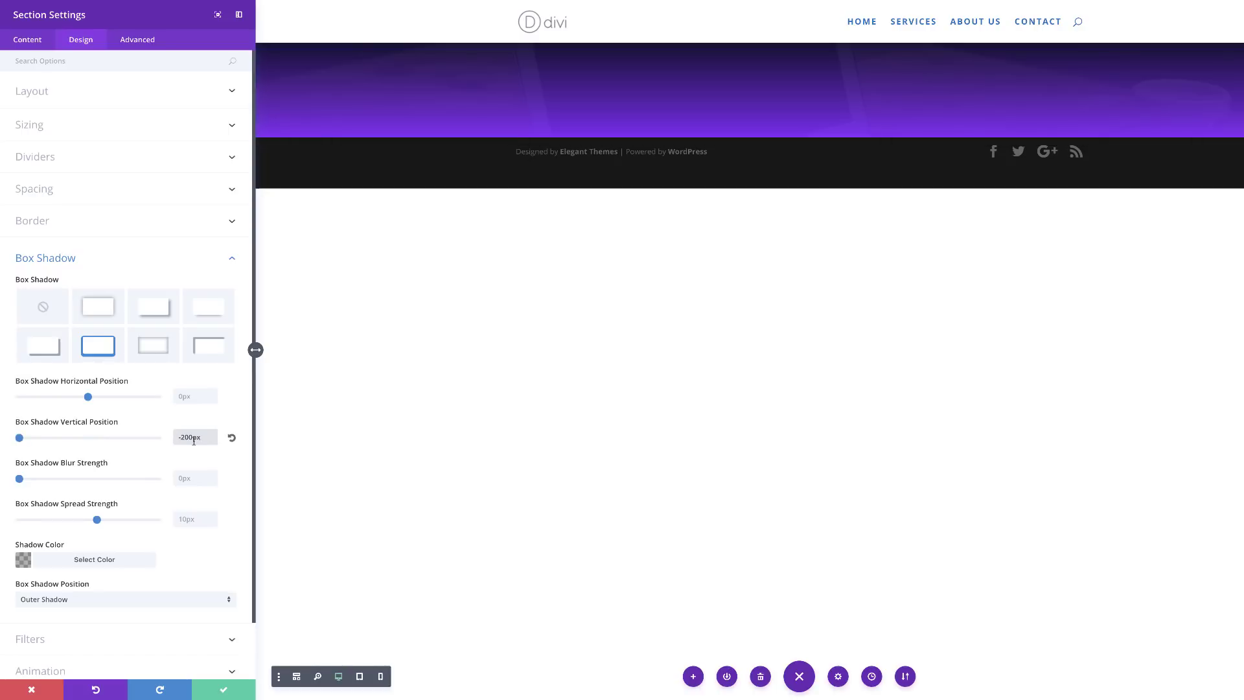
Step: Change the section's box shadow color to white
{"action": "left_click", "coordinate": [23, 559]}
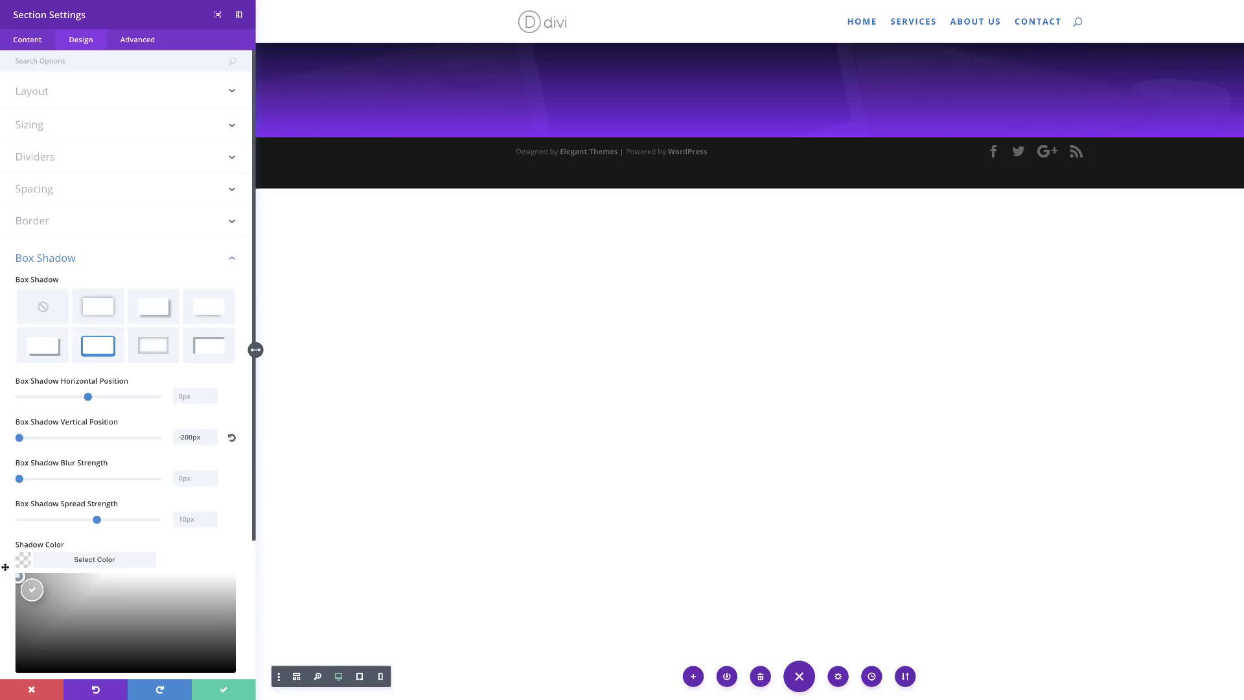
{"action": "left_click", "coordinate": [5, 565]}
{"action": "left_click", "coordinate": [78, 561]}
{"action": "left_click", "coordinate": [186, 370]}
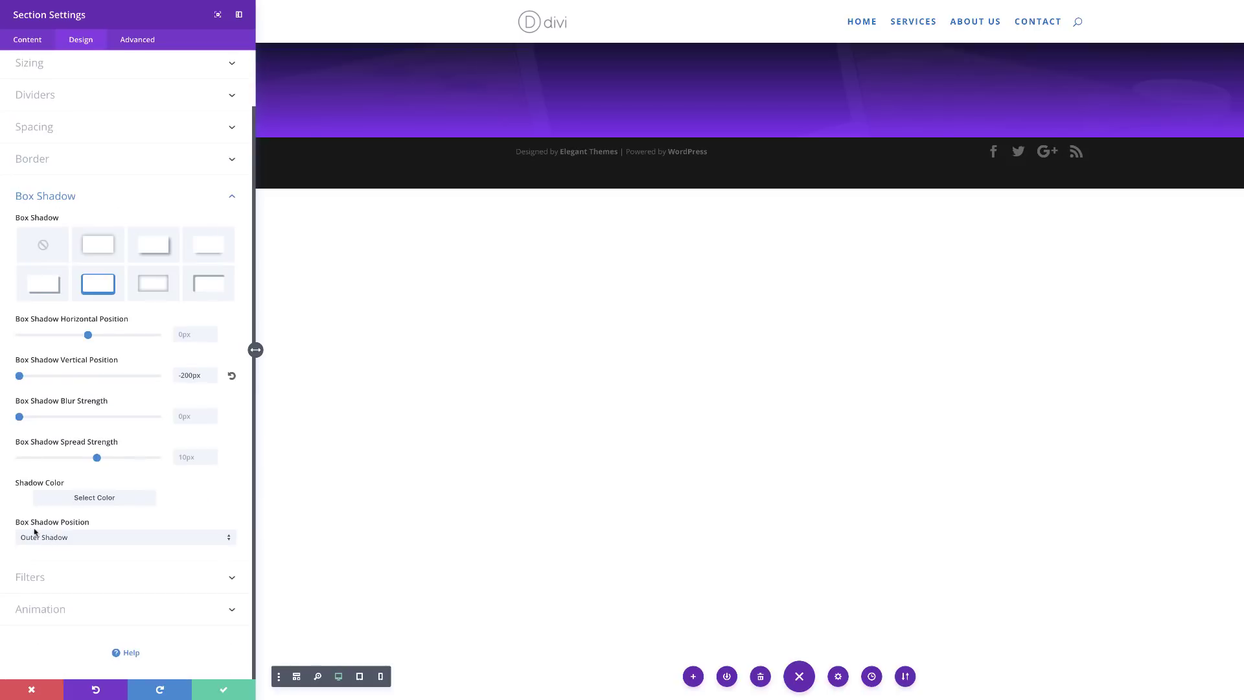
Step: Change the section's box shadow position to Inner Shadow and save the section settings
{"action": "left_click", "coordinate": [85, 540]}
{"action": "left_click", "coordinate": [79, 564]}
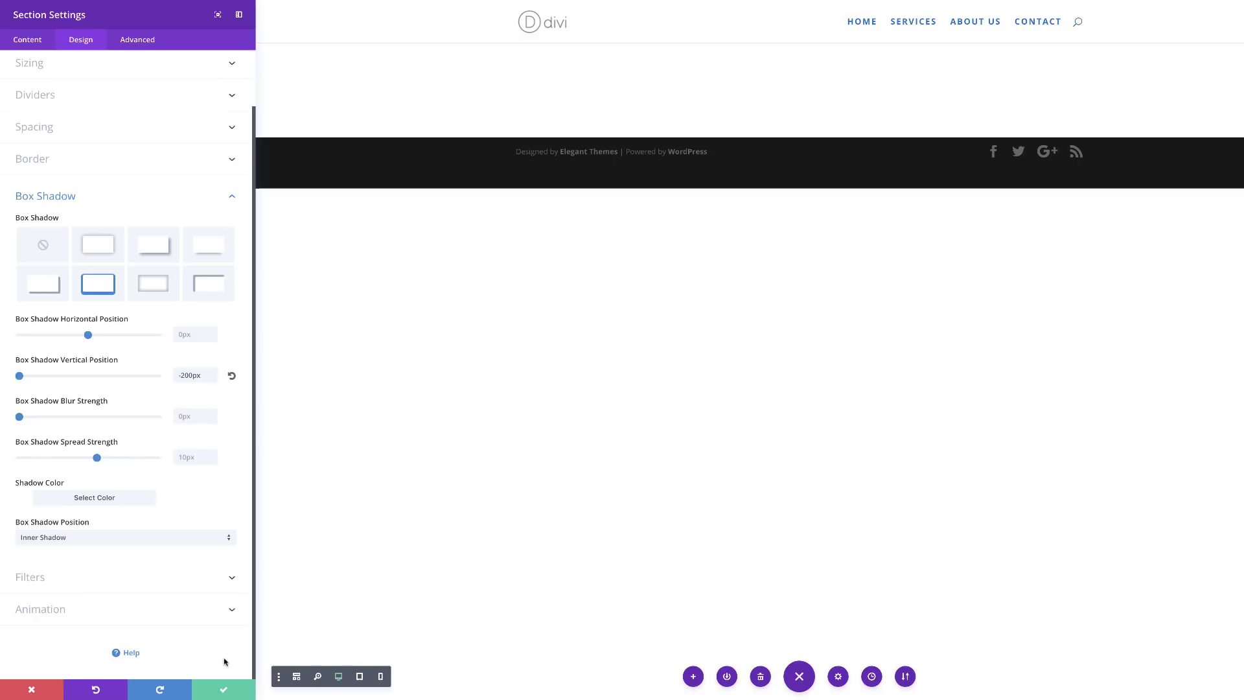
{"action": "left_click", "coordinate": [221, 689]}
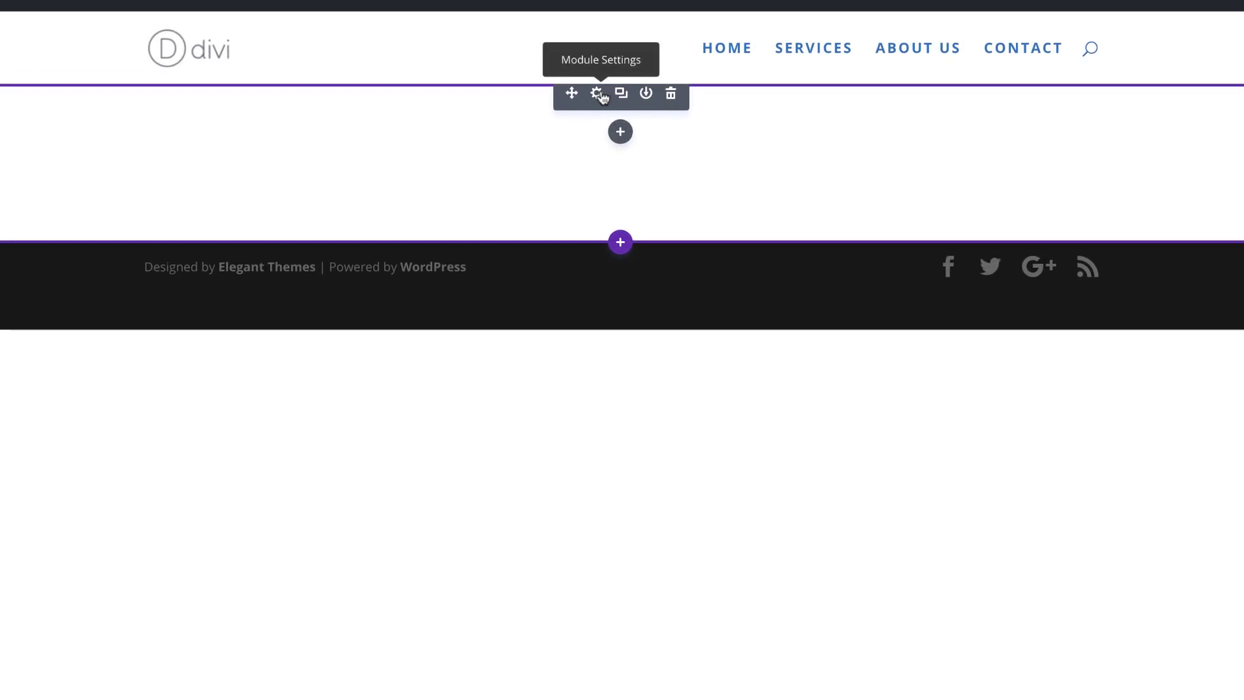
Step: Give the fullwidth header module the title "Our Product" and the subheading "Nulla quis lorem ut libero malesuada feugiat."
{"action": "left_click", "coordinate": [598, 94]}
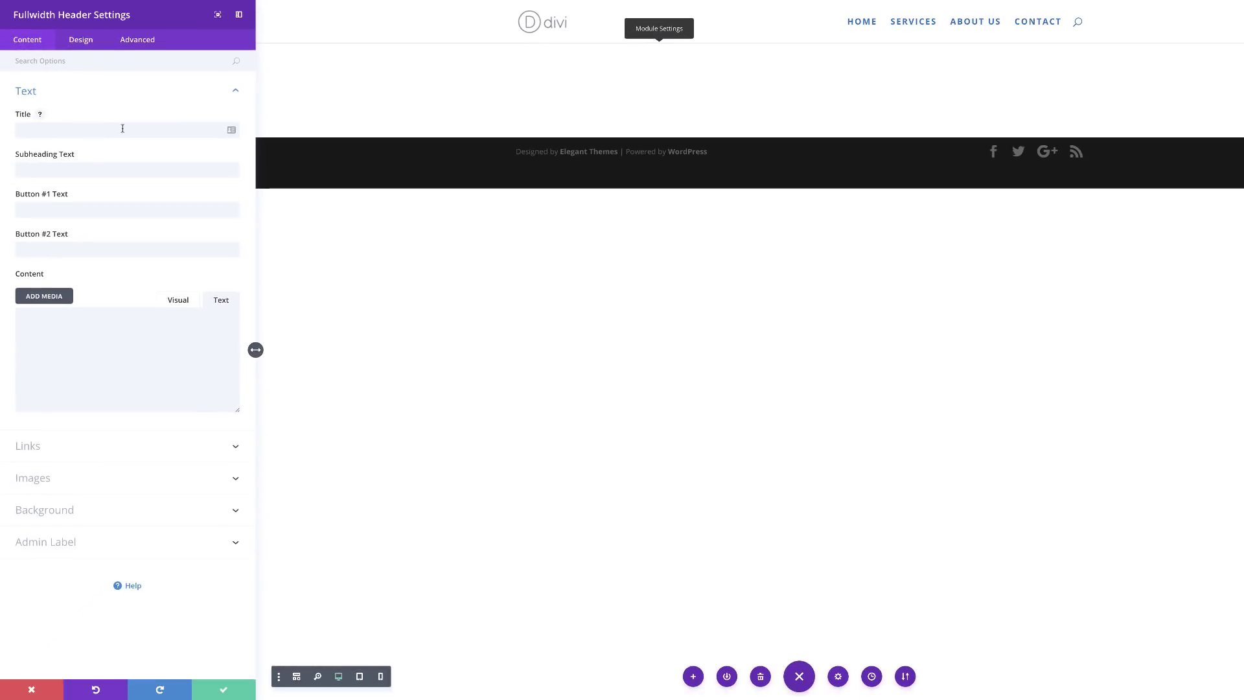
{"action": "left_click", "coordinate": [92, 167]}
{"action": "type", "text": "Nulla quis lorem ut libero malesuada feugiat."}
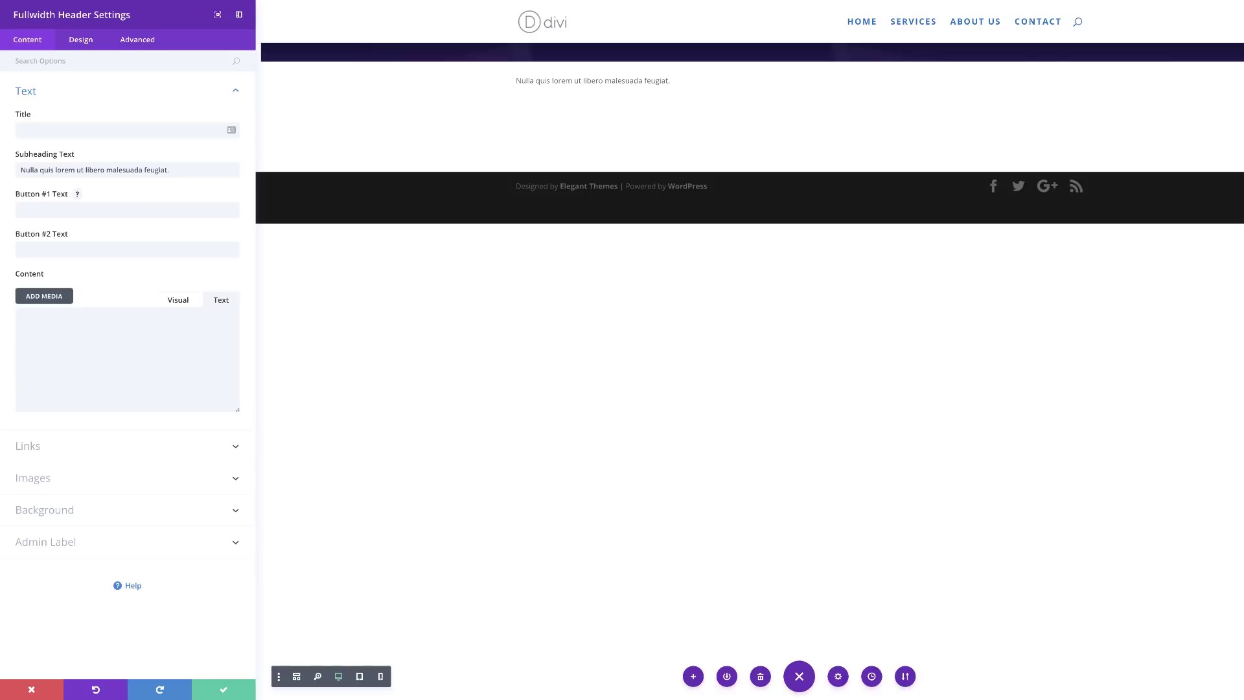
{"action": "left_click", "coordinate": [131, 129]}
{"action": "type", "text": "Our Product"}
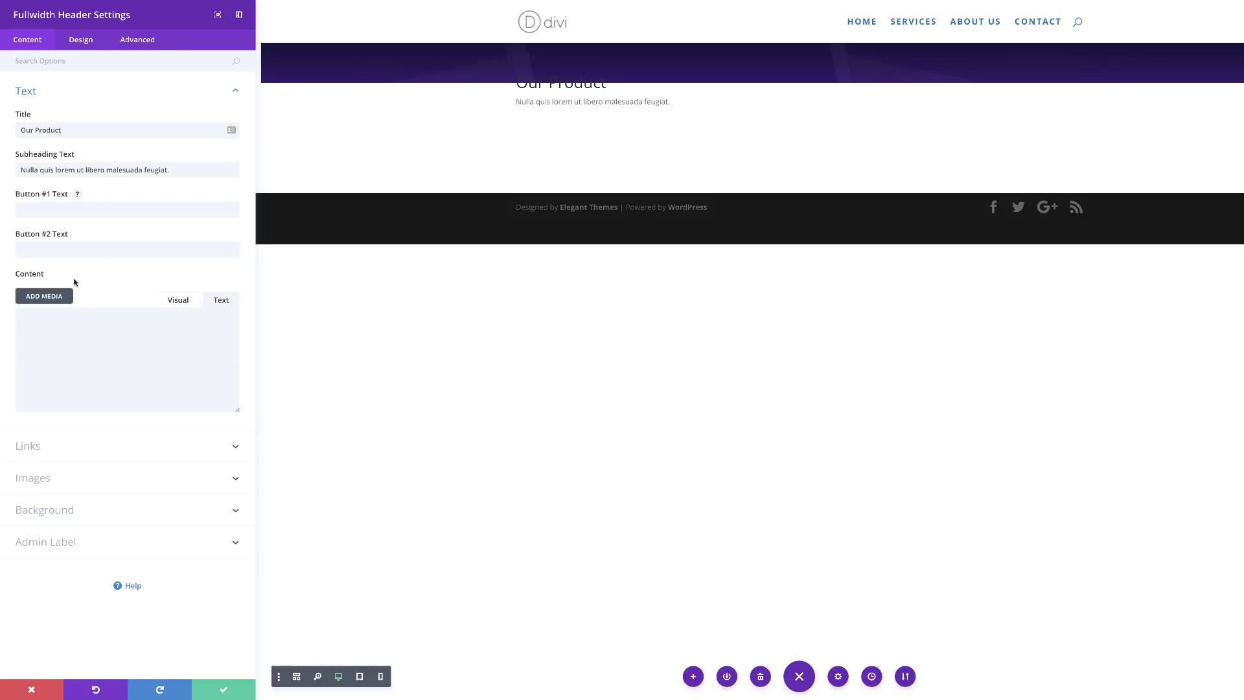
Step: Label the header's first button "Download Now" and its second button "Buy License"
{"action": "left_click", "coordinate": [54, 209]}
{"action": "type", "text": "Download Now"}
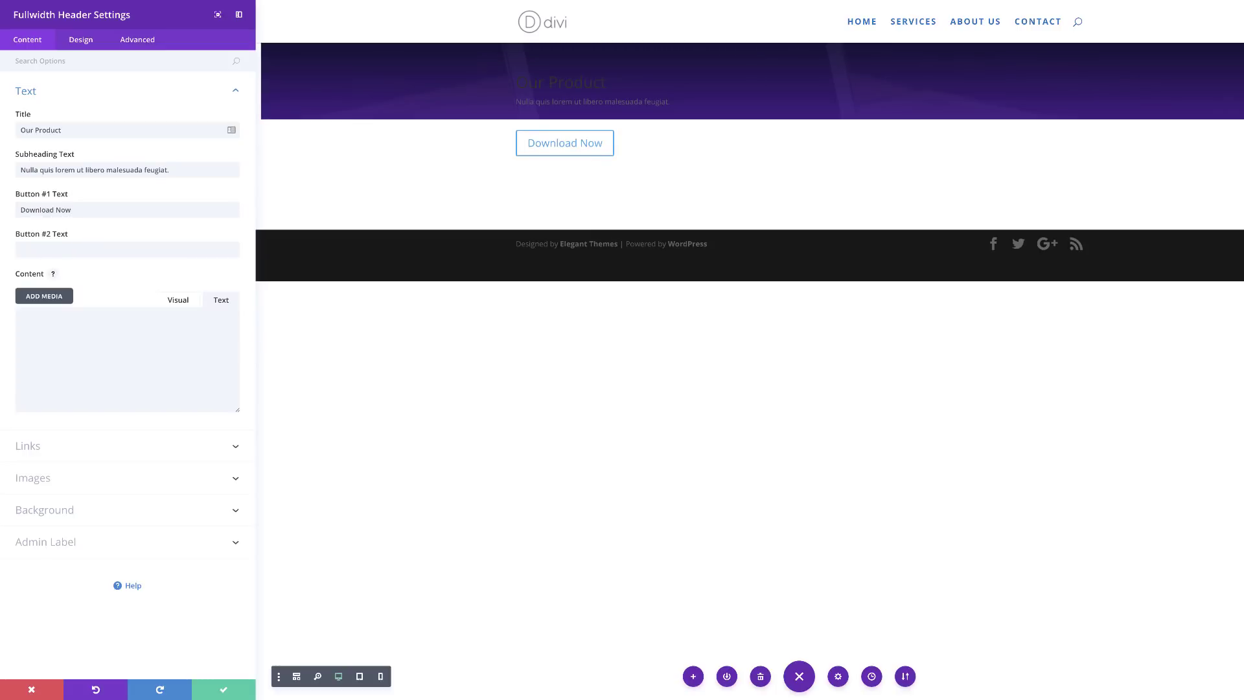
{"action": "left_click", "coordinate": [127, 249]}
{"action": "type", "text": "Buy License"}
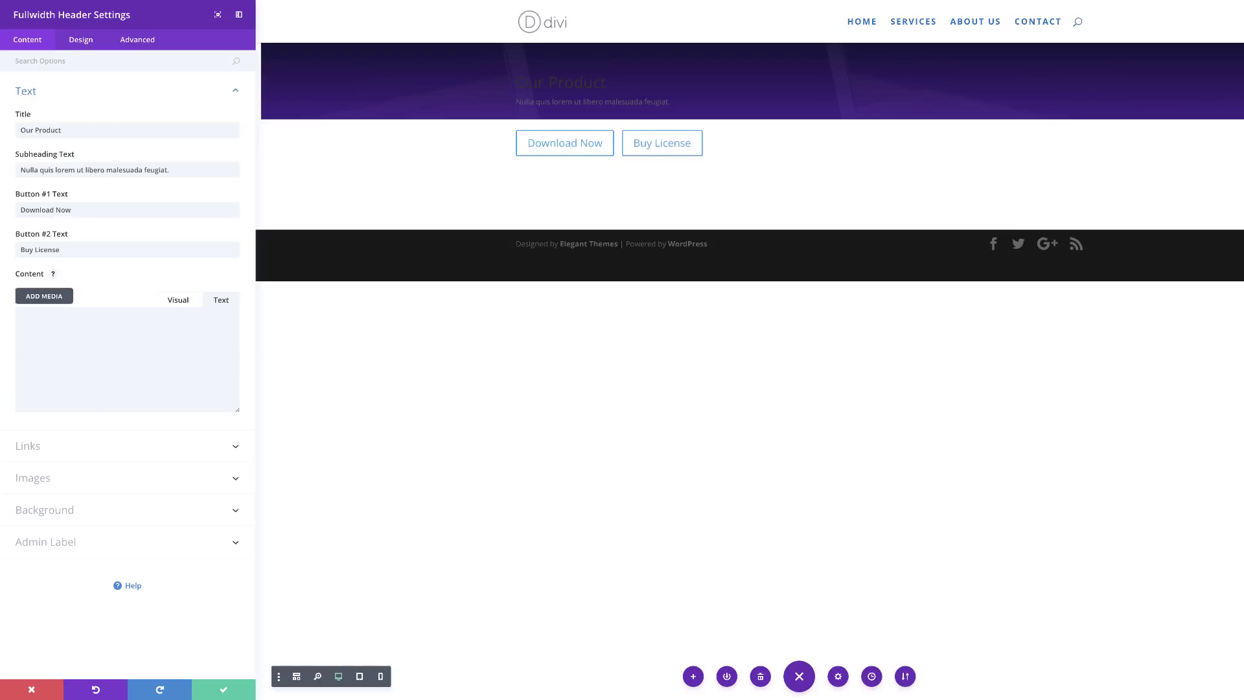
Step: Upload divi-gallery-logo.png from the Desktop and use it as the header's logo image
{"action": "left_click", "coordinate": [47, 482]}
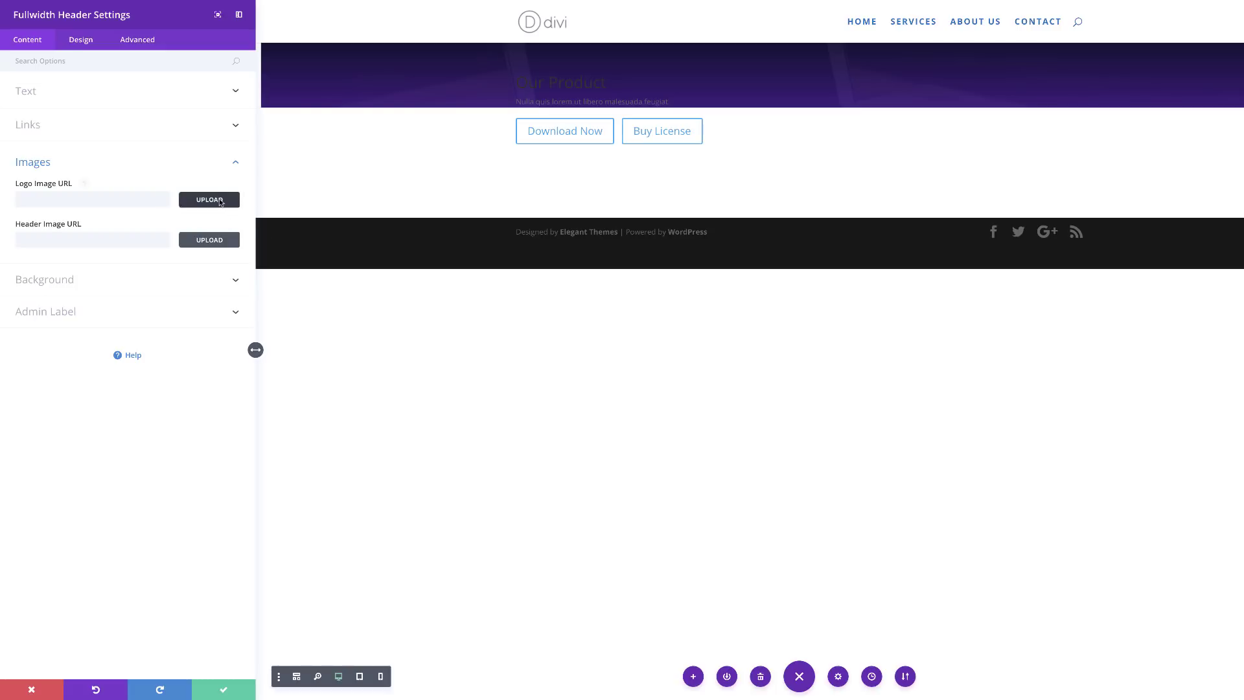
{"action": "left_click", "coordinate": [219, 203]}
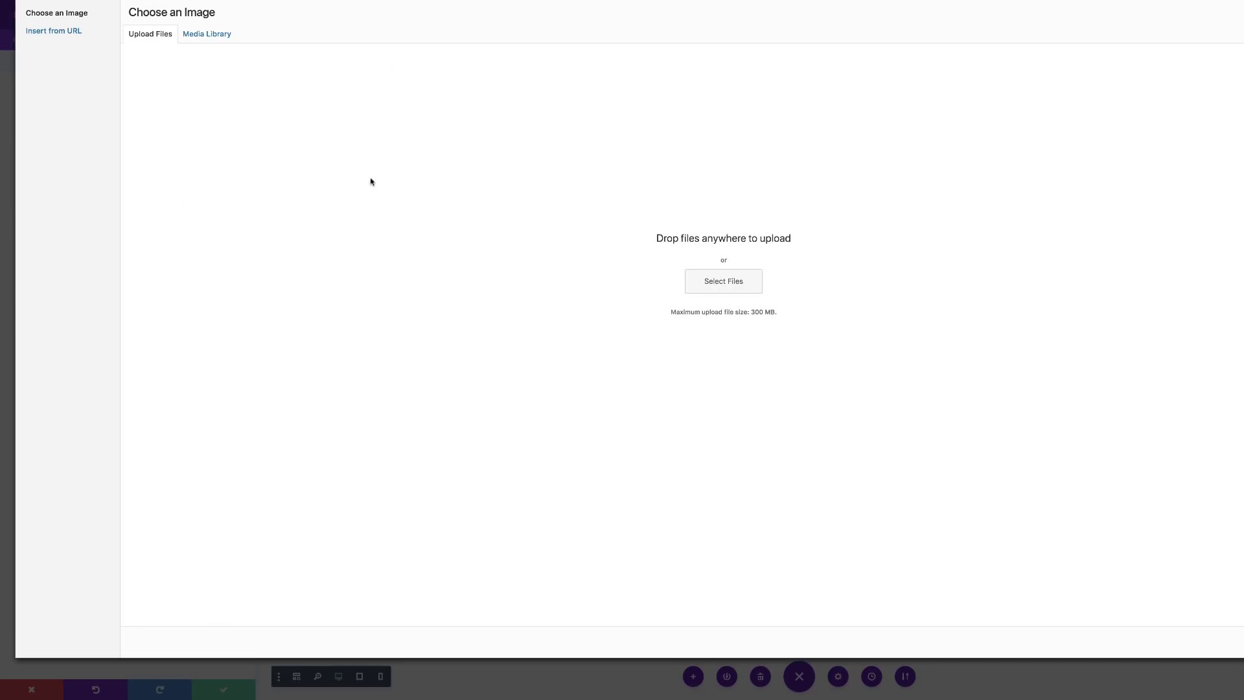
{"action": "left_click", "coordinate": [717, 281]}
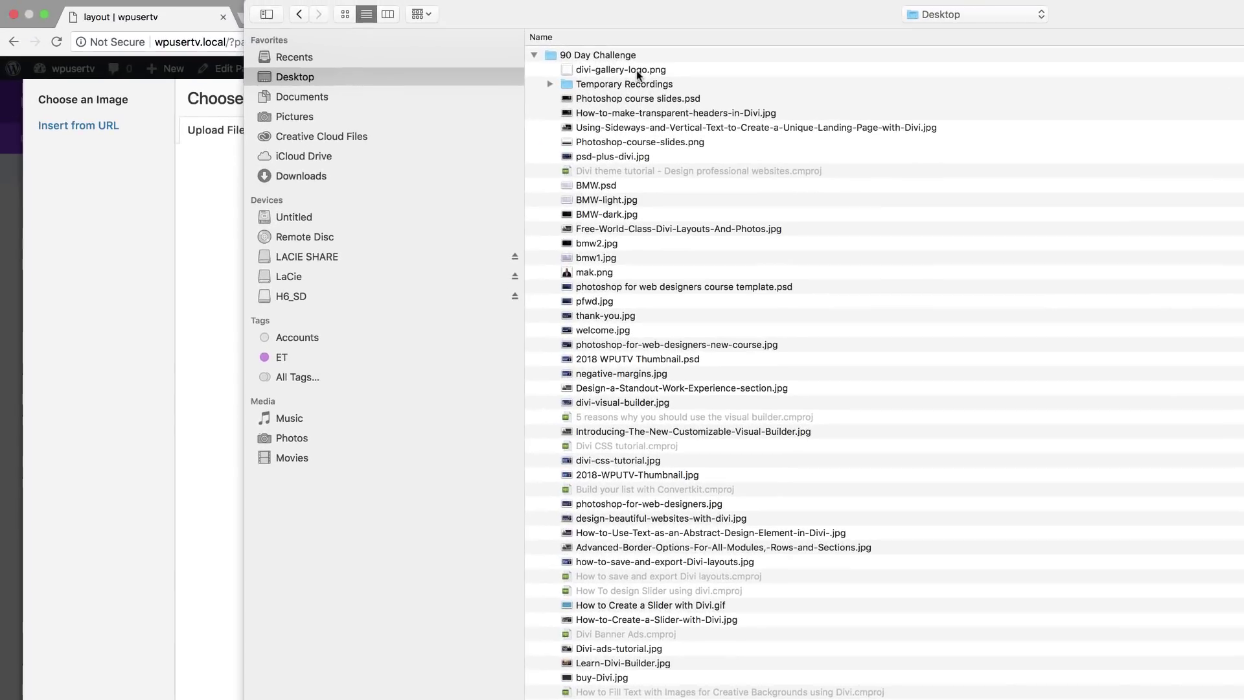
{"action": "double_click", "coordinate": [421, 1]}
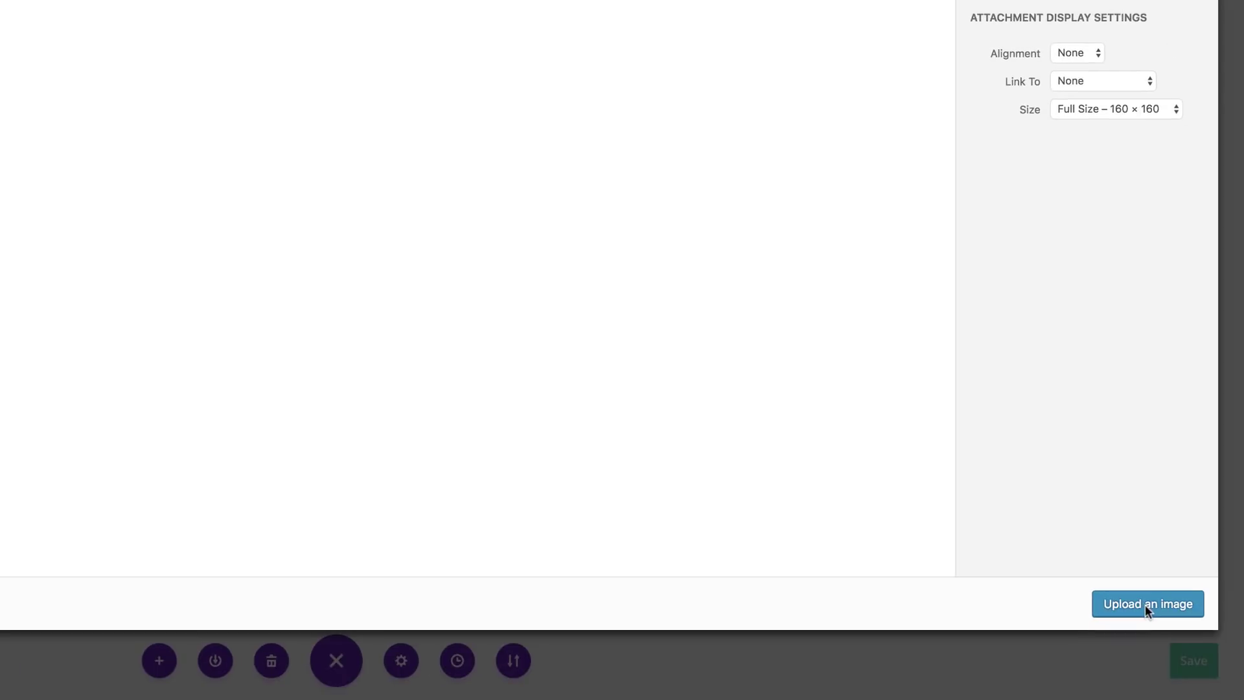
{"action": "left_click", "coordinate": [1145, 604]}
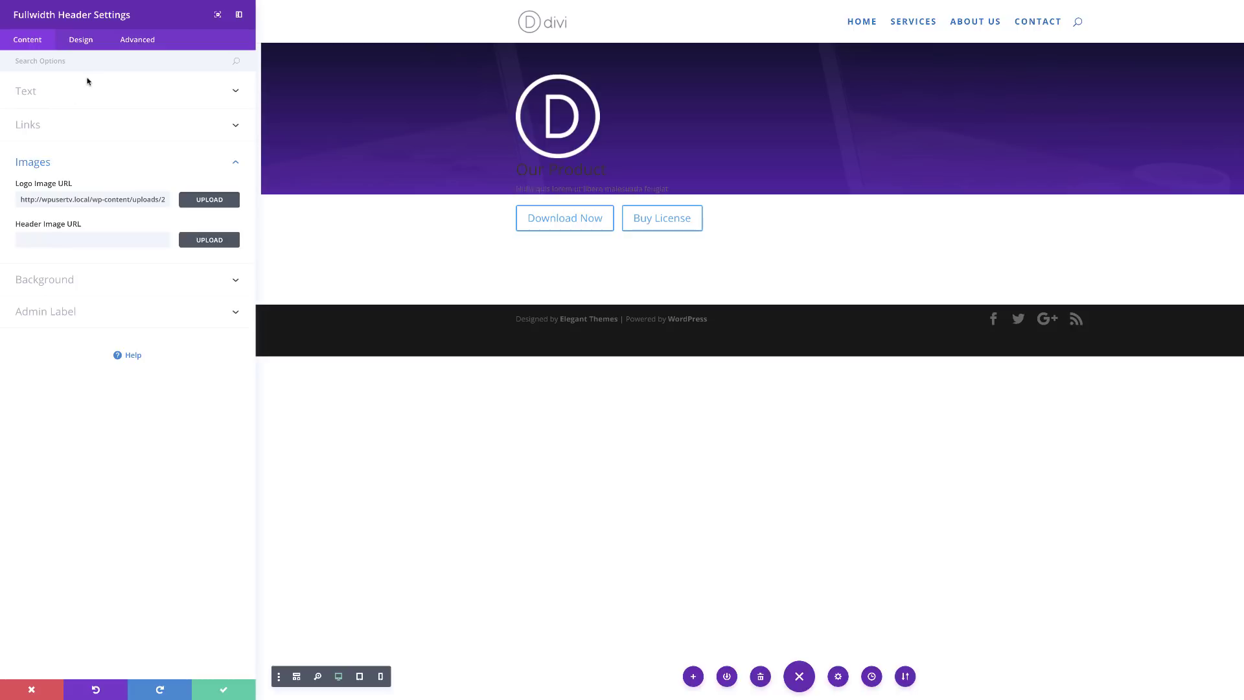
Step: Set the header's text and logo orientation to centered
{"action": "left_click", "coordinate": [83, 40]}
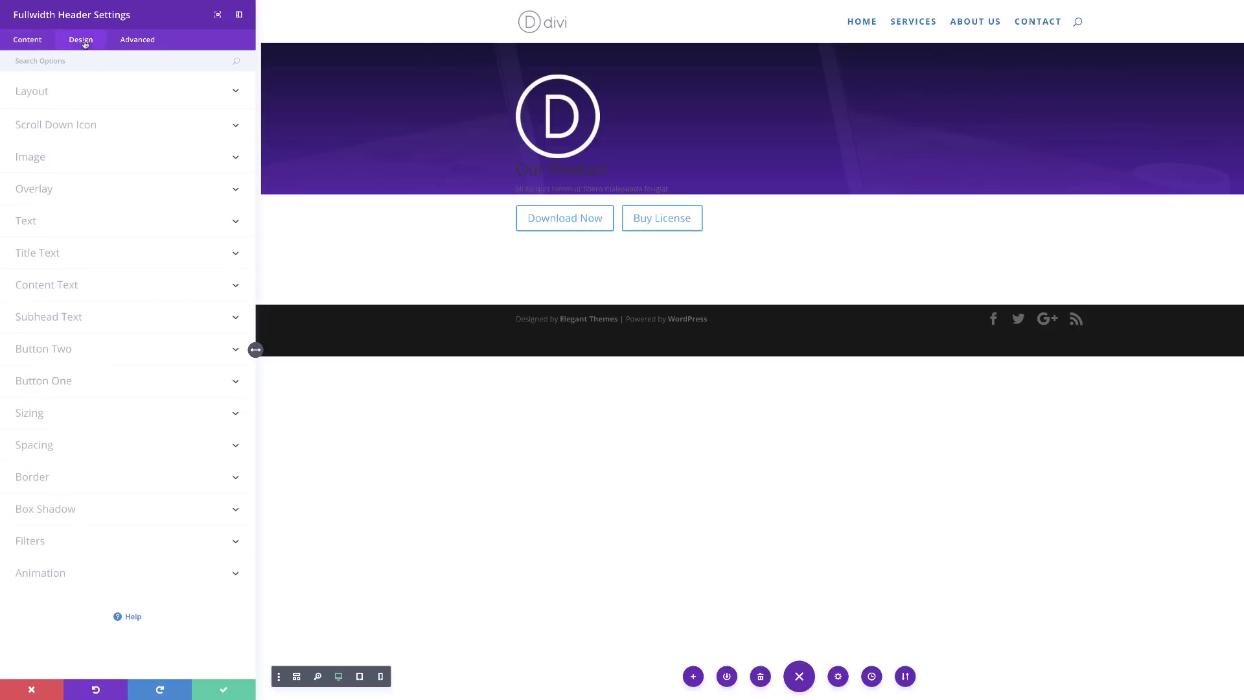
{"action": "left_click", "coordinate": [57, 94]}
{"action": "left_click", "coordinate": [130, 132]}
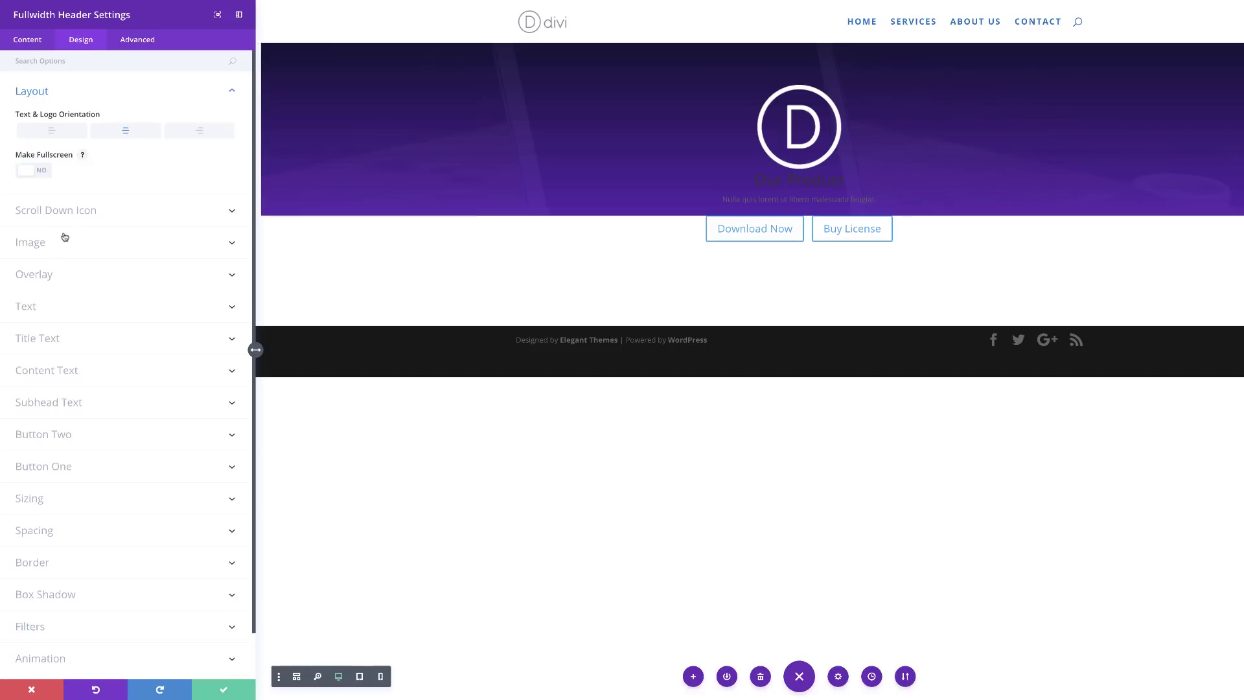
Step: Change the header module's text color to Light
{"action": "left_click", "coordinate": [27, 309]}
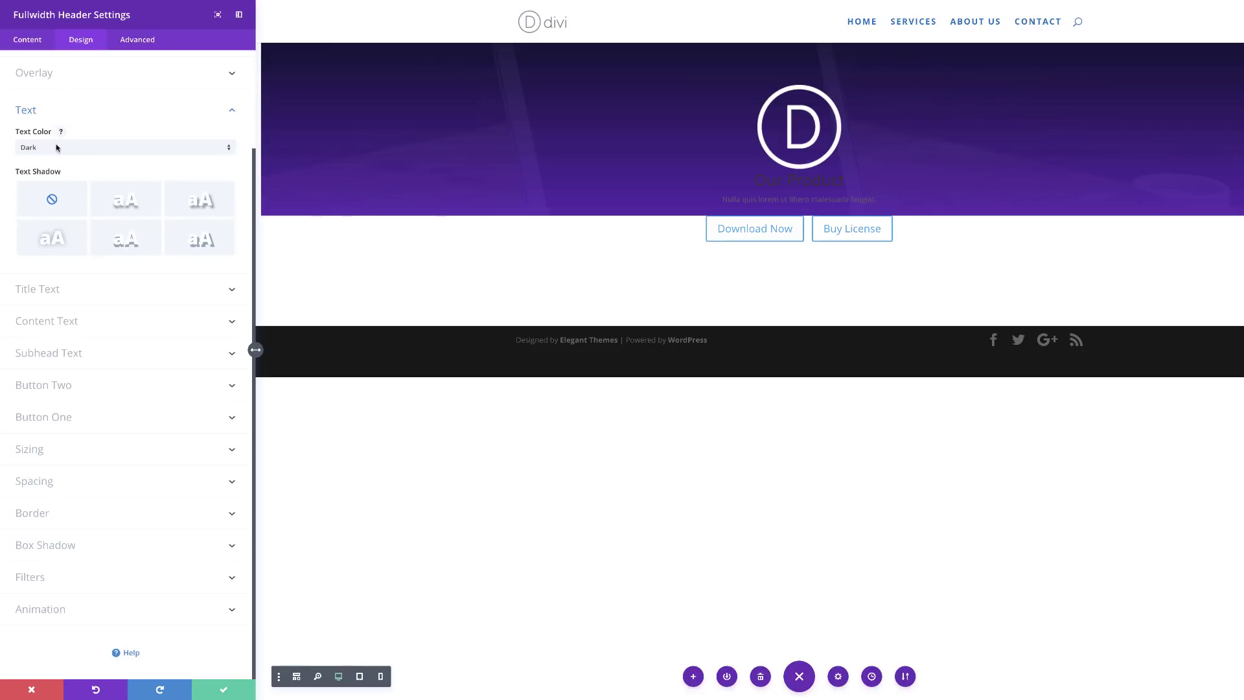
{"action": "left_click", "coordinate": [51, 147]}
{"action": "left_click", "coordinate": [50, 172]}
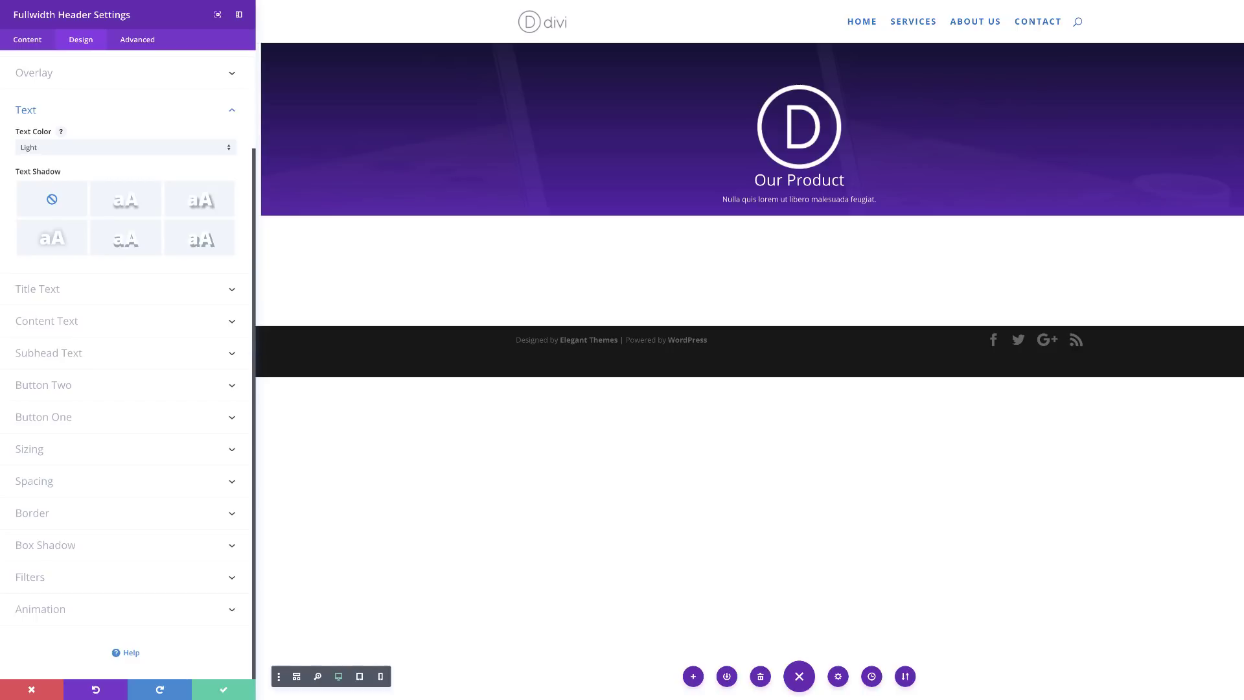
{"action": "left_click", "coordinate": [39, 109]}
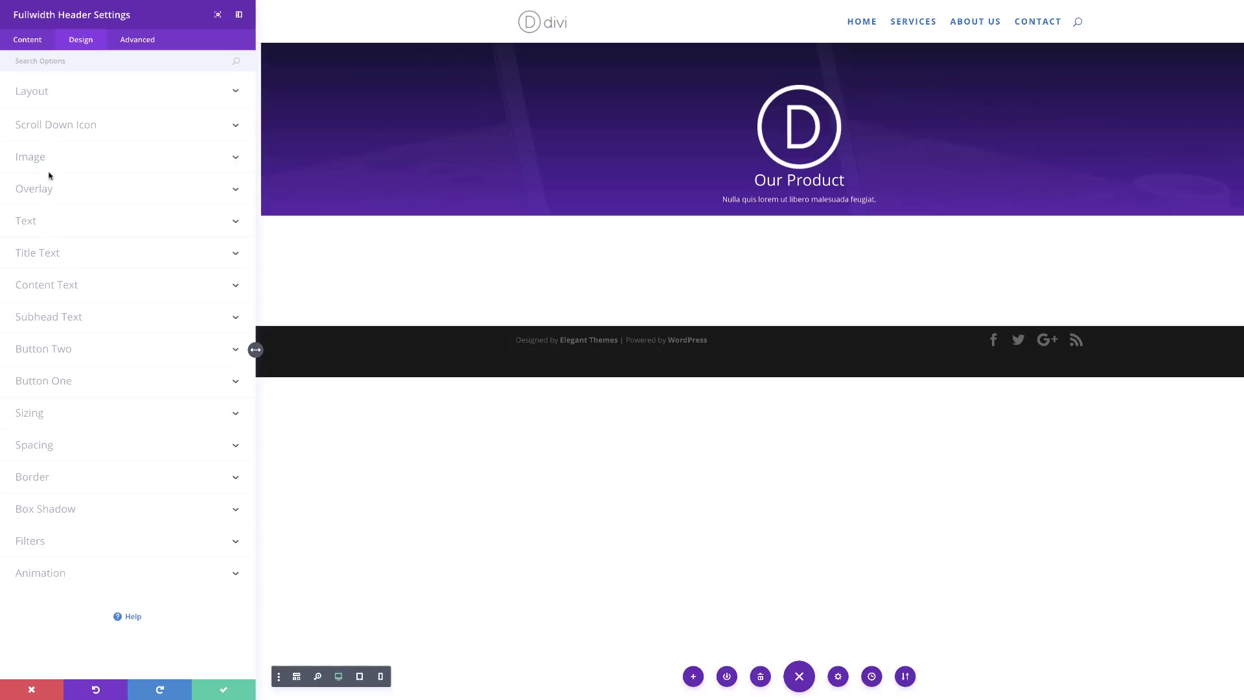
Step: Set the header title's font to Poppins with a Light weight
{"action": "left_click", "coordinate": [56, 253]}
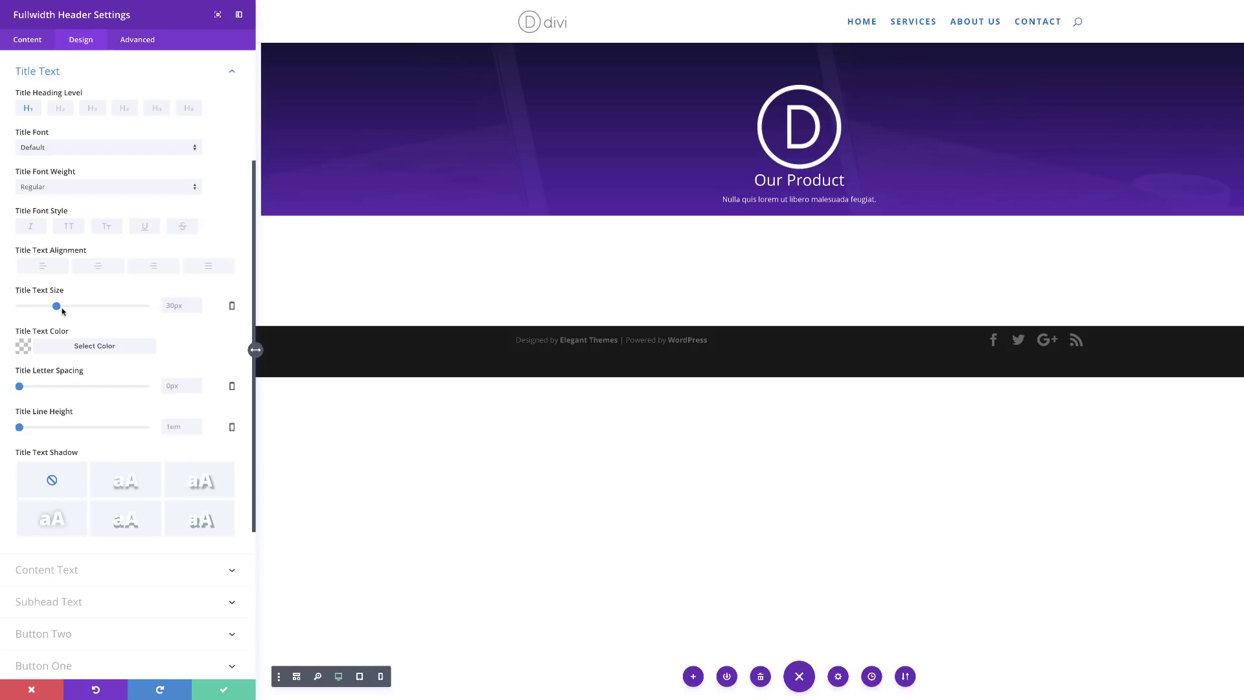
{"action": "left_click", "coordinate": [82, 148]}
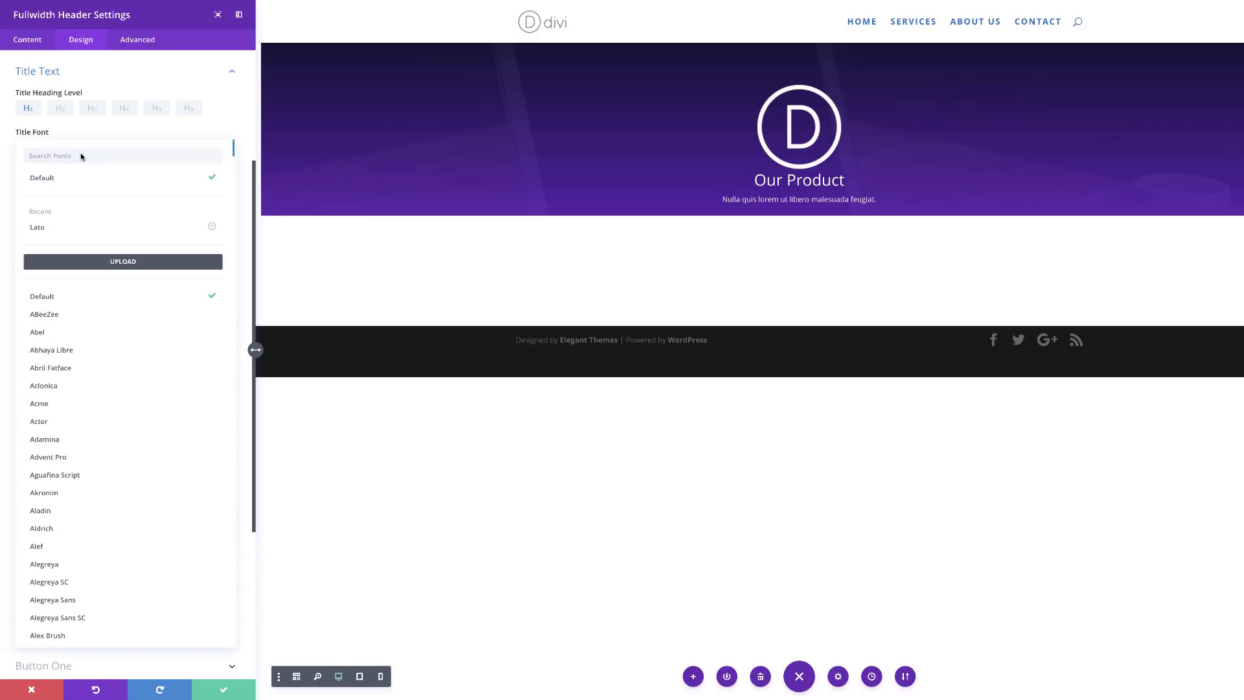
{"action": "type", "text": "poppins"}
{"action": "left_click", "coordinate": [55, 178]}
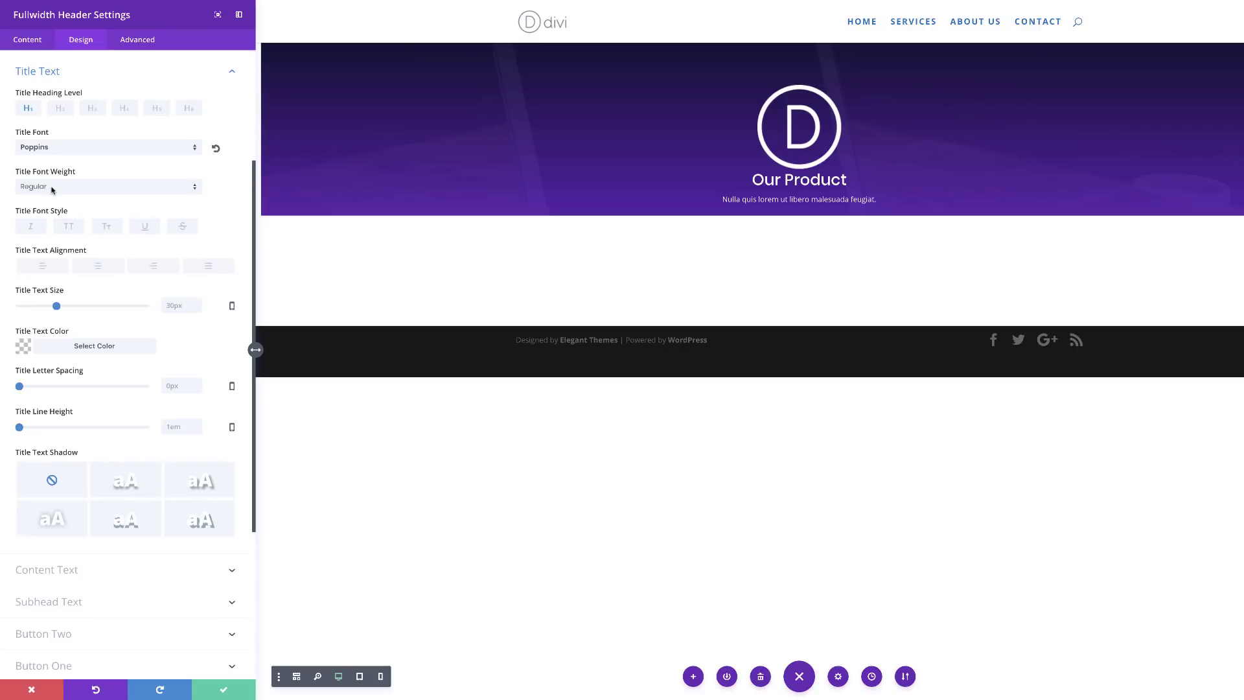
{"action": "left_click", "coordinate": [53, 188]}
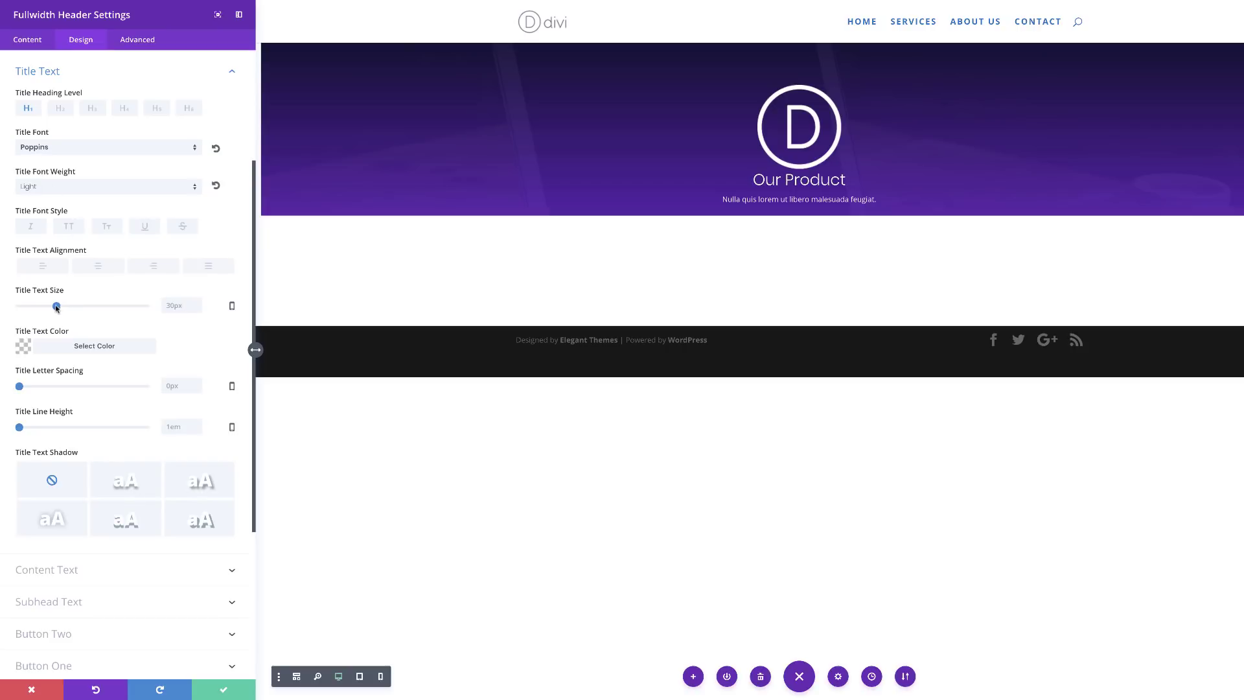
Step: Set the title text size to 65px on desktop and 40px on smartphone, with a line height of 1.5em
{"action": "left_click_drag", "start_coordinate": [56, 308], "coordinate": [101, 308]}
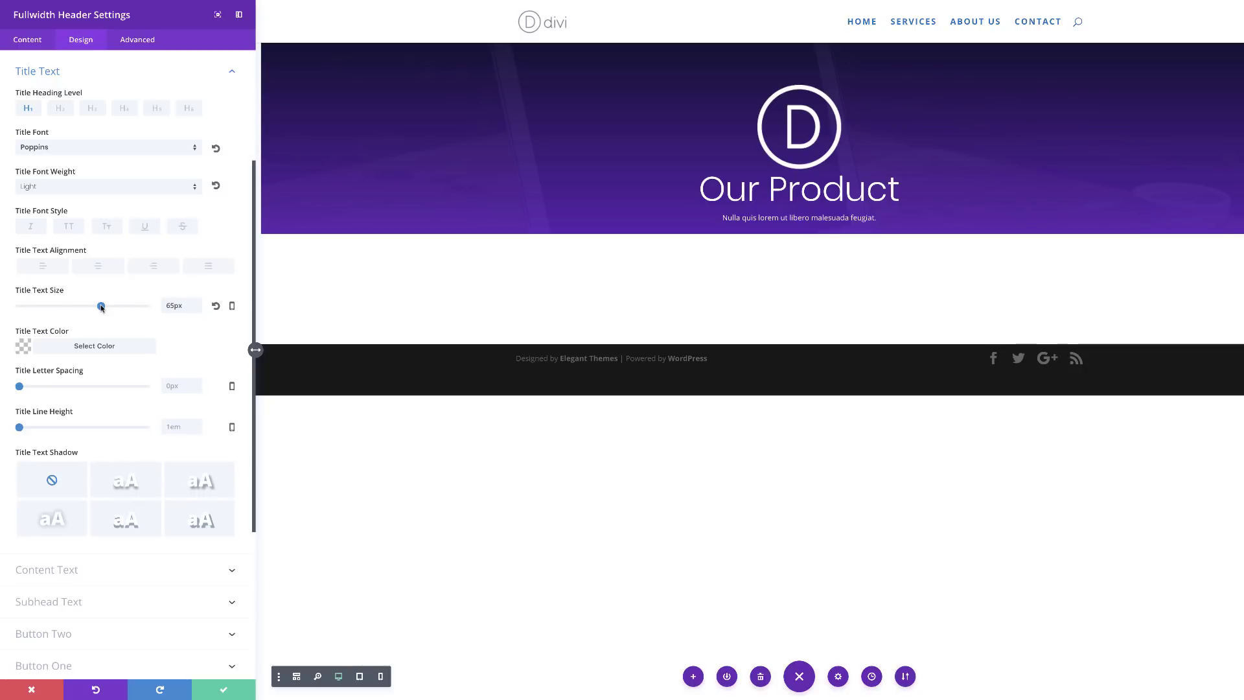
{"action": "left_click", "coordinate": [233, 308]}
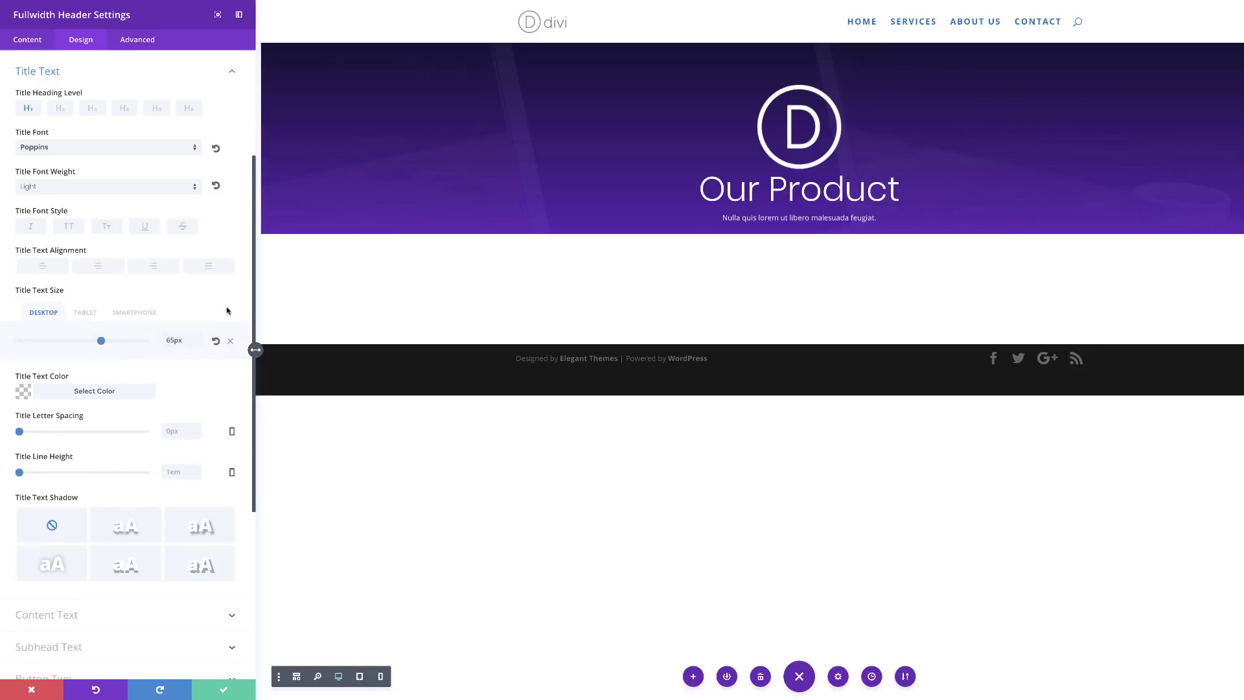
{"action": "left_click", "coordinate": [133, 313]}
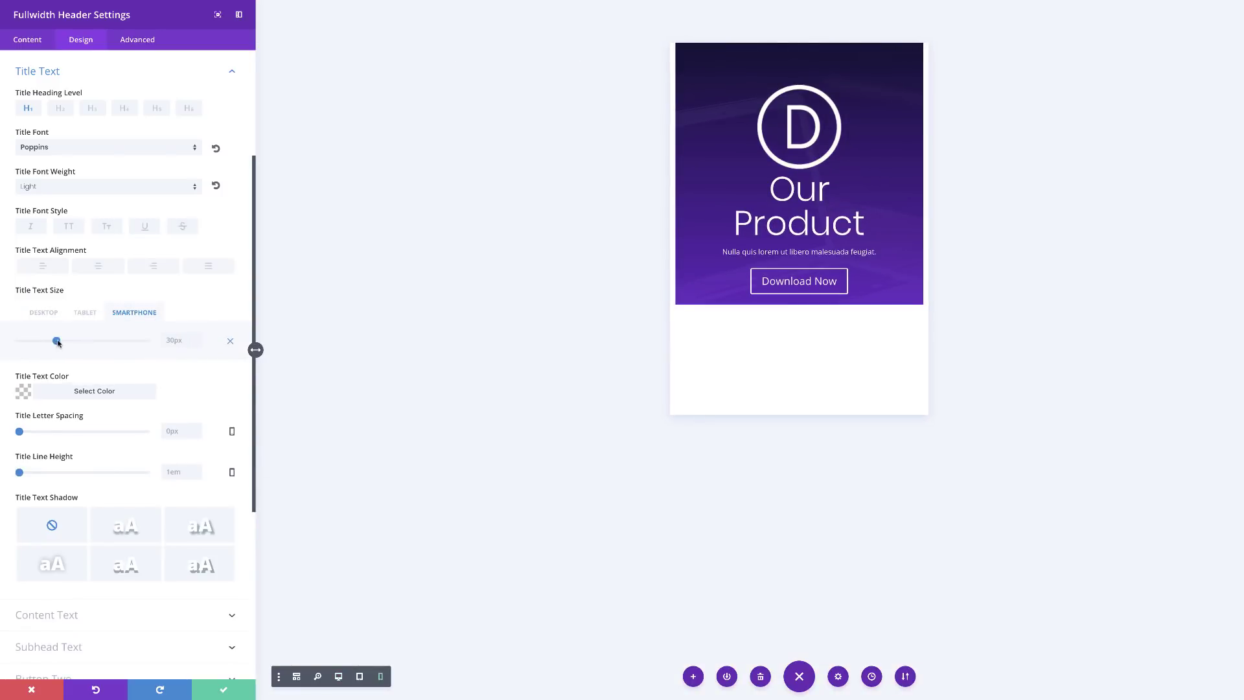
{"action": "left_click_drag", "start_coordinate": [57, 341], "coordinate": [70, 342]}
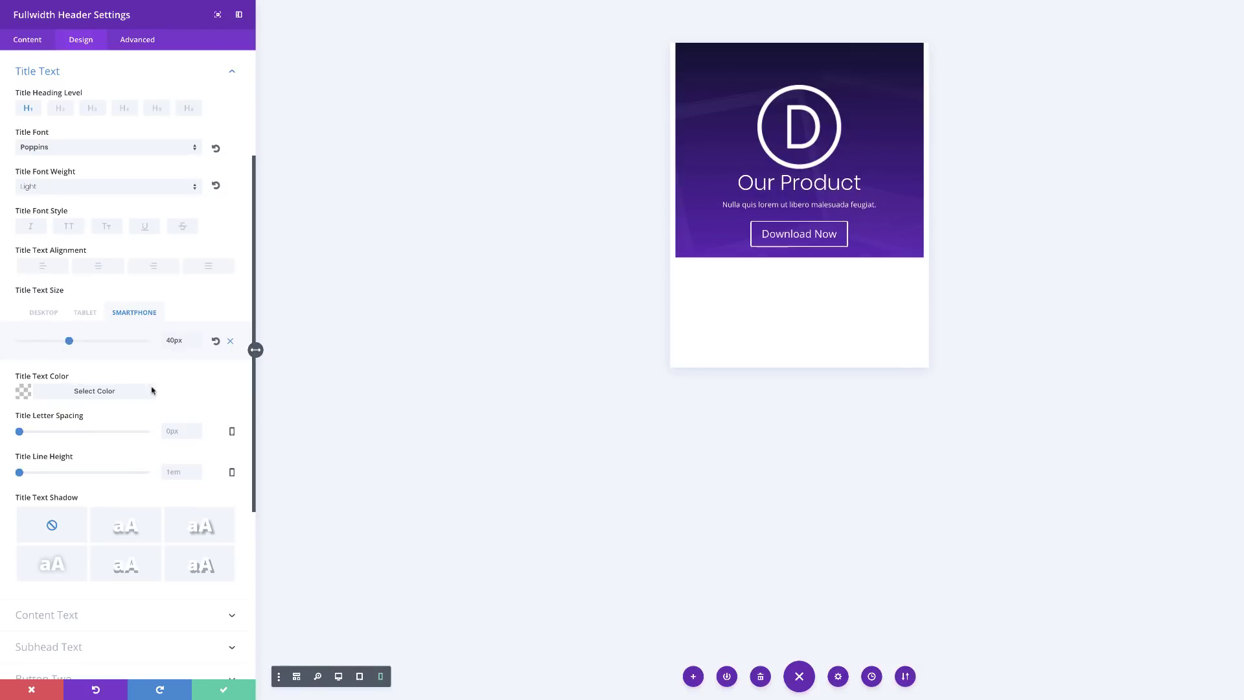
{"action": "left_click_drag", "start_coordinate": [20, 474], "coordinate": [50, 475]}
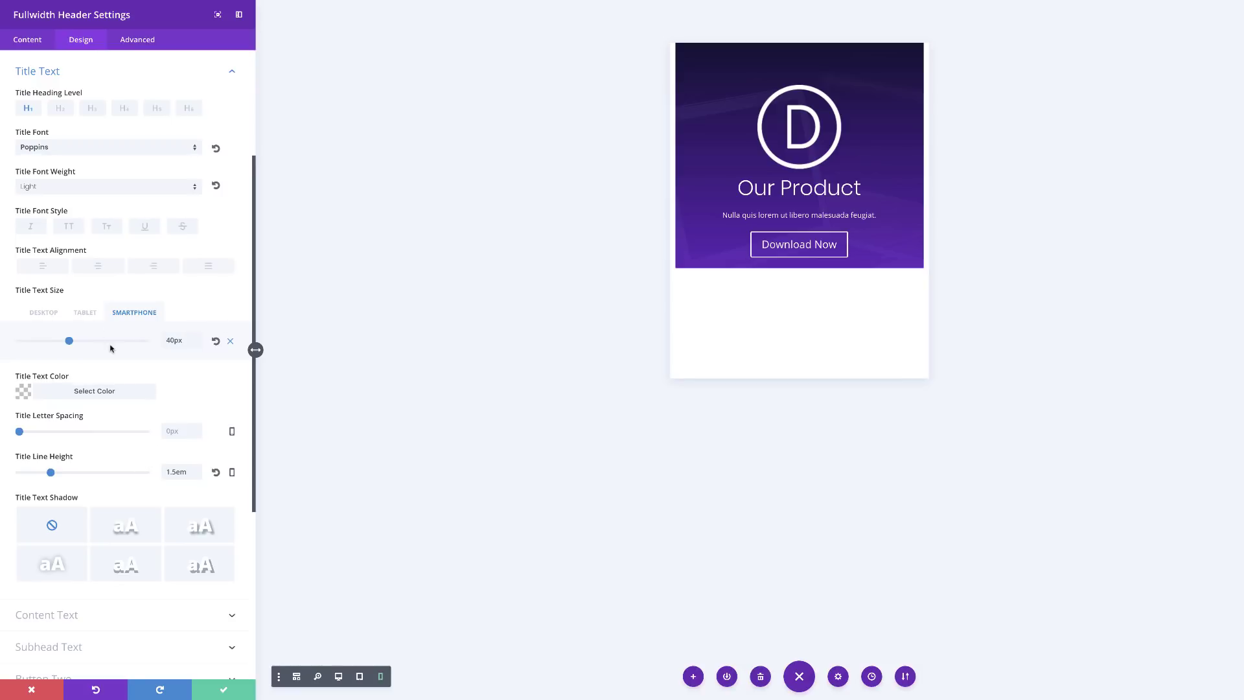
{"action": "left_click", "coordinate": [45, 313]}
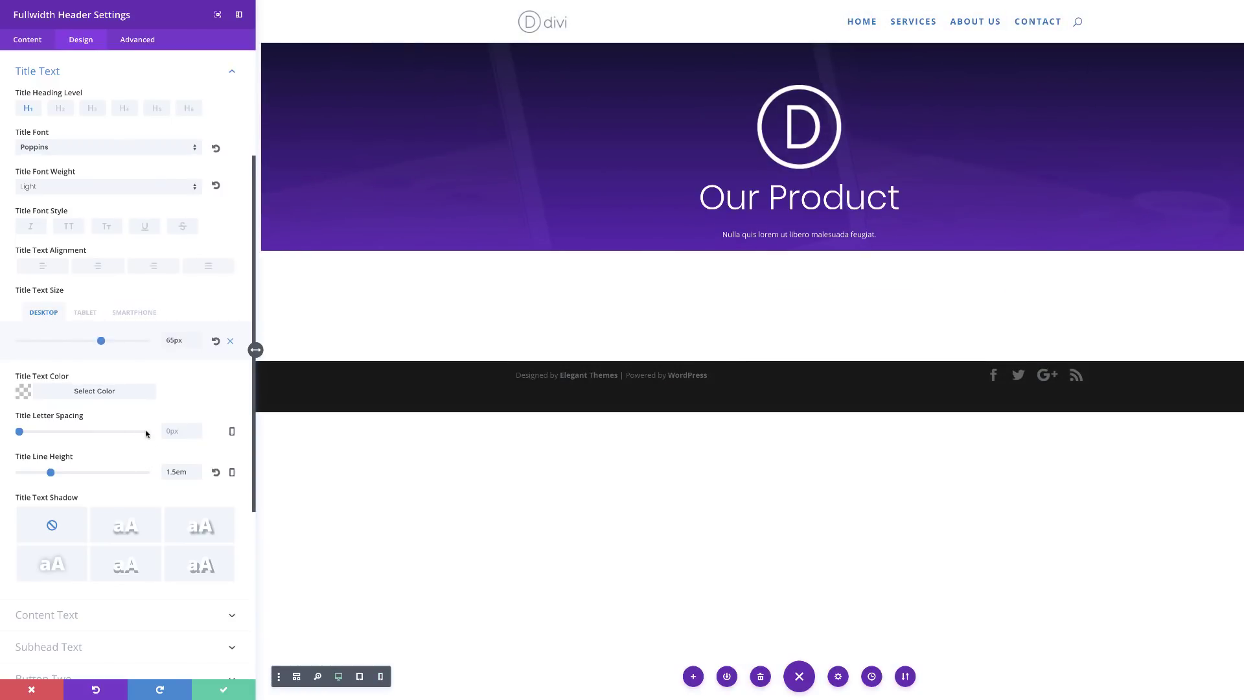
Step: Style the subhead text with the Poppins font, a 20px text size and a 1.5em line height
{"action": "scroll", "coordinate": [146, 433], "scroll_direction": "down", "scroll_amount": 3}
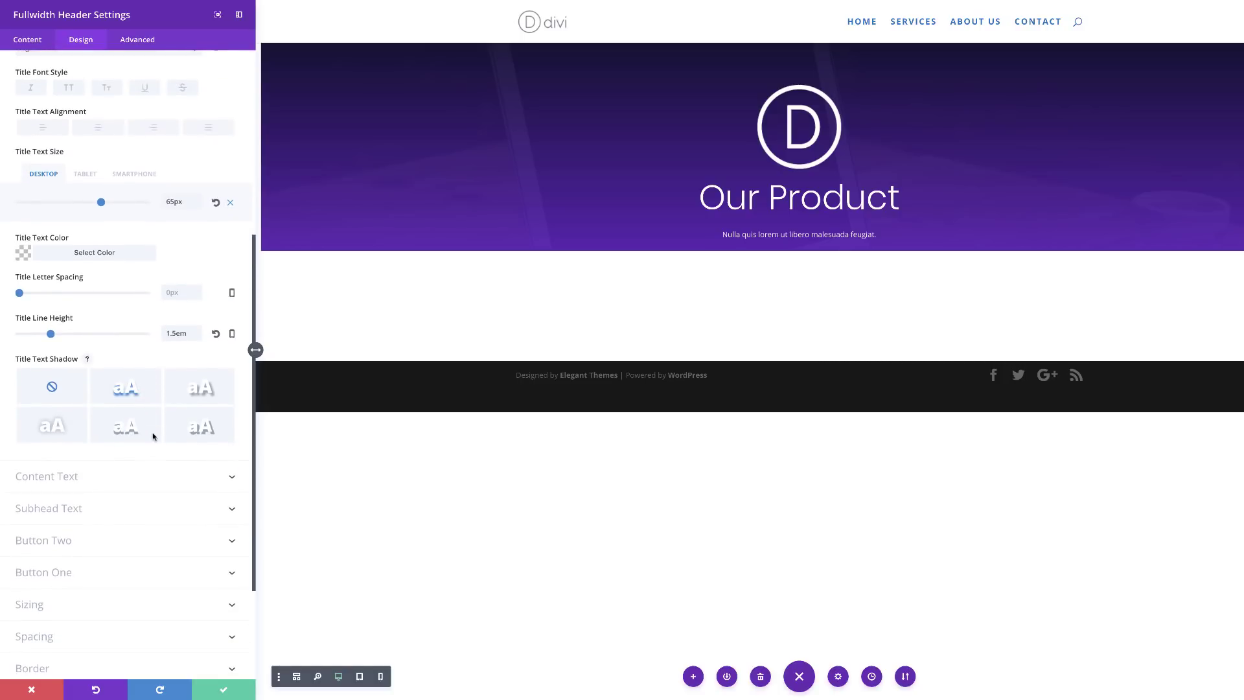
{"action": "left_click", "coordinate": [69, 508]}
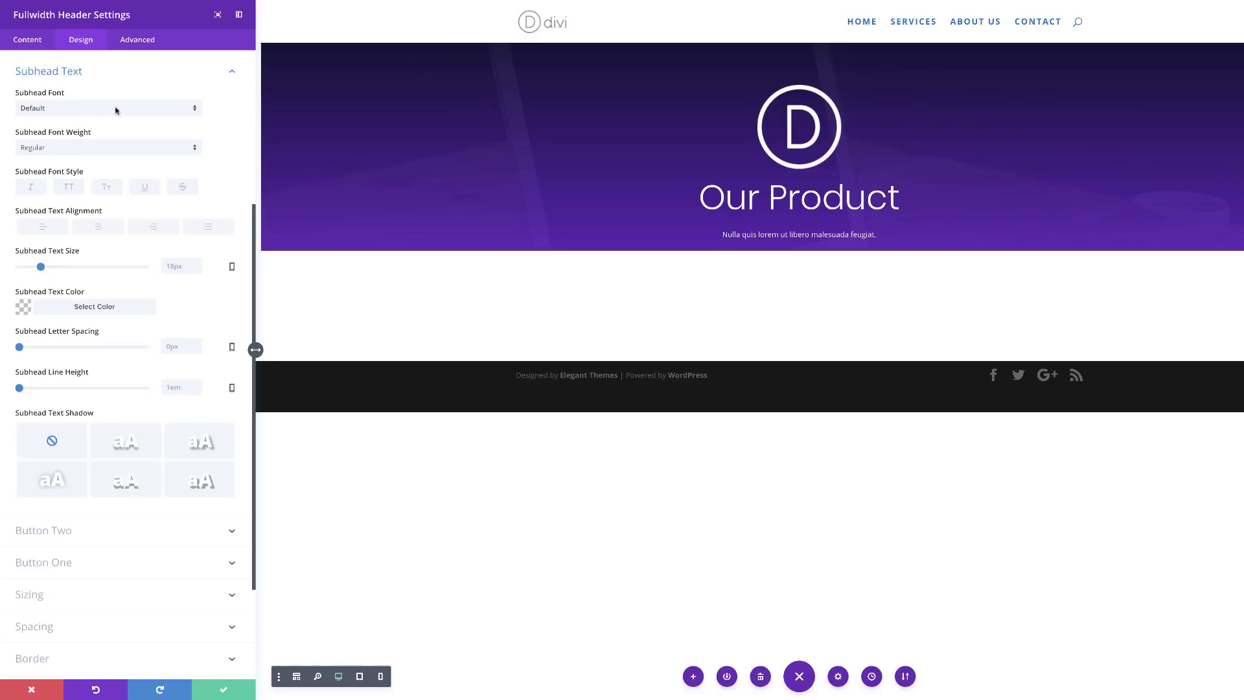
{"action": "left_click", "coordinate": [81, 111]}
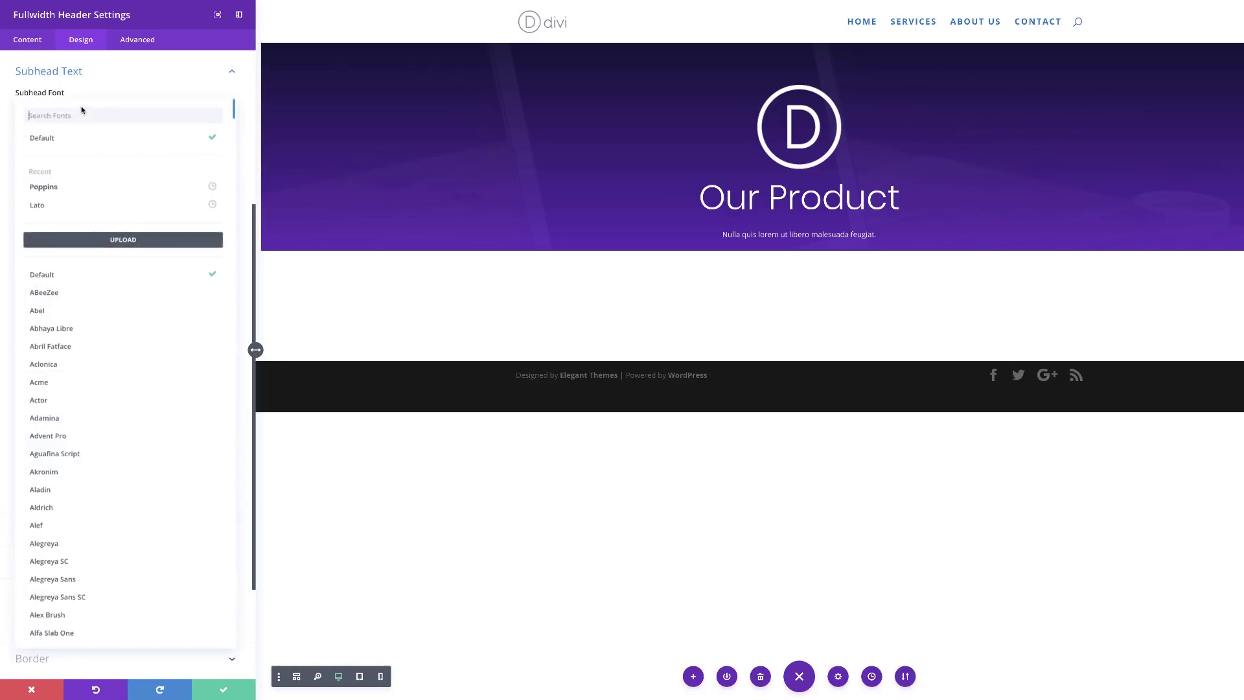
{"action": "left_click", "coordinate": [58, 186]}
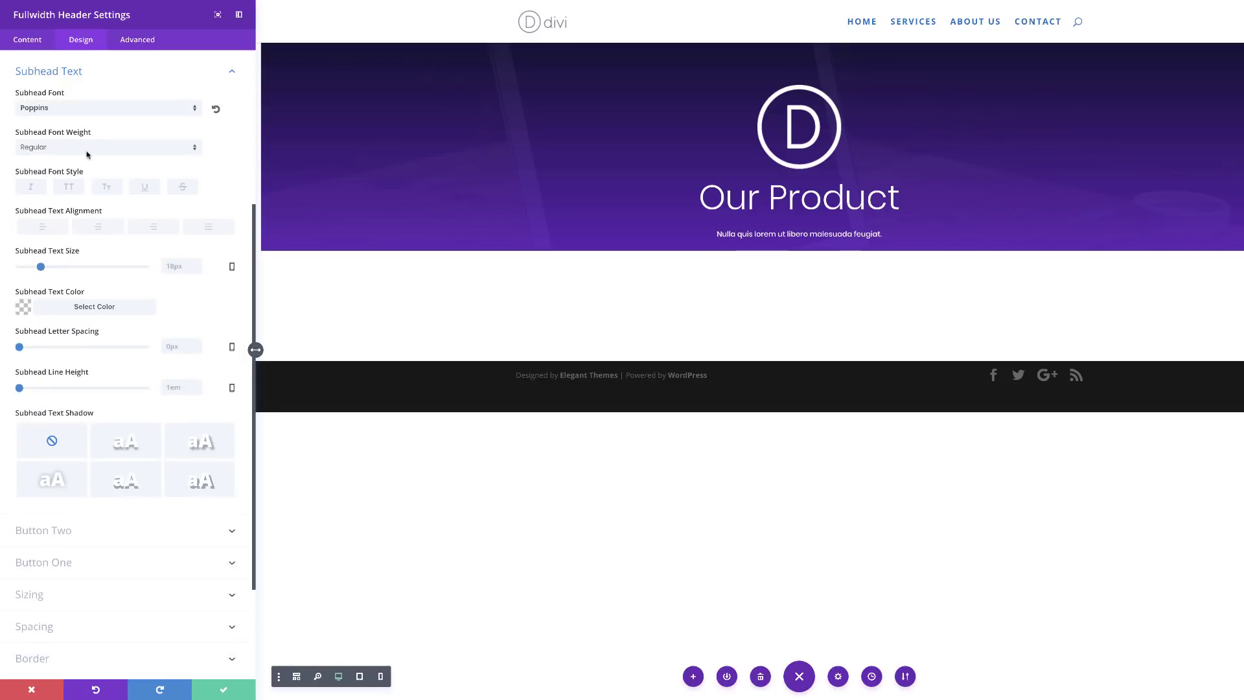
{"action": "left_click", "coordinate": [45, 267]}
{"action": "left_click_drag", "start_coordinate": [45, 268], "coordinate": [44, 267]}
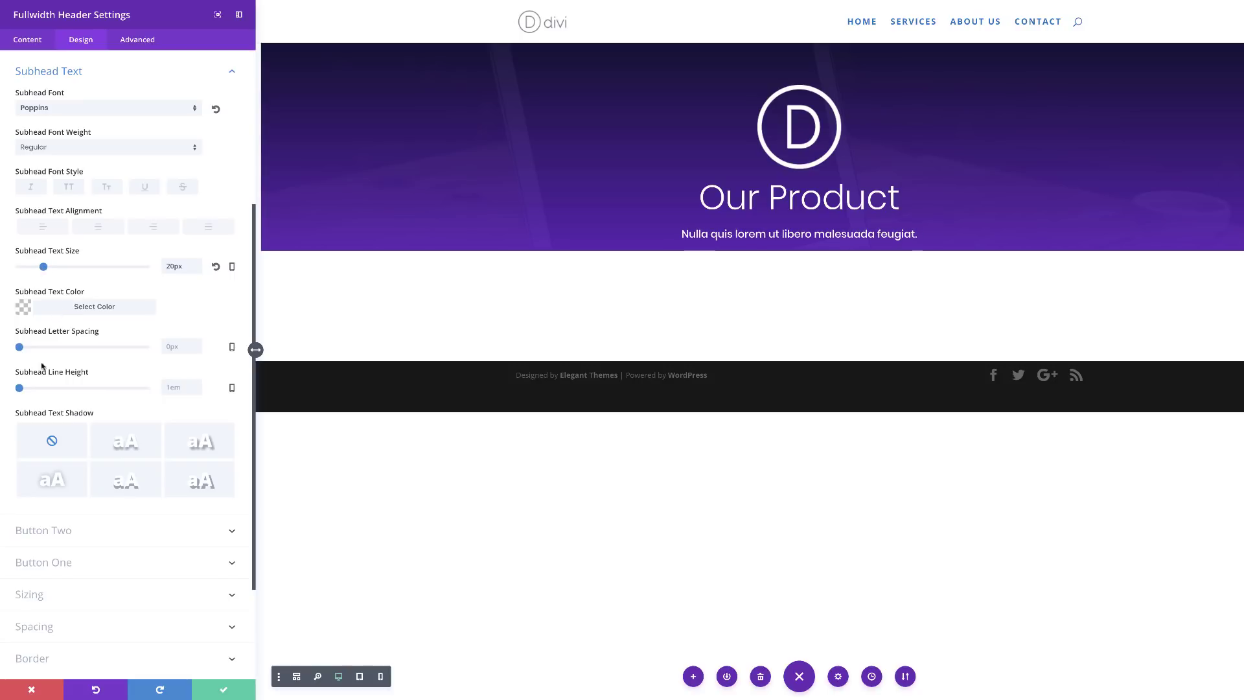
{"action": "left_click_drag", "start_coordinate": [20, 388], "coordinate": [50, 392]}
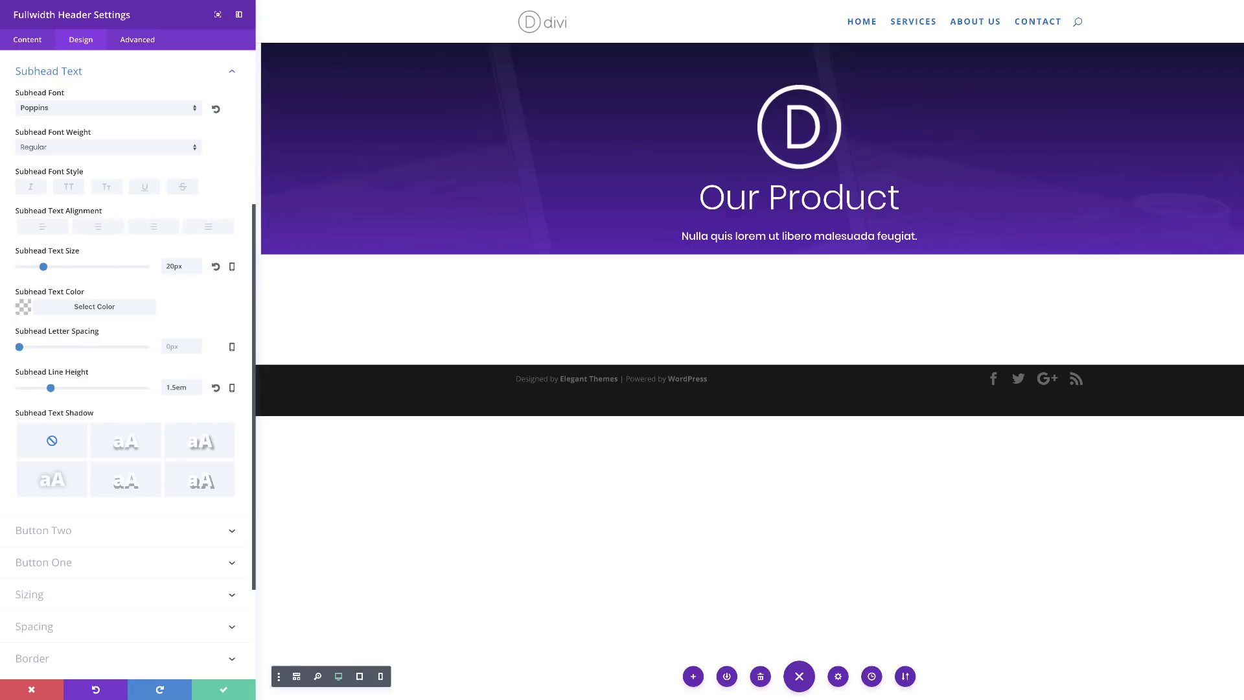
Step: Enable custom styles for Button Two and set its background color to #1a69cb
{"action": "left_click", "coordinate": [51, 530]}
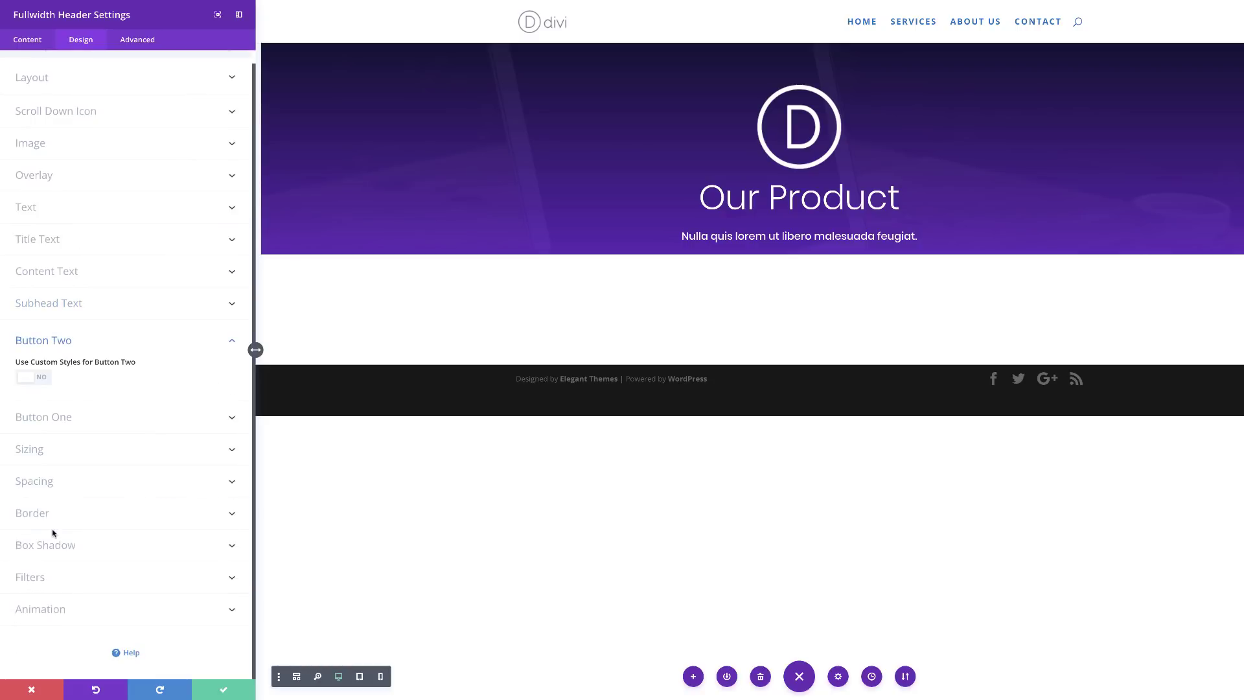
{"action": "left_click", "coordinate": [44, 379]}
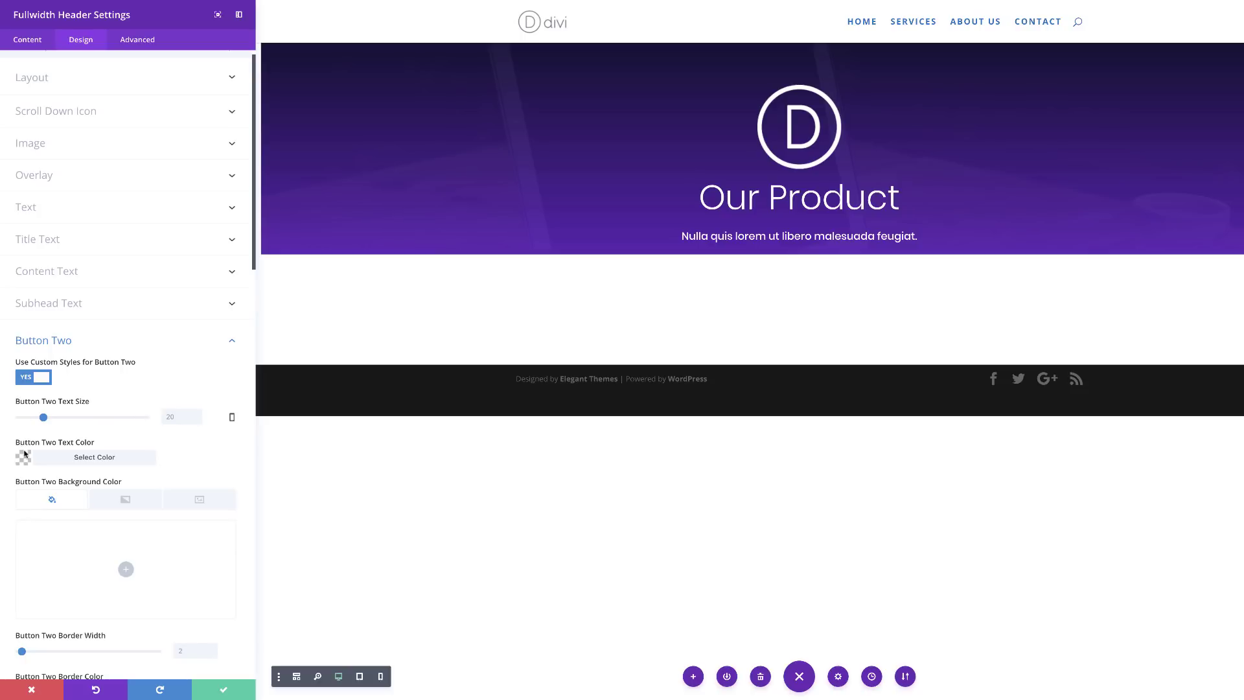
{"action": "scroll", "coordinate": [24, 462], "scroll_direction": "down", "scroll_amount": 1}
{"action": "left_click", "coordinate": [126, 535]}
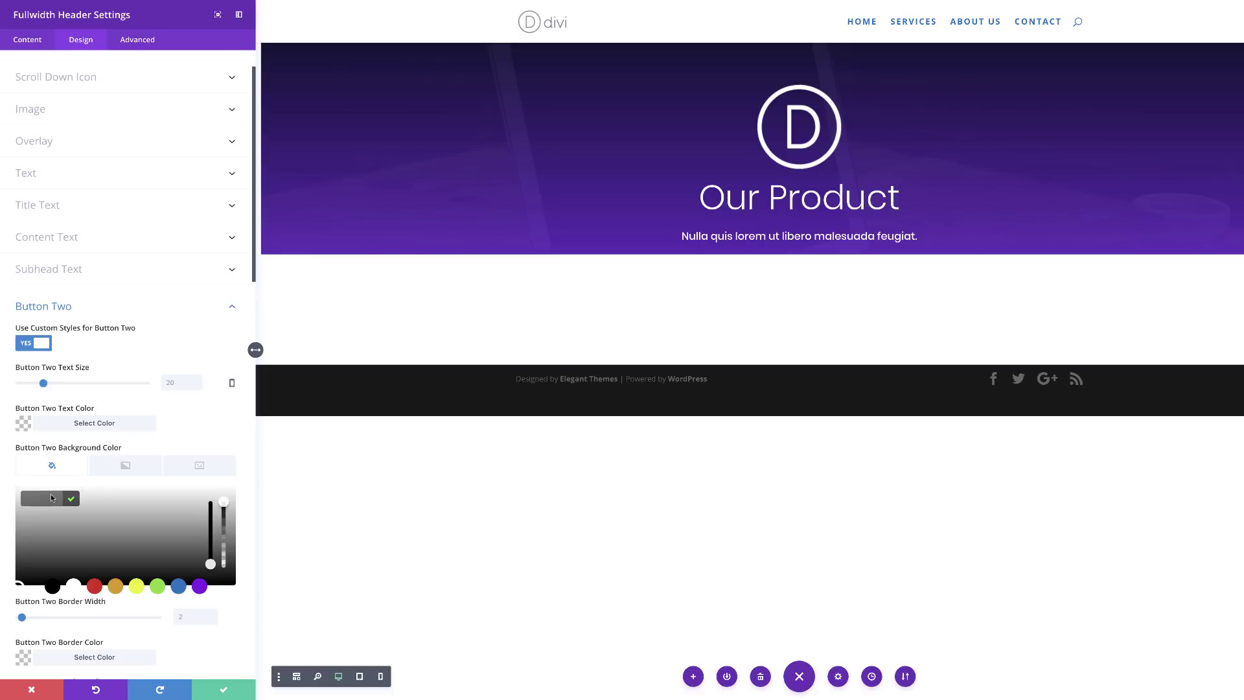
{"action": "key", "text": "ctrl+v"}
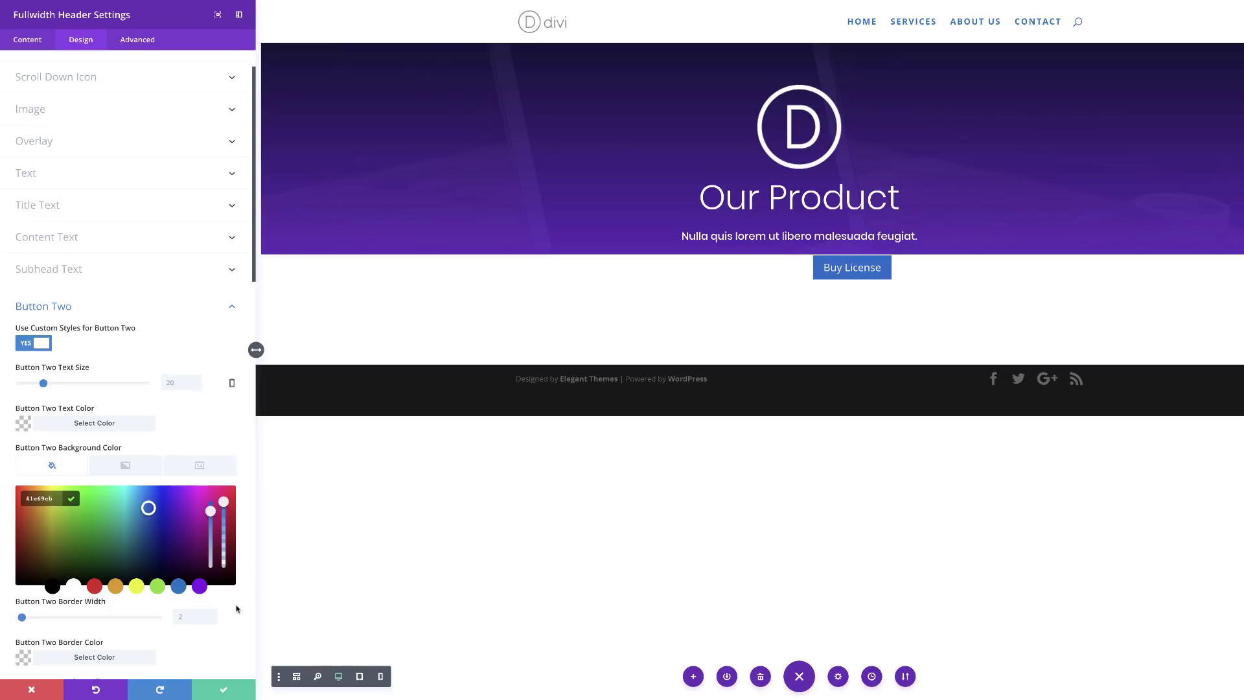
Step: Set Button Two's border width to 0px and its border radius to 50px
{"action": "scroll", "coordinate": [238, 606], "scroll_direction": "down", "scroll_amount": 2}
{"action": "scroll", "coordinate": [238, 609], "scroll_direction": "down", "scroll_amount": 1}
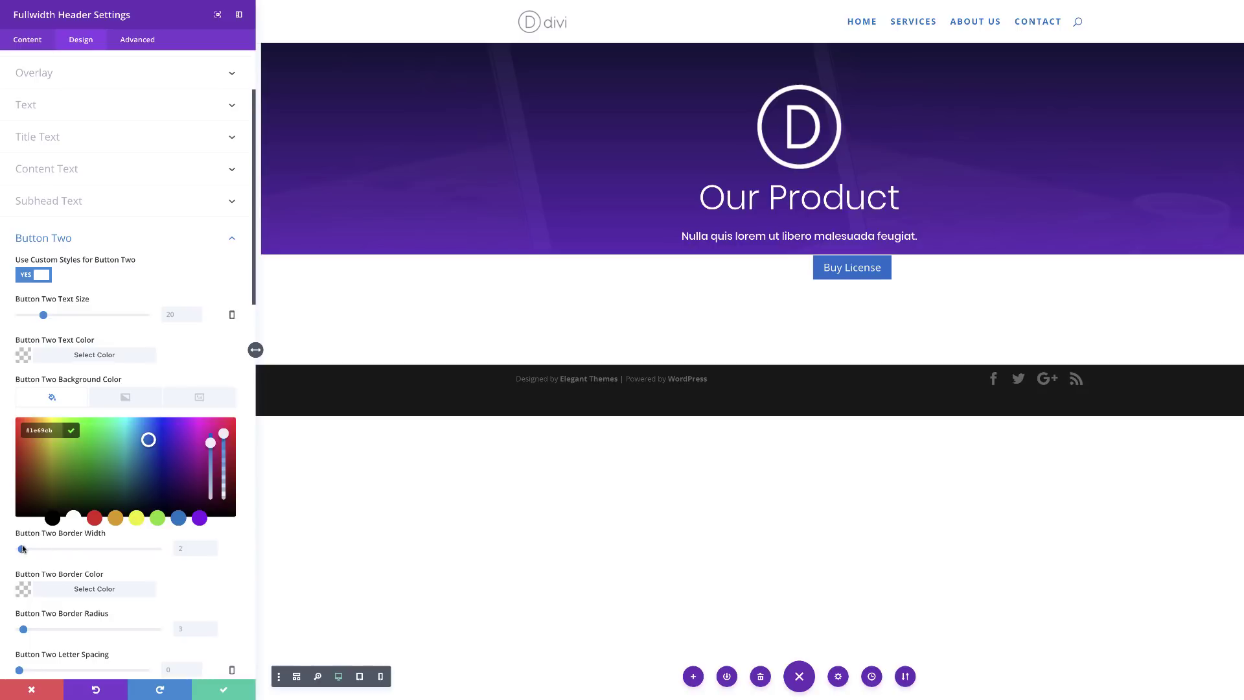
{"action": "left_click_drag", "start_coordinate": [23, 549], "coordinate": [19, 549]}
{"action": "left_click_drag", "start_coordinate": [25, 632], "coordinate": [88, 633]}
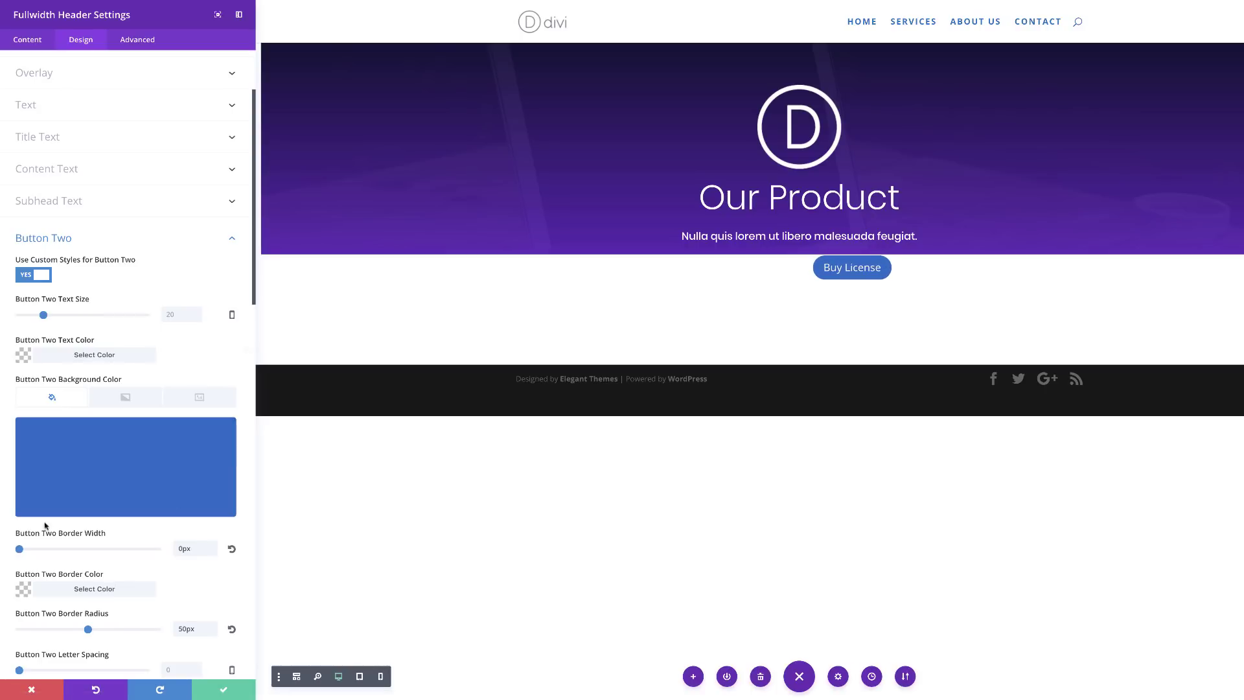
Step: Give Button Two 1px letter spacing and the Poppins font, and save the header module
{"action": "scroll", "coordinate": [203, 528], "scroll_direction": "down", "scroll_amount": 1}
{"action": "left_click", "coordinate": [19, 643]}
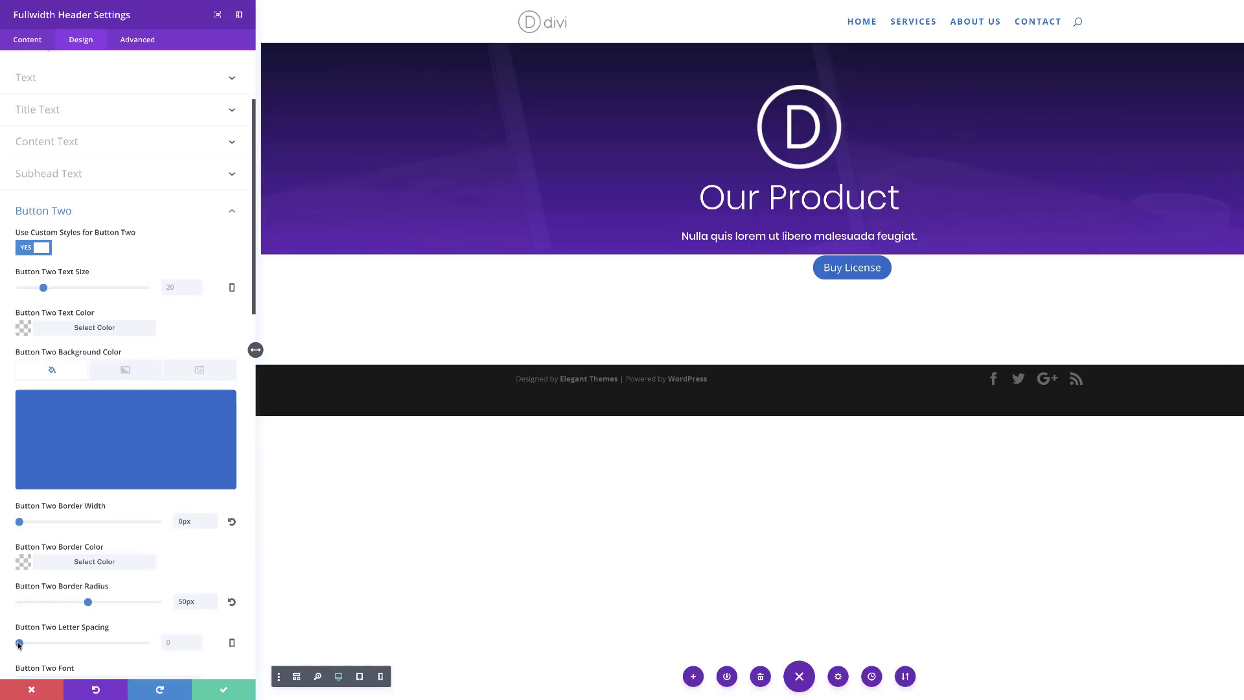
{"action": "scroll", "coordinate": [127, 558], "scroll_direction": "down", "scroll_amount": 5}
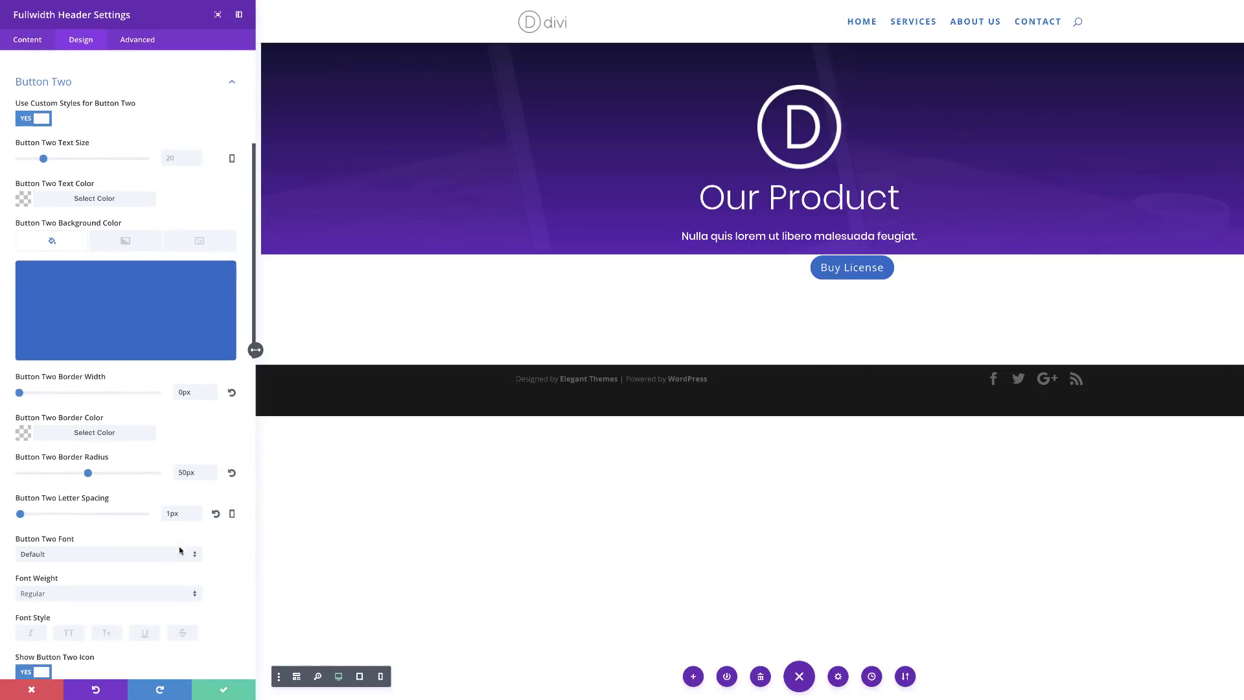
{"action": "left_click", "coordinate": [124, 551]}
{"action": "left_click", "coordinate": [59, 475]}
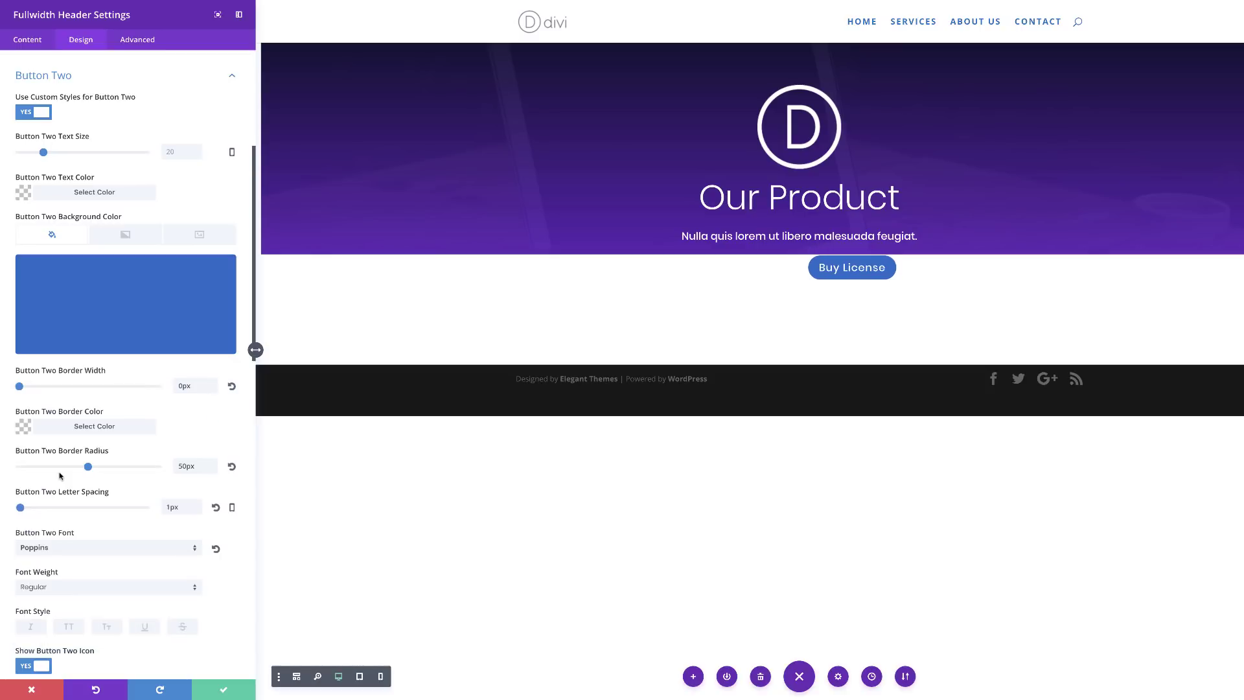
{"action": "left_click", "coordinate": [223, 689]}
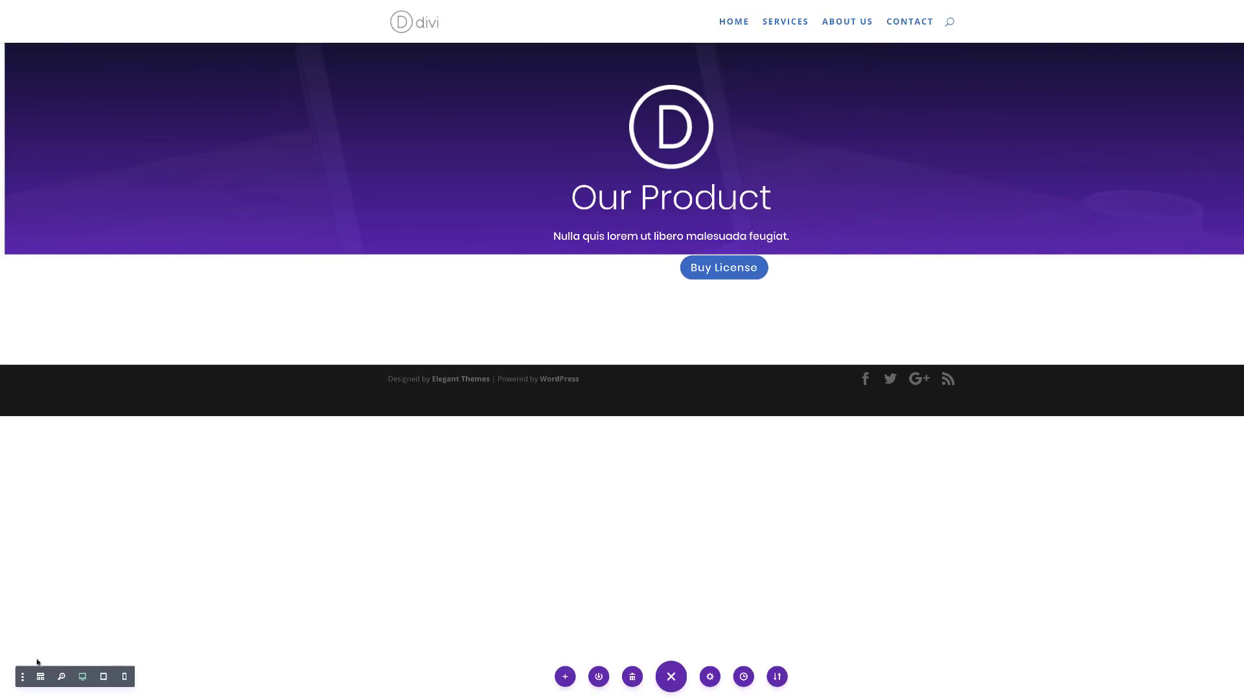
Step: Reopen the fullwidth header's design settings, enable custom styles for Button One and set its background color to #75d334
{"action": "mouse_move", "coordinate": [659, 72]}
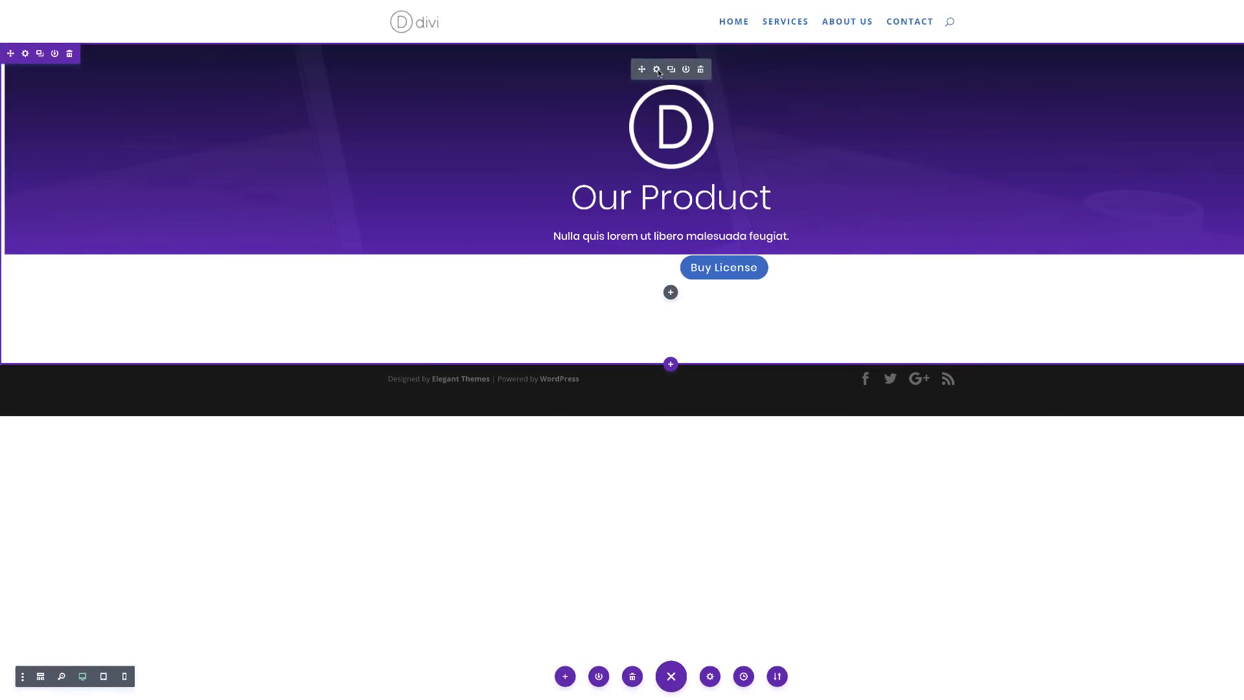
{"action": "left_click", "coordinate": [657, 69]}
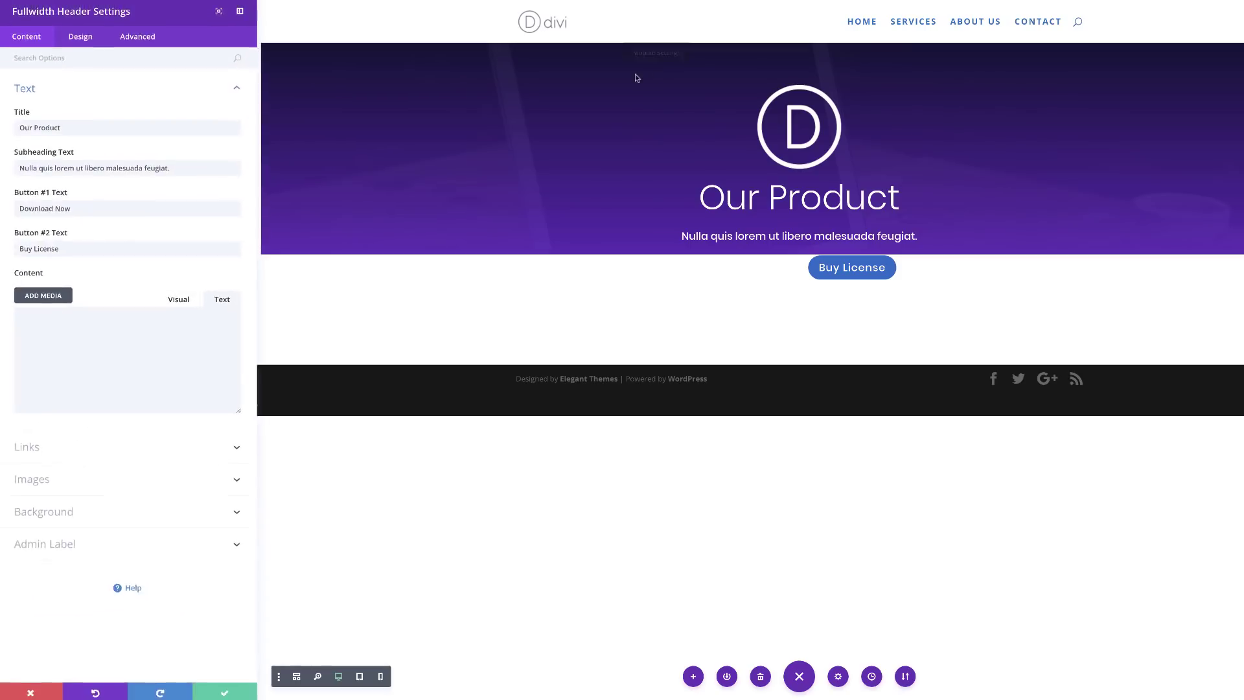
{"action": "left_click", "coordinate": [84, 37]}
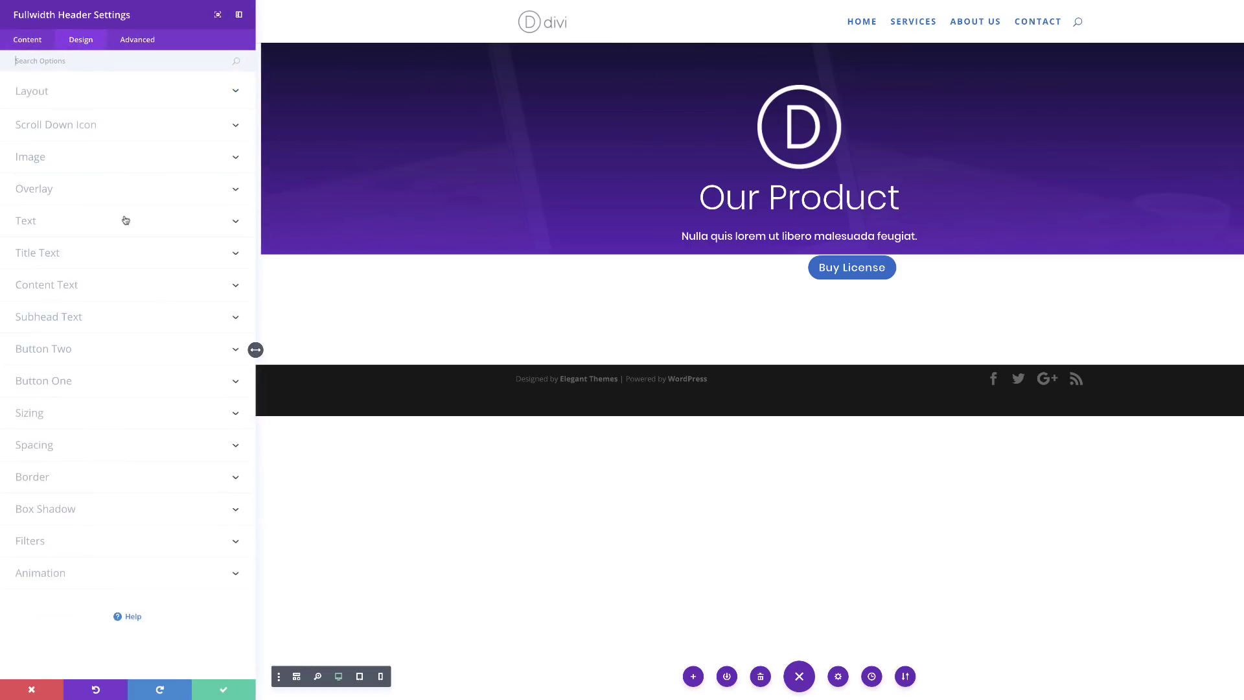
{"action": "left_click", "coordinate": [65, 383]}
{"action": "left_click", "coordinate": [40, 411]}
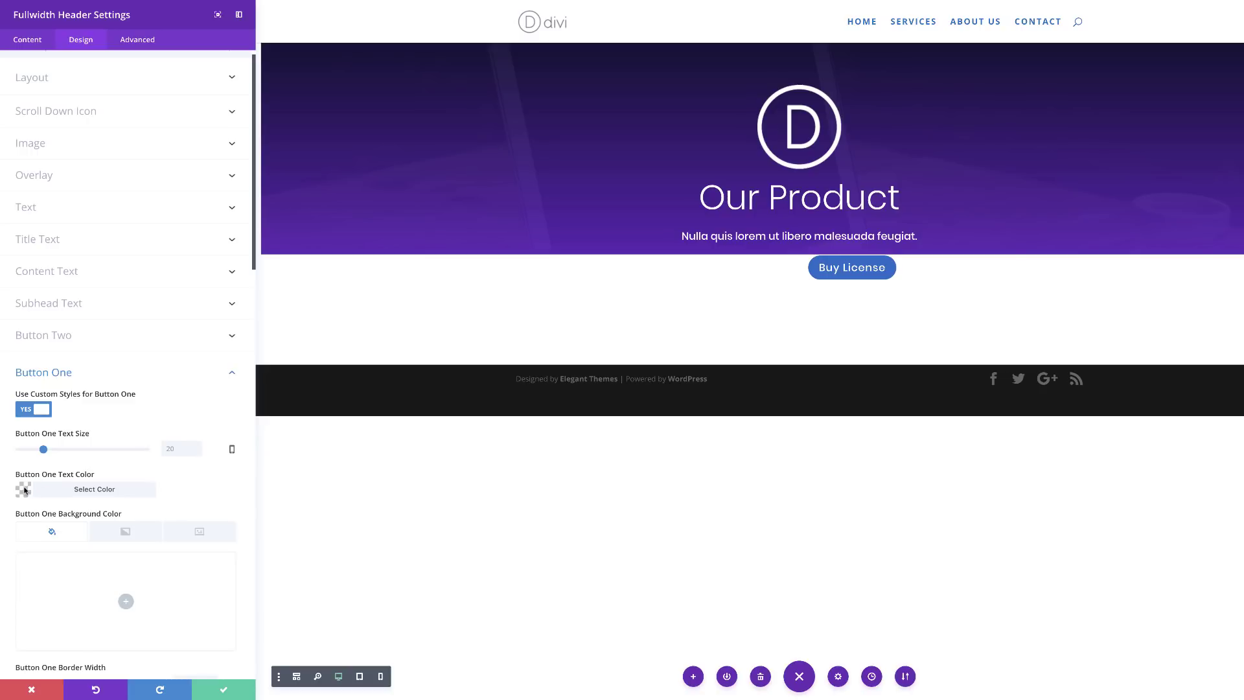
{"action": "left_click", "coordinate": [124, 600]}
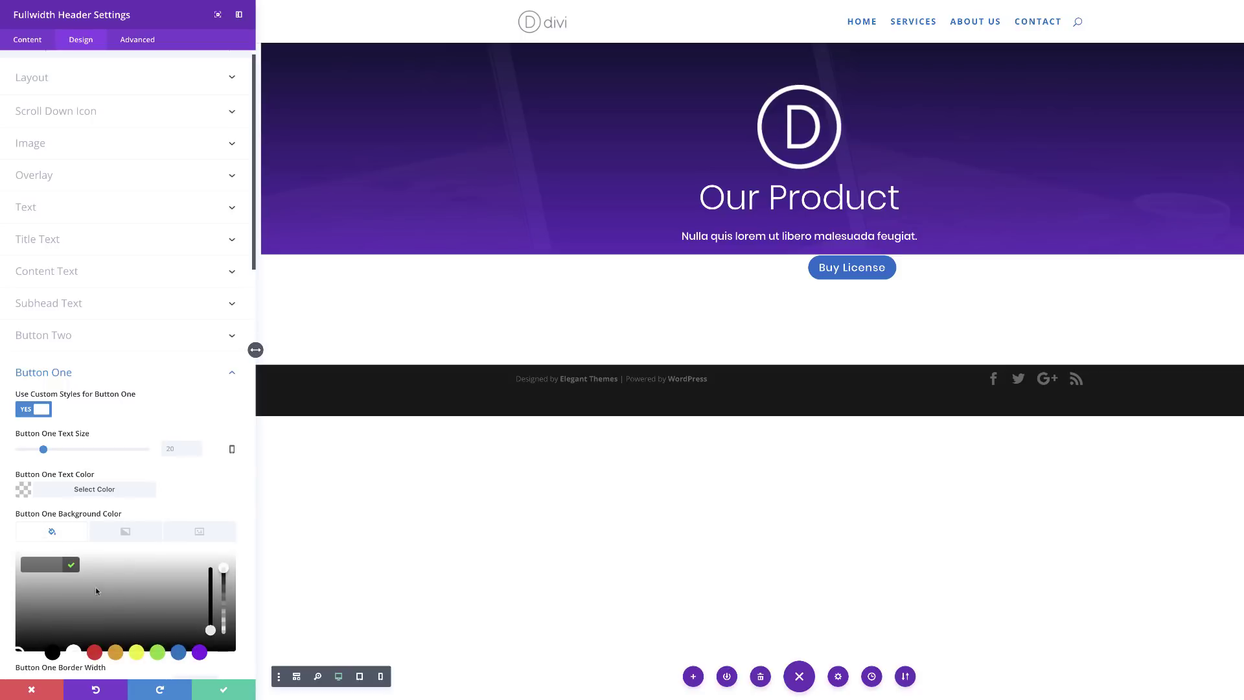
{"action": "left_click", "coordinate": [48, 565]}
{"action": "type", "text": "#75d334"}
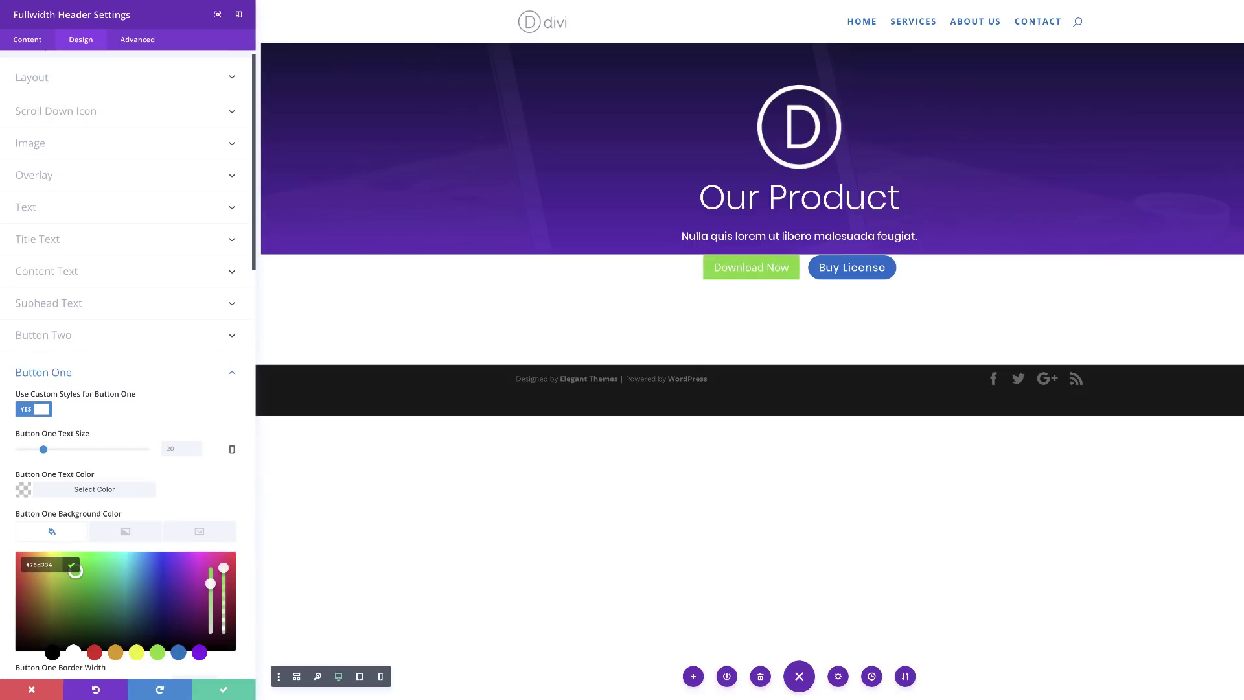
Step: Set Button One's border width to 0px and its border radius to 50px
{"action": "scroll", "coordinate": [201, 471], "scroll_direction": "down", "scroll_amount": 3}
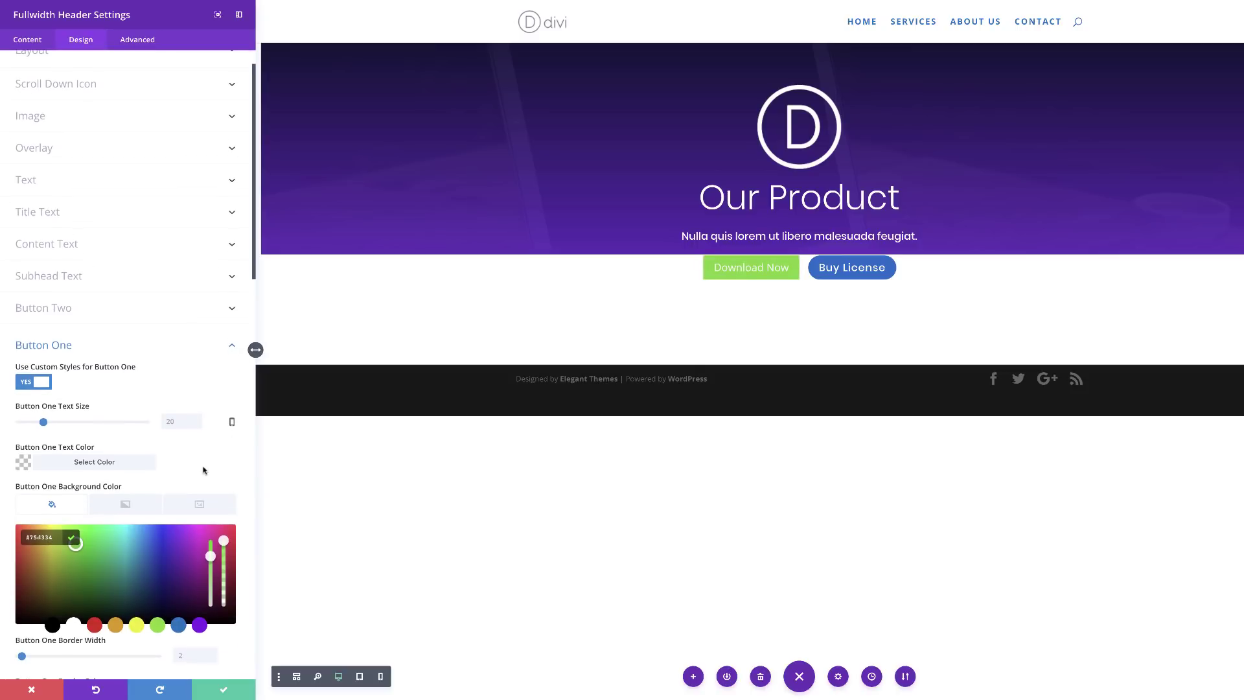
{"action": "scroll", "coordinate": [202, 469], "scroll_direction": "down", "scroll_amount": 1}
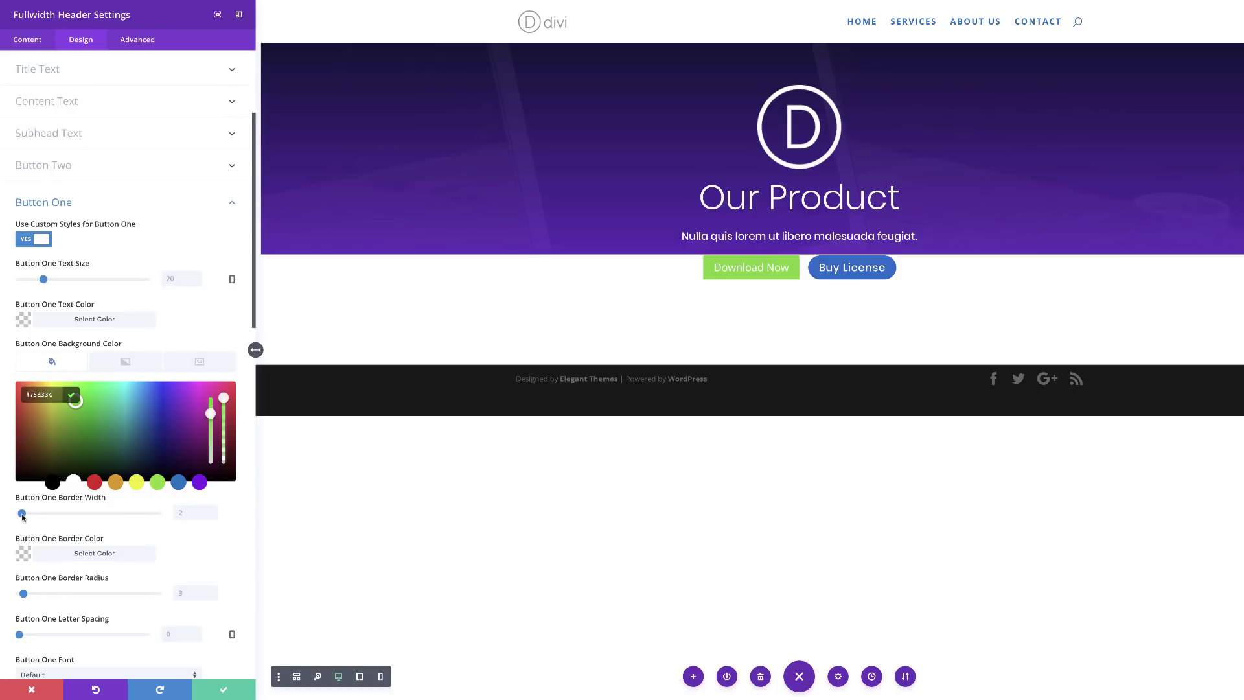
{"action": "left_click_drag", "start_coordinate": [22, 514], "coordinate": [19, 514]}
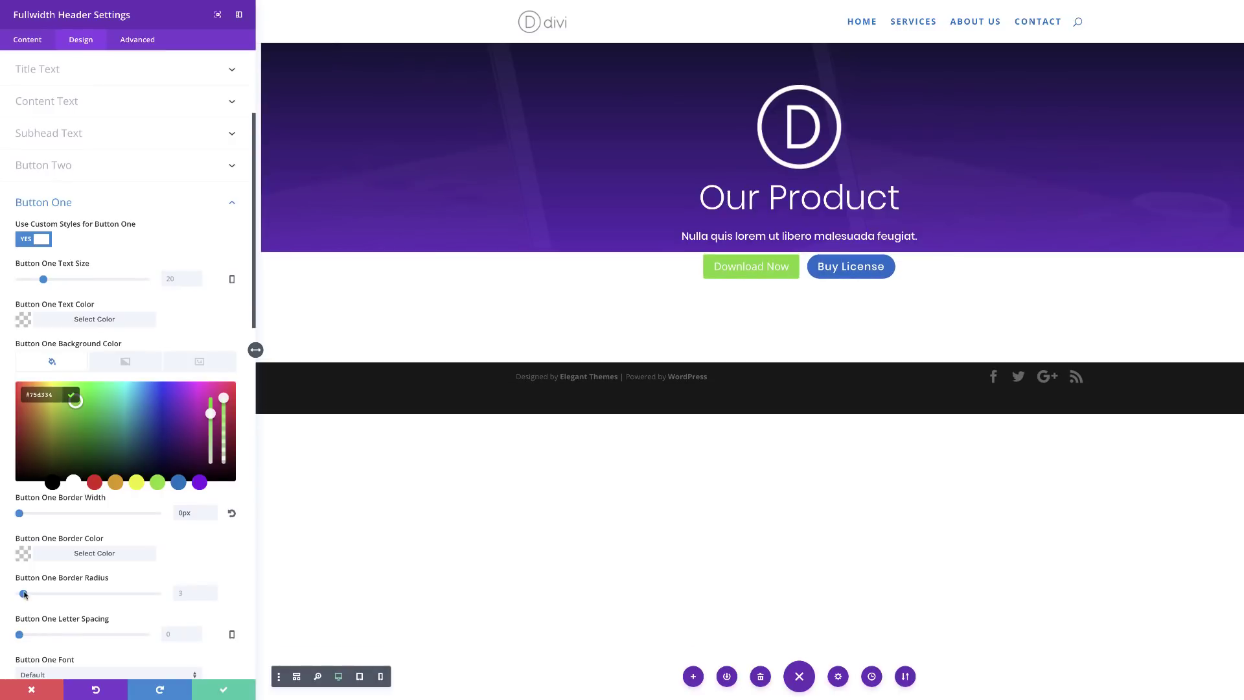
{"action": "left_click_drag", "start_coordinate": [23, 595], "coordinate": [89, 594]}
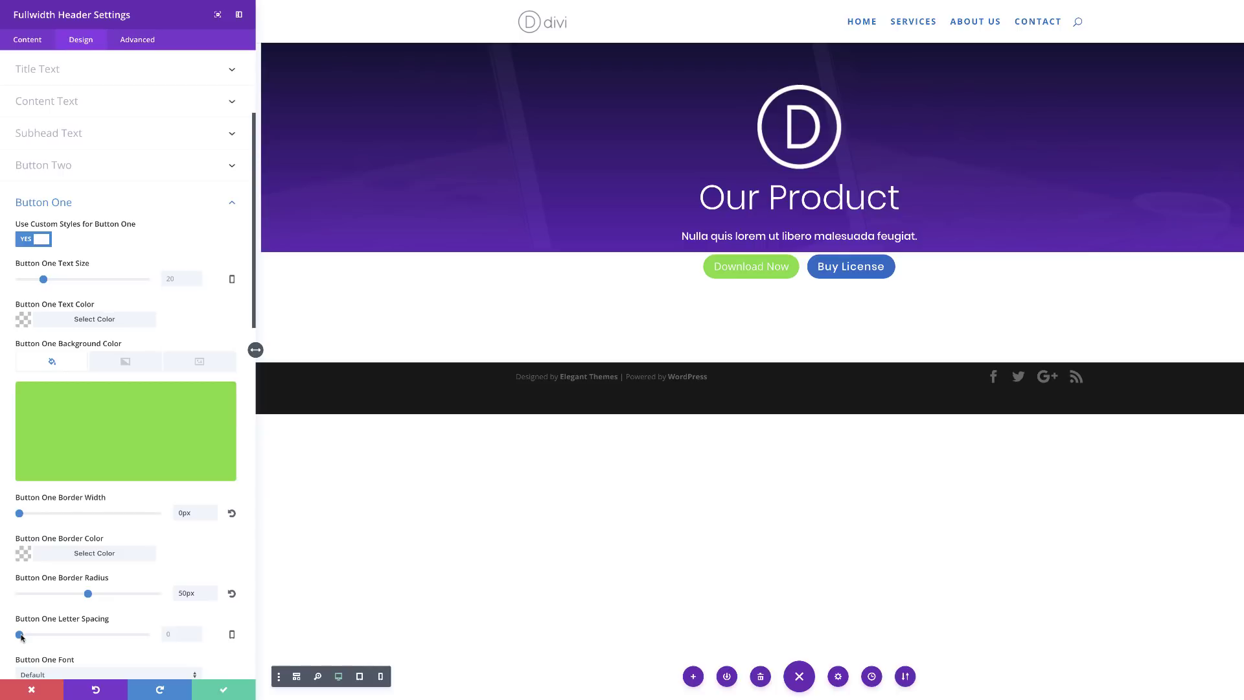
Step: Give Button One 1px letter spacing and the Poppins font
{"action": "left_click_drag", "start_coordinate": [19, 634], "coordinate": [20, 635]}
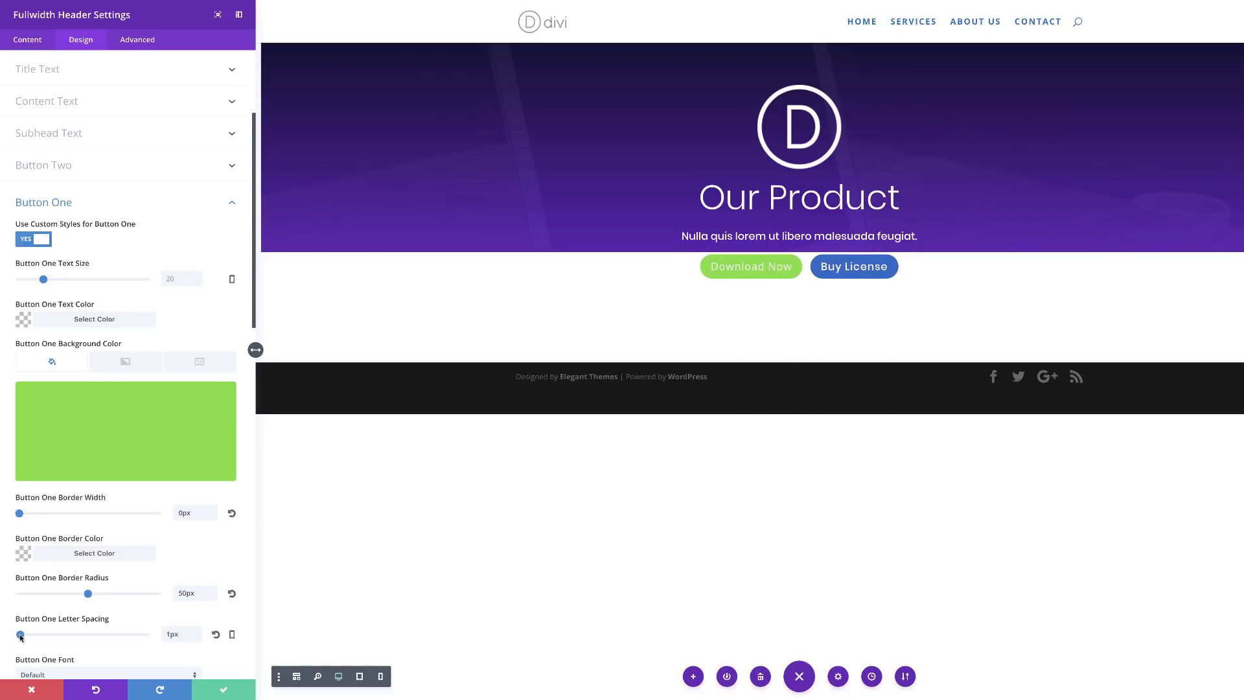
{"action": "scroll", "coordinate": [168, 557], "scroll_direction": "down", "scroll_amount": 2}
{"action": "scroll", "coordinate": [169, 557], "scroll_direction": "down", "scroll_amount": 2}
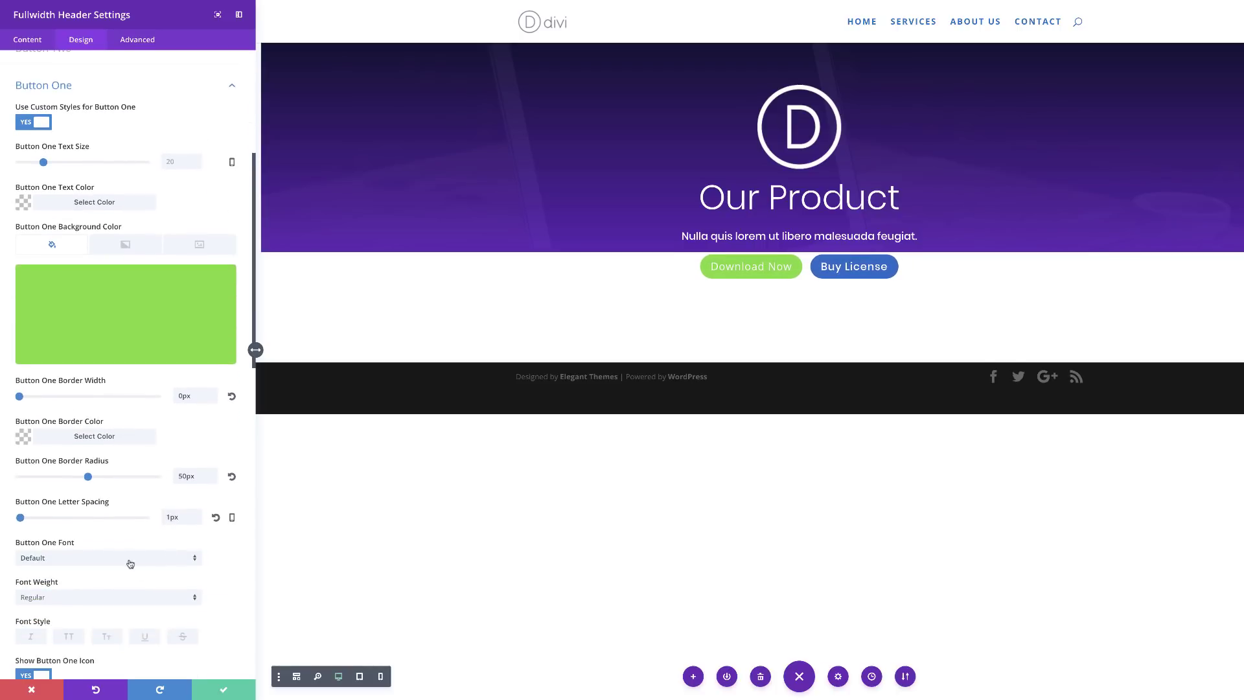
{"action": "left_click", "coordinate": [127, 557]}
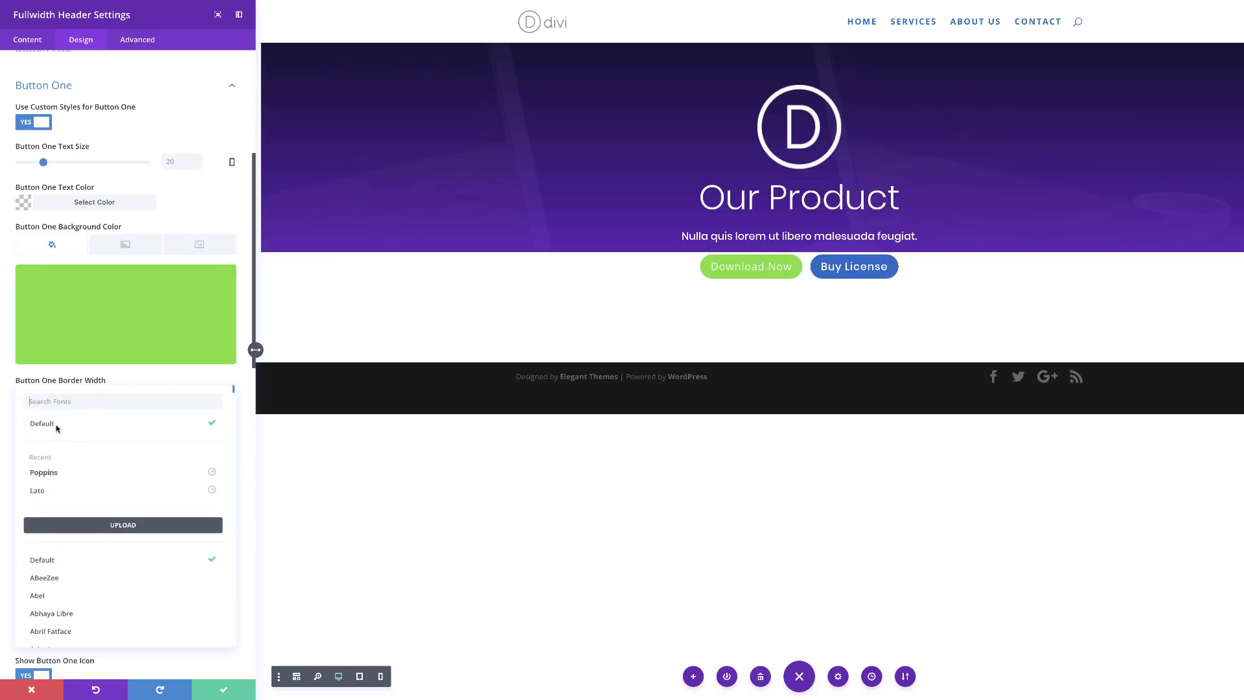
{"action": "left_click", "coordinate": [52, 475]}
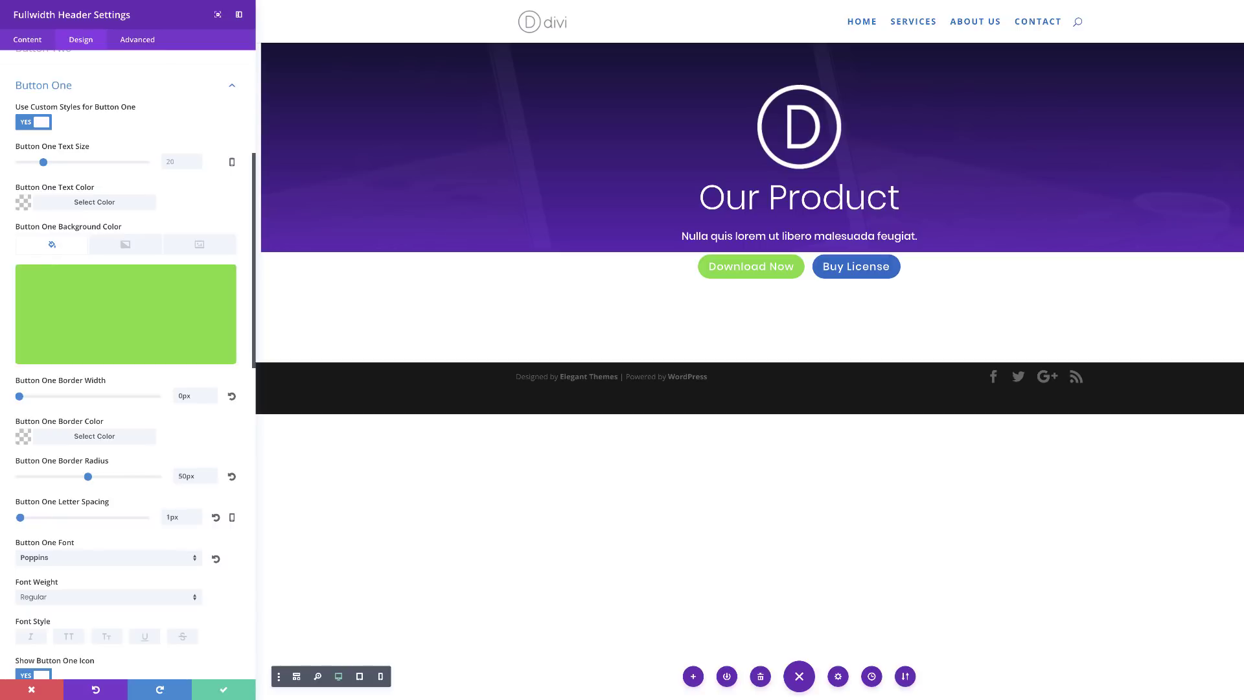
Step: Add the custom CSS "width: 100%; max-width: 220px;" to the header's Button One
{"action": "left_click", "coordinate": [138, 40]}
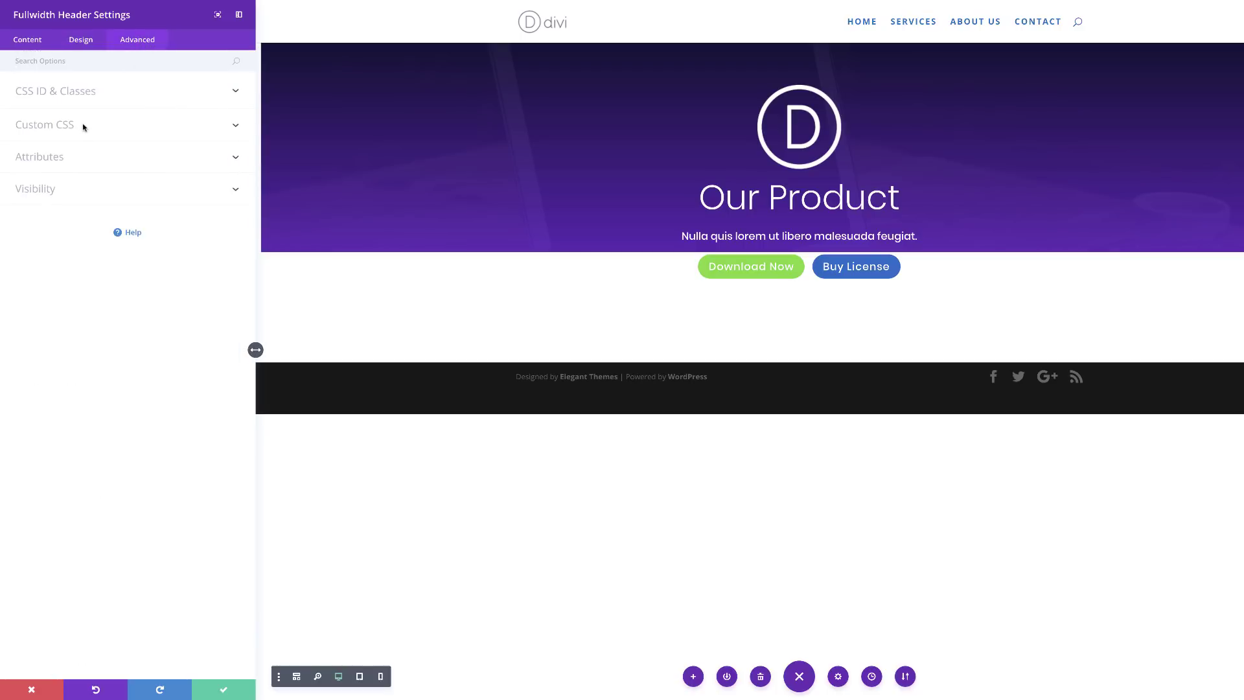
{"action": "left_click", "coordinate": [83, 127]}
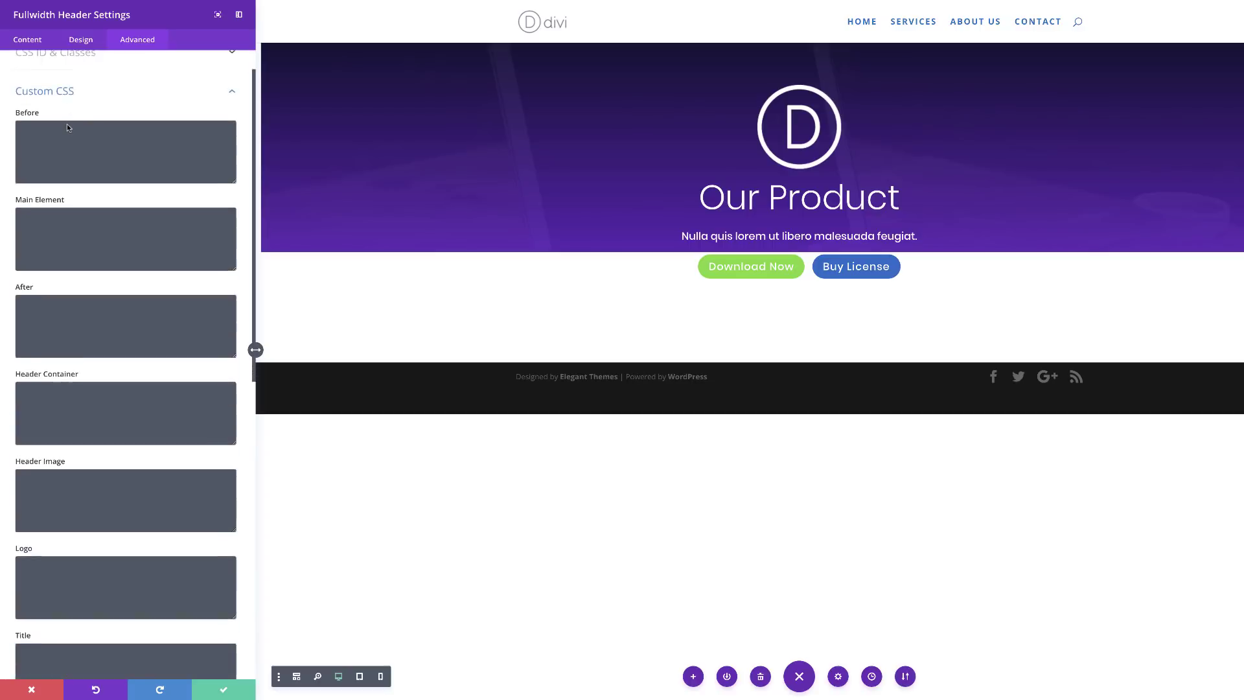
{"action": "scroll", "coordinate": [118, 429], "scroll_direction": "down", "scroll_amount": 2}
{"action": "scroll", "coordinate": [118, 425], "scroll_direction": "down", "scroll_amount": 6}
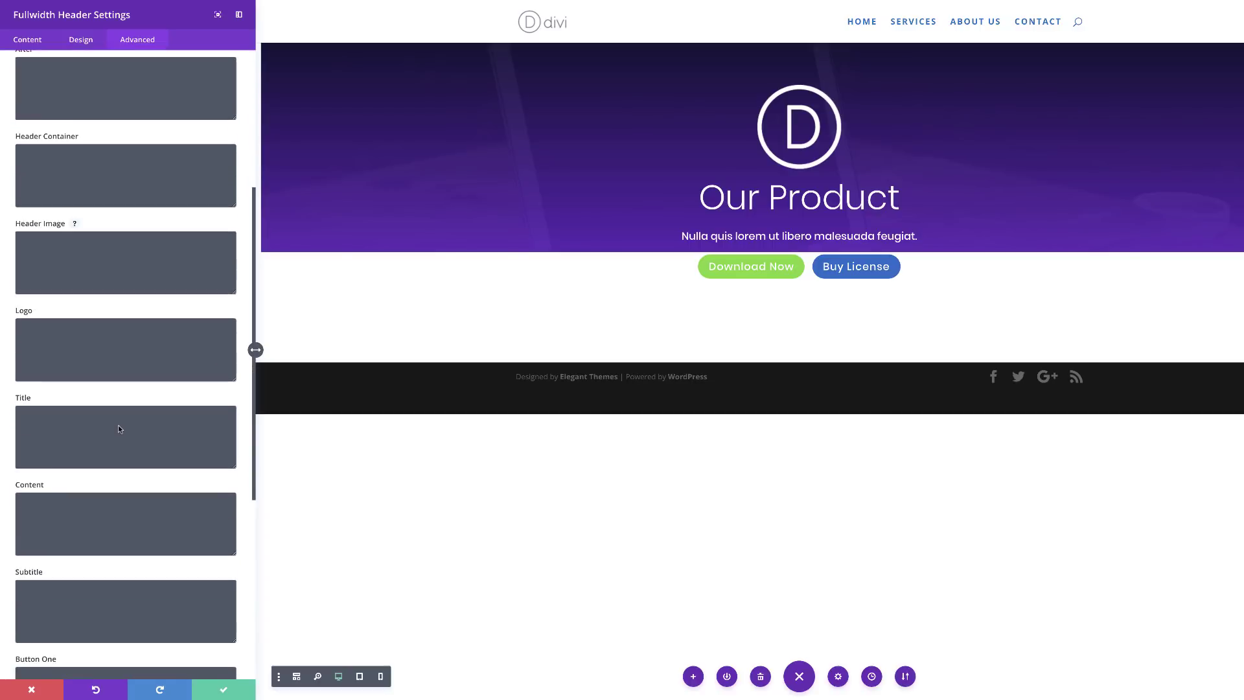
{"action": "left_click", "coordinate": [65, 429]}
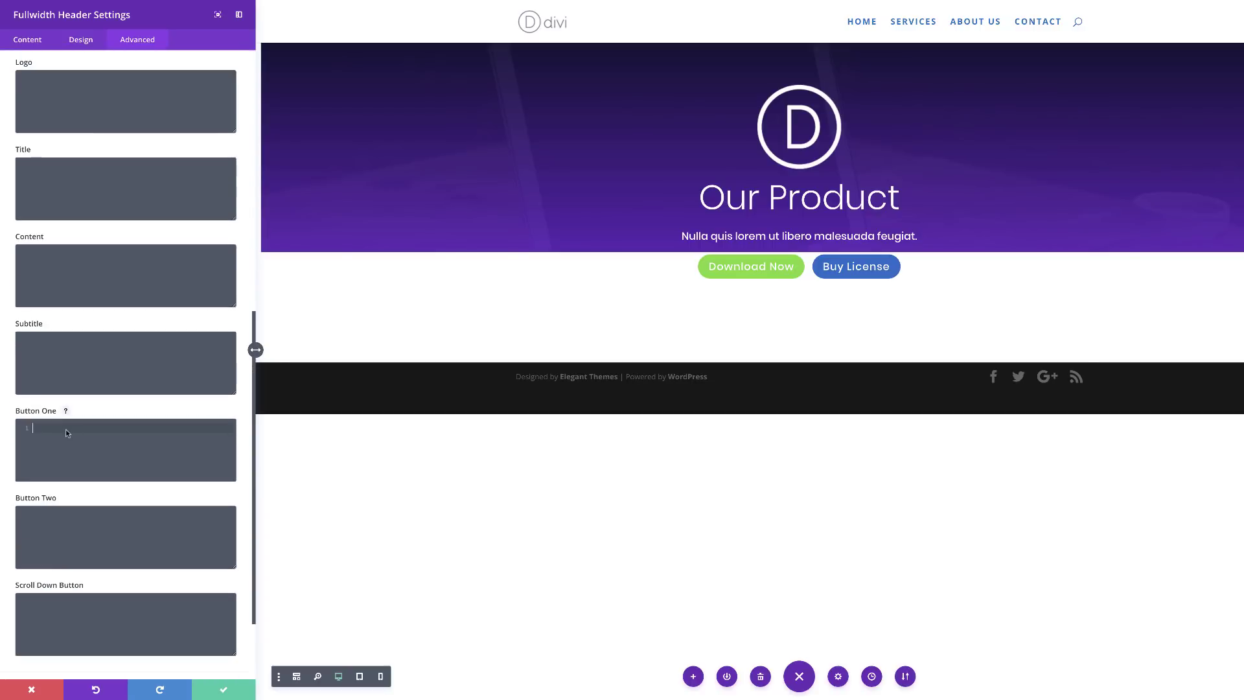
{"action": "type", "text": "width: 100%; max-width: 220px;"}
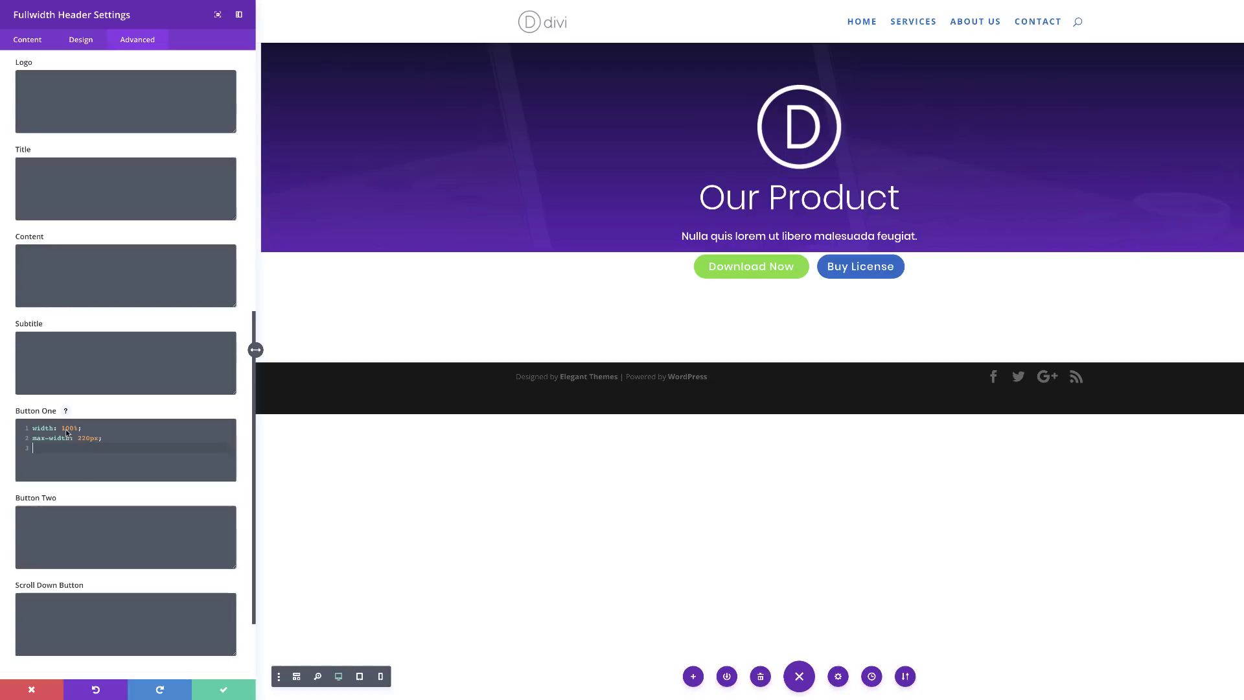
Step: Apply the same CSS, "width: 100%; max-width: 220px;", to Button Two and save the header module
{"action": "left_click", "coordinate": [70, 520]}
{"action": "key", "text": "ctrl+v"}
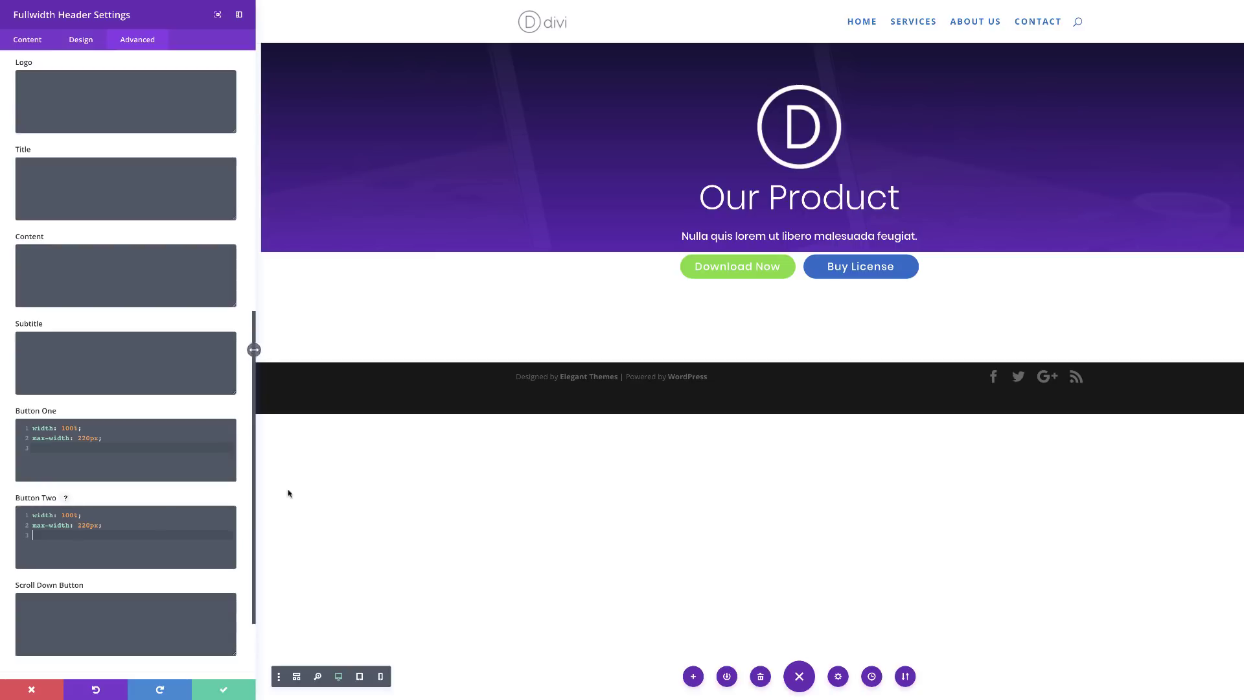
{"action": "left_click", "coordinate": [225, 692]}
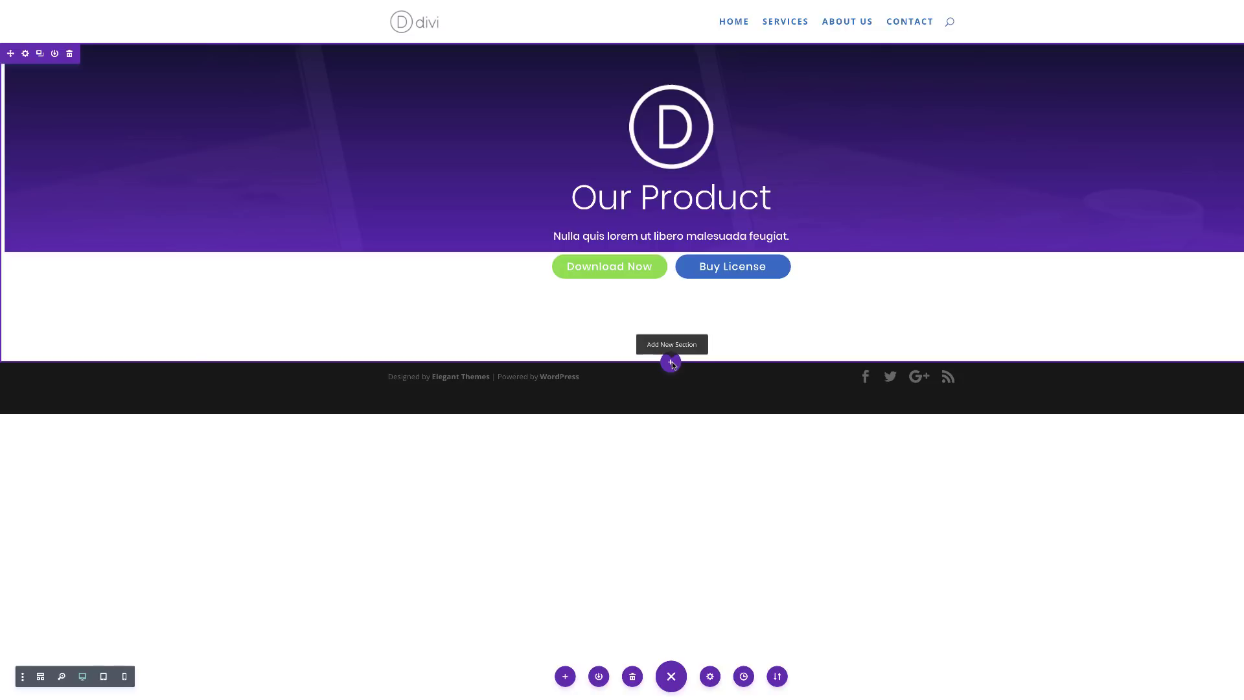
Step: Add a new fullwidth section below the header and insert a Fullwidth Image module in it
{"action": "left_click", "coordinate": [670, 362]}
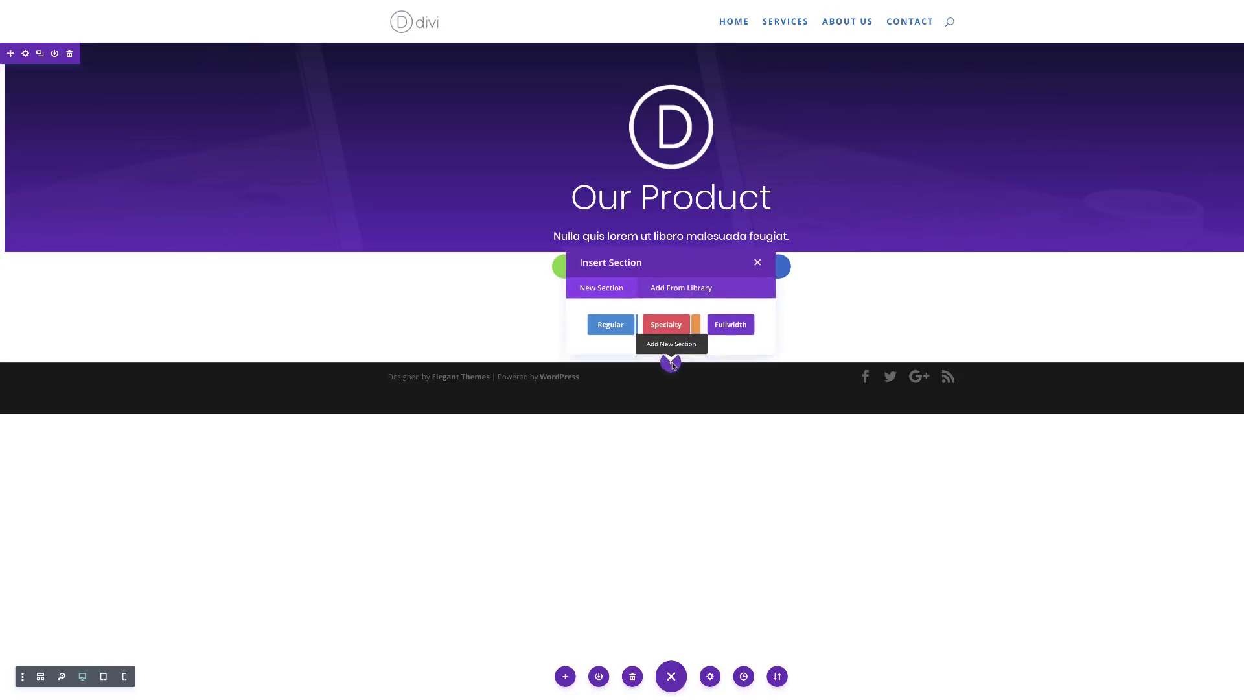
{"action": "left_click", "coordinate": [736, 327]}
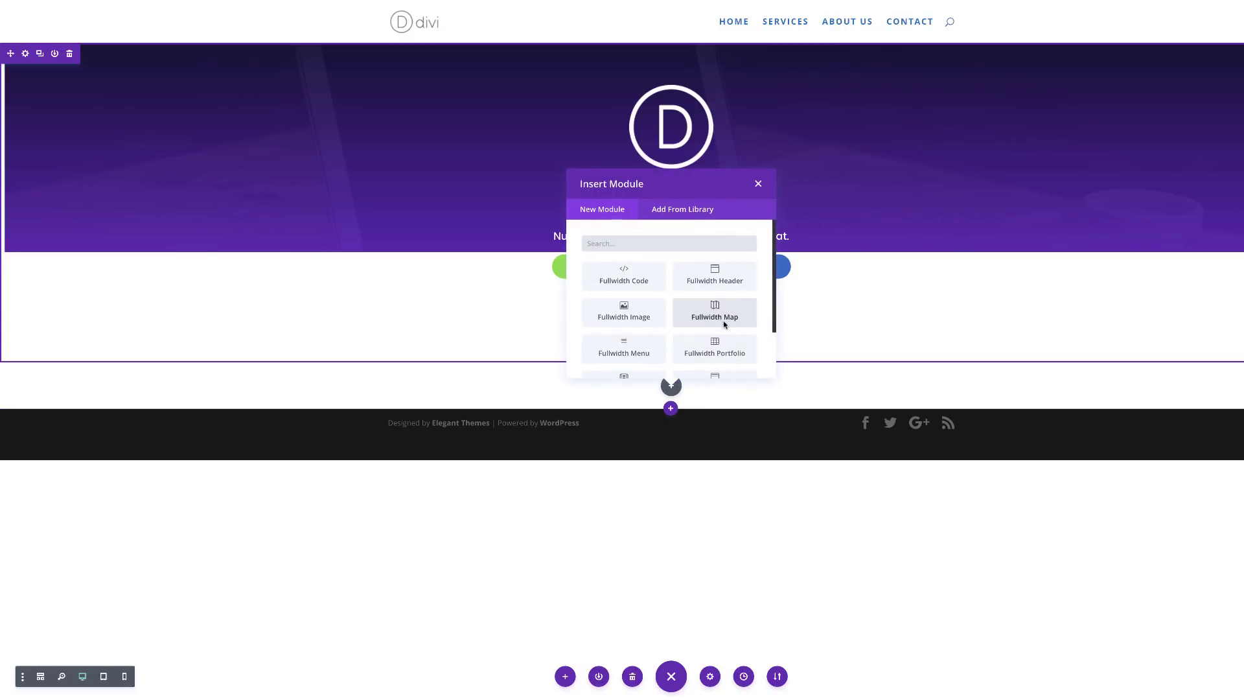
{"action": "scroll", "coordinate": [726, 324], "scroll_direction": "down", "scroll_amount": 3}
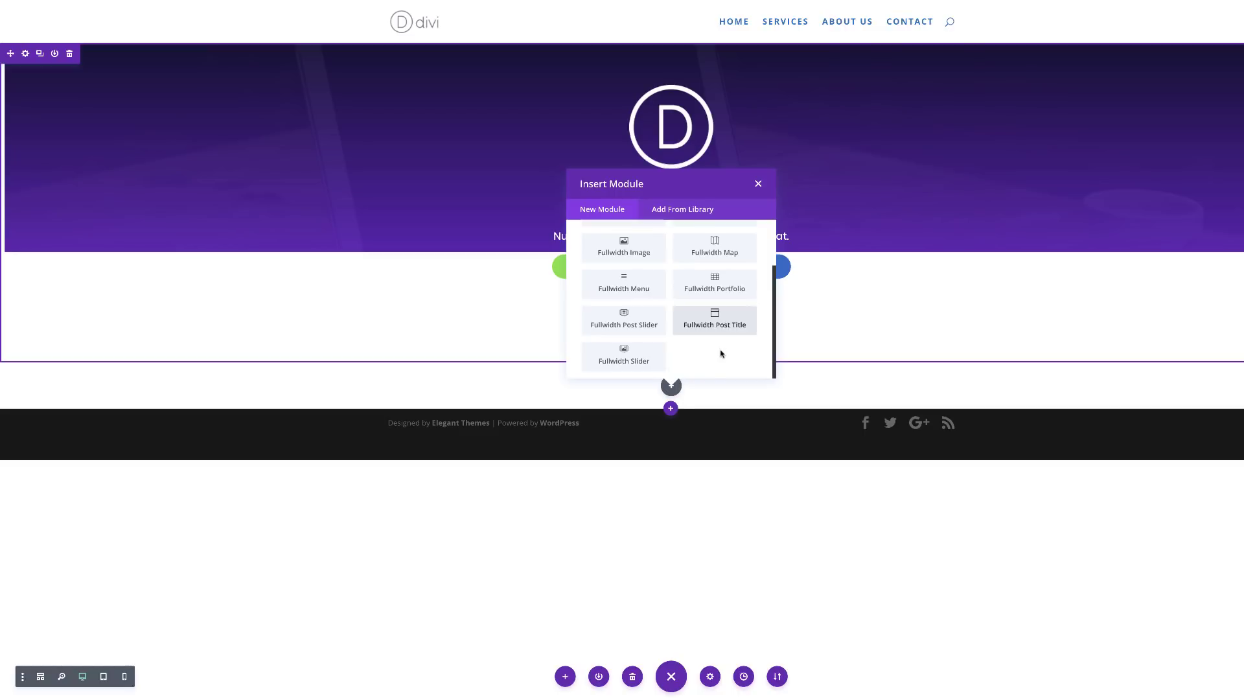
{"action": "left_click", "coordinate": [626, 249]}
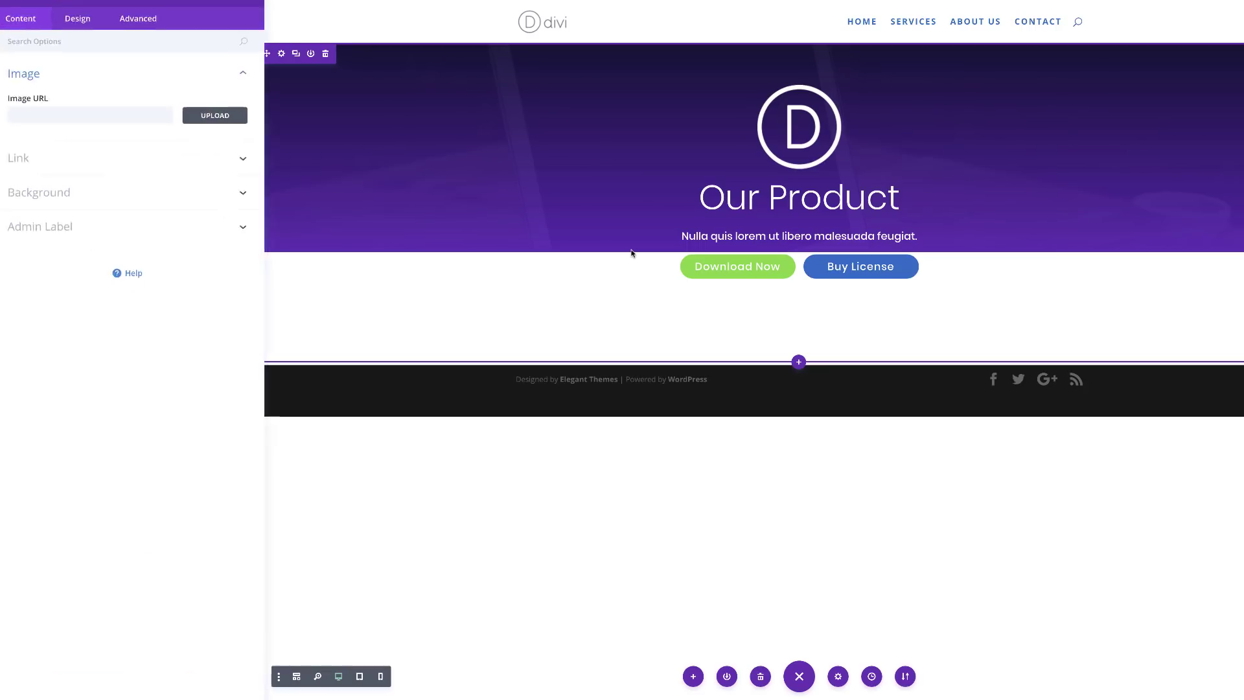
Step: Upload the desktop screenshot "Screen Shot 2018-04-12 at 14.17.59" and insert it as the fullwidth image
{"action": "left_click", "coordinate": [209, 133]}
{"action": "left_click", "coordinate": [159, 35]}
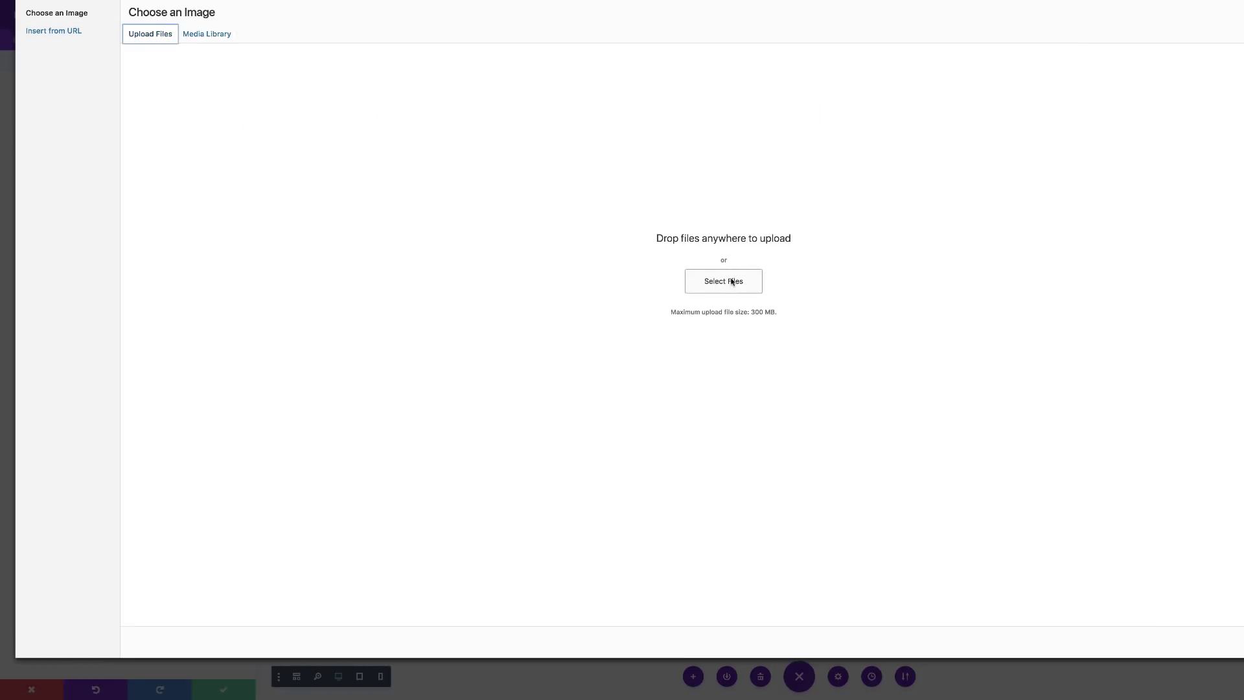
{"action": "left_click", "coordinate": [732, 282]}
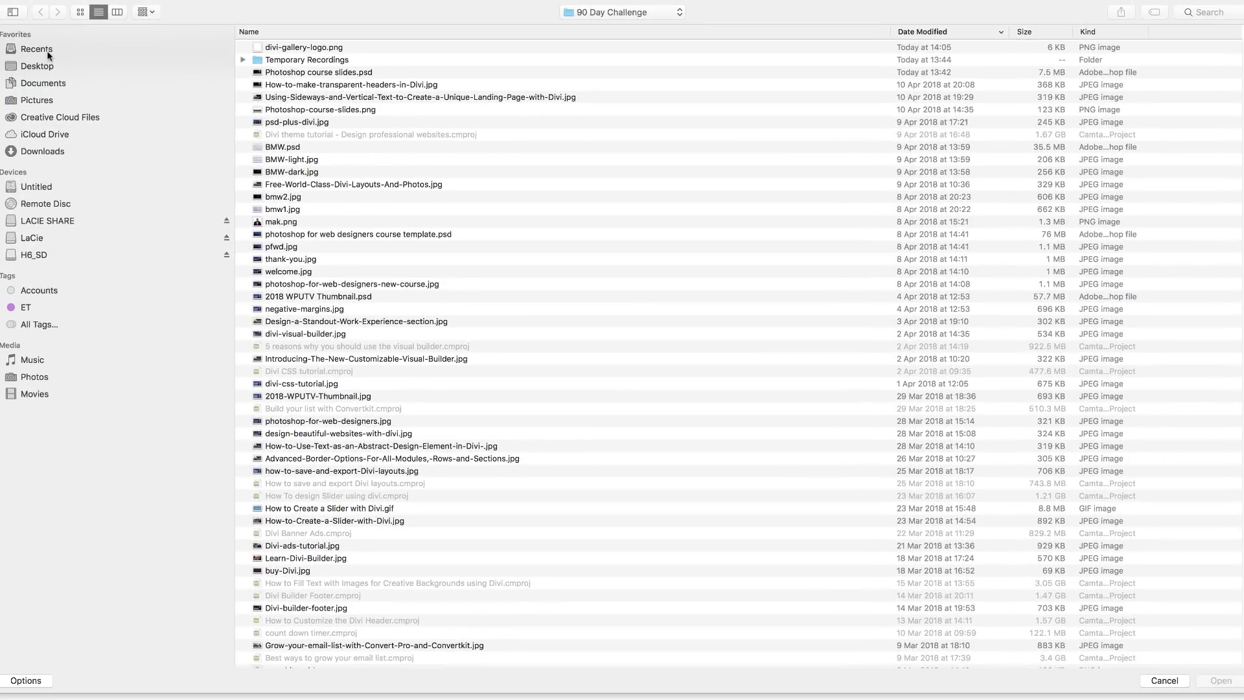
{"action": "left_click", "coordinate": [140, 23]}
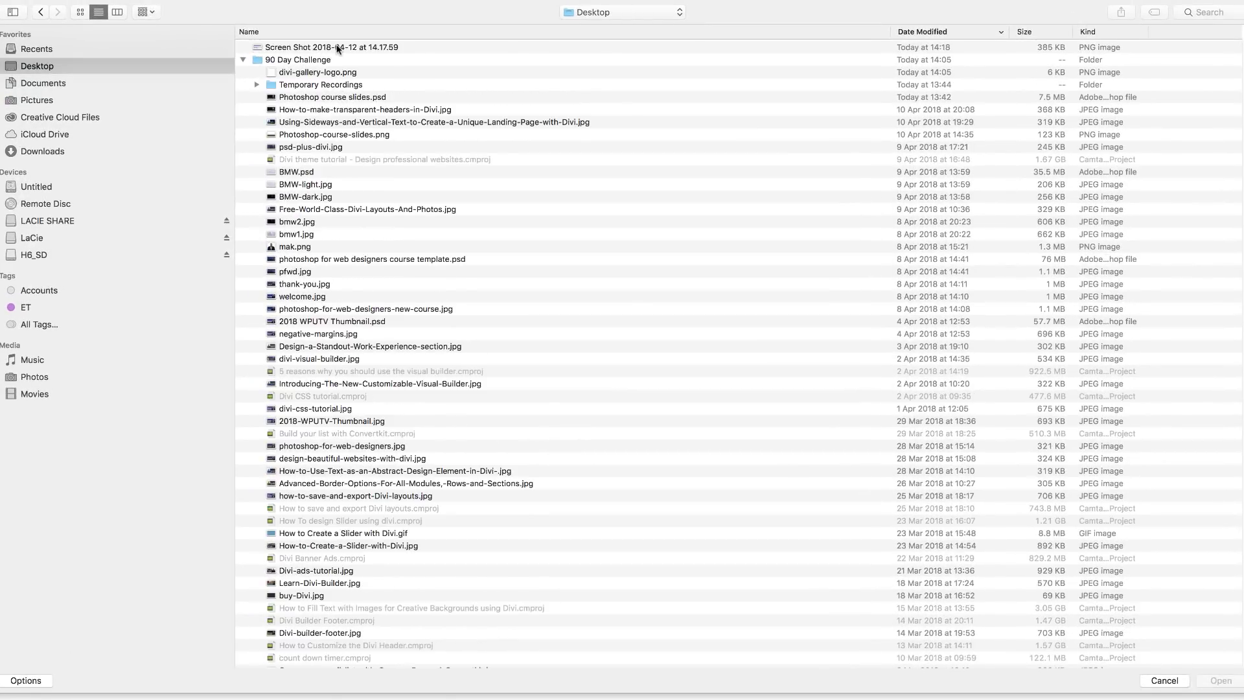
{"action": "left_click", "coordinate": [401, 7]}
{"action": "double_click", "coordinate": [337, 49]}
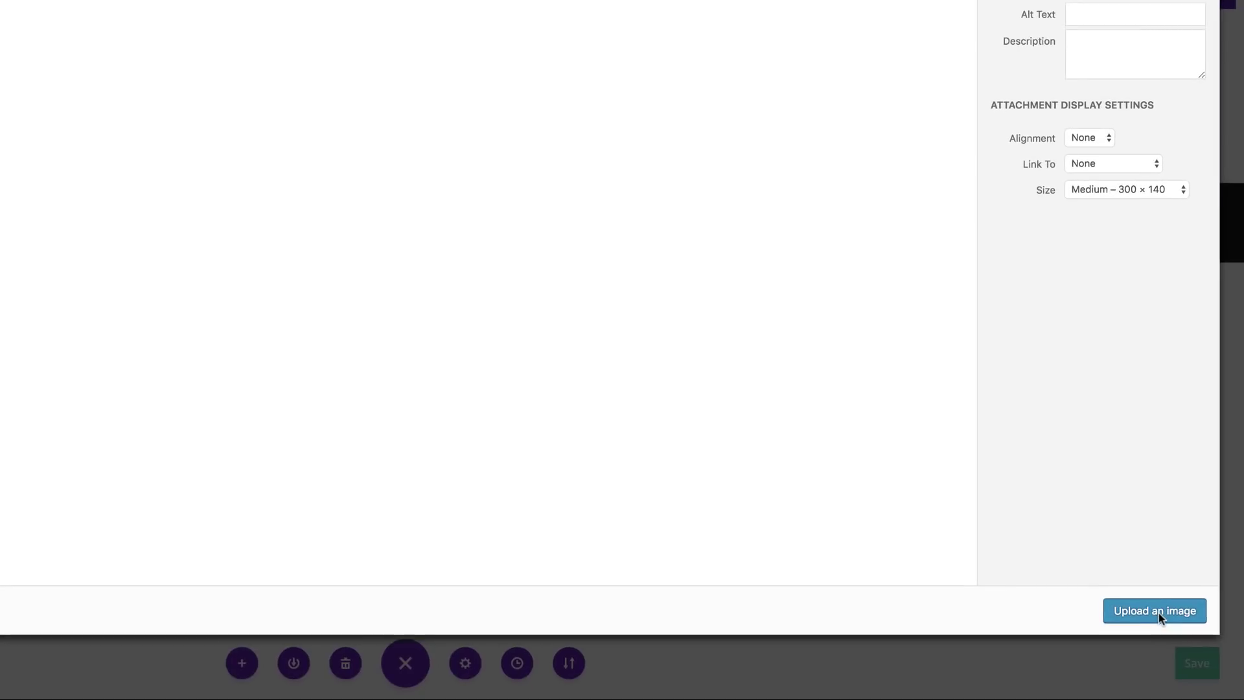
{"action": "left_click", "coordinate": [1159, 613]}
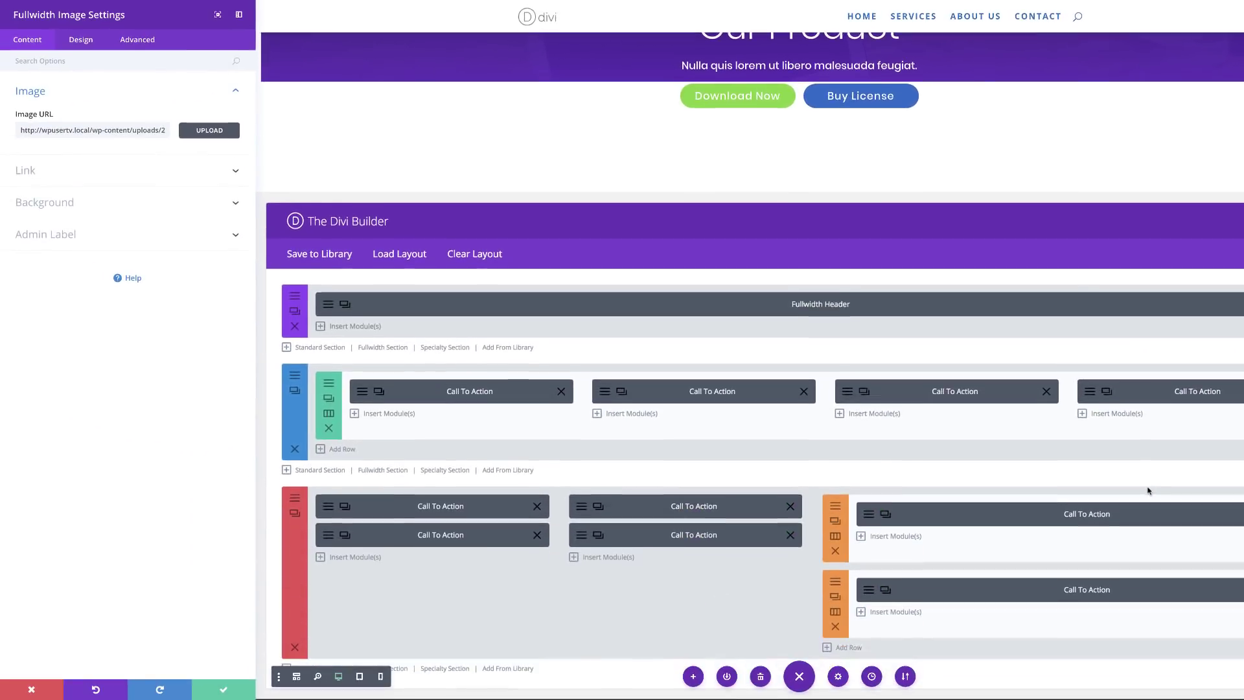
{"action": "scroll", "coordinate": [1149, 490], "scroll_direction": "down", "scroll_amount": 1}
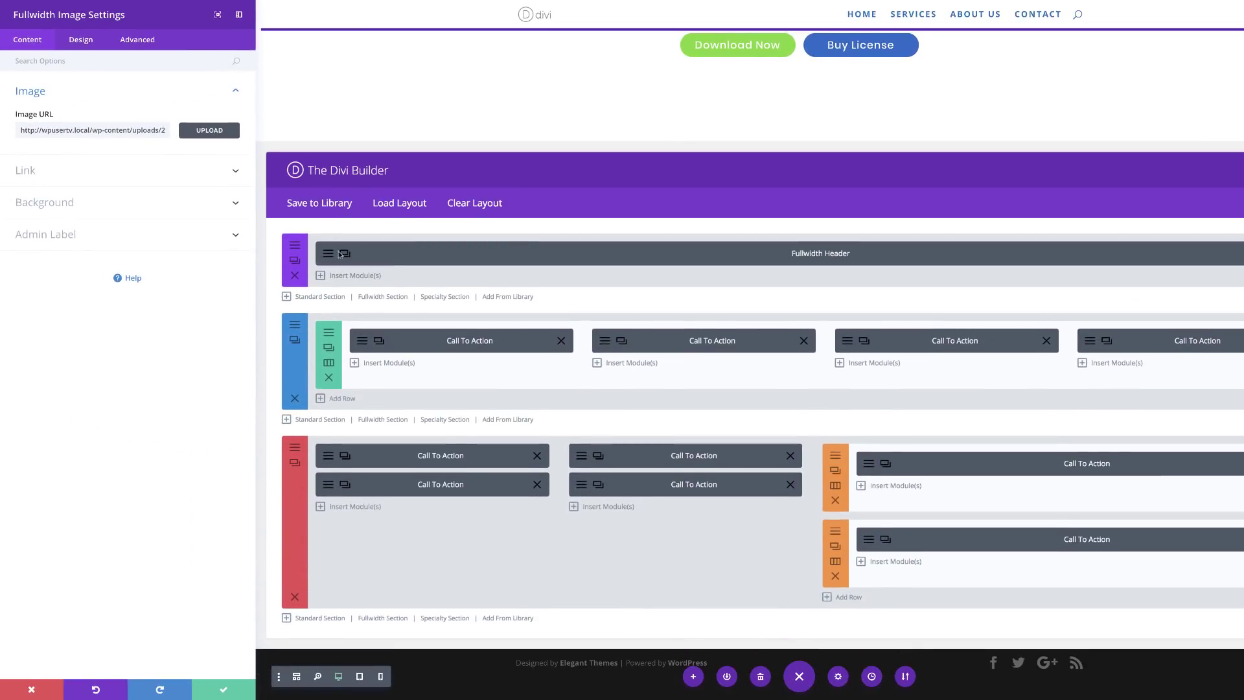
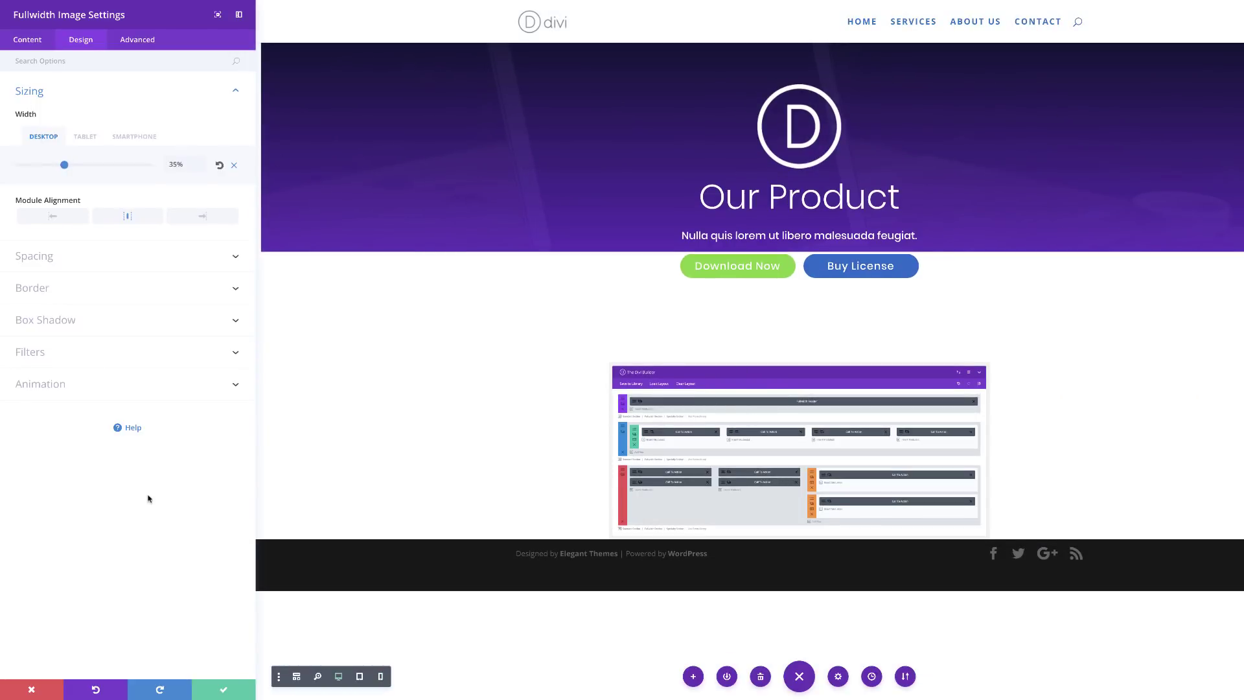
Step: Give the image the soft bottom box shadow preset and set its horizontal position to 29px
{"action": "left_click", "coordinate": [70, 323]}
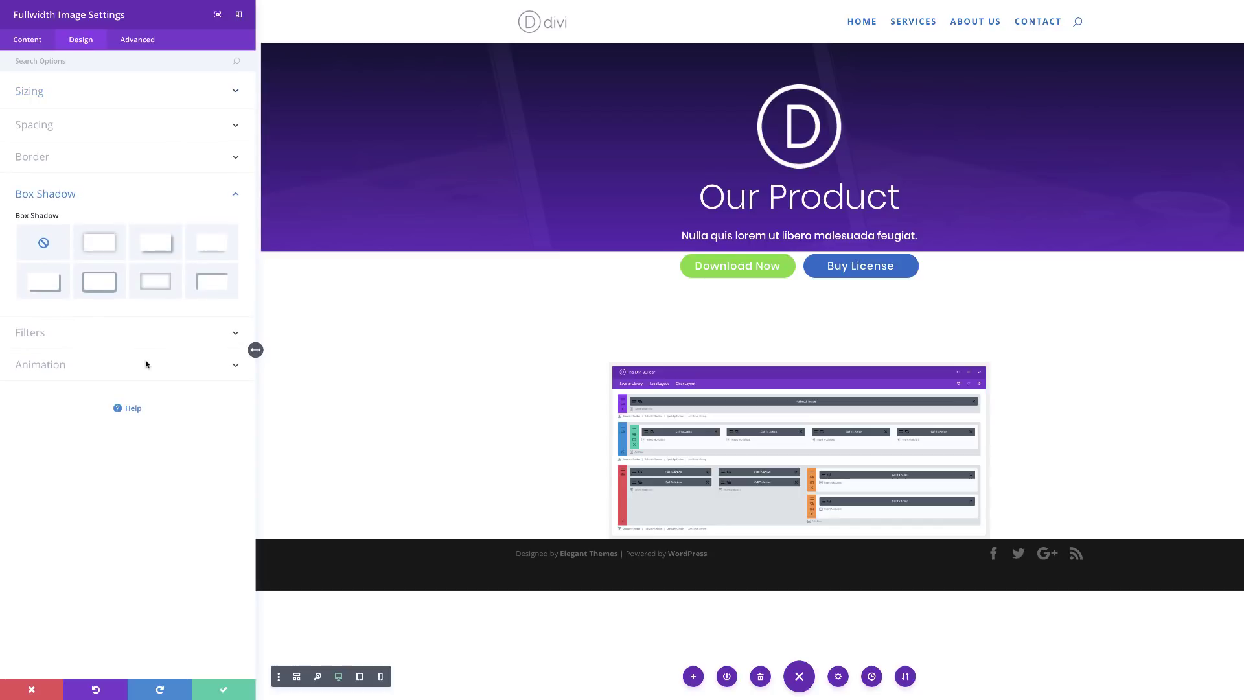
{"action": "left_click", "coordinate": [220, 250]}
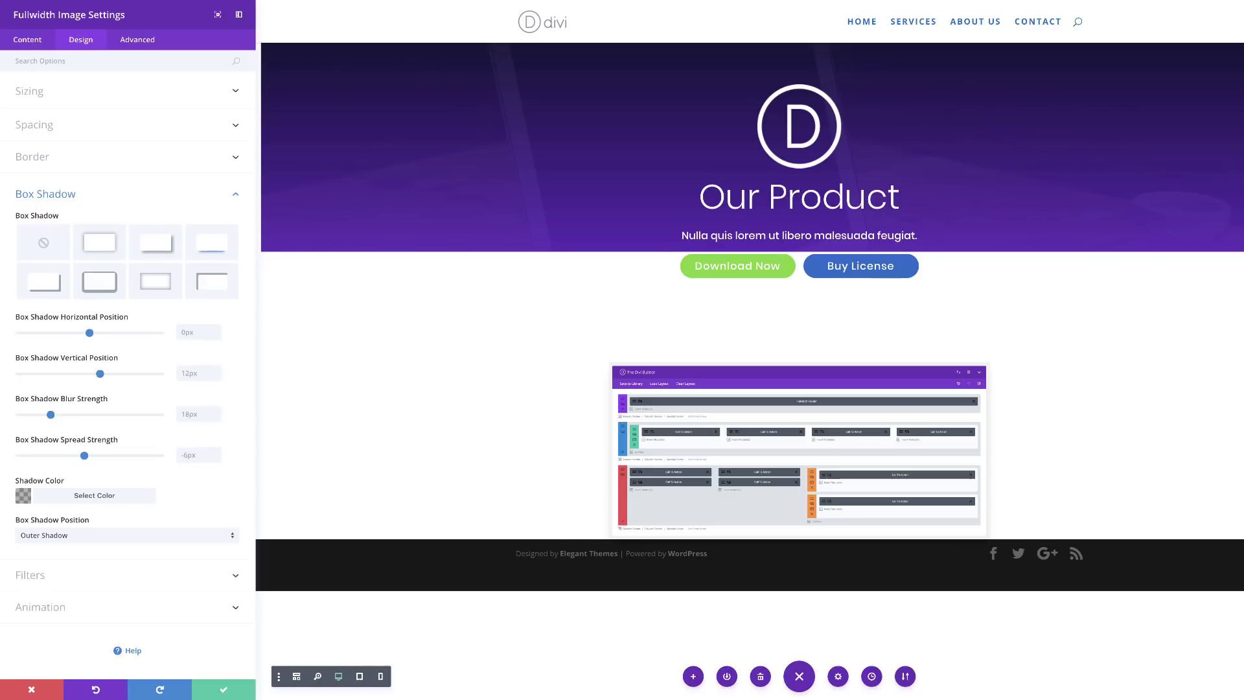
{"action": "left_click", "coordinate": [198, 334]}
{"action": "type", "text": "29px"}
{"action": "key", "text": "Return"}
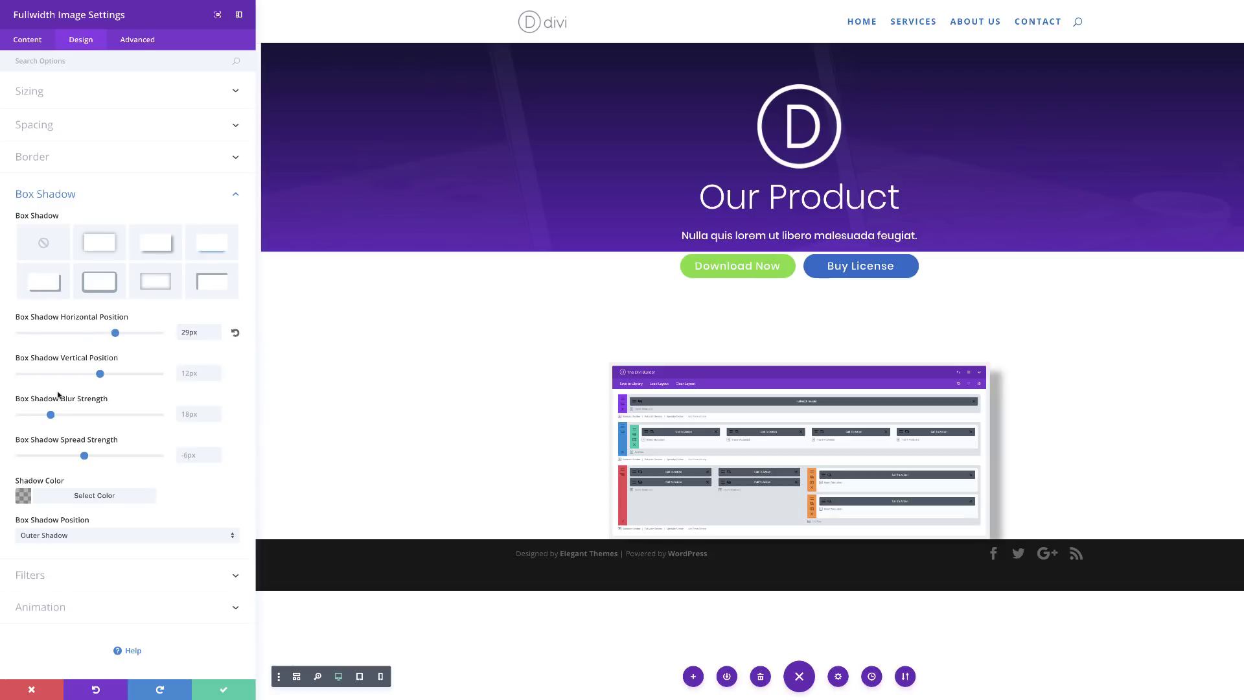
Step: Set the image's box shadow blur strength to 72px and its spread strength to -21px
{"action": "left_click", "coordinate": [190, 414]}
{"action": "type", "text": "72px"}
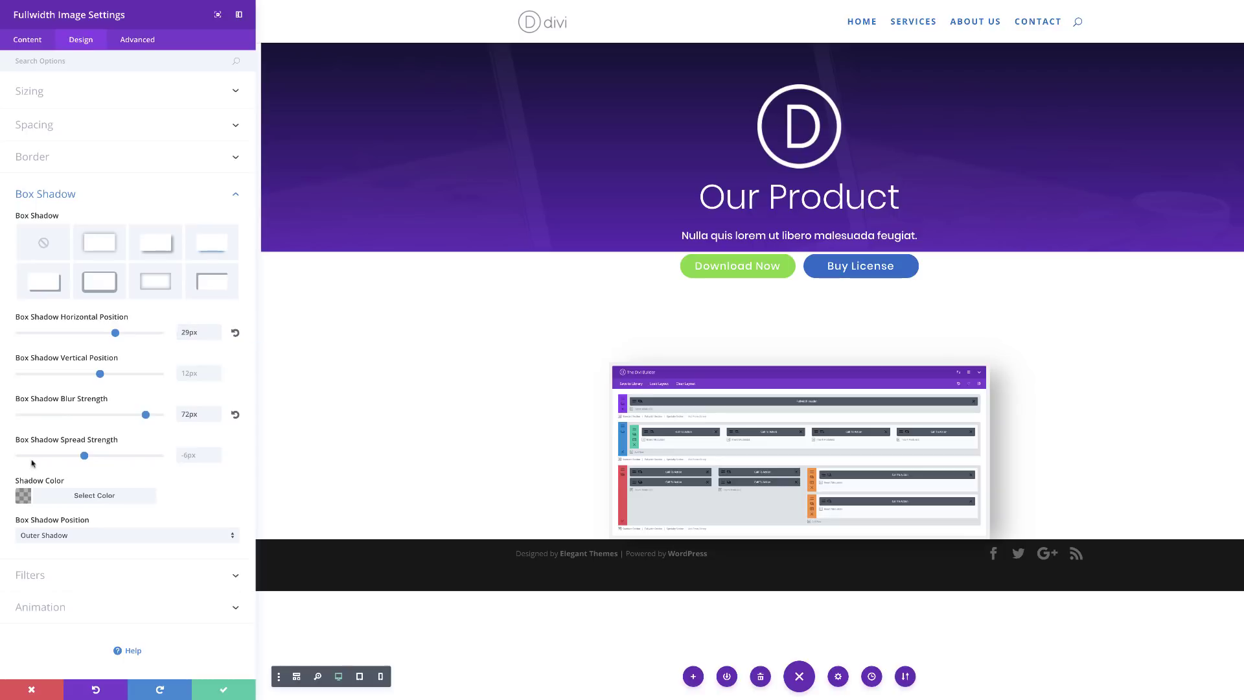
{"action": "left_click", "coordinate": [183, 455]}
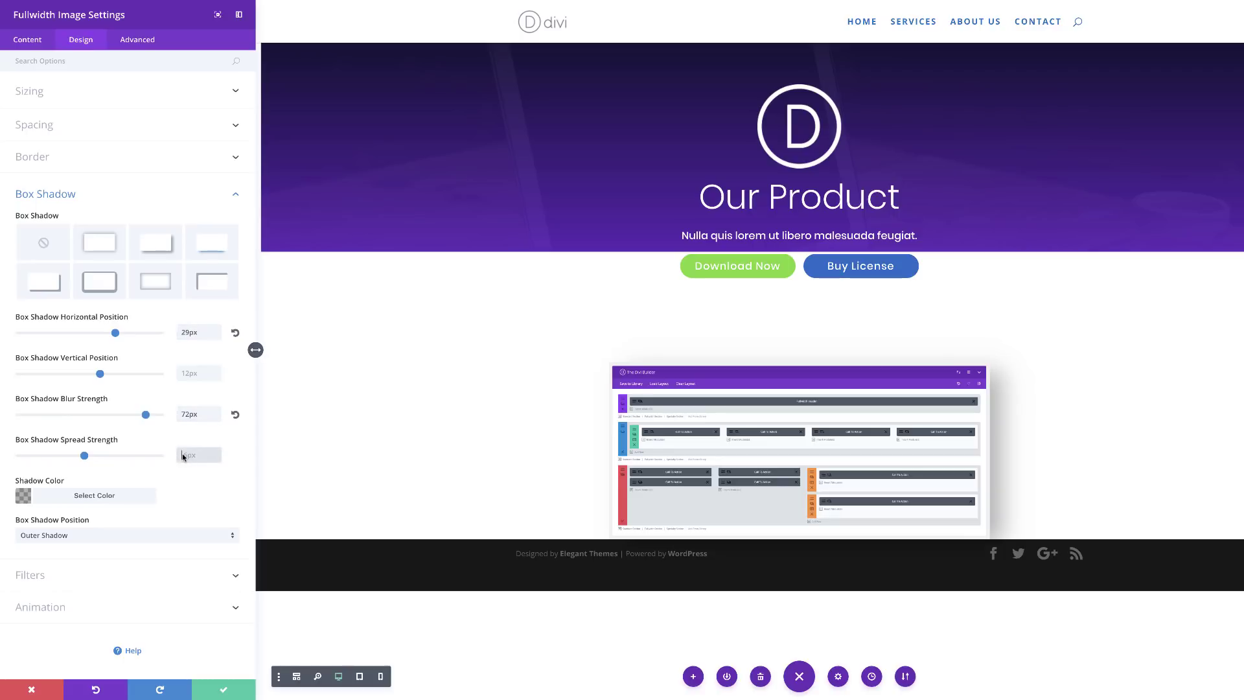
{"action": "type", "text": "-21"}
{"action": "key", "text": "Return"}
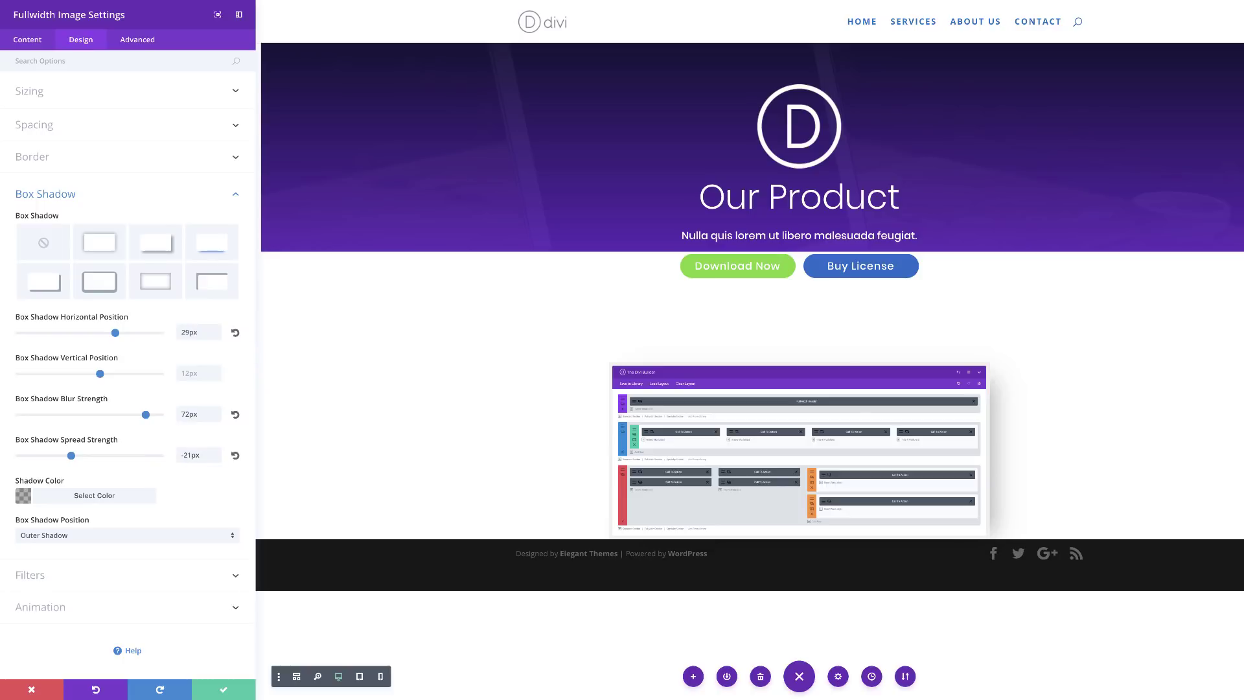
Step: Set the image's box shadow color to fully opaque dark purple #27005e
{"action": "left_click", "coordinate": [27, 497]}
{"action": "scroll", "coordinate": [212, 537], "scroll_direction": "down", "scroll_amount": 2}
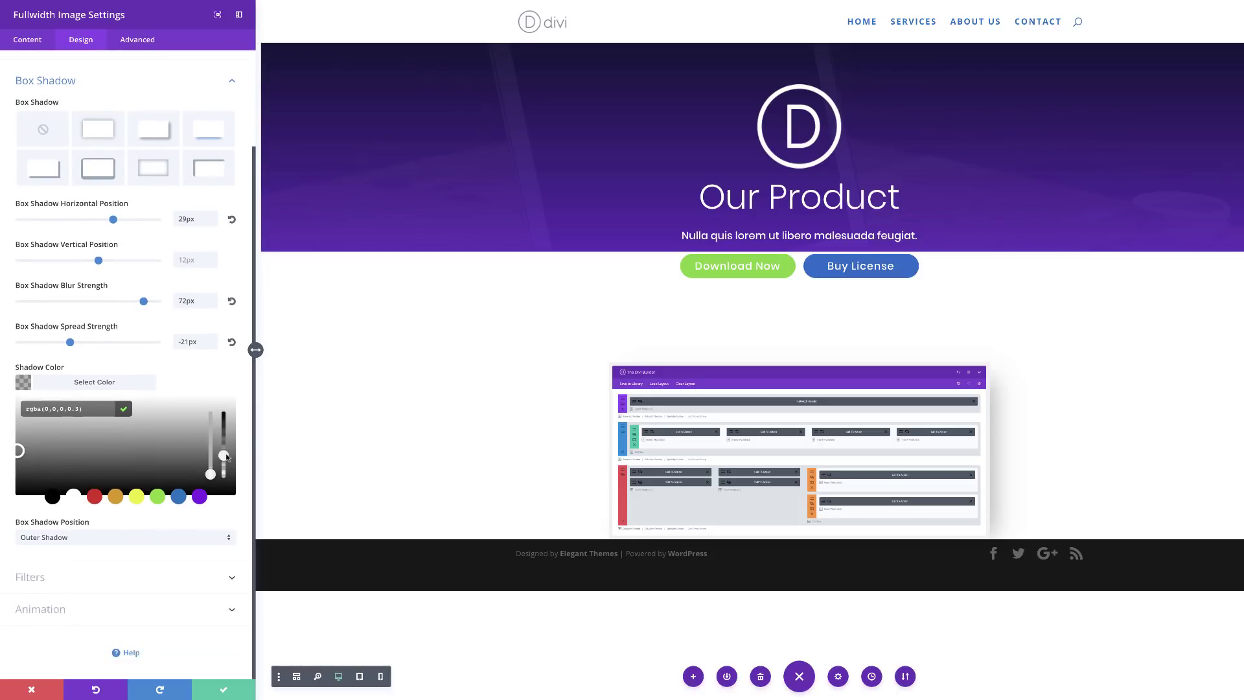
{"action": "left_click_drag", "start_coordinate": [224, 455], "coordinate": [223, 412]}
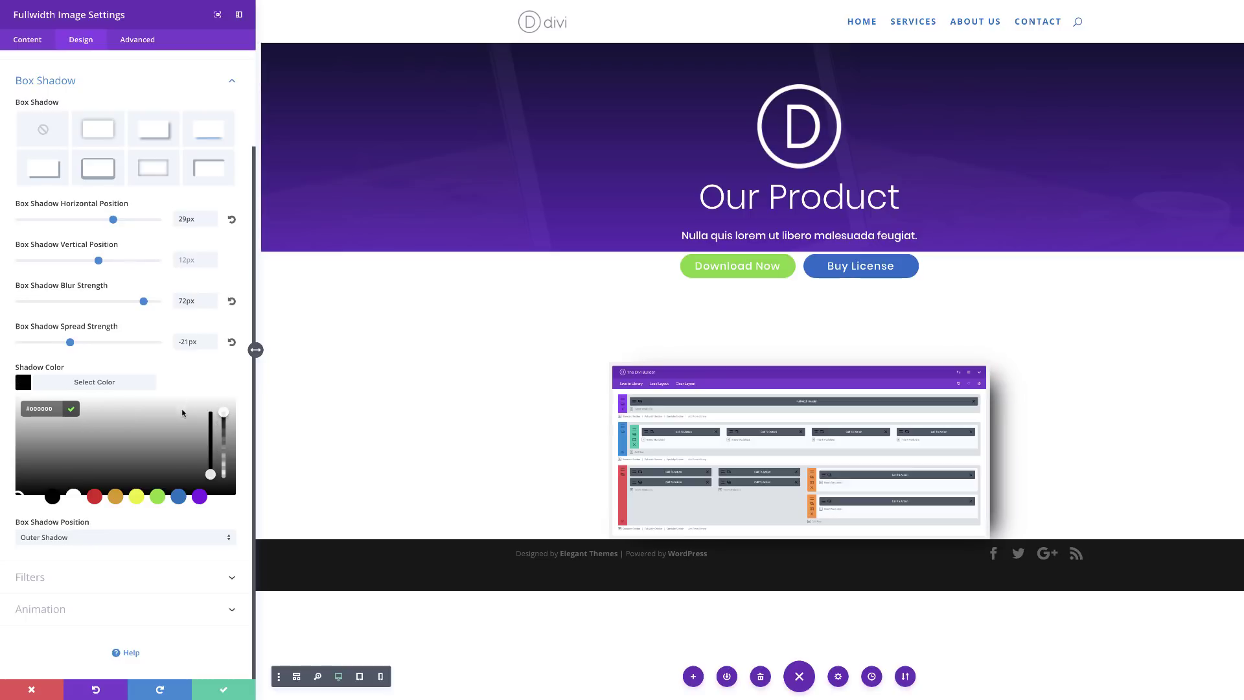
{"action": "left_click", "coordinate": [224, 425]}
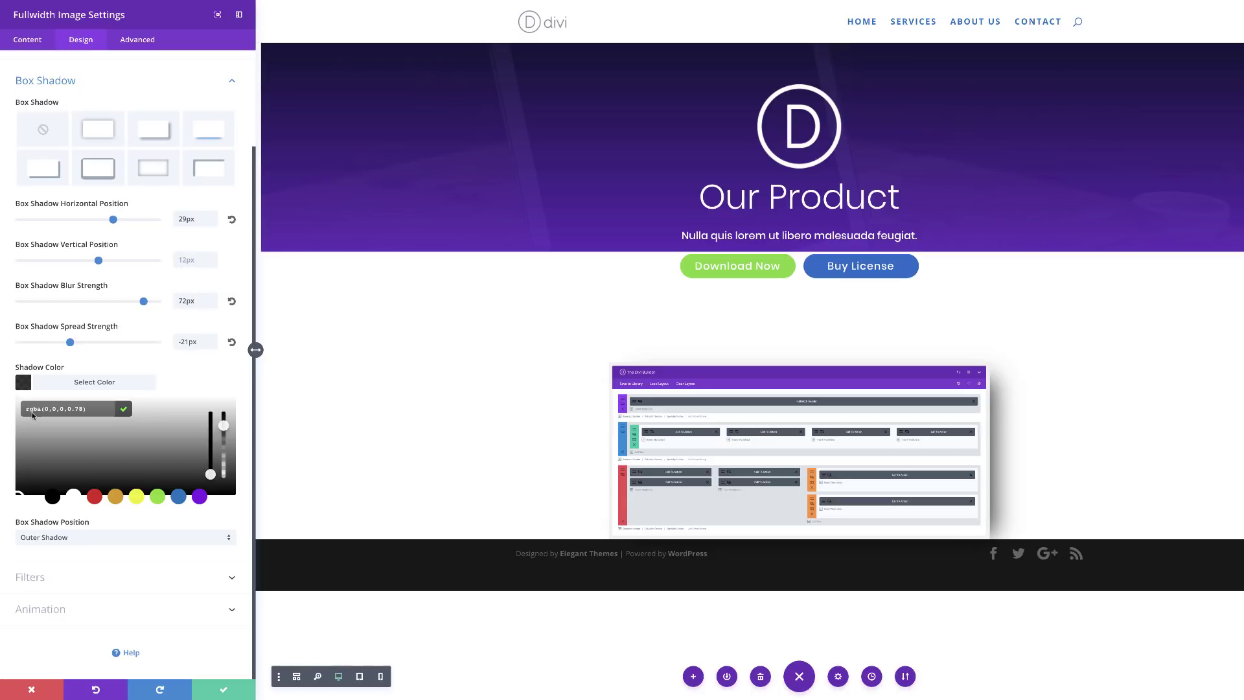
{"action": "left_click_drag", "start_coordinate": [224, 428], "coordinate": [225, 438]}
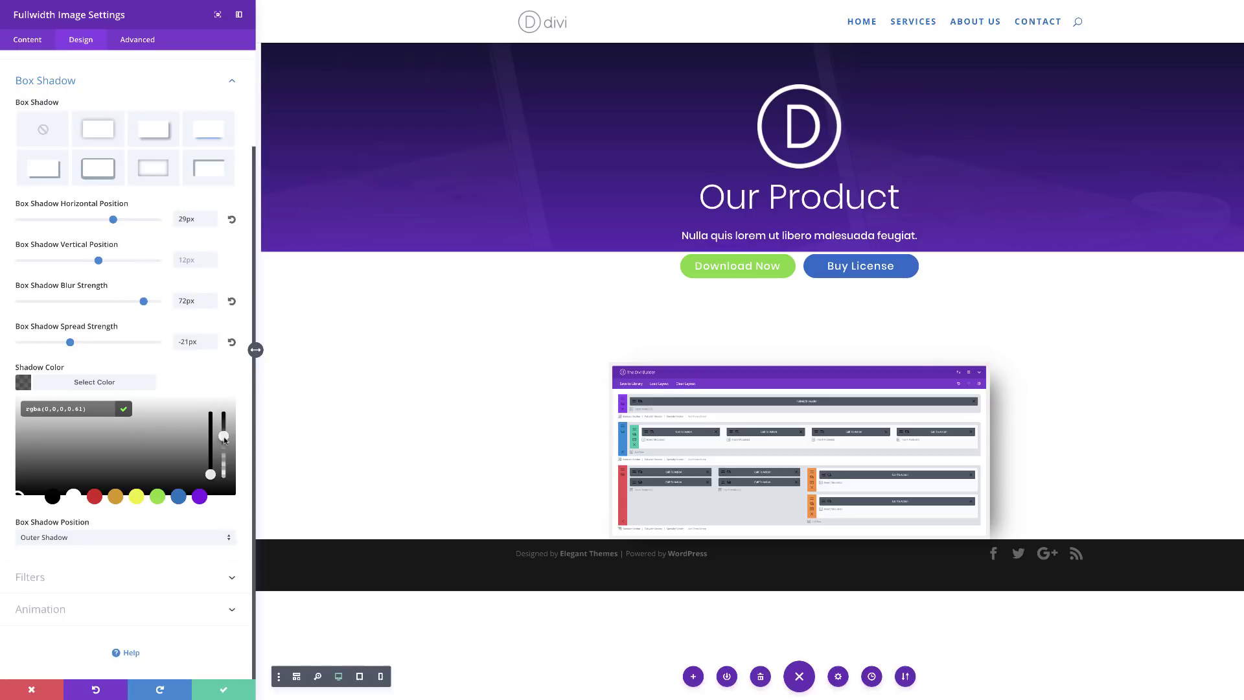
{"action": "left_click_drag", "start_coordinate": [224, 436], "coordinate": [228, 399]}
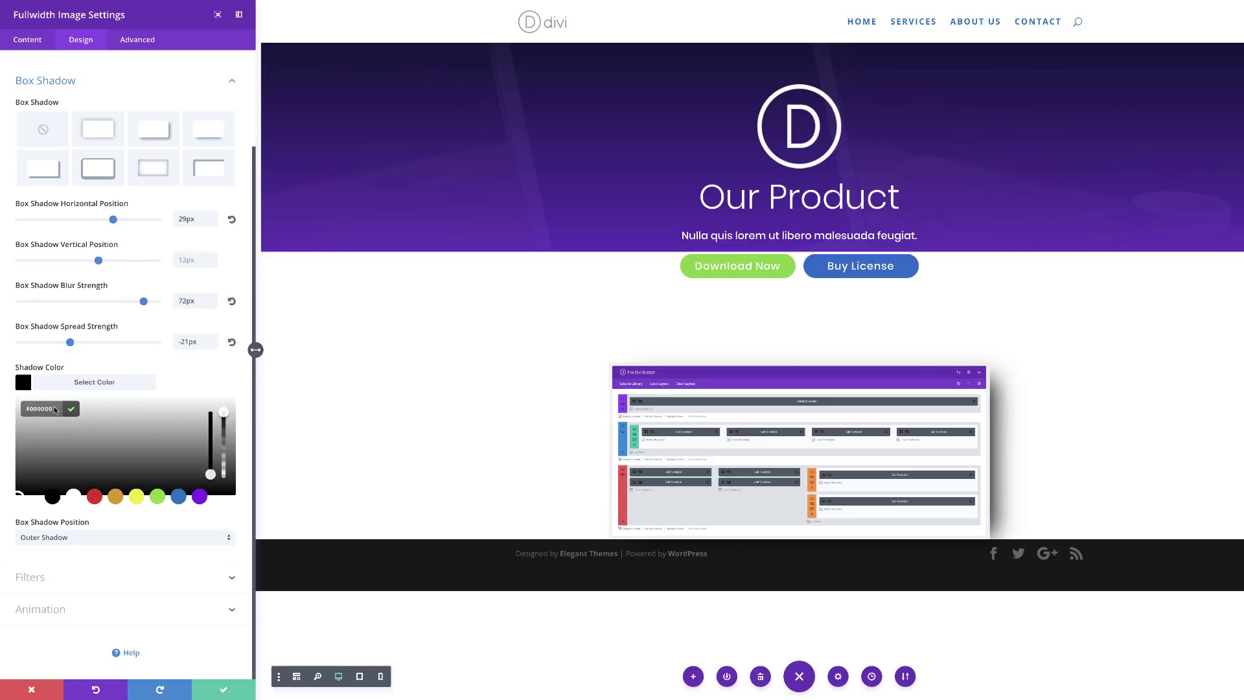
{"action": "left_click_drag", "start_coordinate": [54, 409], "coordinate": [31, 412]}
{"action": "type", "text": "#27005e"}
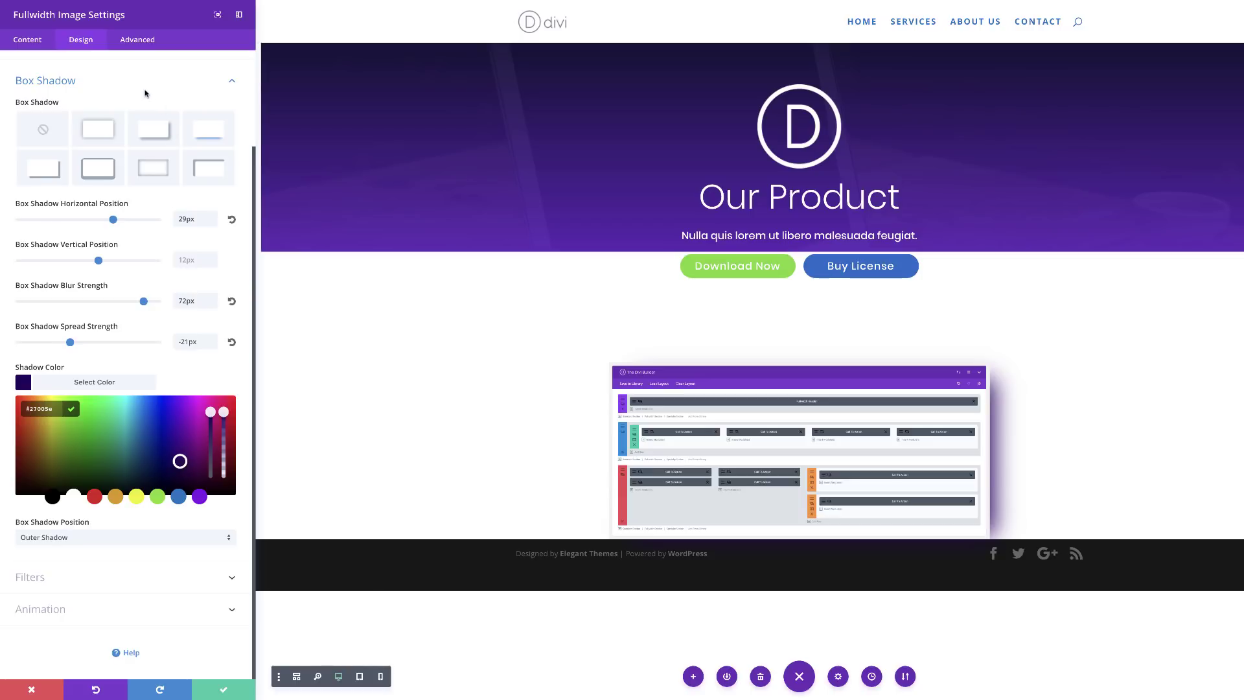
Step: Add vendor-prefixed and standard "transform: perspective(700px) rotateX(45deg);" CSS to the image's main element and save the module
{"action": "left_click", "coordinate": [144, 41]}
{"action": "left_click", "coordinate": [70, 126]}
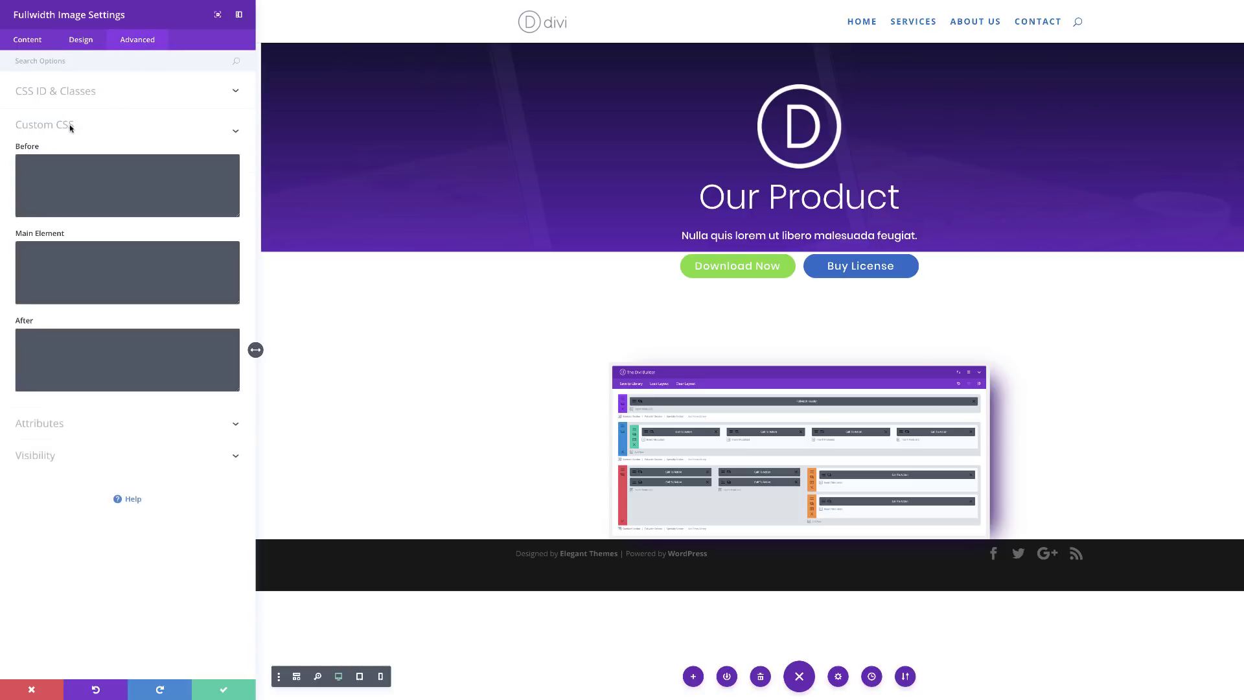
{"action": "left_click", "coordinate": [61, 258]}
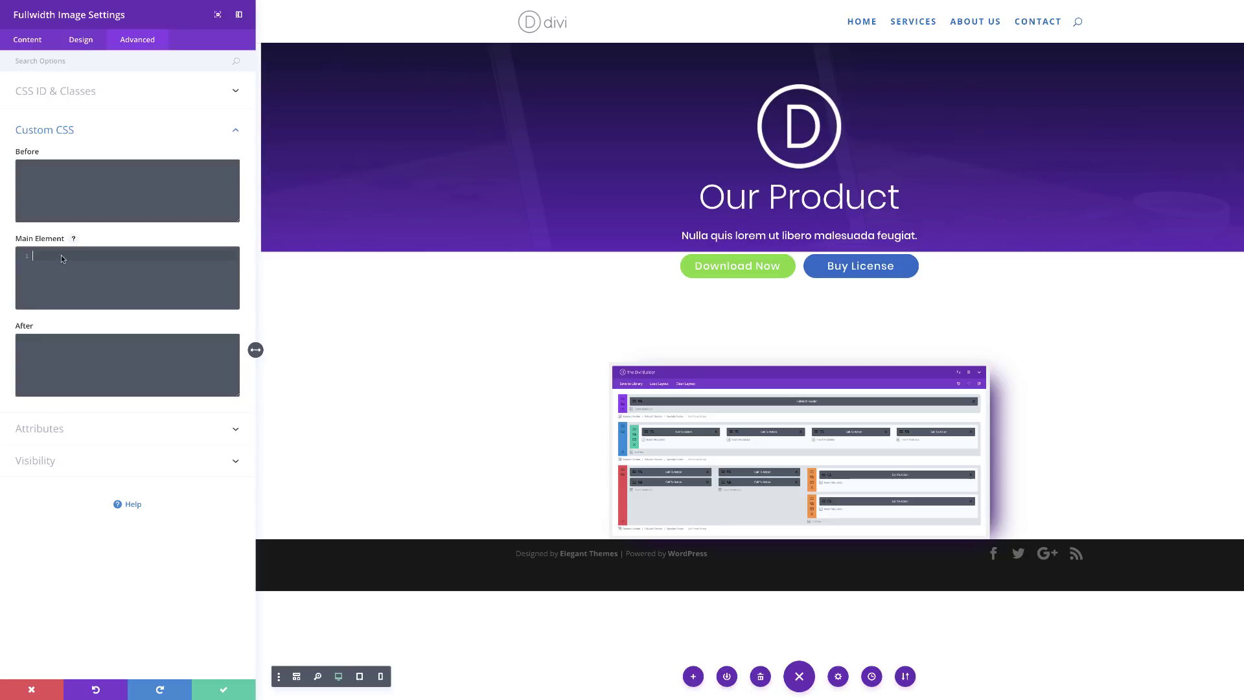
{"action": "type", "text": "-webkit-transform: perspective(700px) rotateX(45deg); -moz-transform: perspective(700px) rotateX(45deg); -ms-transform: perspective(700px) rotateX(45deg); -o-transform: perspective(700px) rotateX(45deg); transform: perspective(700px) rotateX(45deg);"}
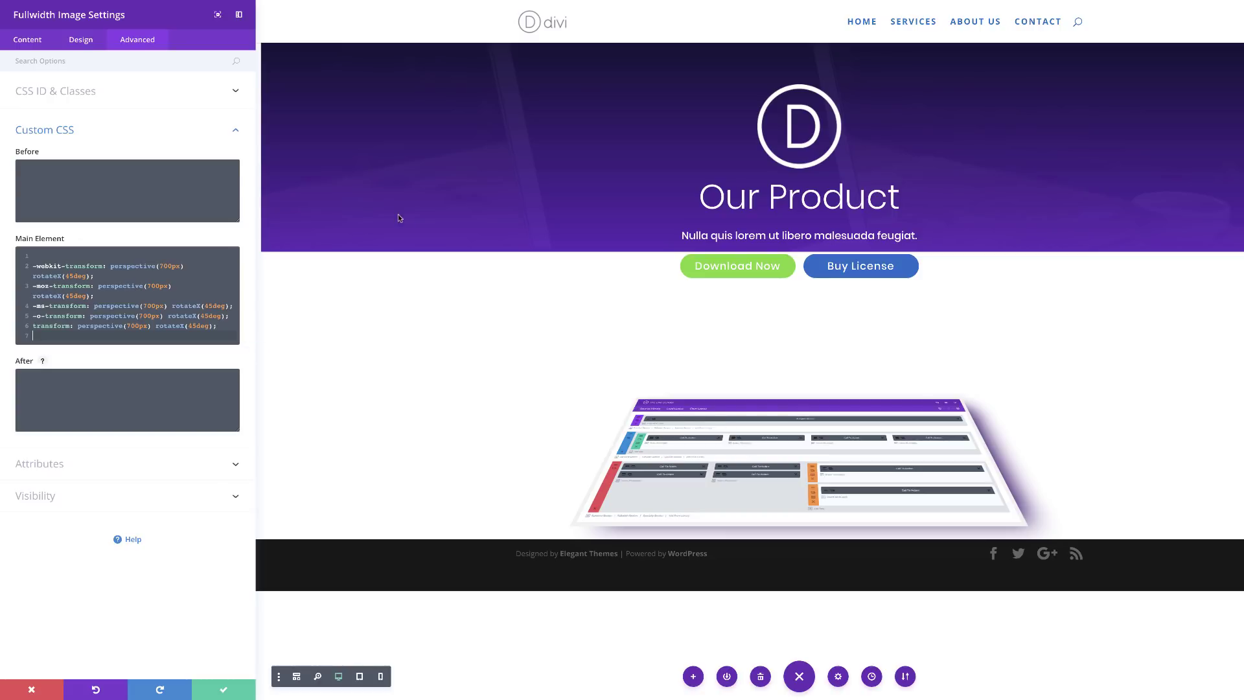
{"action": "left_click", "coordinate": [224, 691]}
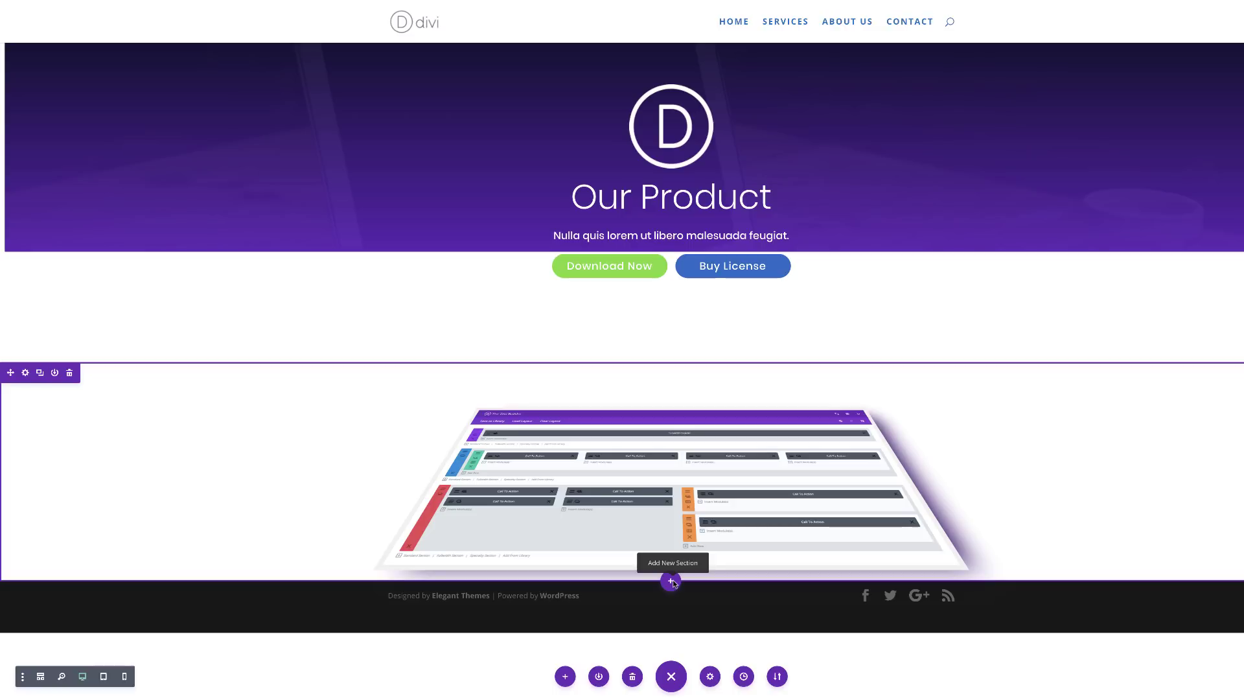
Step: Add a new regular section below the fullwidth image section
{"action": "left_click", "coordinate": [672, 582]}
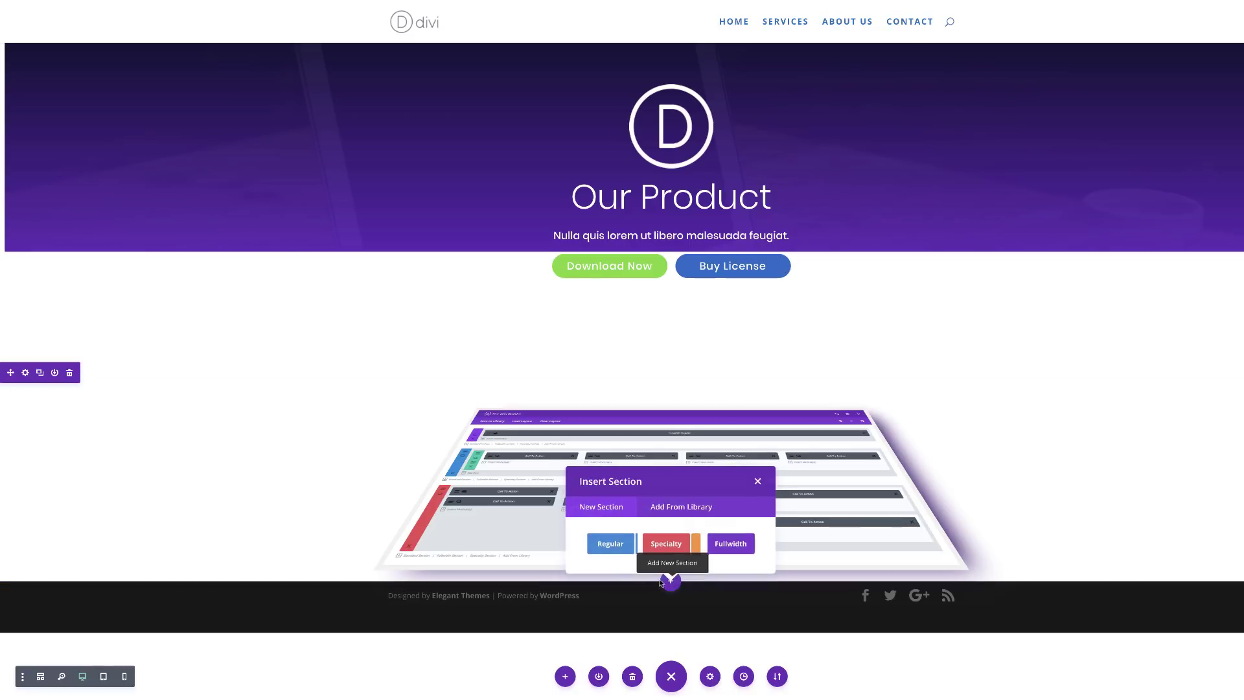
{"action": "left_click", "coordinate": [612, 544]}
{"action": "scroll", "coordinate": [408, 559], "scroll_direction": "down", "scroll_amount": 1}
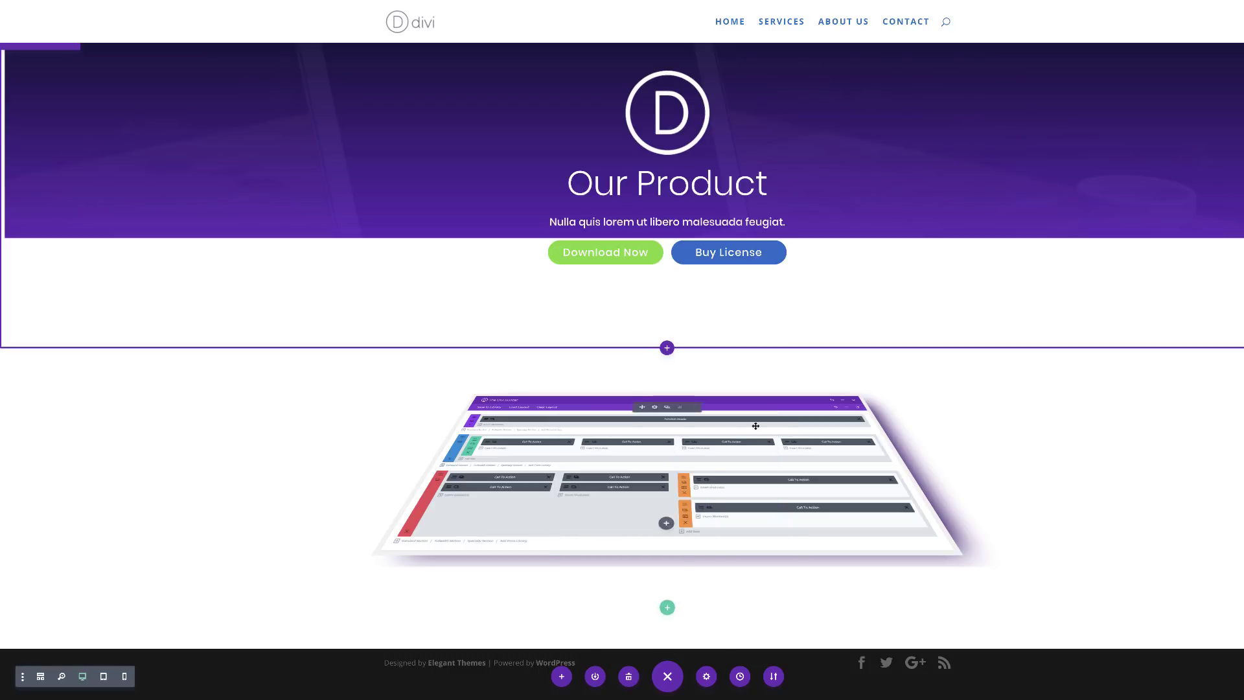
{"action": "left_click", "coordinate": [755, 425]}
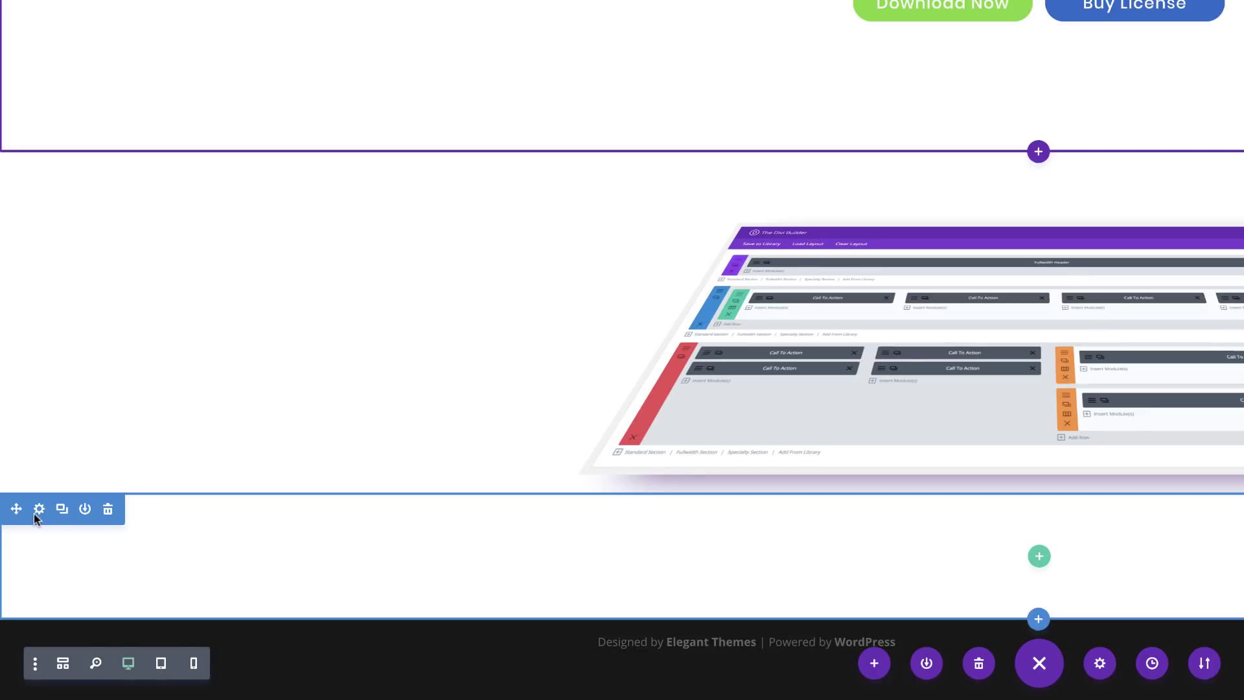
Step: Give the new regular section a bottom divider in the layered gentle wave style
{"action": "left_click", "coordinate": [39, 509]}
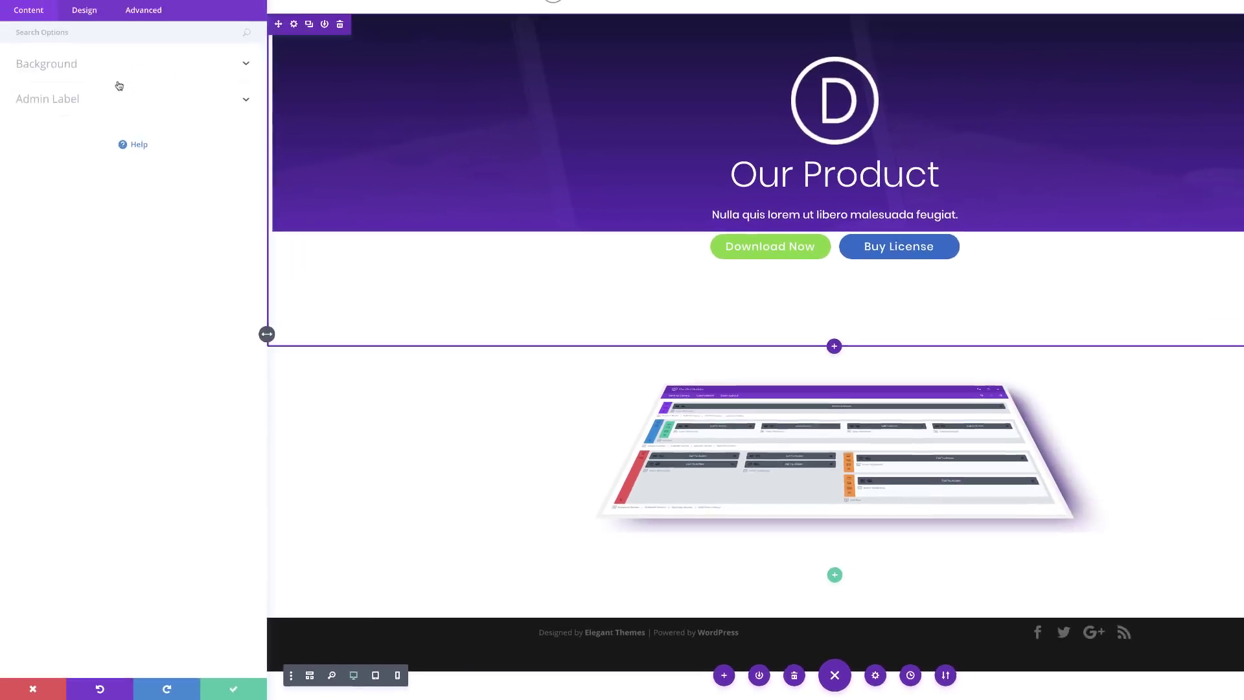
{"action": "left_click", "coordinate": [82, 40]}
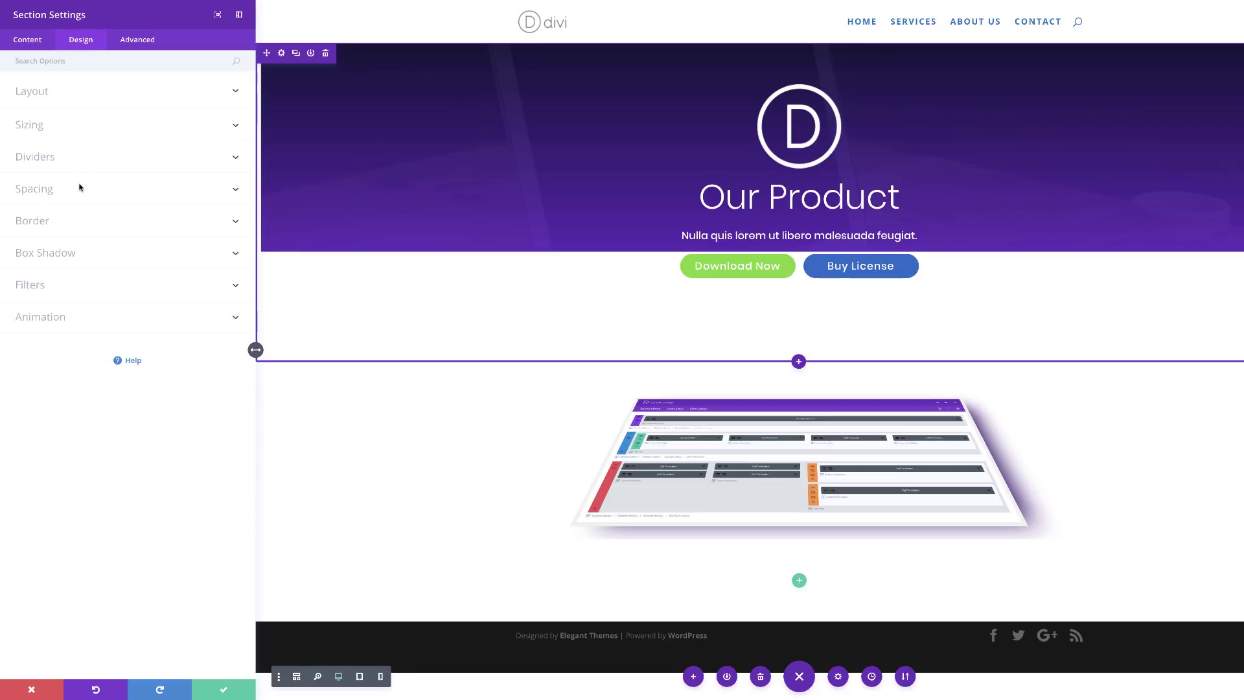
{"action": "left_click", "coordinate": [44, 162]}
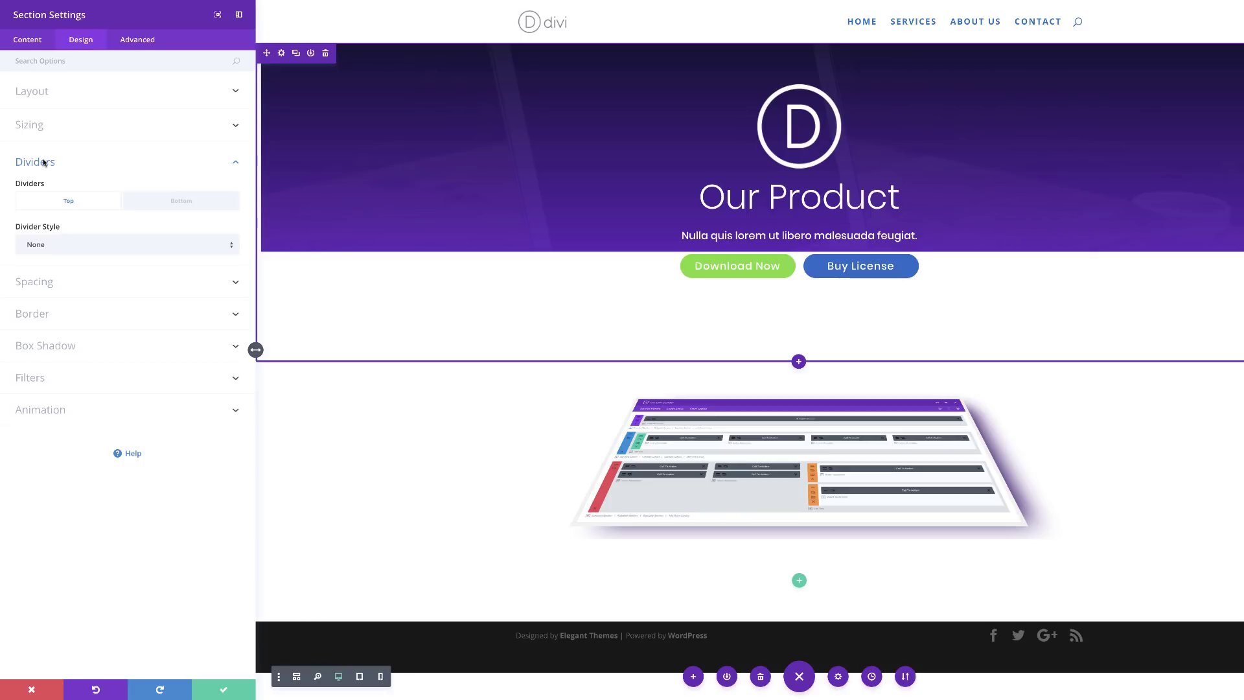
{"action": "left_click", "coordinate": [121, 248]}
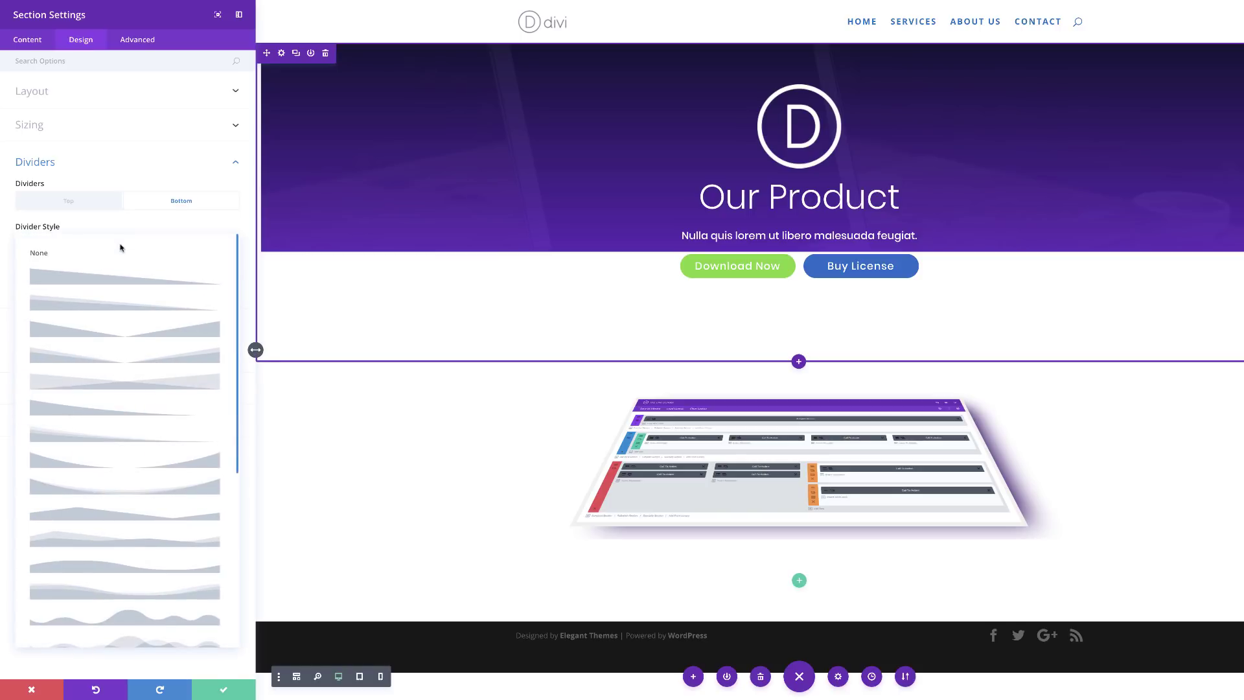
{"action": "scroll", "coordinate": [188, 339], "scroll_direction": "down", "scroll_amount": 3}
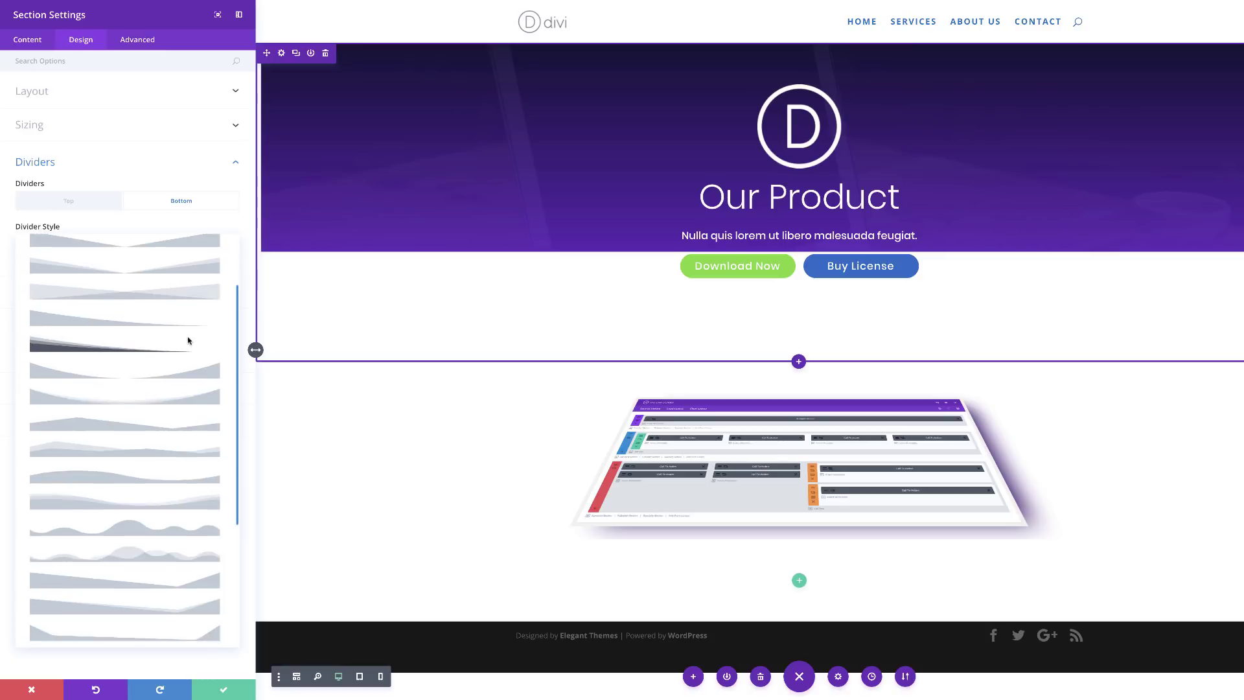
{"action": "scroll", "coordinate": [188, 340], "scroll_direction": "down", "scroll_amount": 1}
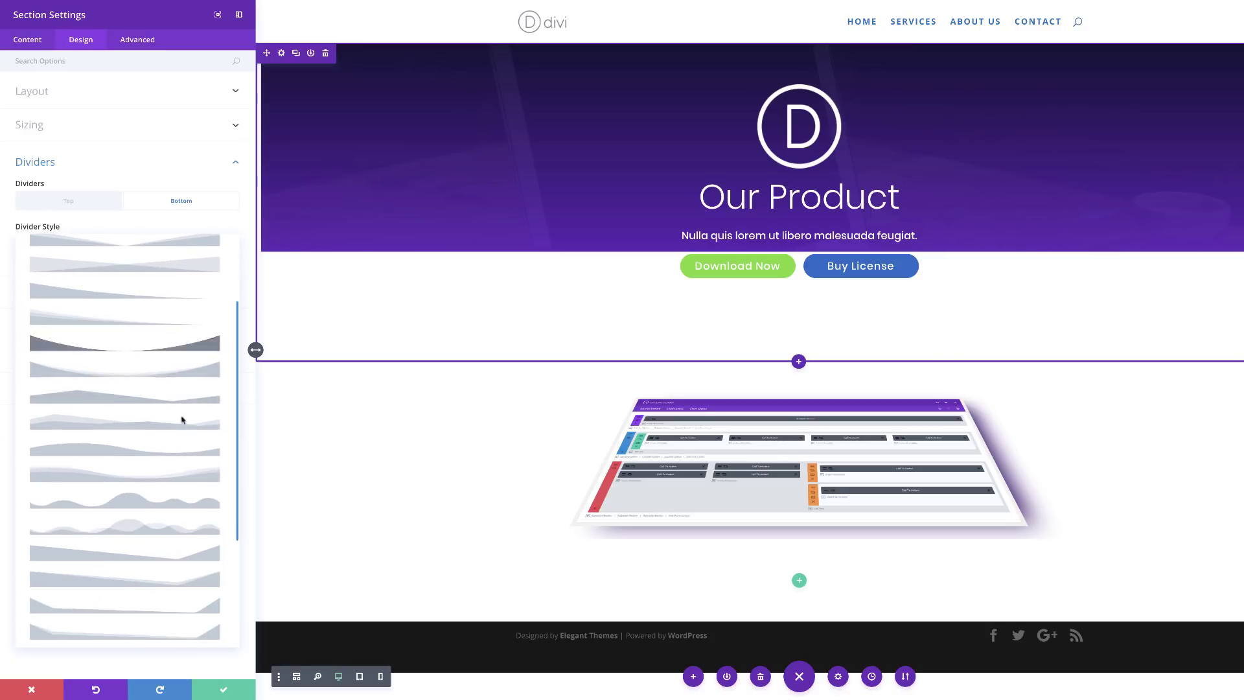
{"action": "left_click", "coordinate": [203, 476]}
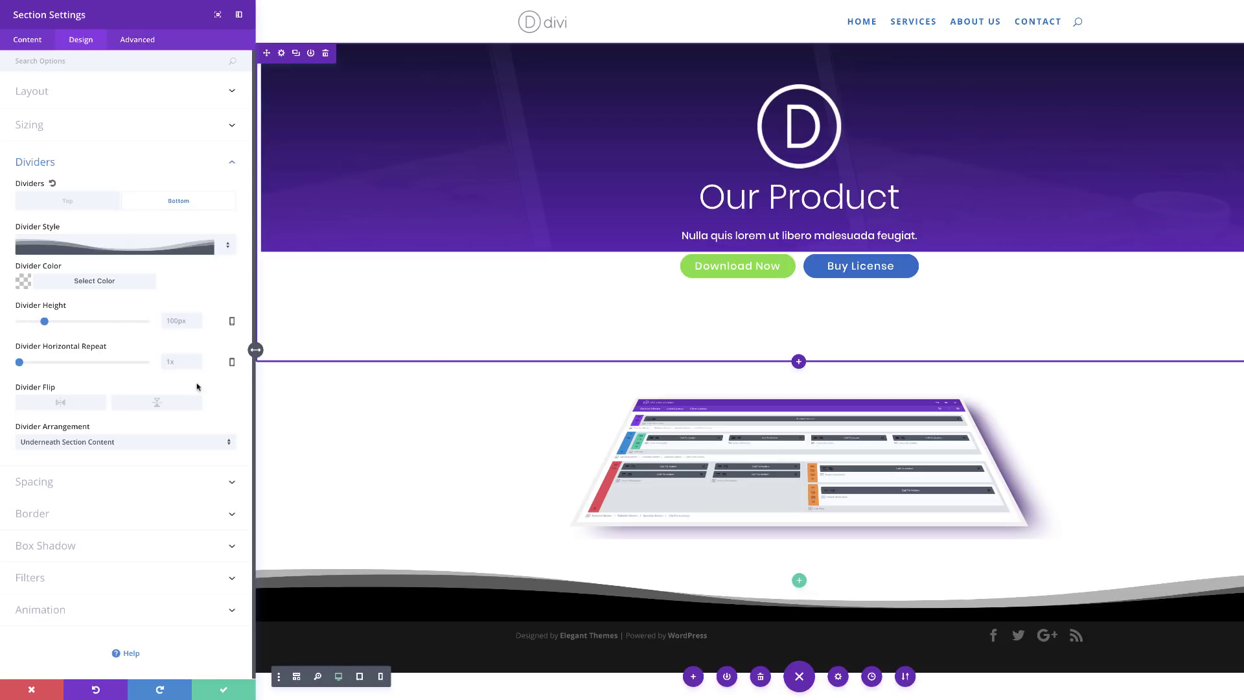
Step: Set the section's bottom divider to color rgba(45,153,255,0.1), a height of 156px and a horizontal repeat of 2x
{"action": "left_click", "coordinate": [24, 281]}
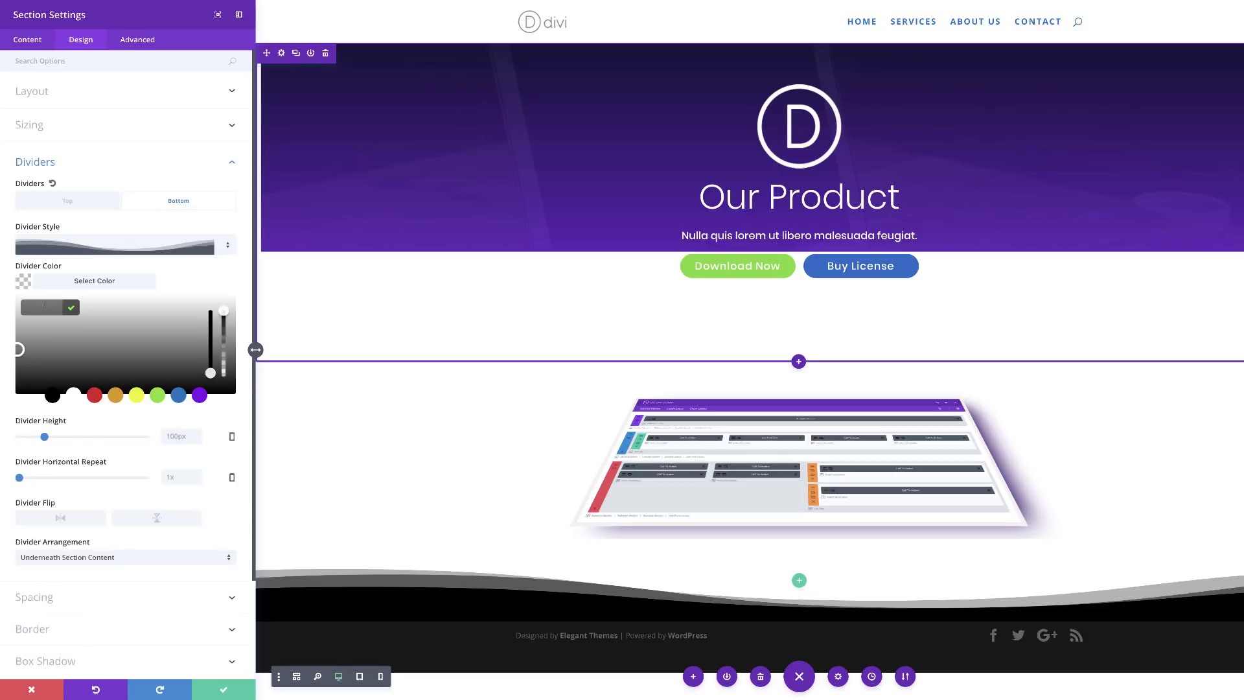
{"action": "left_click", "coordinate": [224, 320]}
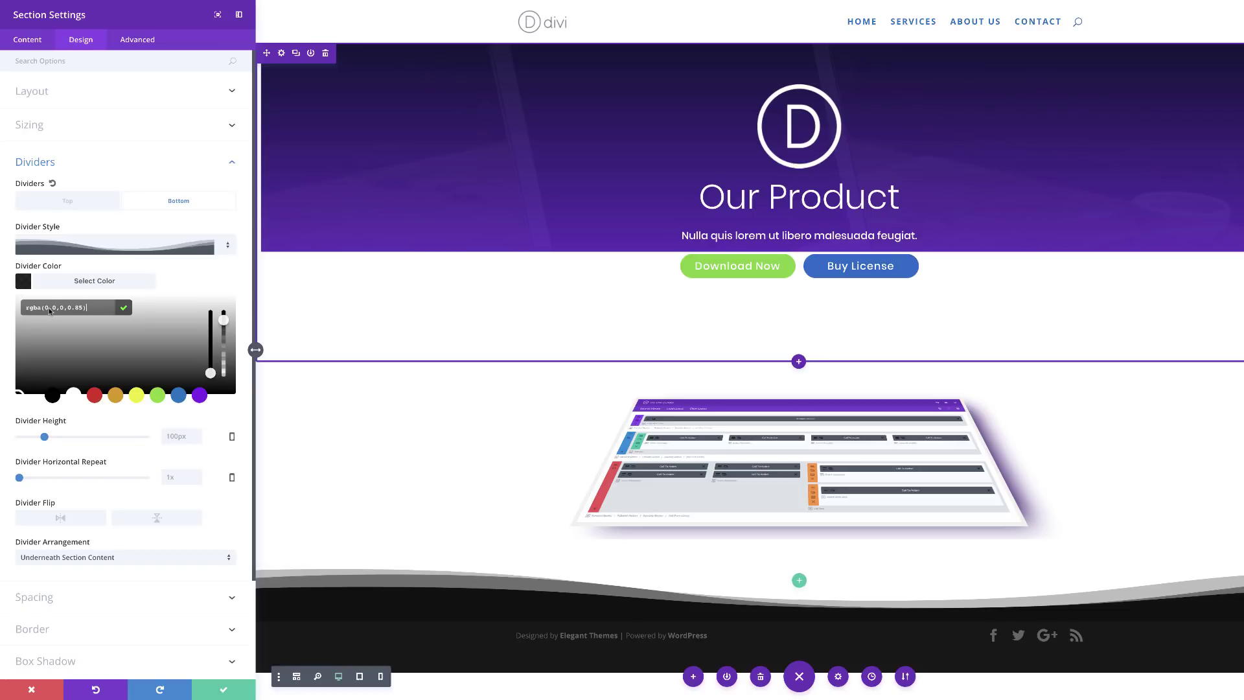
{"action": "left_click_drag", "start_coordinate": [48, 309], "coordinate": [82, 314]}
{"action": "type", "text": "45,153,255,0.1"}
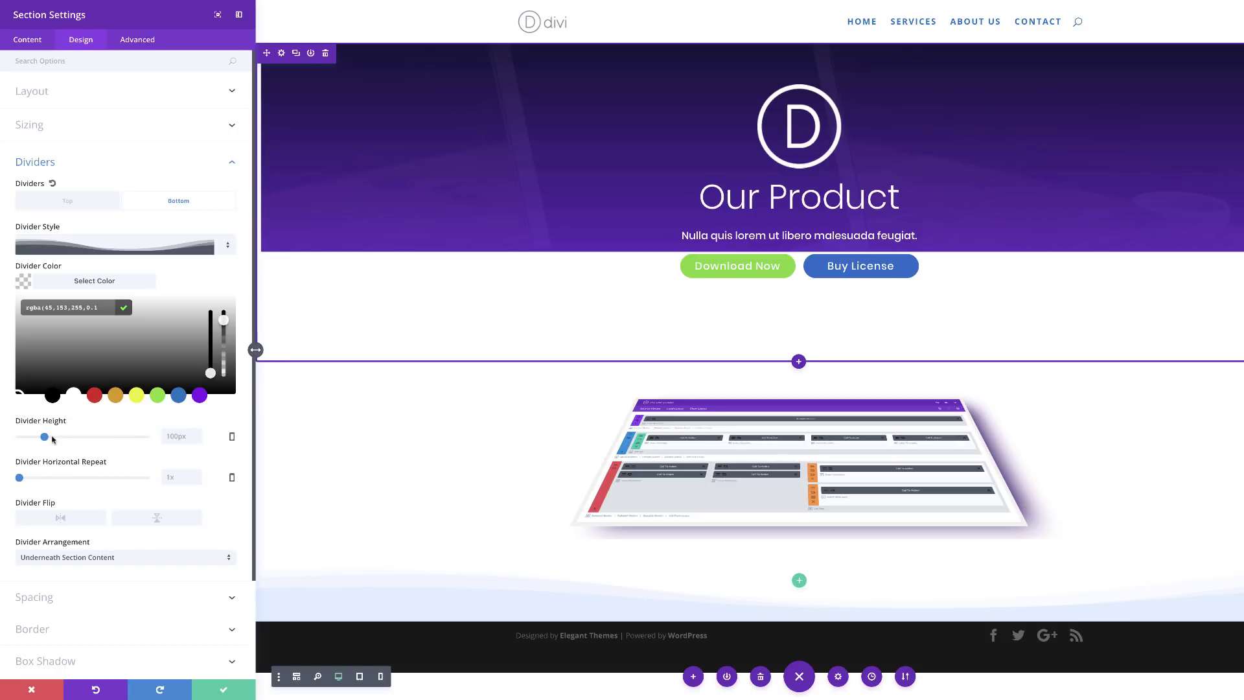
{"action": "mouse_move", "coordinate": [46, 439]}
{"action": "left_mouse_down"}
{"action": "mouse_move", "coordinate": [77, 440]}
{"action": "mouse_move", "coordinate": [58, 440]}
{"action": "left_mouse_up"}
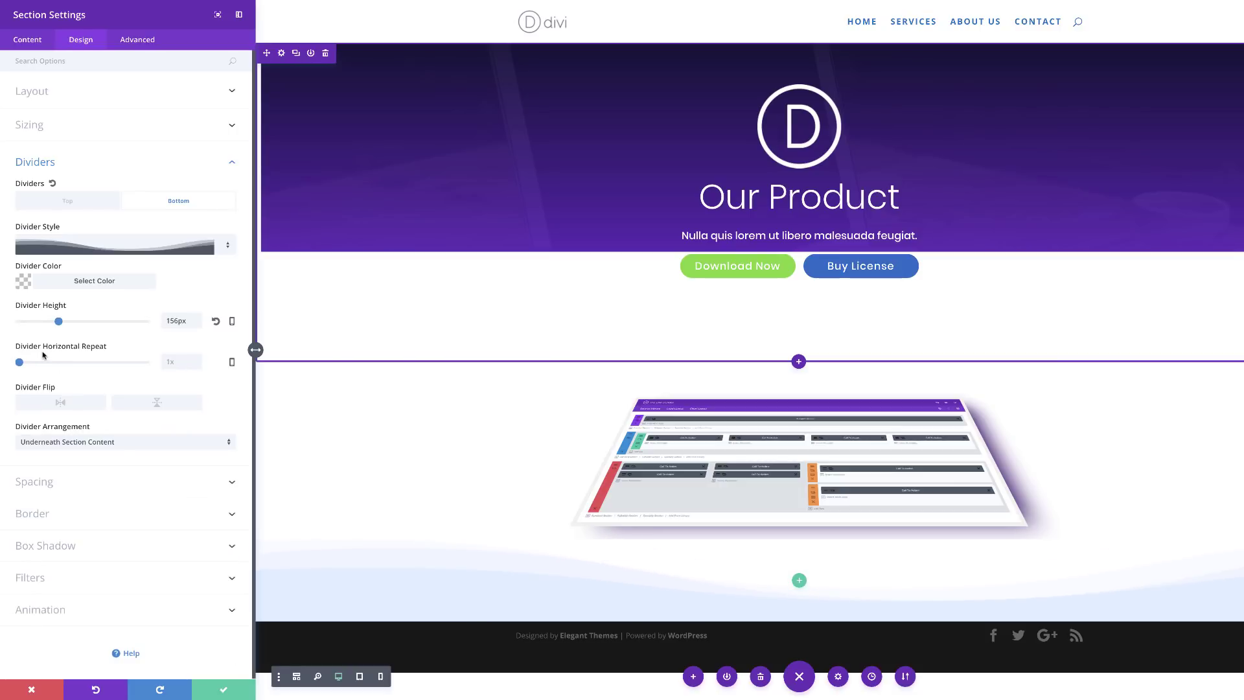
{"action": "left_click_drag", "start_coordinate": [20, 363], "coordinate": [25, 363]}
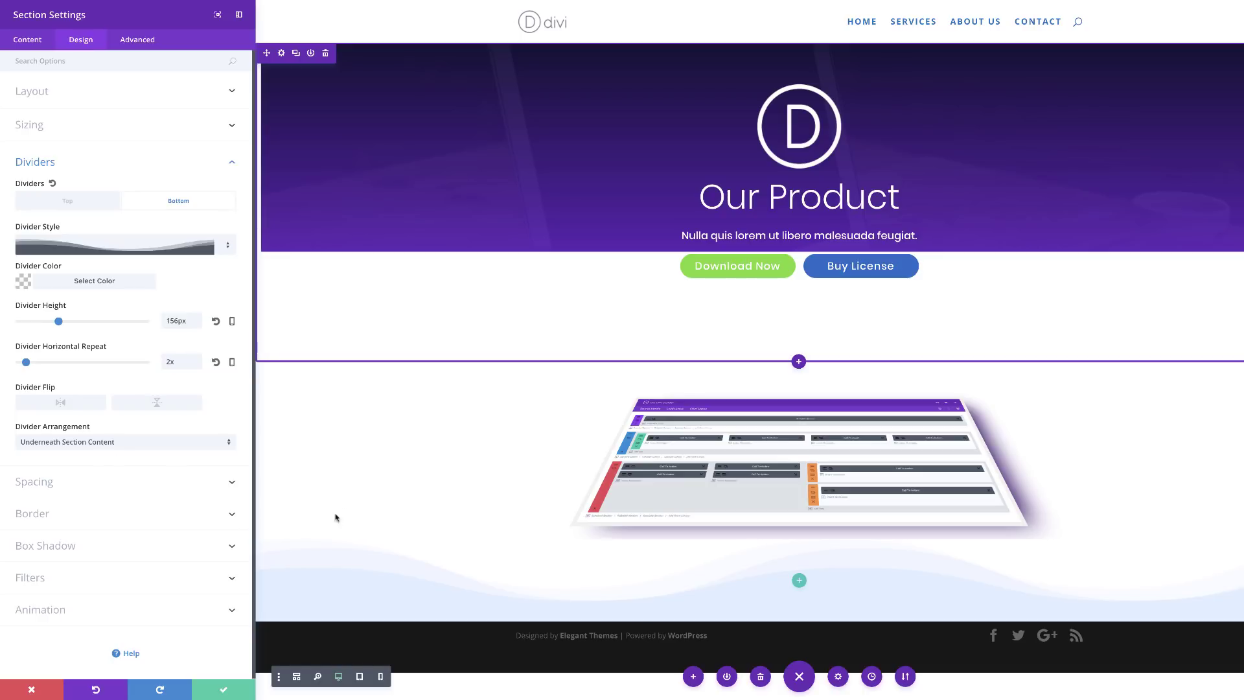
Step: Give the wave-divided section a custom top margin of 230px
{"action": "left_click", "coordinate": [38, 483]}
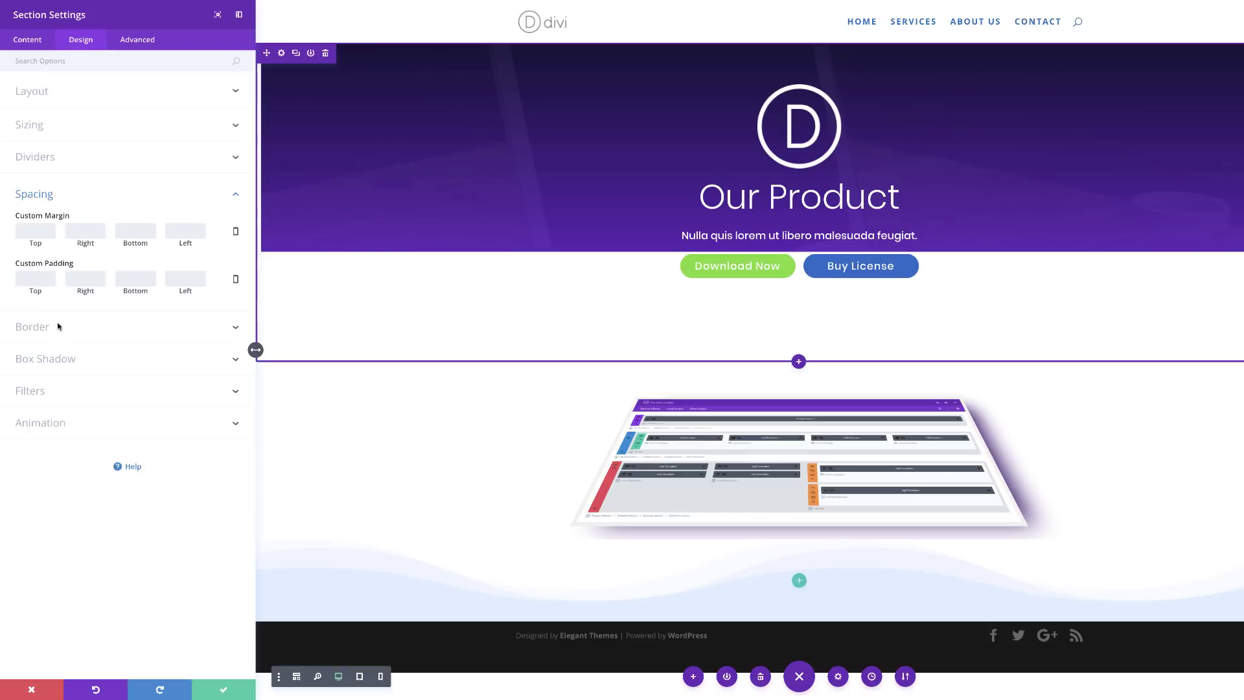
{"action": "left_click", "coordinate": [35, 231]}
{"action": "type", "text": "230px"}
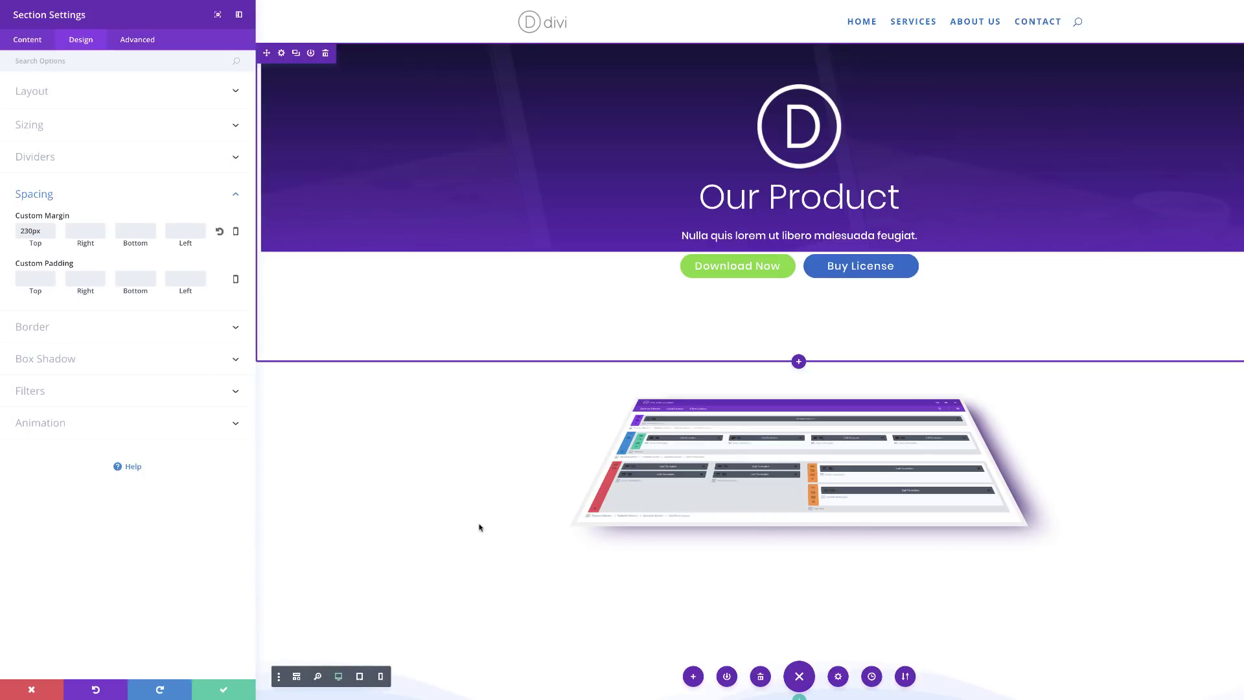
{"action": "scroll", "coordinate": [576, 543], "scroll_direction": "down", "scroll_amount": 2}
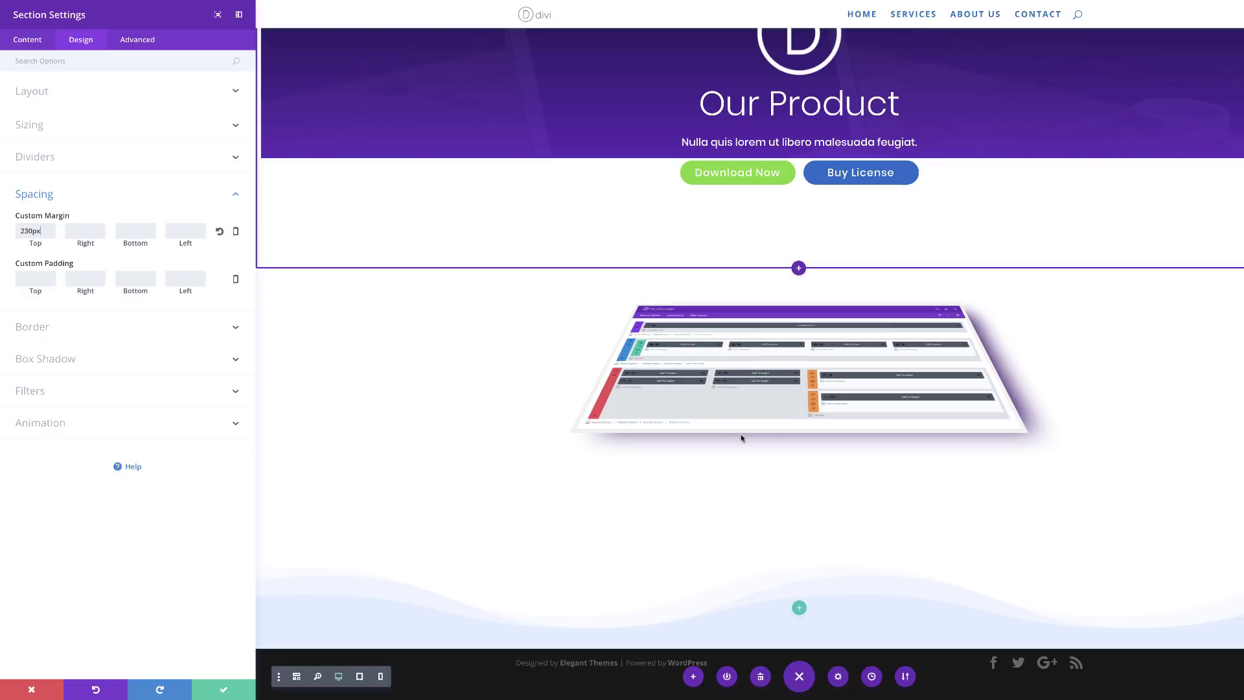
Step: Set the section's custom padding to 0px on all four sides and save the section
{"action": "left_click", "coordinate": [33, 280]}
{"action": "type", "text": "0"}
{"action": "key", "text": "Tab"}
{"action": "type", "text": "0"}
{"action": "key", "text": "Tab"}
{"action": "type", "text": "0"}
{"action": "key", "text": "Tab"}
{"action": "type", "text": "0"}
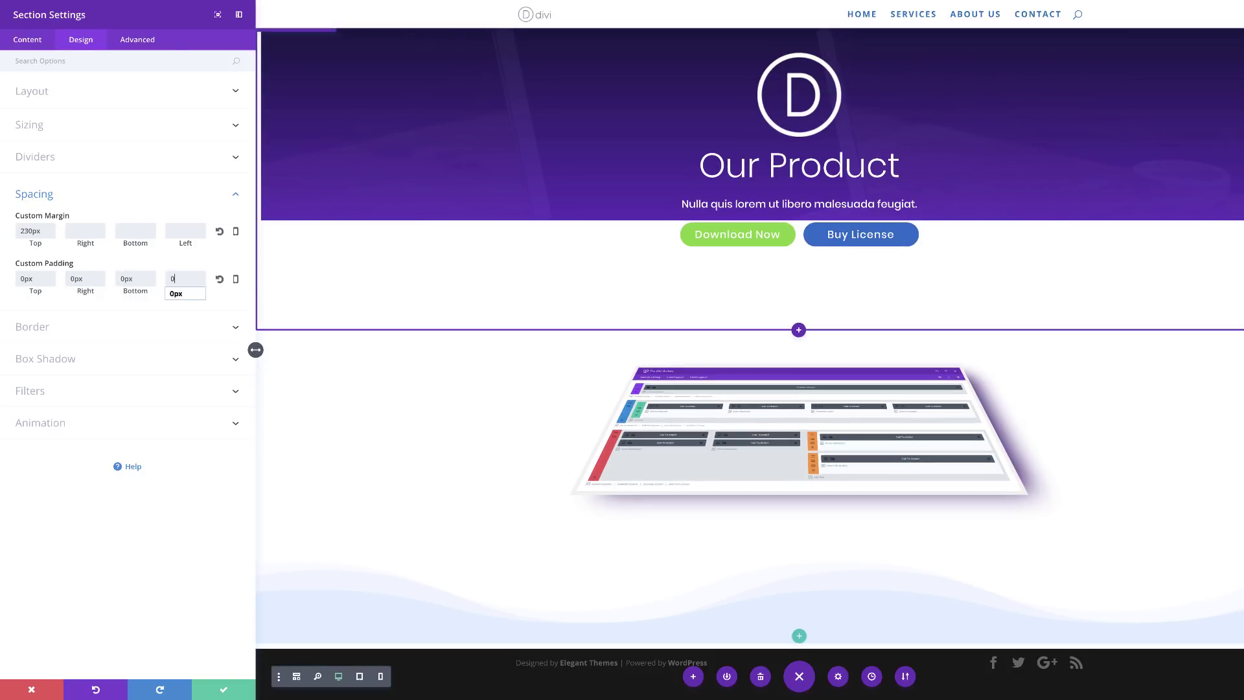
{"action": "left_click", "coordinate": [162, 568]}
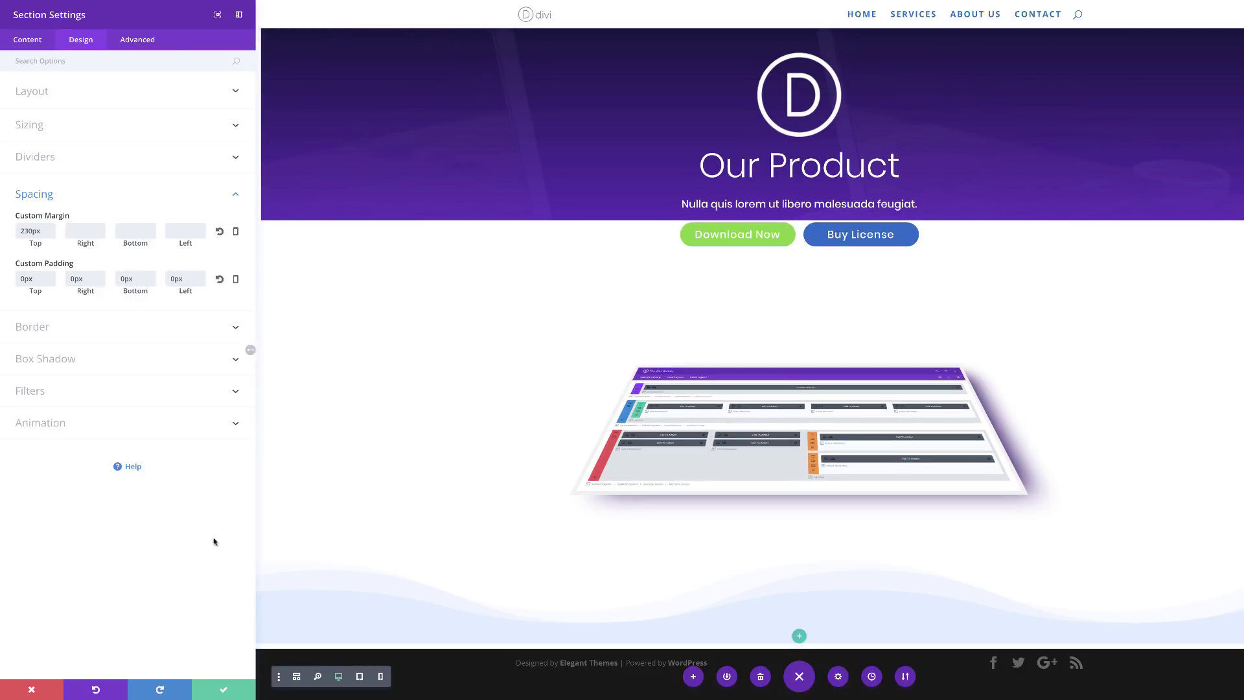
{"action": "left_click", "coordinate": [224, 691]}
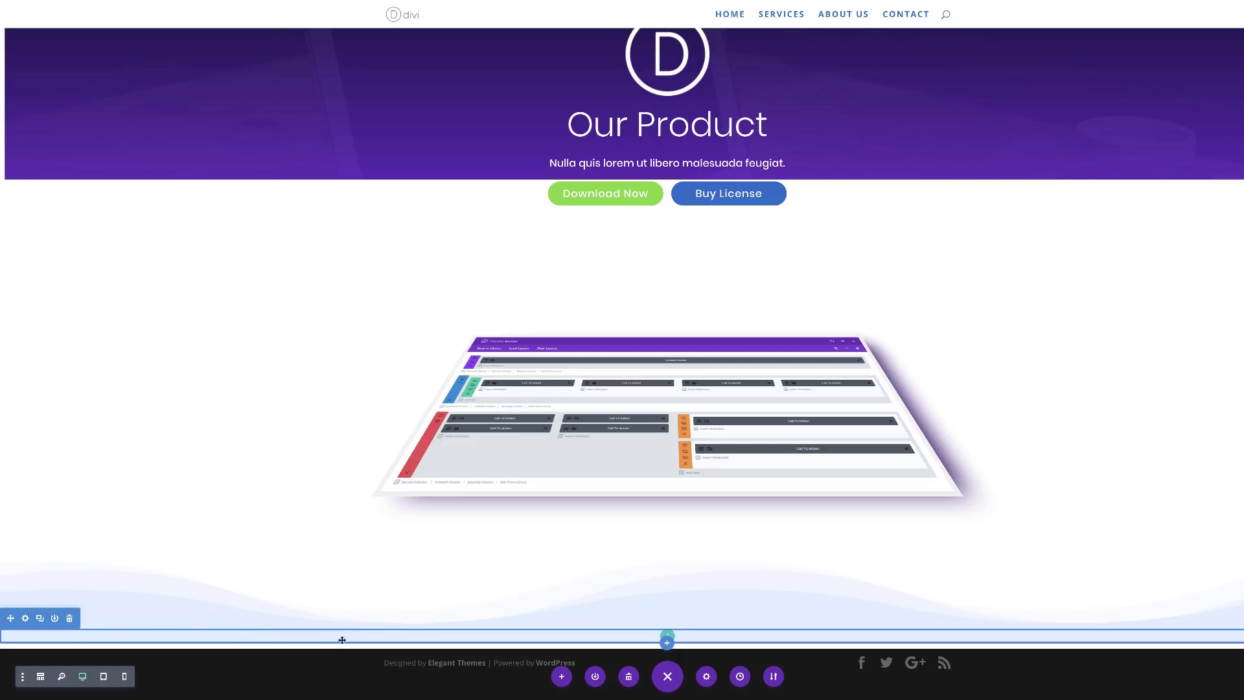
Step: Duplicate the wave-divided section and give the lower copy a top divider in the layered gentle wave style
{"action": "left_click", "coordinate": [40, 620]}
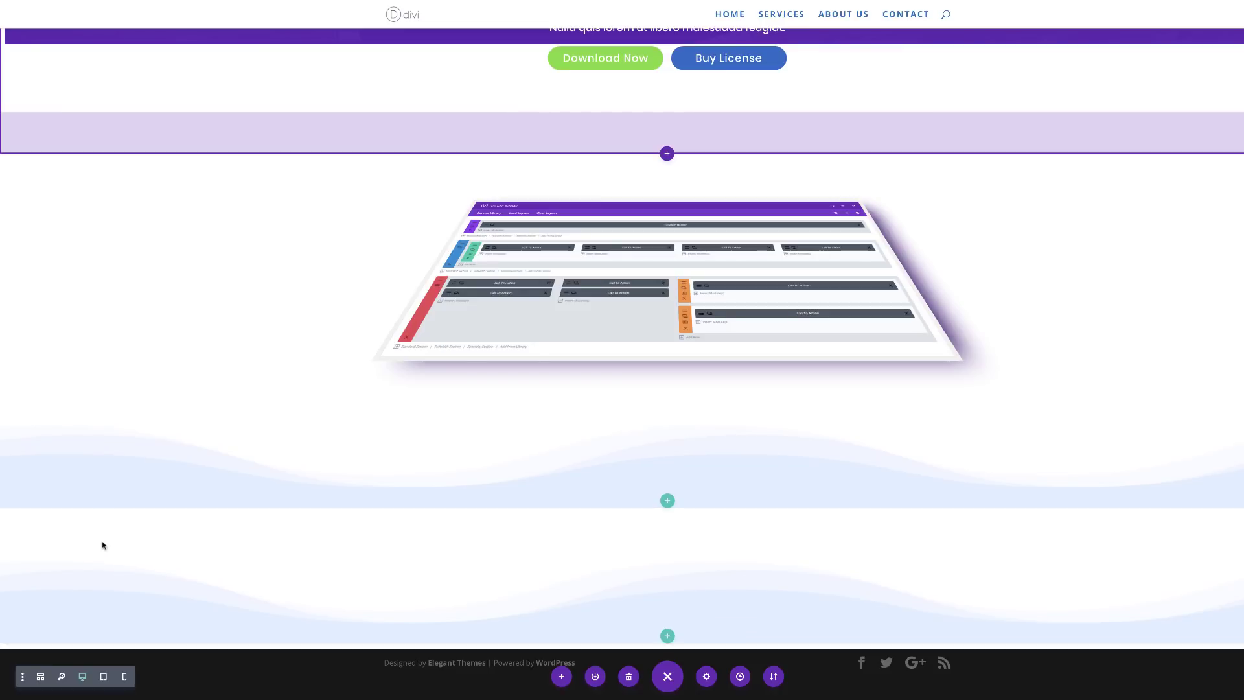
{"action": "left_click", "coordinate": [26, 621]}
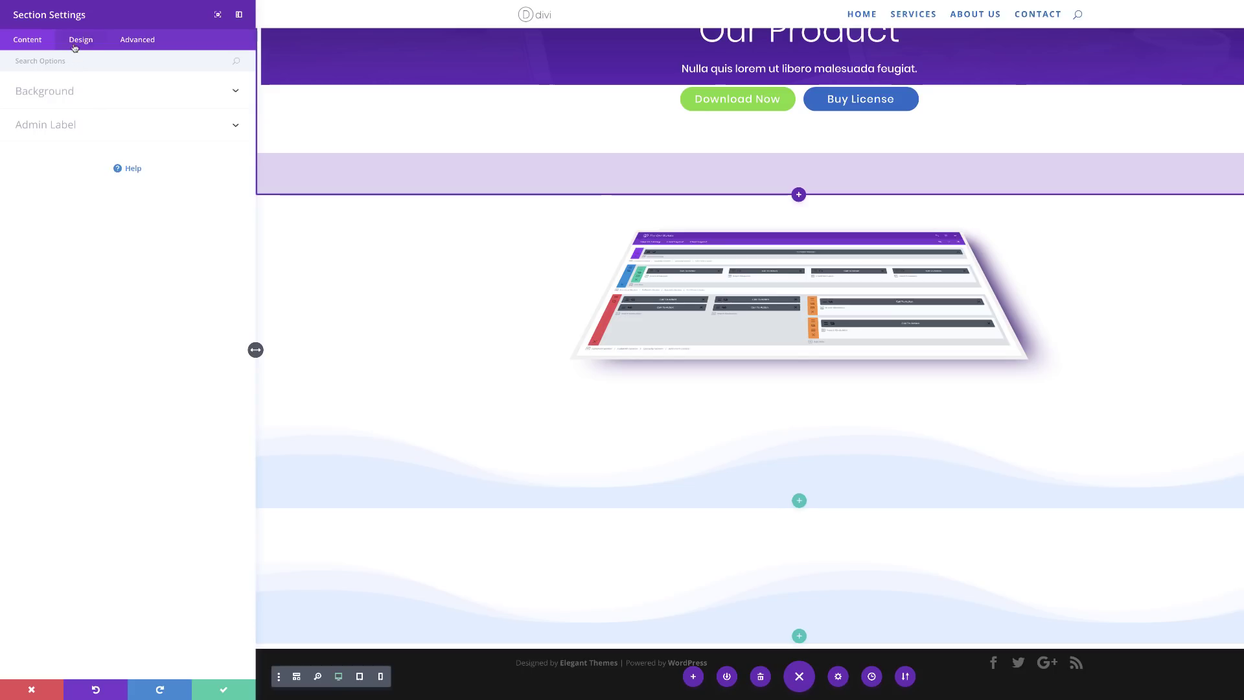
{"action": "left_click", "coordinate": [75, 43]}
{"action": "left_click", "coordinate": [50, 157]}
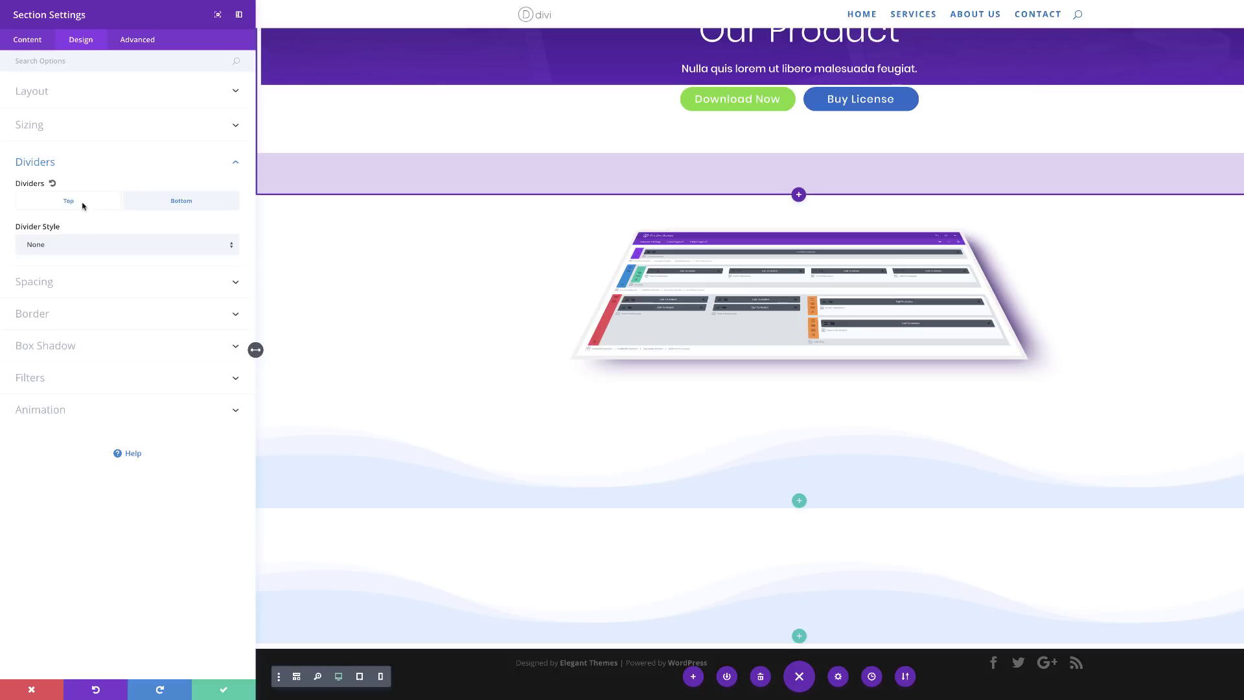
{"action": "left_click", "coordinate": [127, 244]}
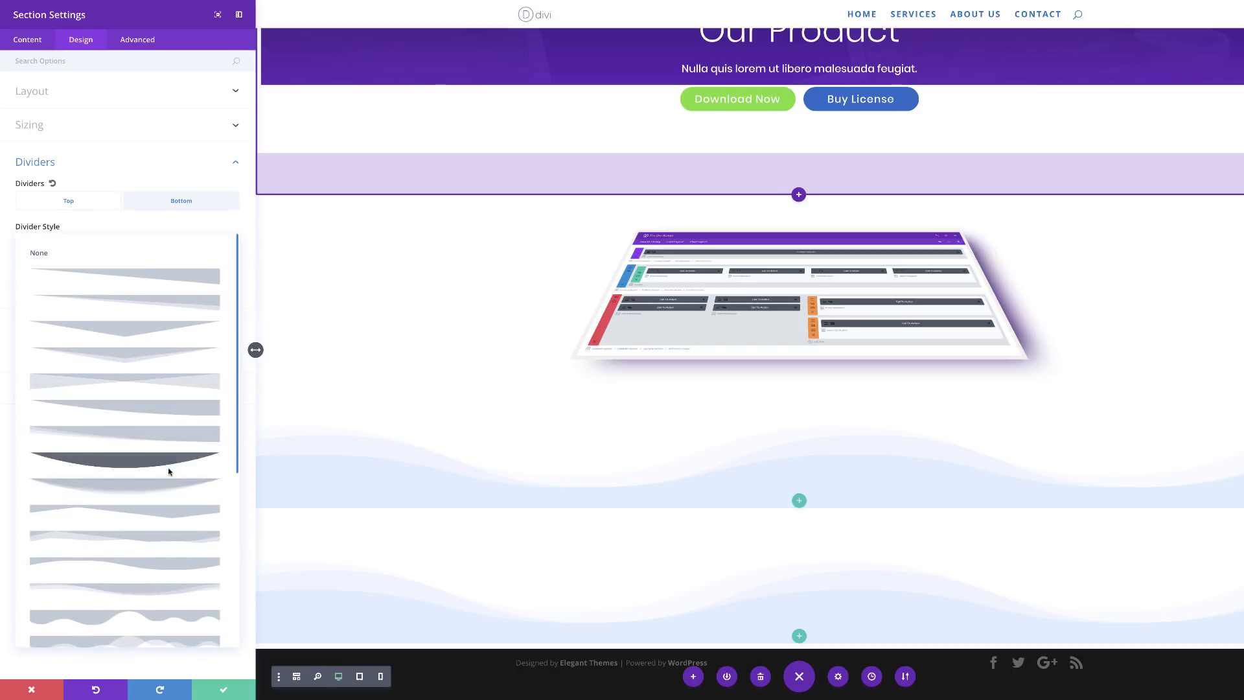
{"action": "scroll", "coordinate": [171, 477], "scroll_direction": "down", "scroll_amount": 1}
{"action": "scroll", "coordinate": [174, 481], "scroll_direction": "down", "scroll_amount": 1}
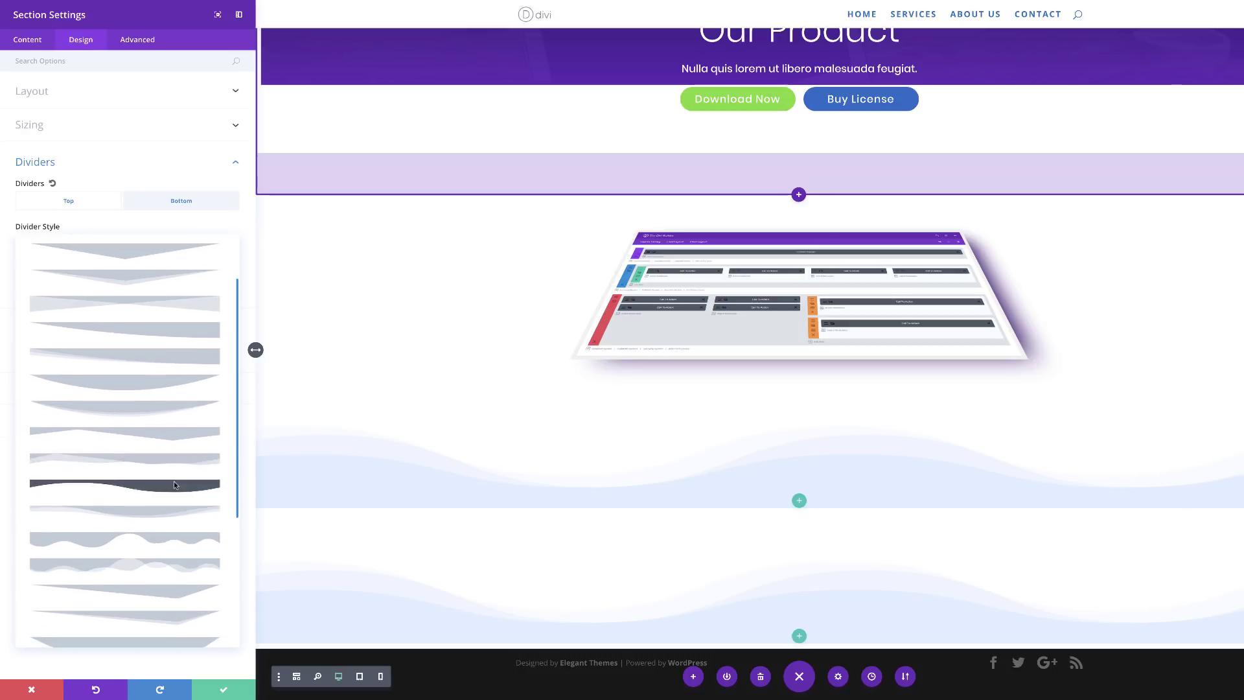
{"action": "left_click", "coordinate": [173, 485]}
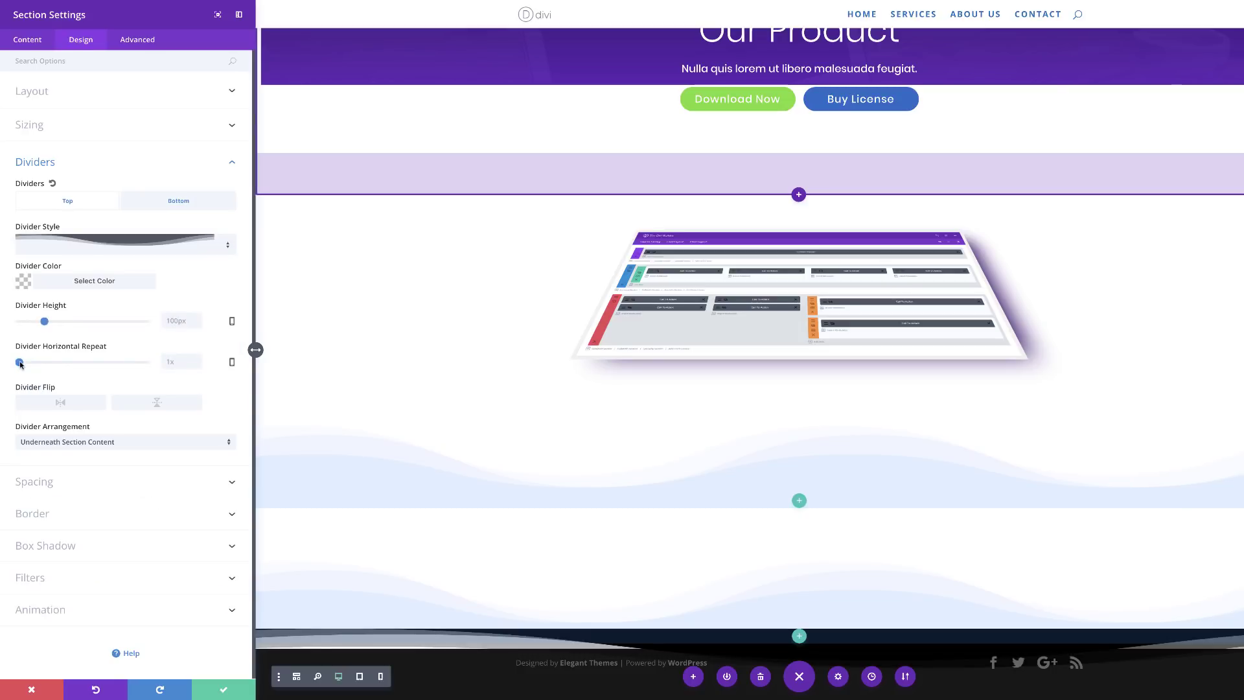
Step: Set the copy's top divider to a 2x horizontal repeat, 127px height and color rgba(45,153,255,0.1), then close the section settings
{"action": "left_click_drag", "start_coordinate": [19, 362], "coordinate": [25, 363]}
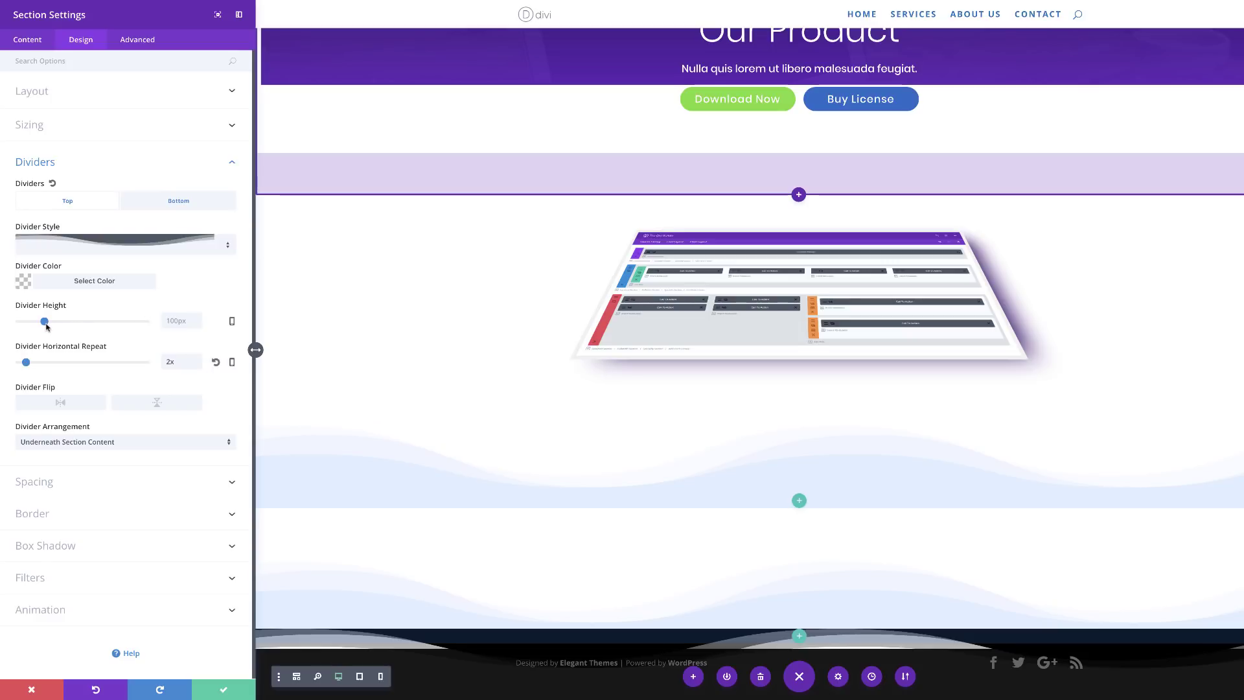
{"action": "left_click_drag", "start_coordinate": [44, 322], "coordinate": [52, 324]}
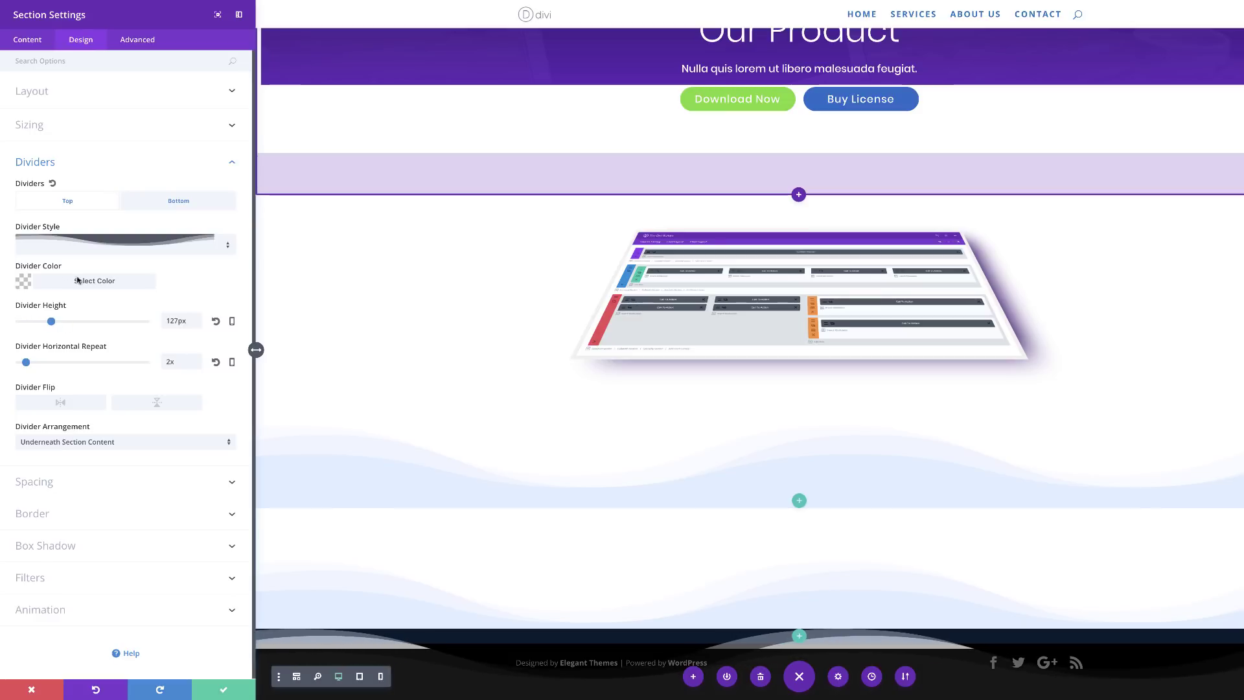
{"action": "left_click", "coordinate": [24, 281]}
{"action": "left_click", "coordinate": [223, 320]}
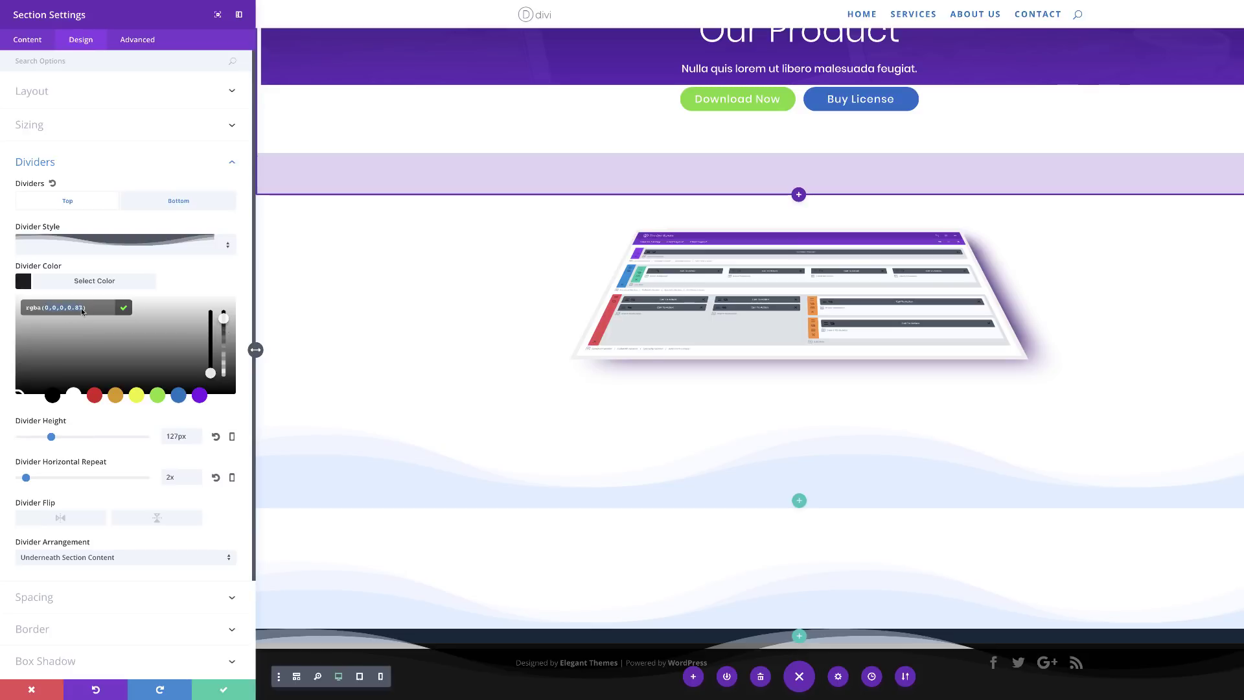
{"action": "type", "text": "rgba(45,153,255,0.1)"}
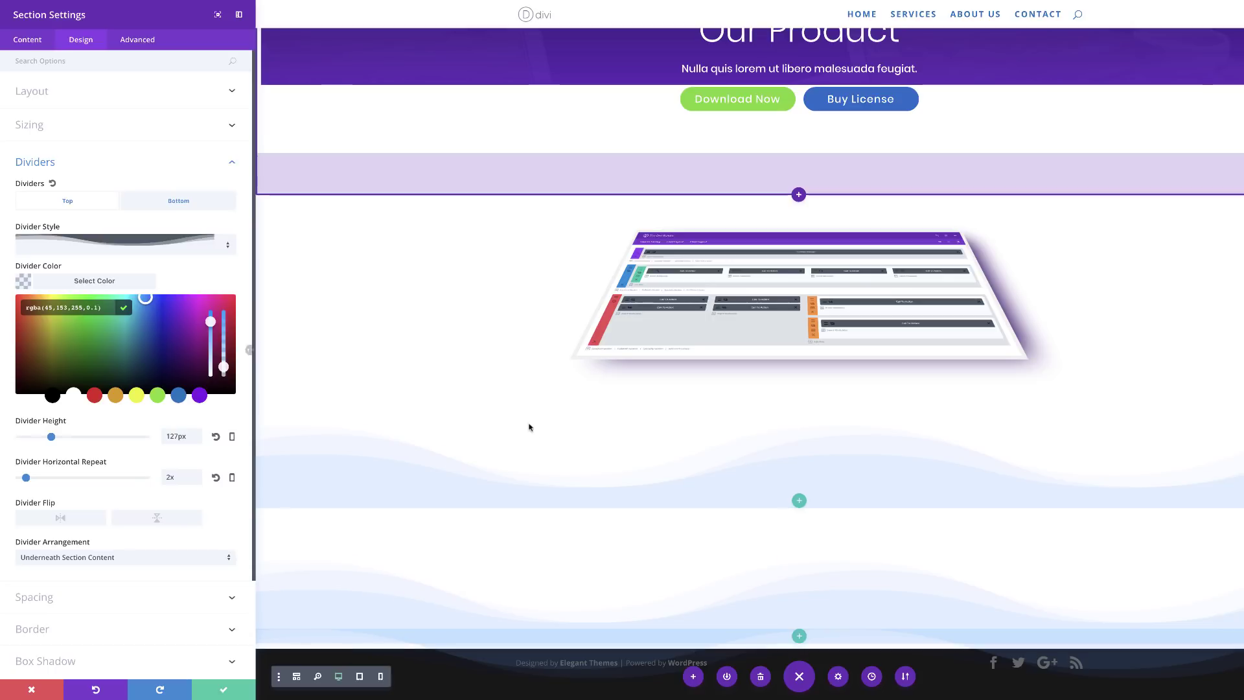
{"action": "scroll", "coordinate": [51, 491], "scroll_direction": "down", "scroll_amount": 2}
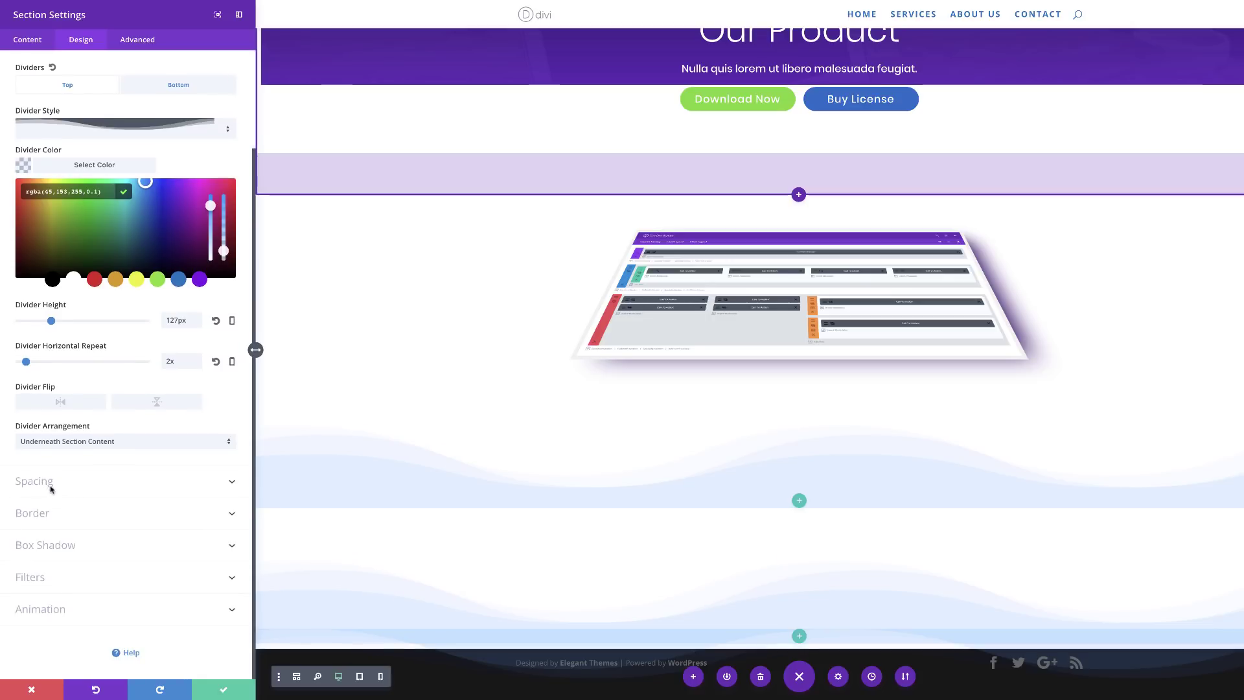
{"action": "left_click", "coordinate": [50, 485]}
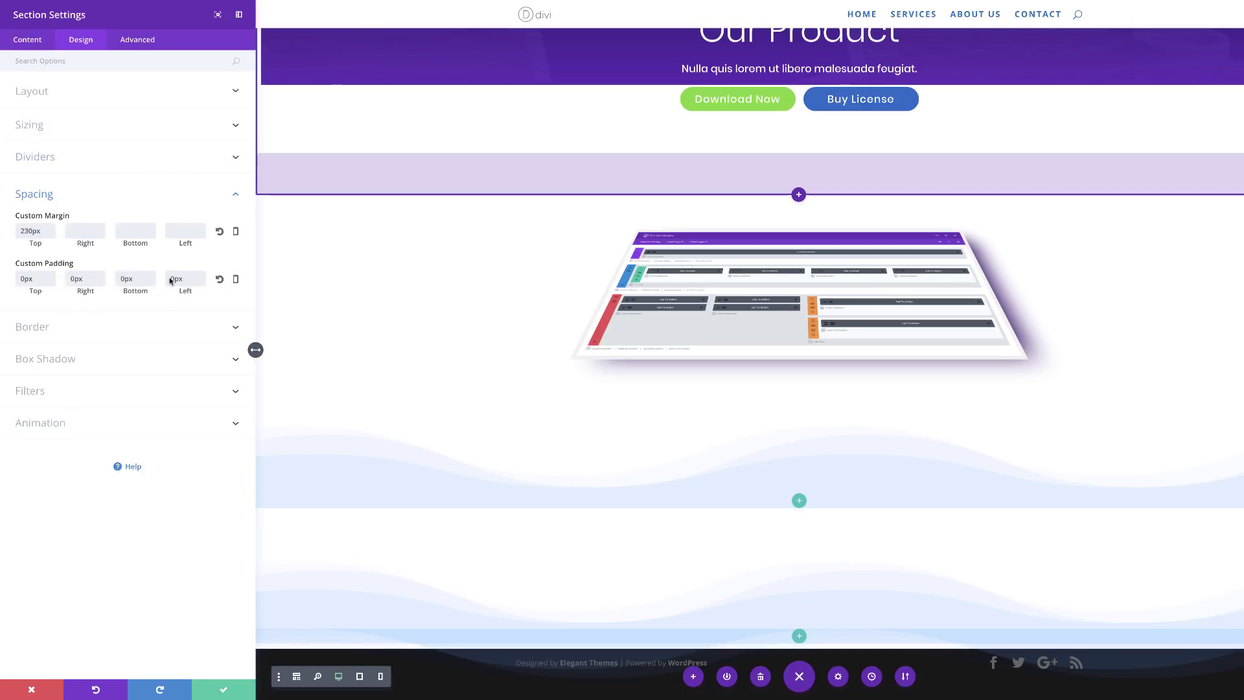
{"action": "key", "text": "Escape"}
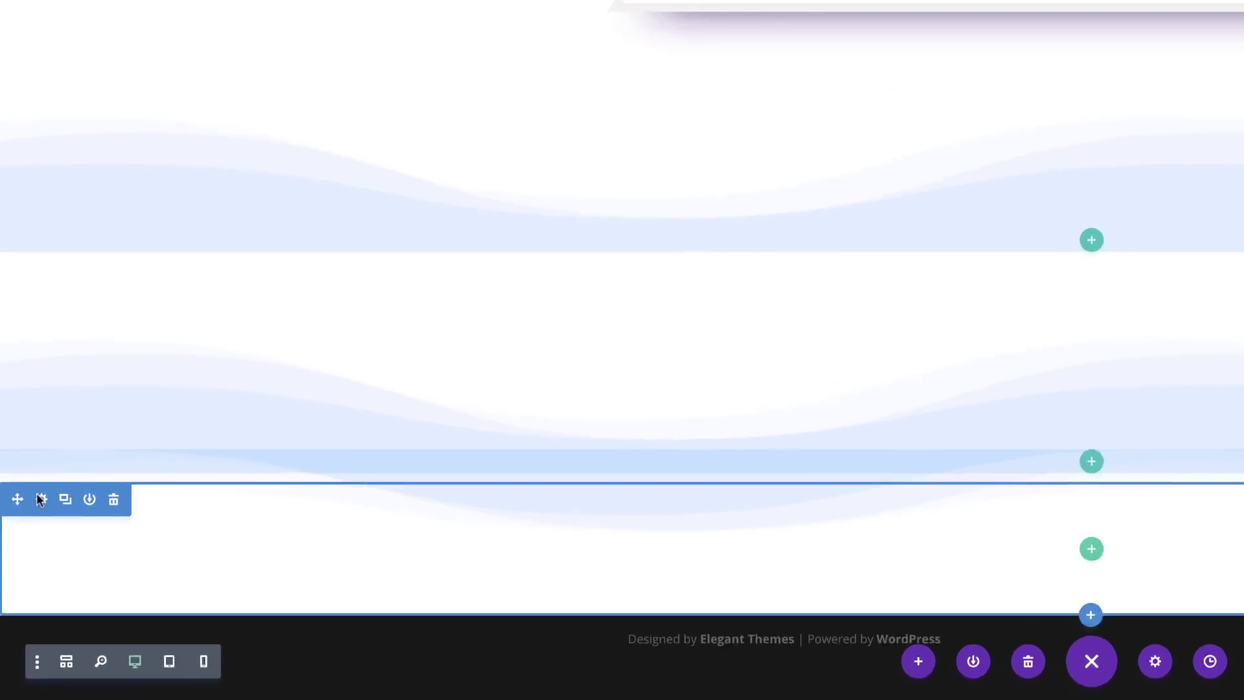
Step: Give the new empty section above the footer a bottom divider in the layered curved wave style
{"action": "left_click", "coordinate": [41, 498]}
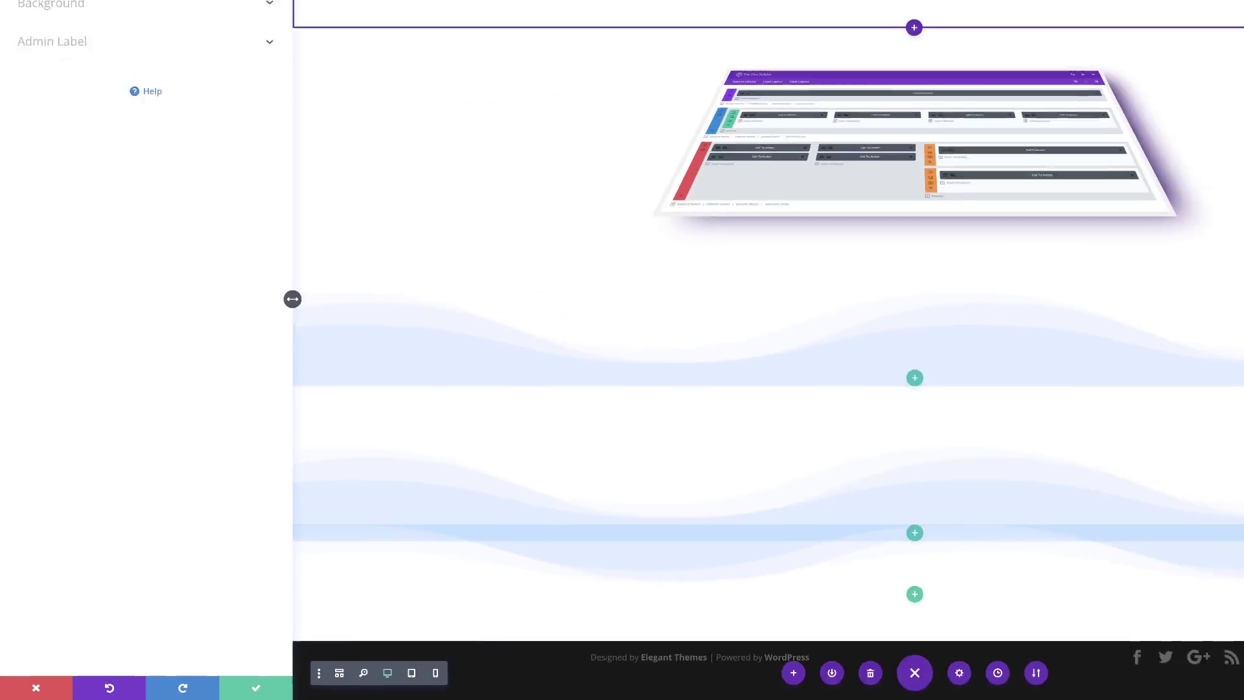
{"action": "left_click", "coordinate": [81, 40]}
{"action": "left_click", "coordinate": [51, 161]}
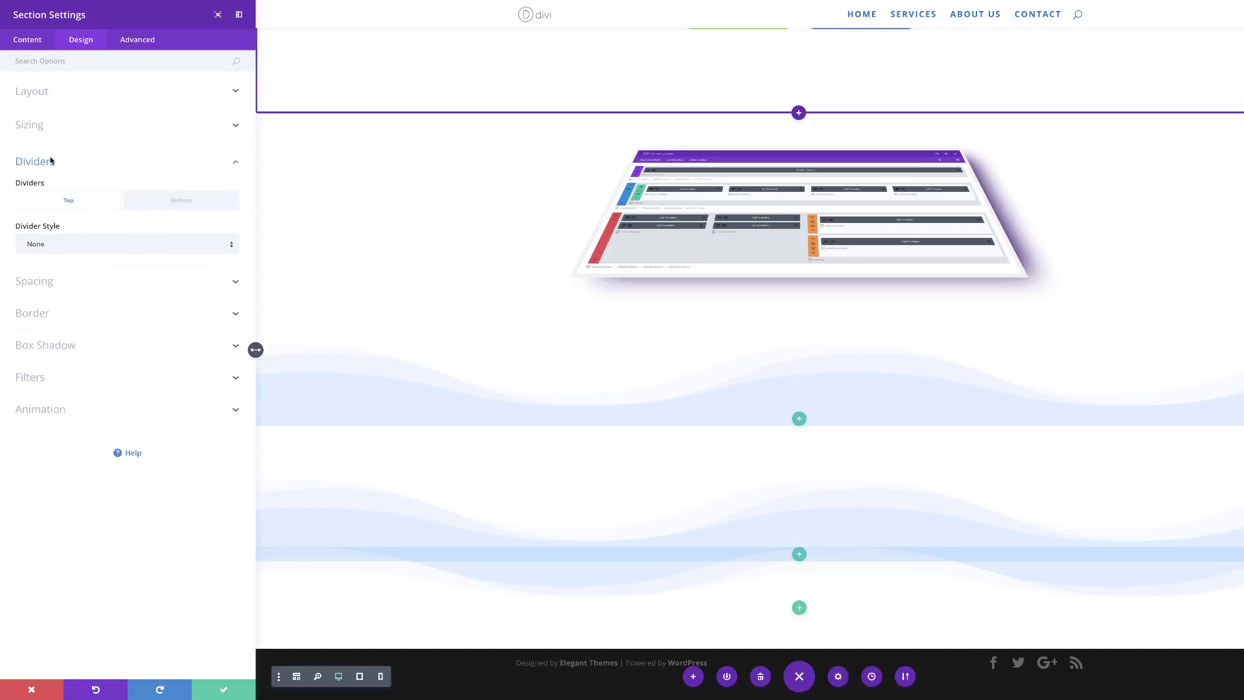
{"action": "left_click", "coordinate": [167, 205]}
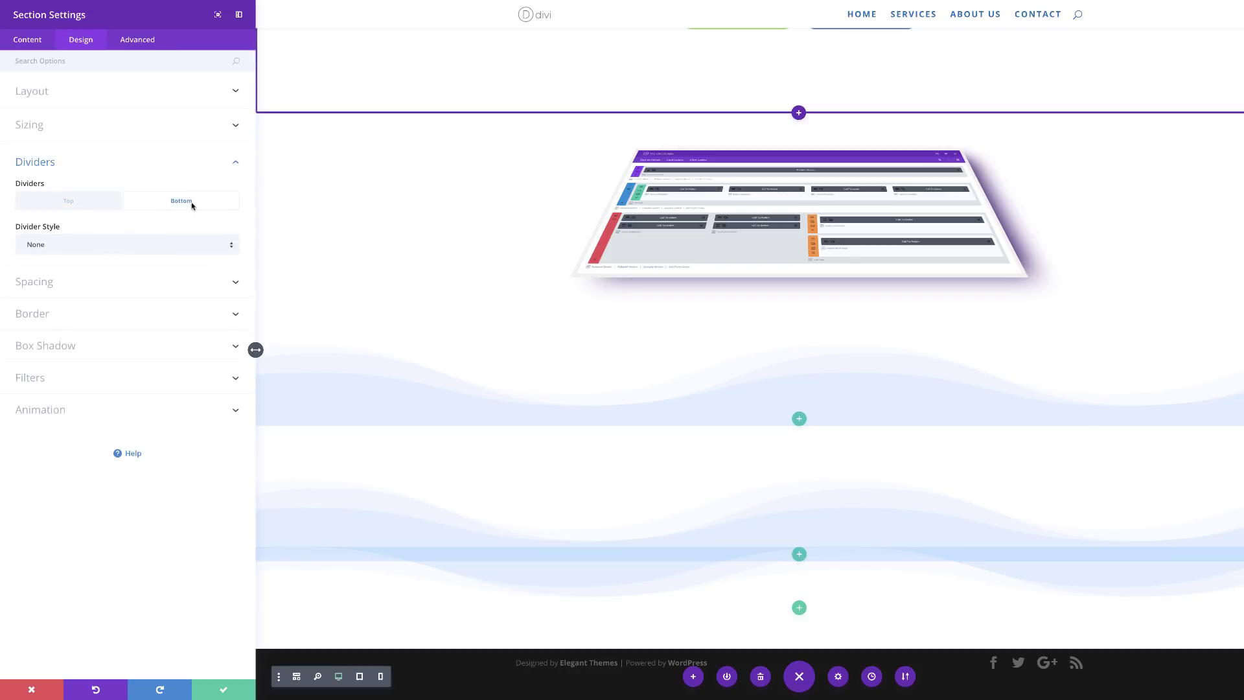
{"action": "left_click", "coordinate": [126, 248]}
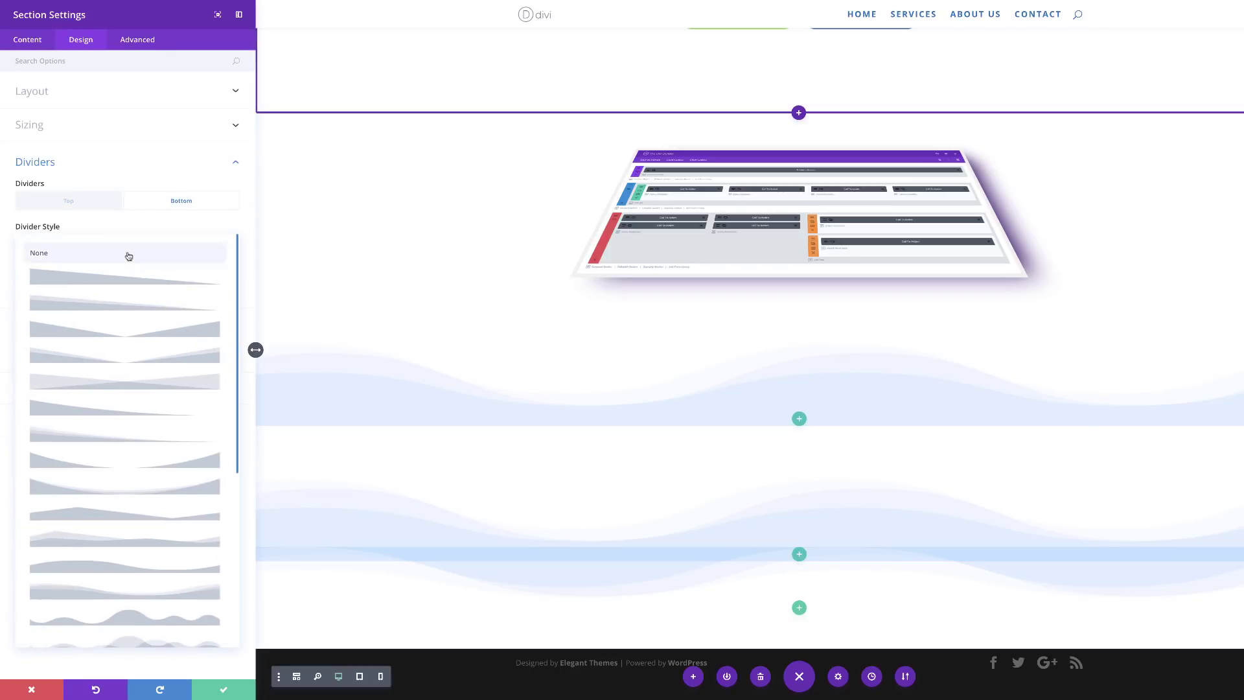
{"action": "left_click", "coordinate": [163, 460]}
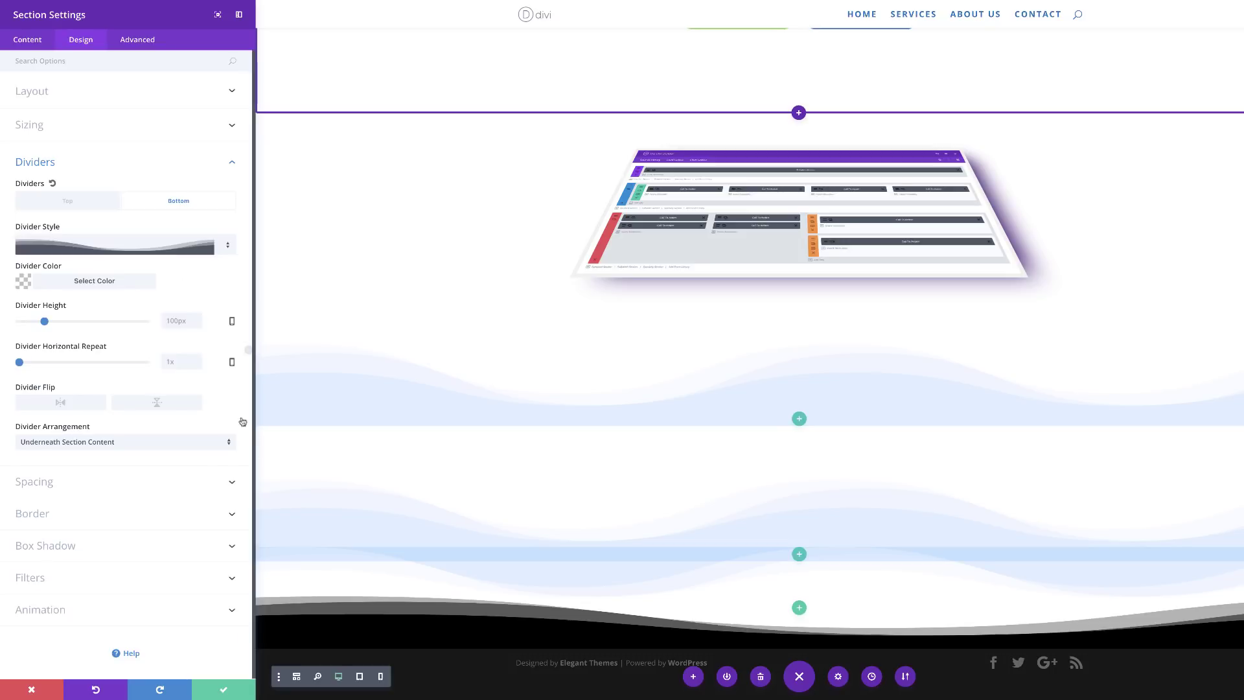
Step: Set this bottom divider to 182px height and color rgba(117,211,52,0.08), flip it vertically, and save the section
{"action": "left_click_drag", "start_coordinate": [45, 321], "coordinate": [64, 320]}
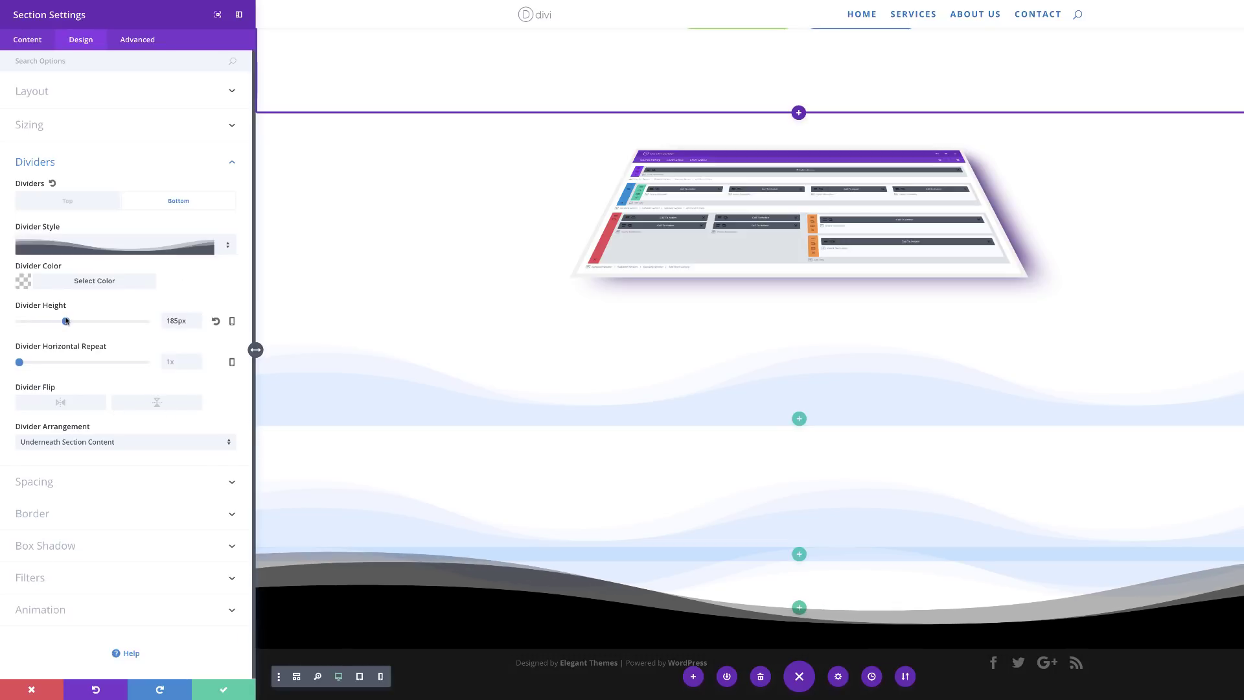
{"action": "left_click", "coordinate": [25, 286]}
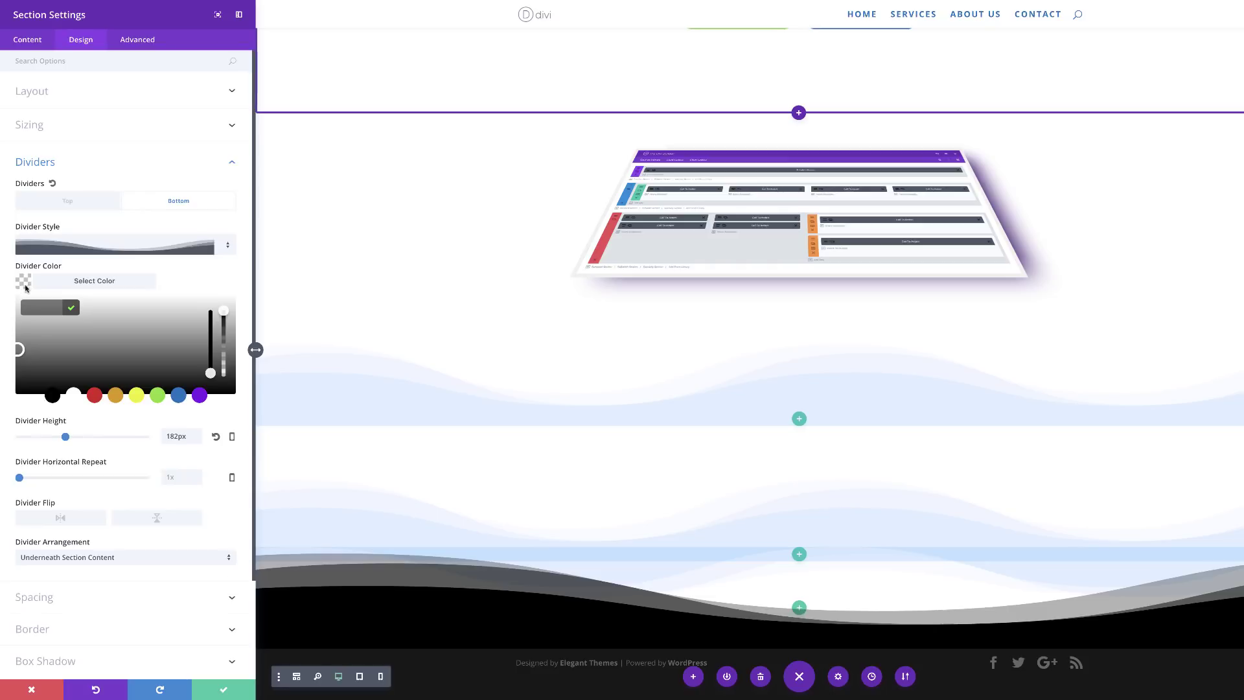
{"action": "left_click", "coordinate": [224, 319]}
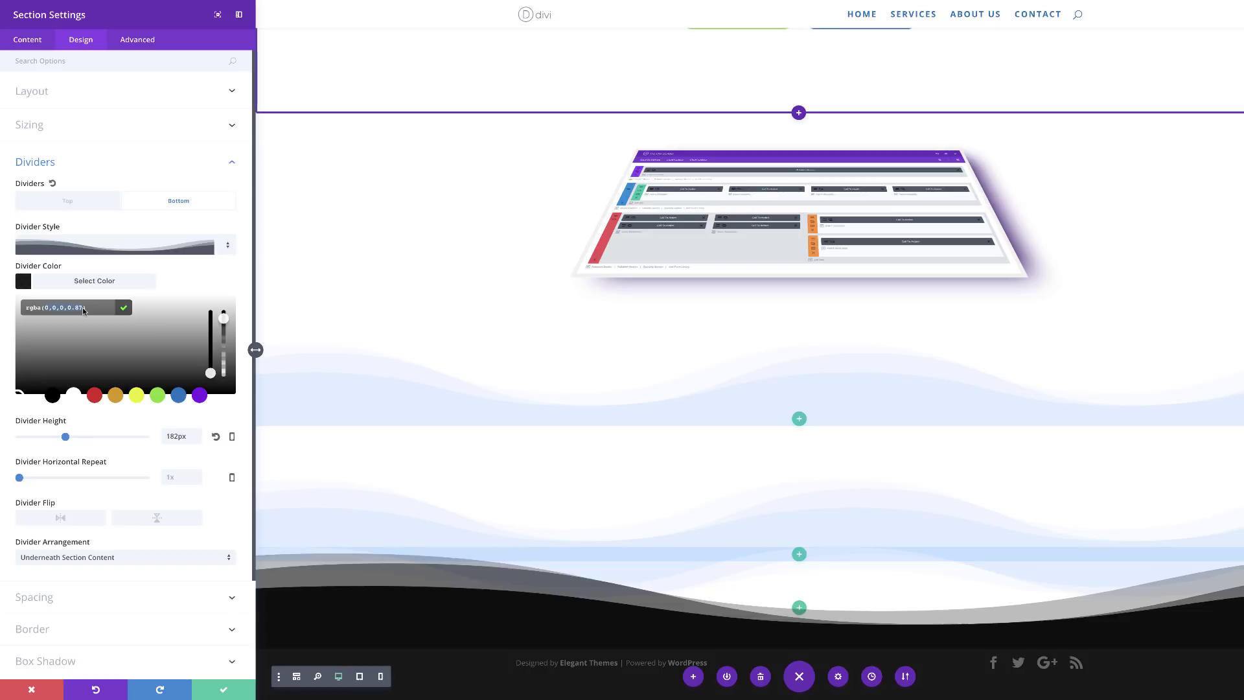
{"action": "type", "text": "117,211,52,0.08"}
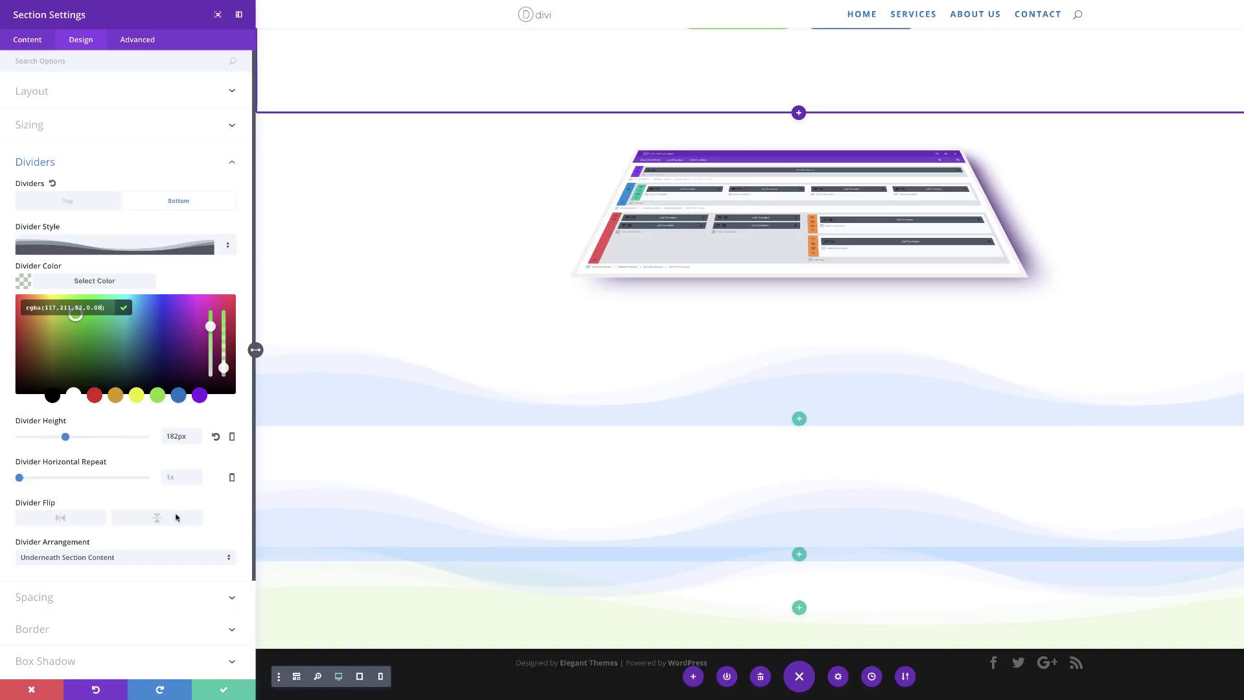
{"action": "left_click", "coordinate": [142, 522]}
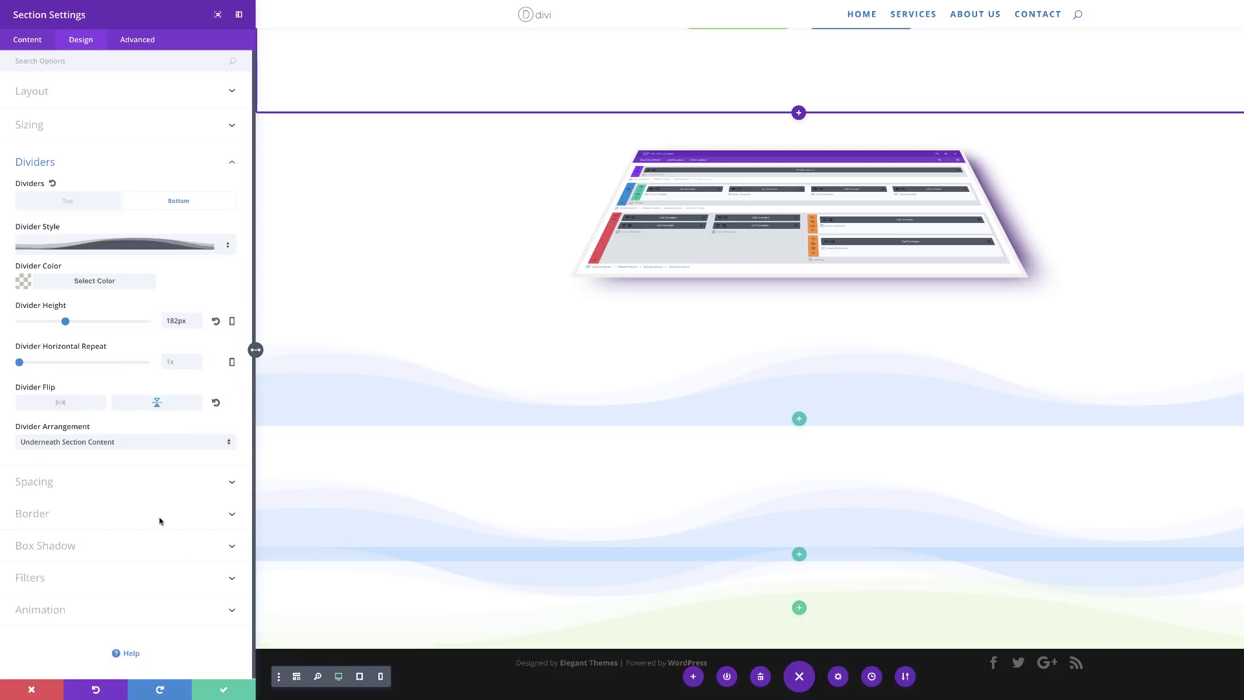
{"action": "left_click", "coordinate": [223, 692]}
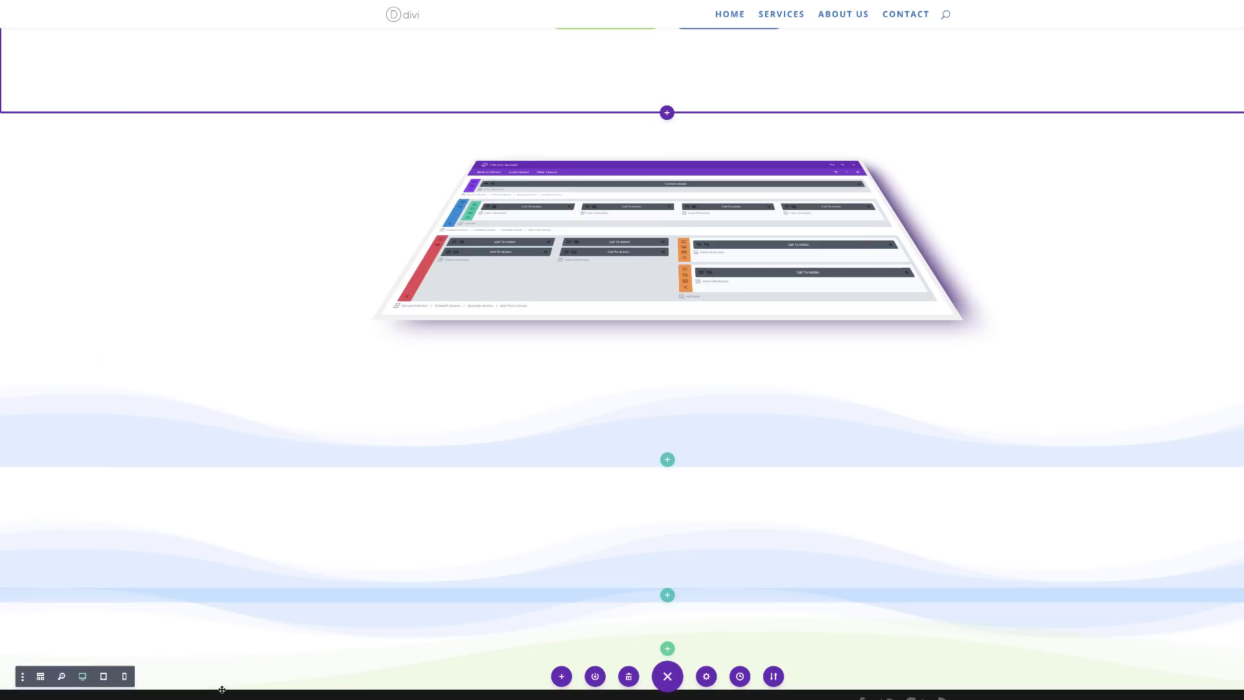
Step: Add a new regular section directly above the footer and dismiss the row choice so it stays empty
{"action": "scroll", "coordinate": [538, 547], "scroll_direction": "down", "scroll_amount": 2}
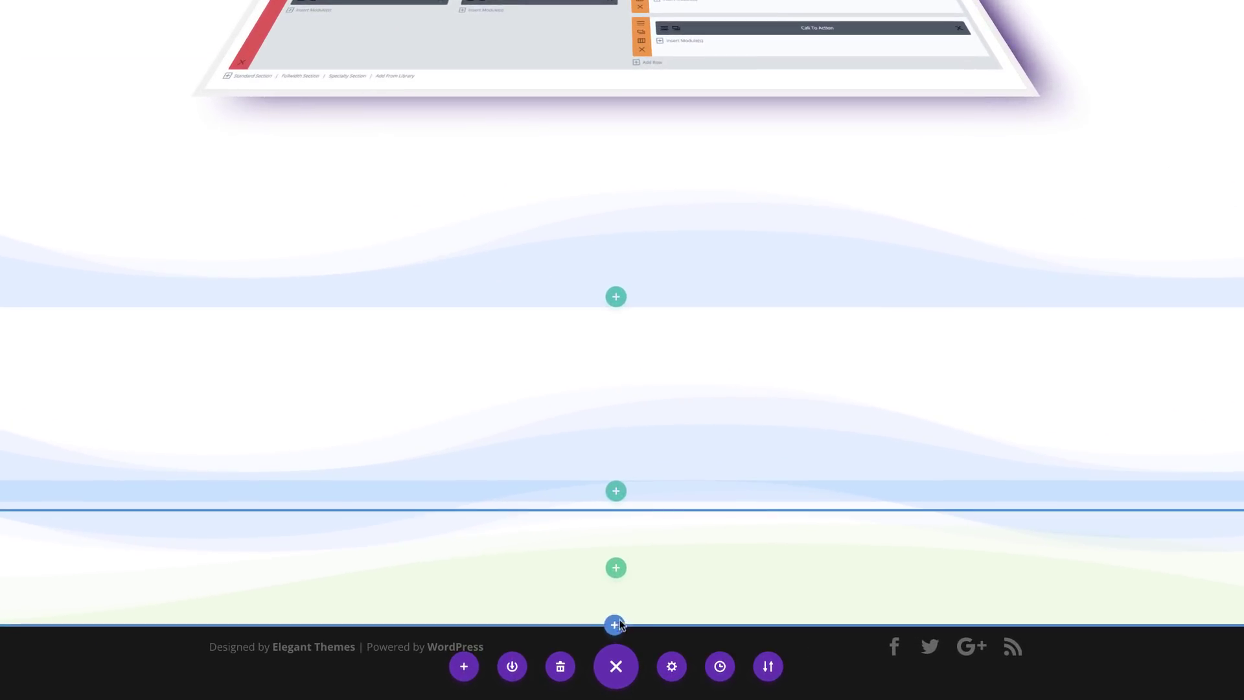
{"action": "left_click", "coordinate": [615, 626]}
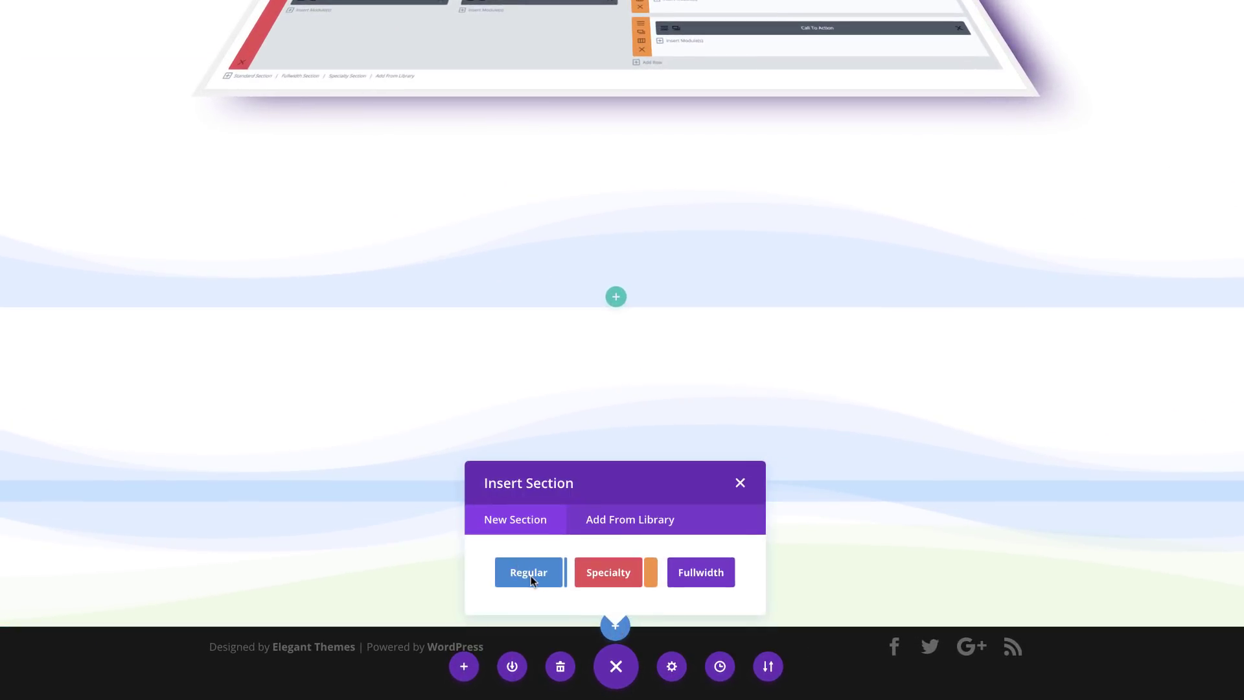
{"action": "left_click", "coordinate": [530, 573]}
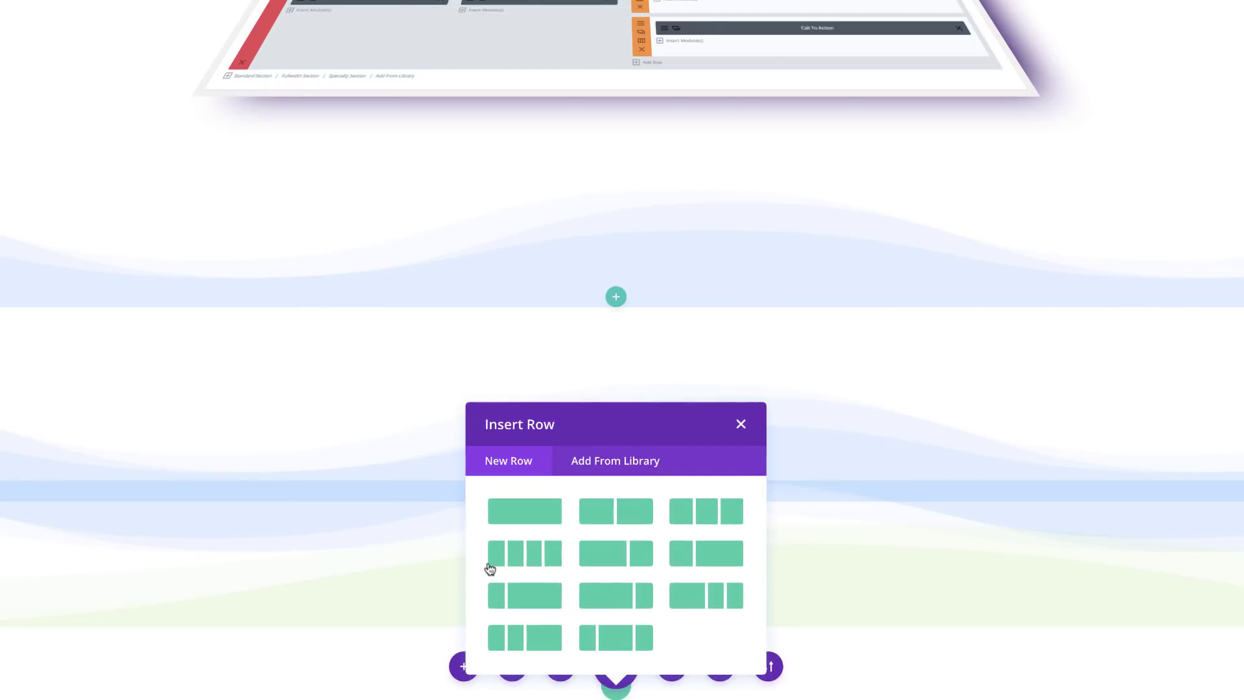
{"action": "left_click", "coordinate": [742, 424]}
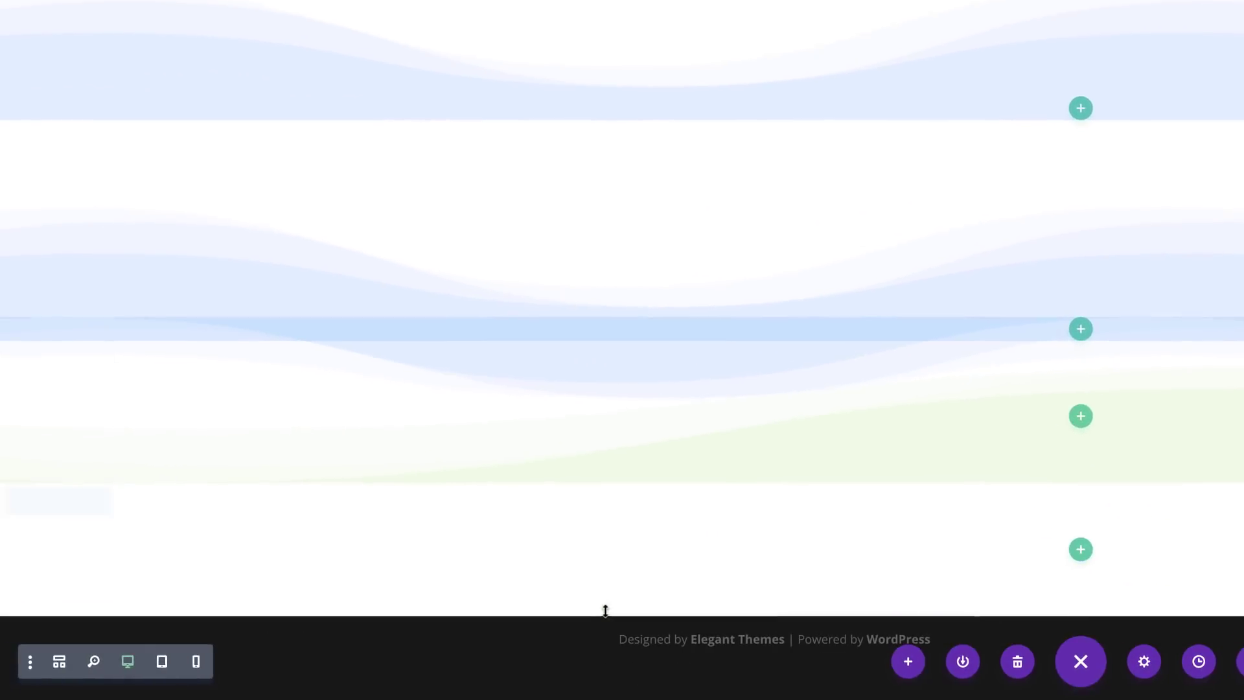
Step: Give the new empty section a top divider in the layered gentle wave style
{"action": "left_click", "coordinate": [41, 500]}
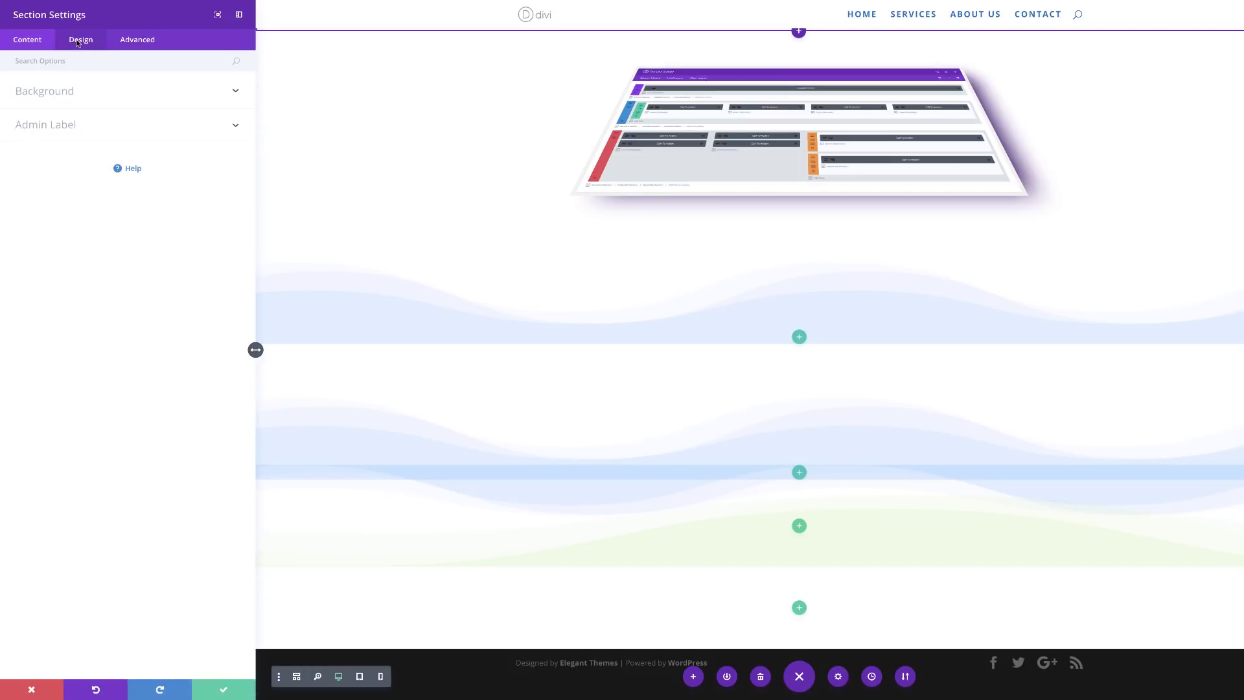
{"action": "left_click", "coordinate": [77, 42]}
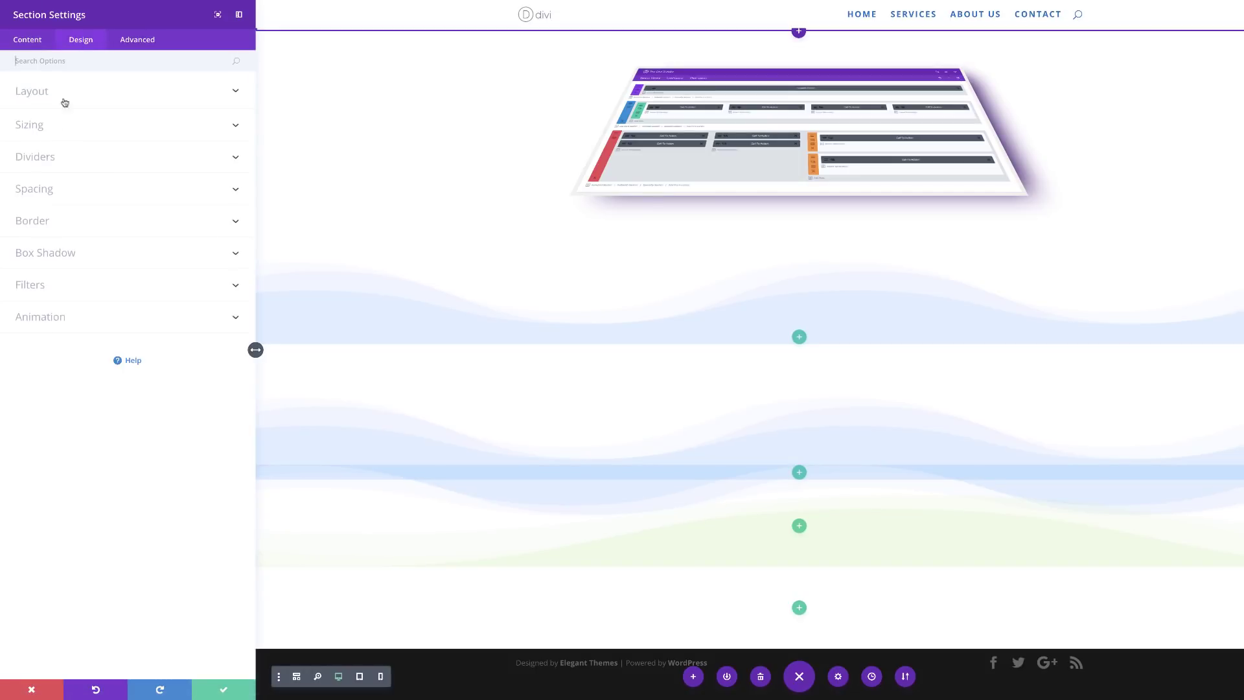
{"action": "left_click", "coordinate": [46, 163]}
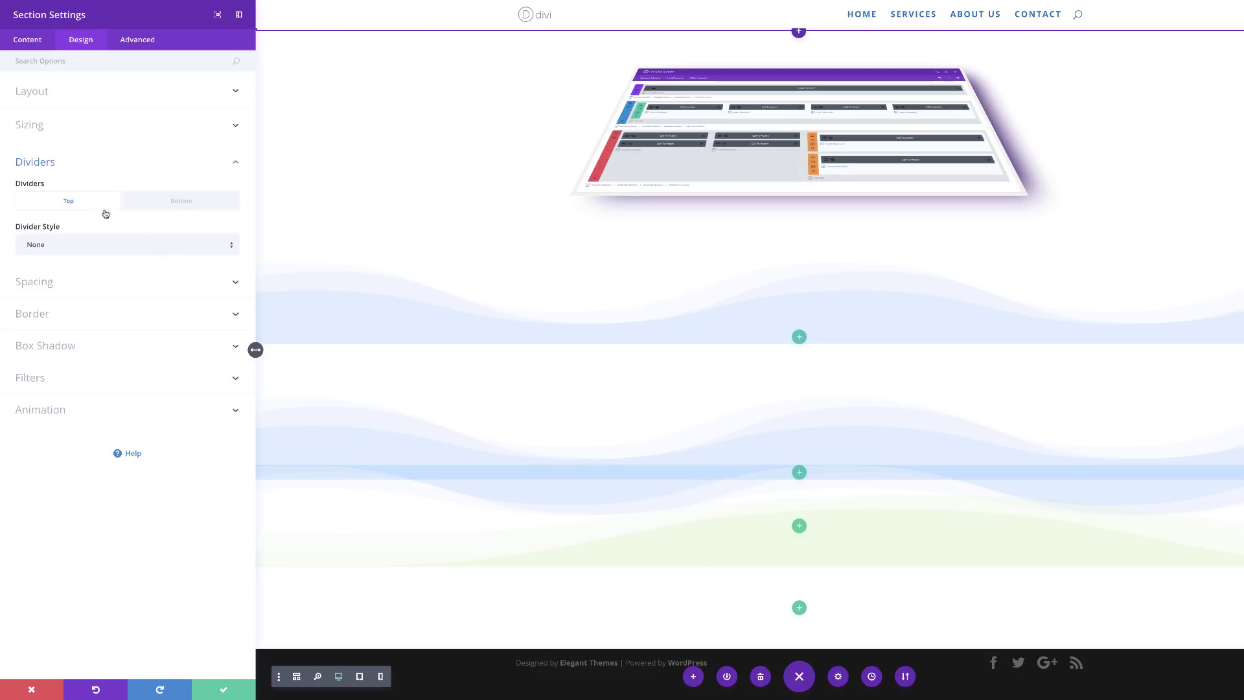
{"action": "left_click", "coordinate": [97, 250]}
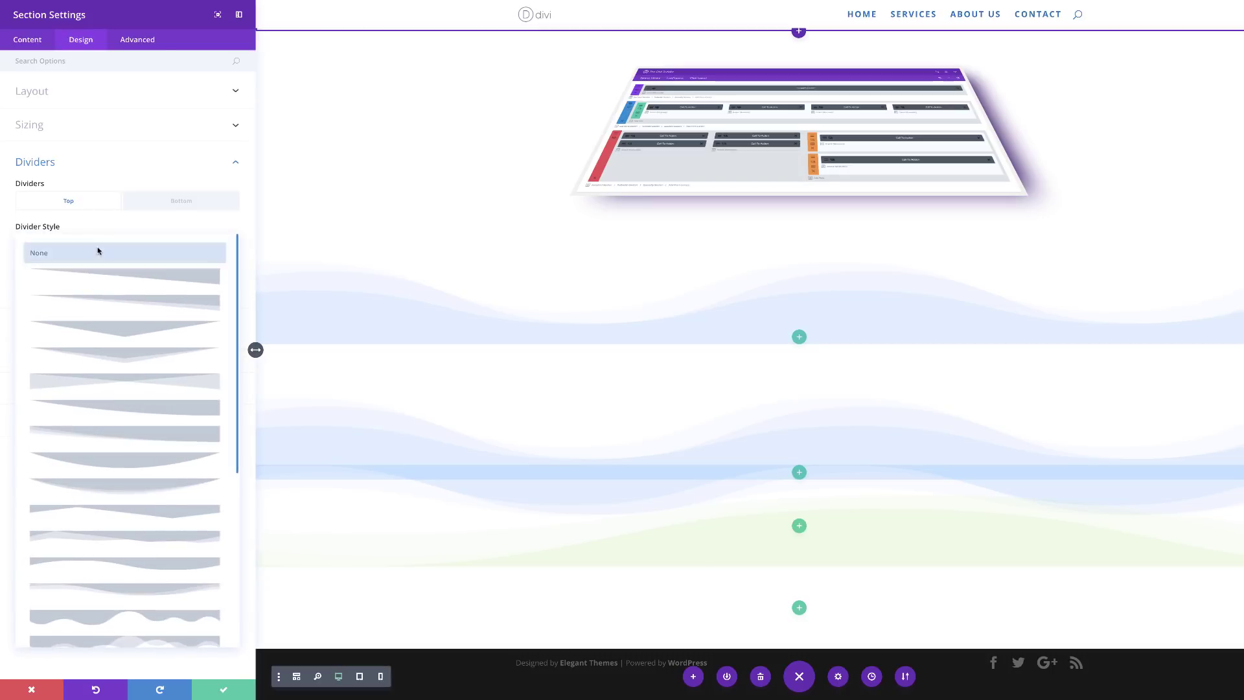
{"action": "scroll", "coordinate": [156, 564], "scroll_direction": "down", "scroll_amount": 1}
{"action": "left_click", "coordinate": [154, 567]}
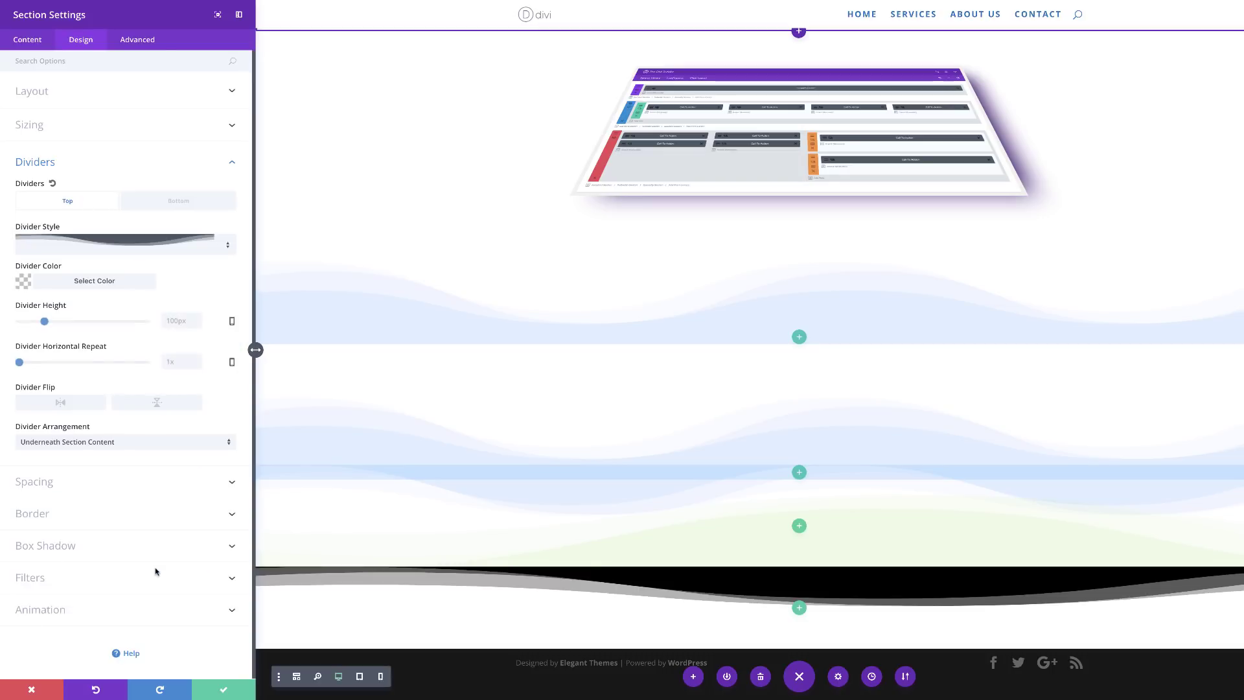
Step: Set this top divider's color to rgba(117,211,52,0.08) and height to 120px, and flip it vertically
{"action": "left_click", "coordinate": [26, 282]}
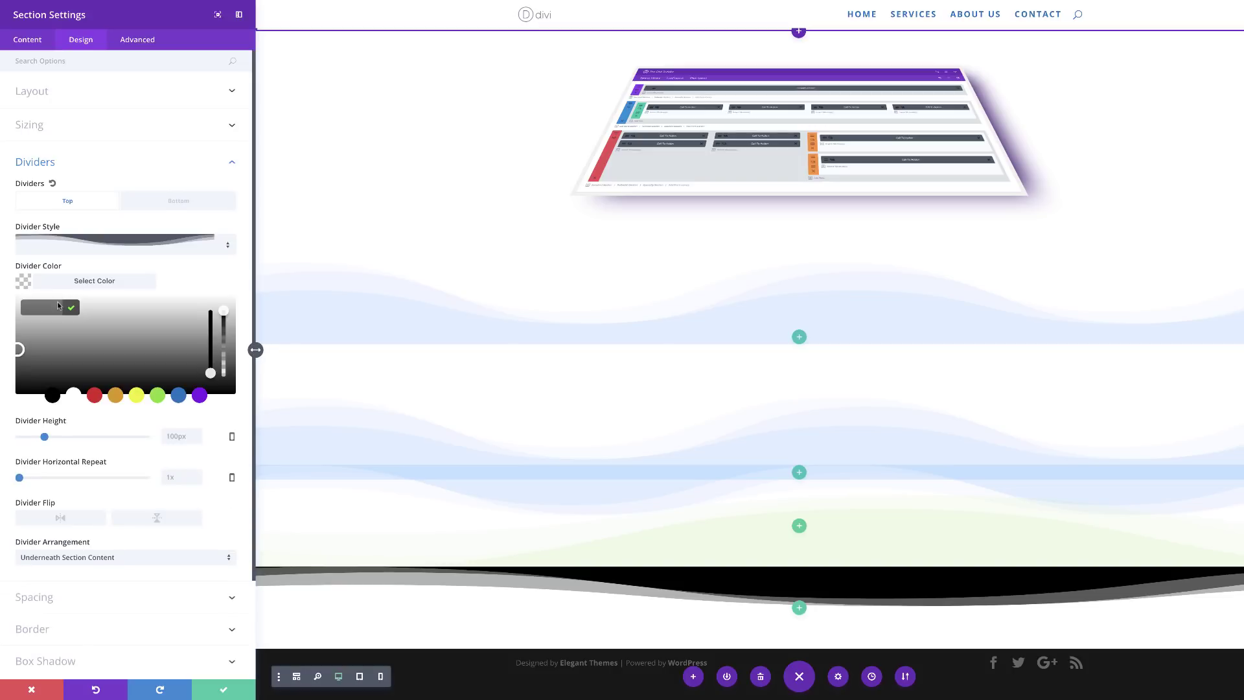
{"action": "left_click", "coordinate": [223, 329]}
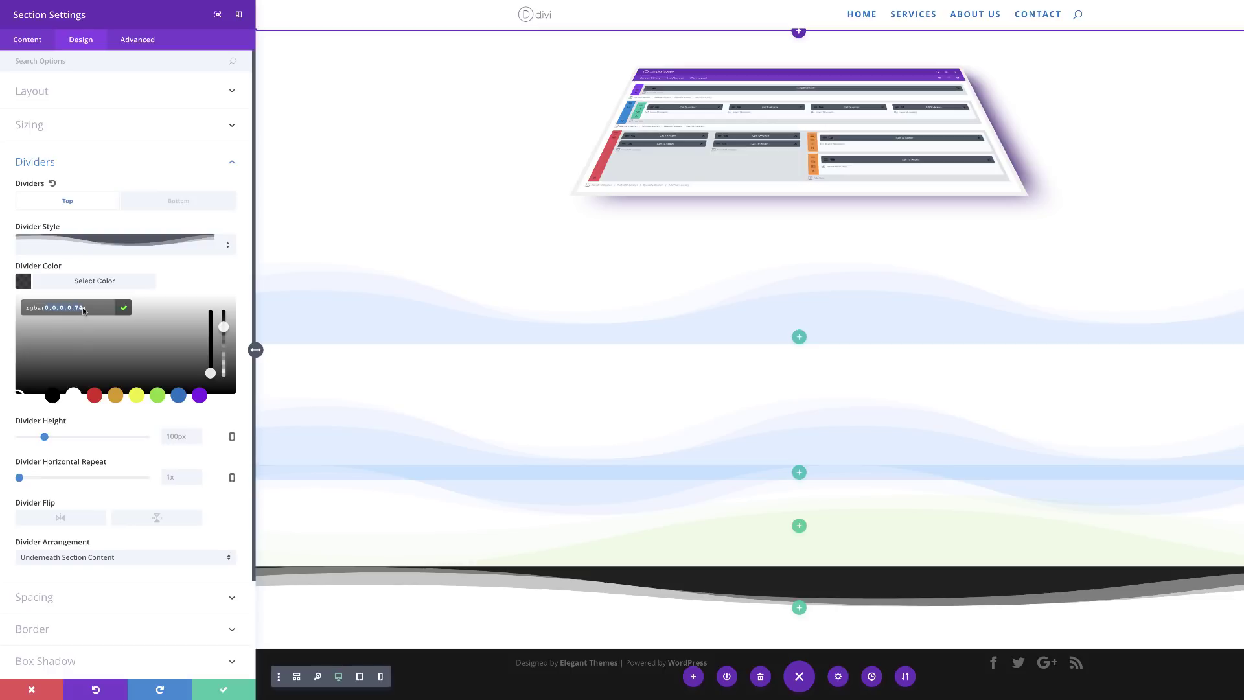
{"action": "type", "text": "117,211,52,0.08"}
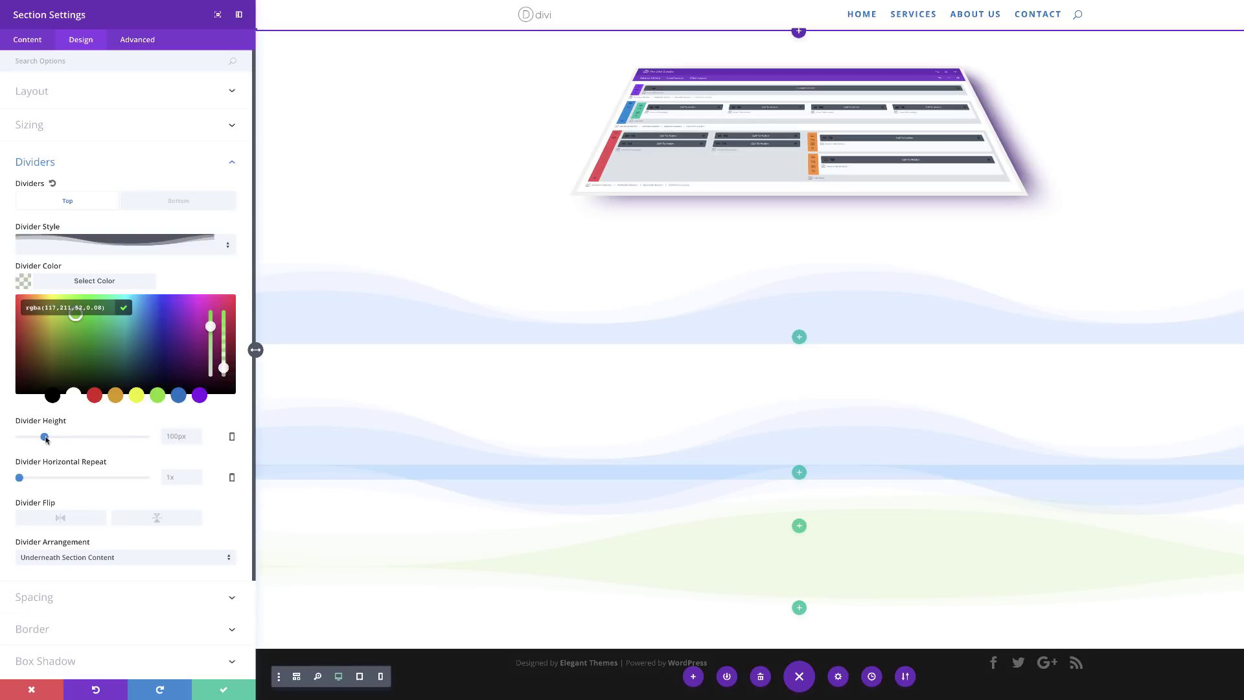
{"action": "left_click_drag", "start_coordinate": [45, 438], "coordinate": [50, 440]}
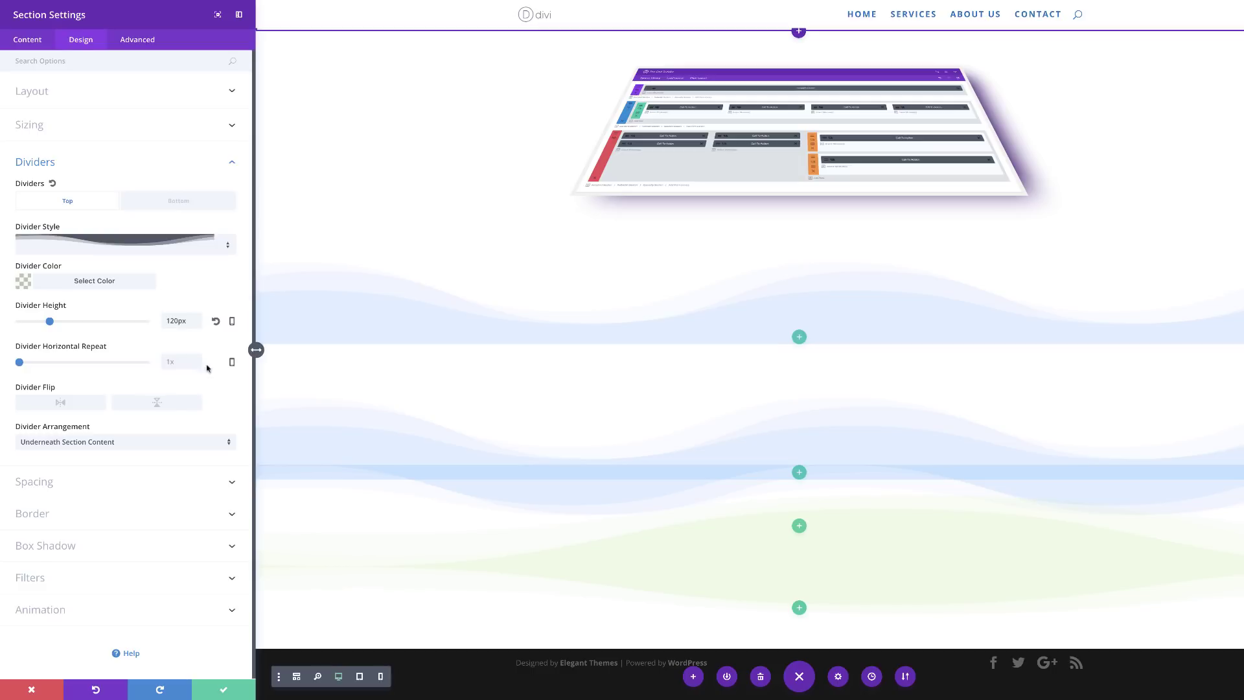
{"action": "left_click", "coordinate": [159, 404]}
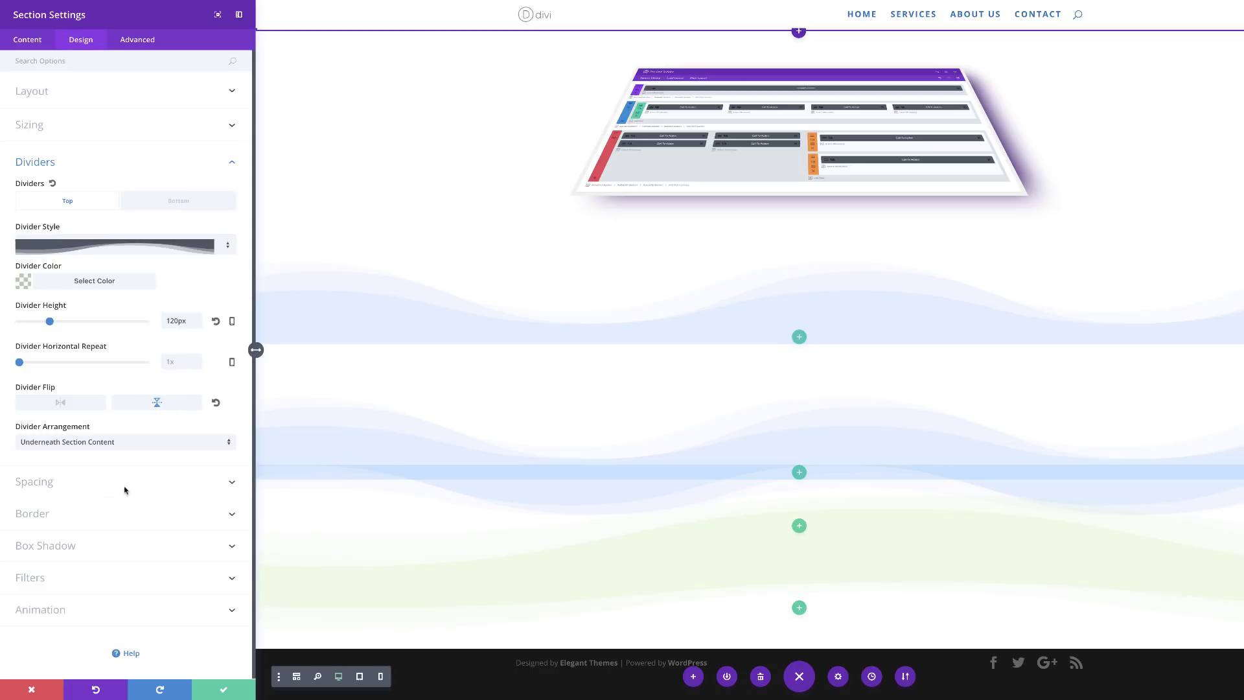
Step: Set the section's custom padding to 0px on all sides, switch its top divider to a horizontal flip only, and save the section
{"action": "left_click", "coordinate": [48, 482]}
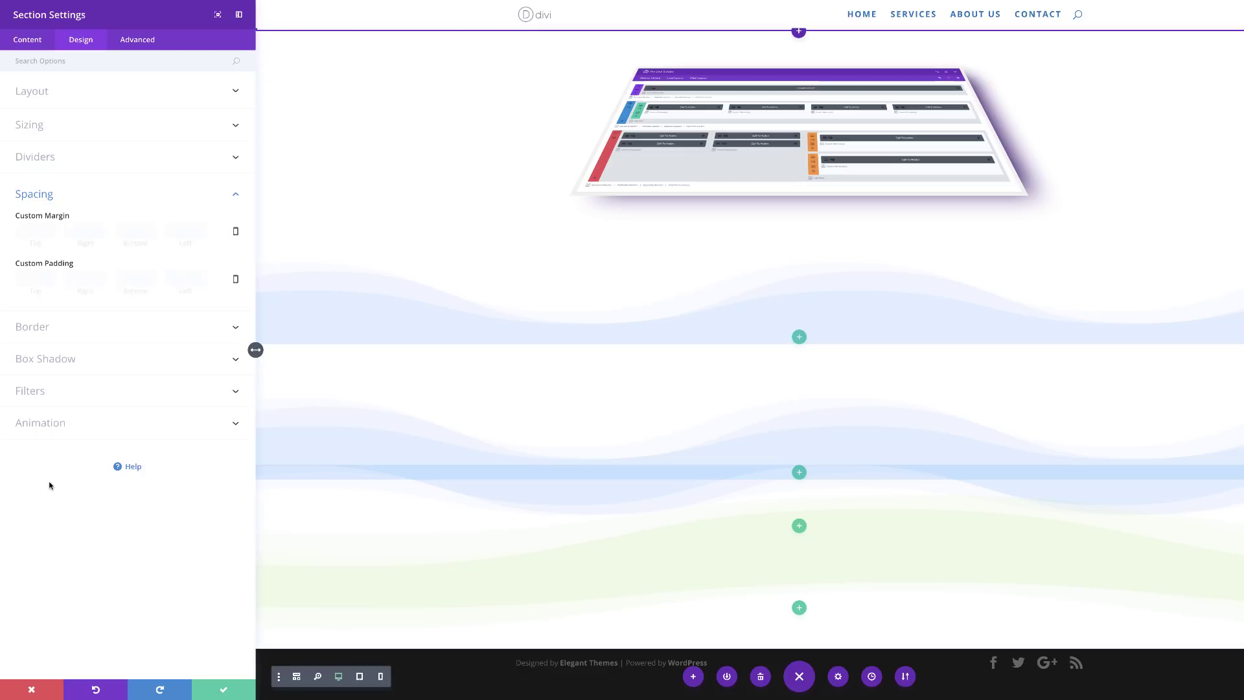
{"action": "left_click", "coordinate": [37, 286]}
{"action": "type", "text": "0"}
{"action": "left_click", "coordinate": [86, 286]}
{"action": "type", "text": "0"}
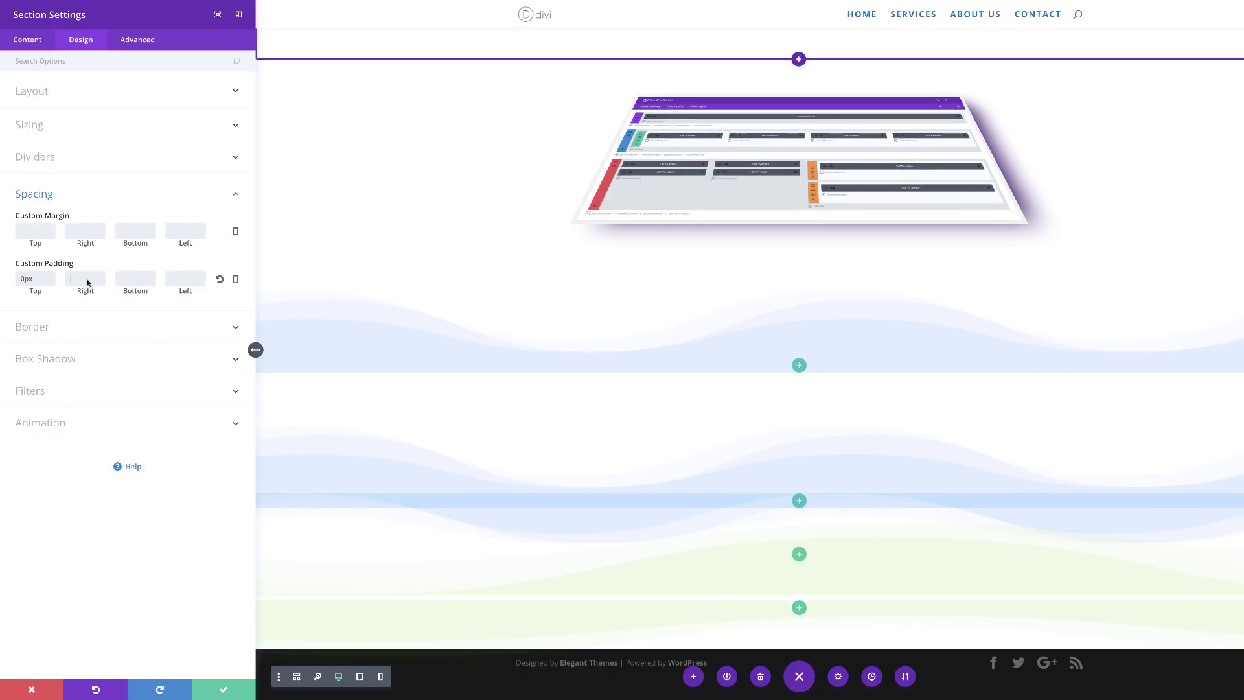
{"action": "left_click", "coordinate": [136, 282]}
{"action": "type", "text": "0"}
{"action": "left_click", "coordinate": [187, 285]}
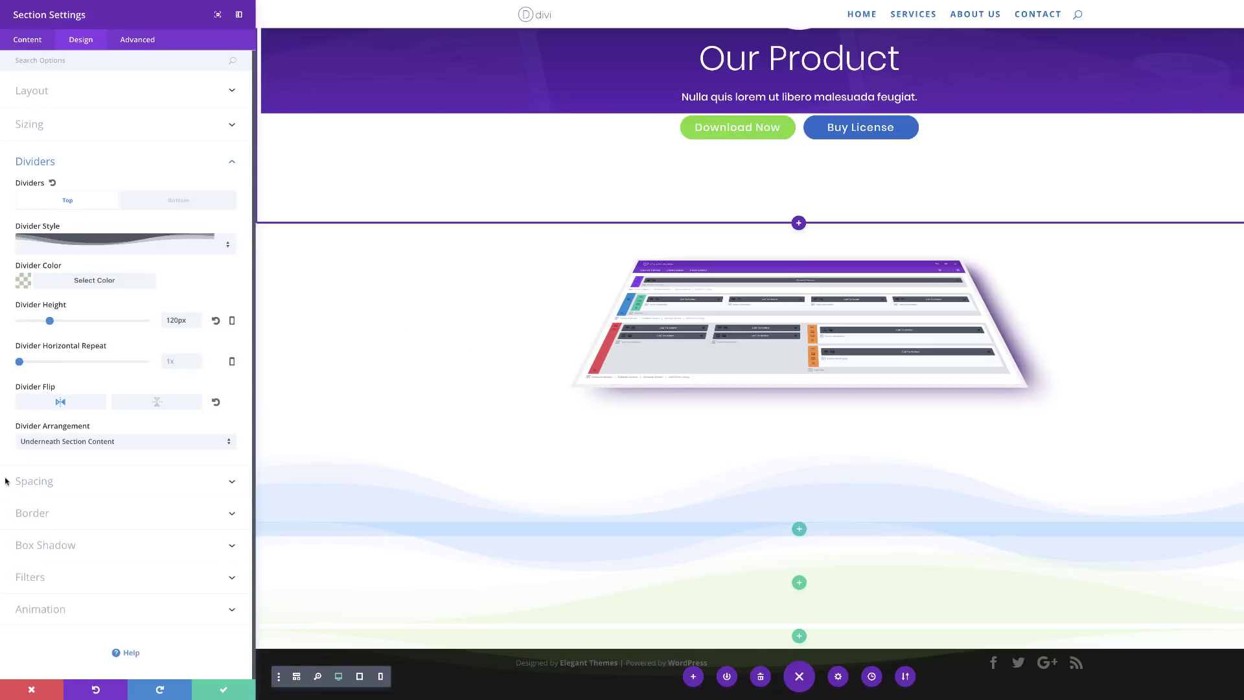
{"action": "left_click", "coordinate": [224, 691]}
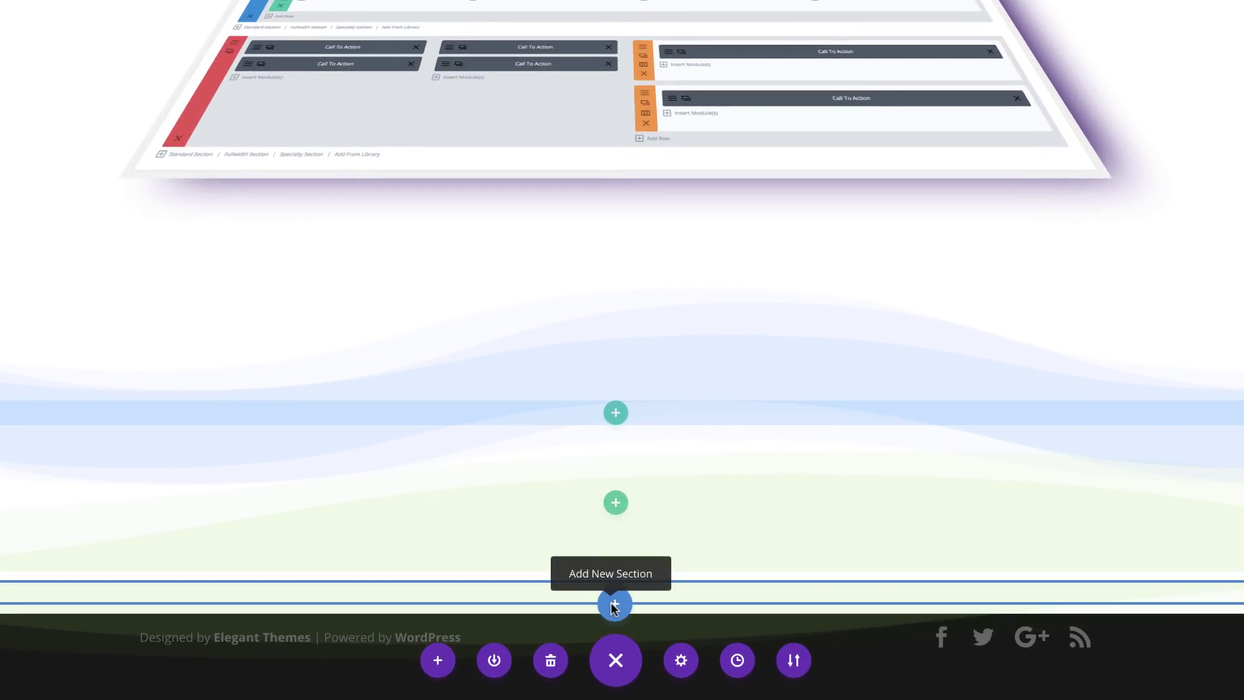
Step: Insert another regular section above the footer and give it a top divider in the layered gentle wave style
{"action": "left_click", "coordinate": [613, 604]}
{"action": "left_click", "coordinate": [509, 544]}
{"action": "left_click", "coordinate": [510, 543]}
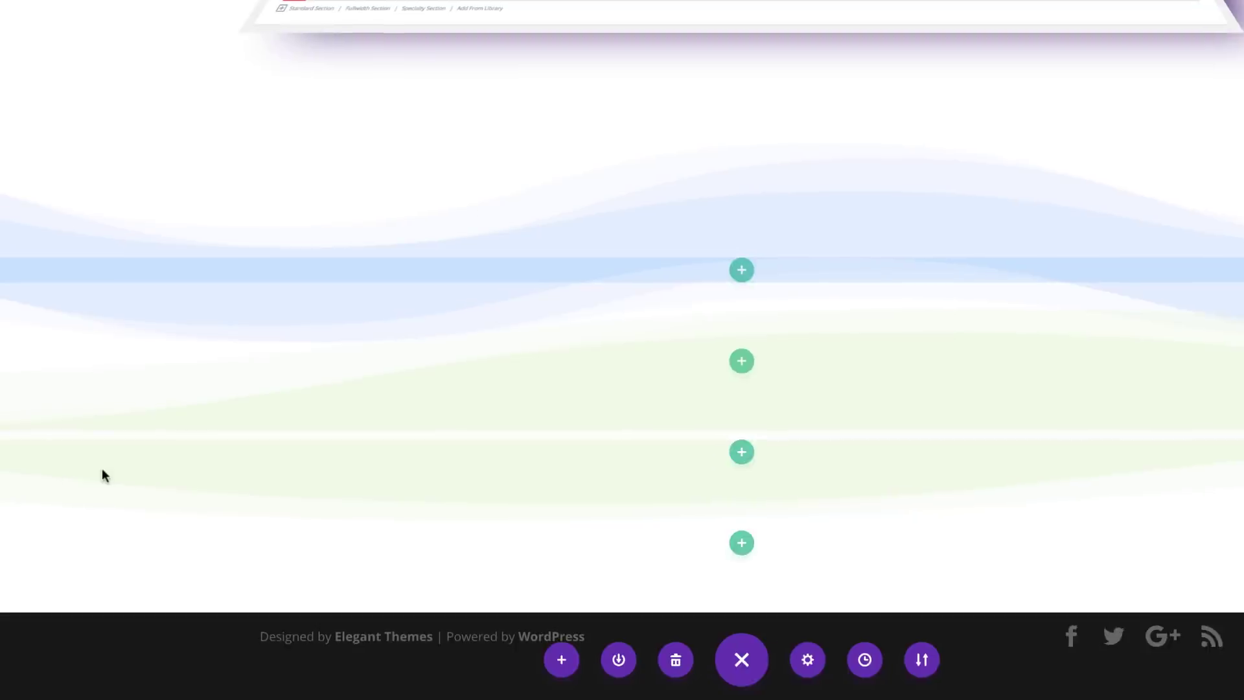
{"action": "left_click", "coordinate": [44, 482]}
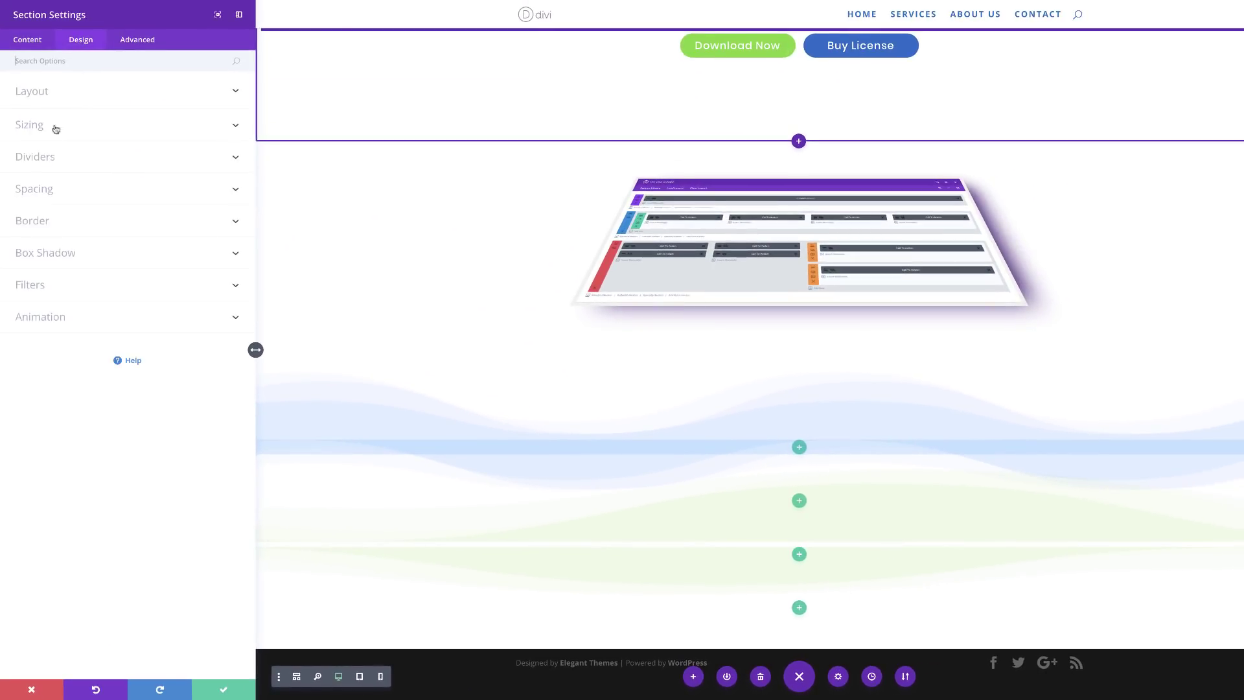
{"action": "left_click", "coordinate": [45, 159]}
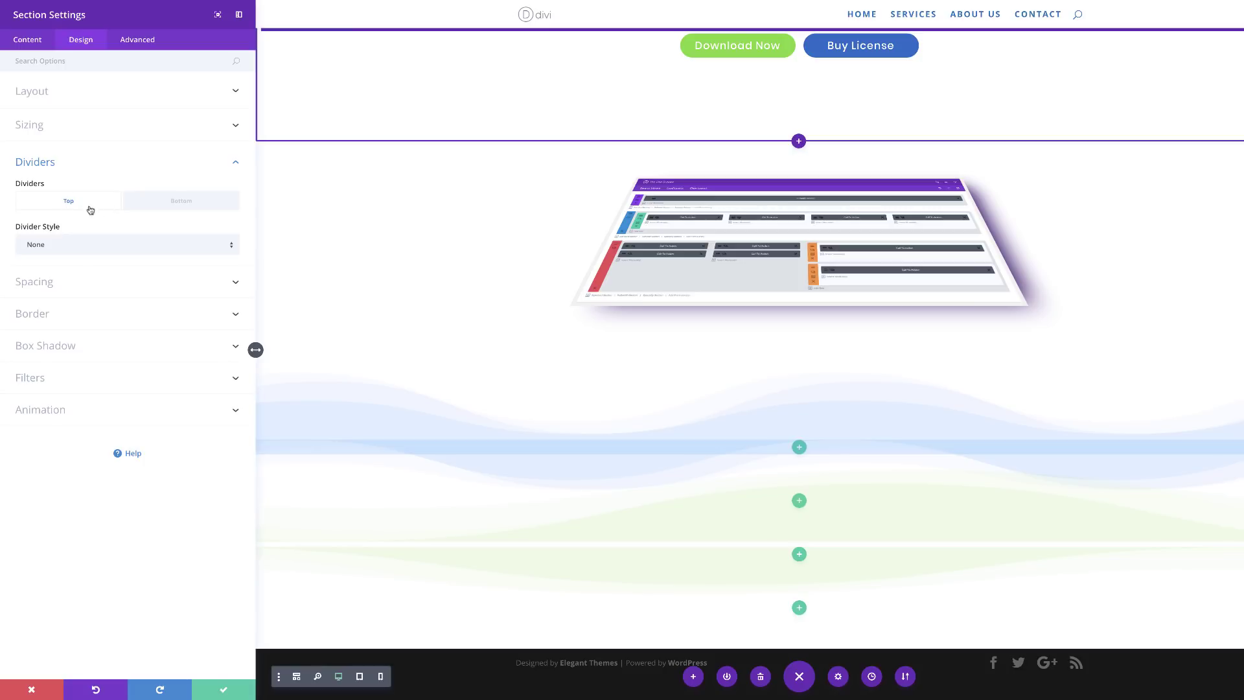
{"action": "left_click", "coordinate": [70, 248]}
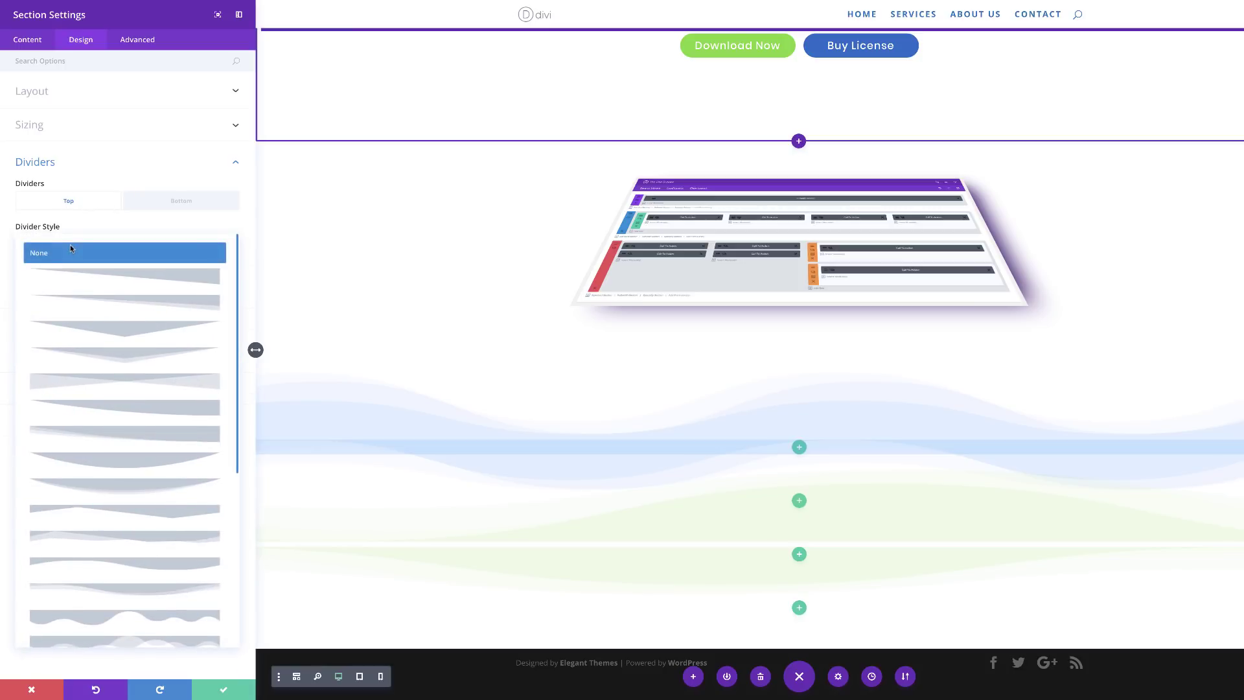
{"action": "left_click", "coordinate": [175, 584]}
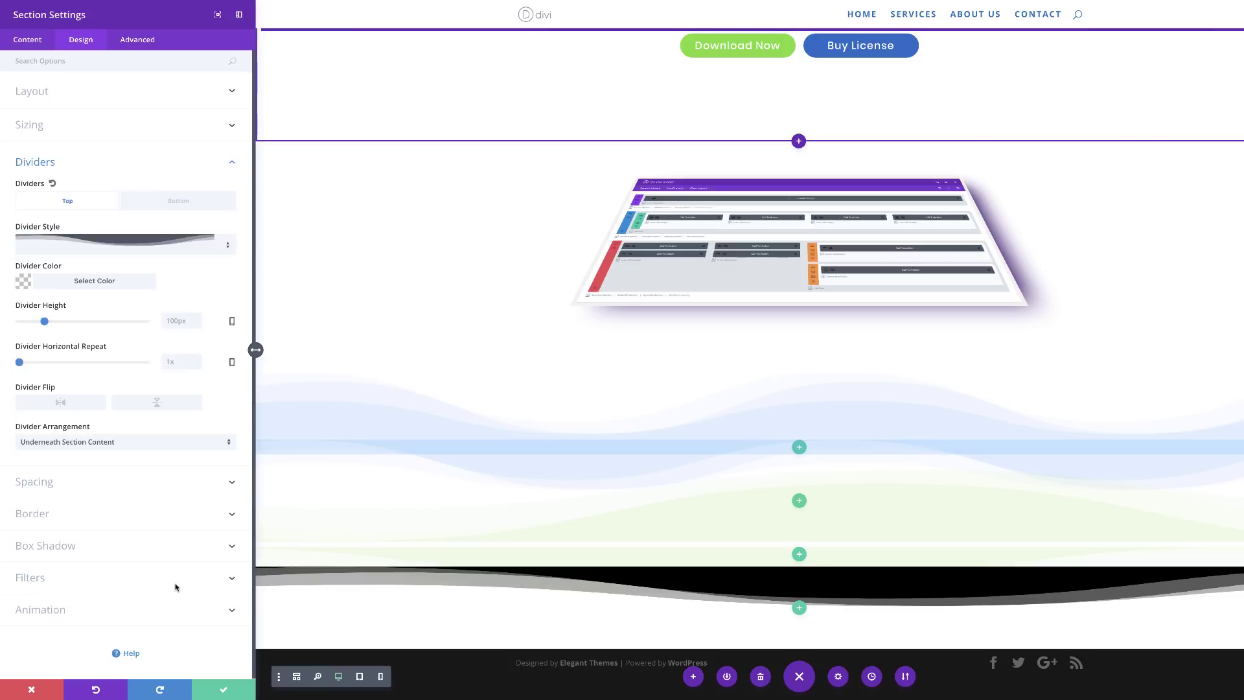
Step: Set this divider to color rgba(122,112,251,0.12), 186px height and 2x horizontal repeat, flipped both horizontally and vertically
{"action": "left_click", "coordinate": [24, 281]}
{"action": "type", "text": "rgba(122,112,251,0.12)"}
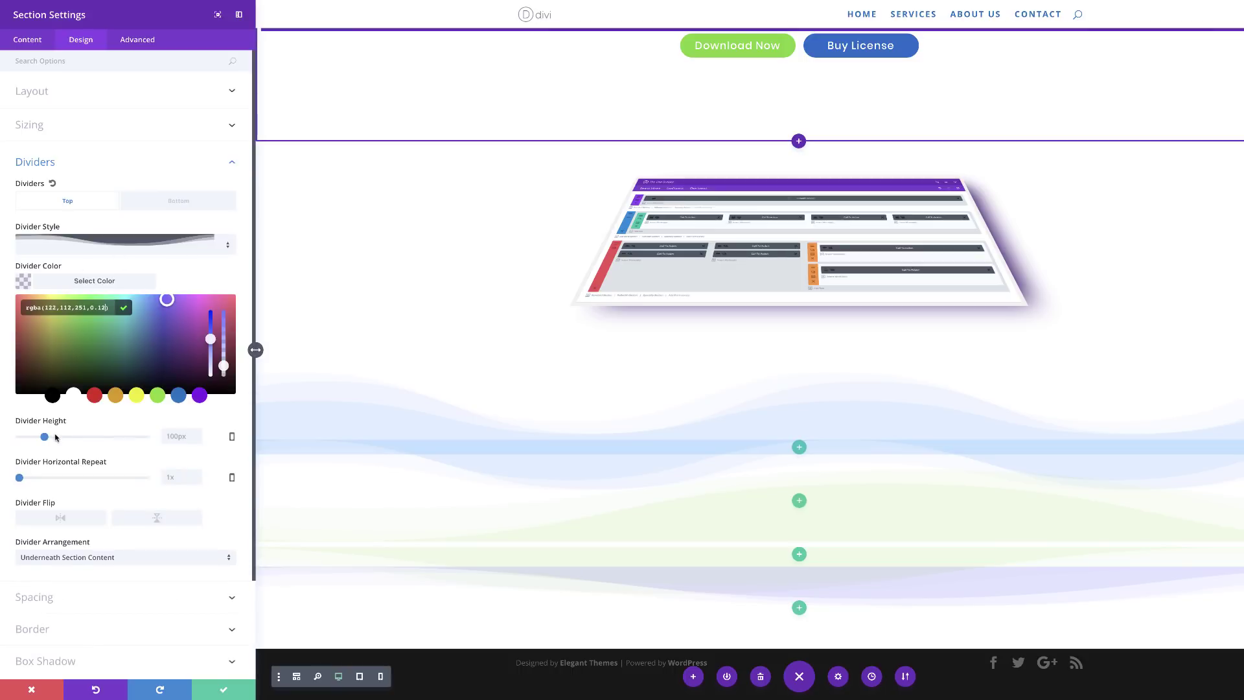
{"action": "left_click_drag", "start_coordinate": [44, 436], "coordinate": [67, 439]}
{"action": "left_click_drag", "start_coordinate": [20, 363], "coordinate": [24, 364]}
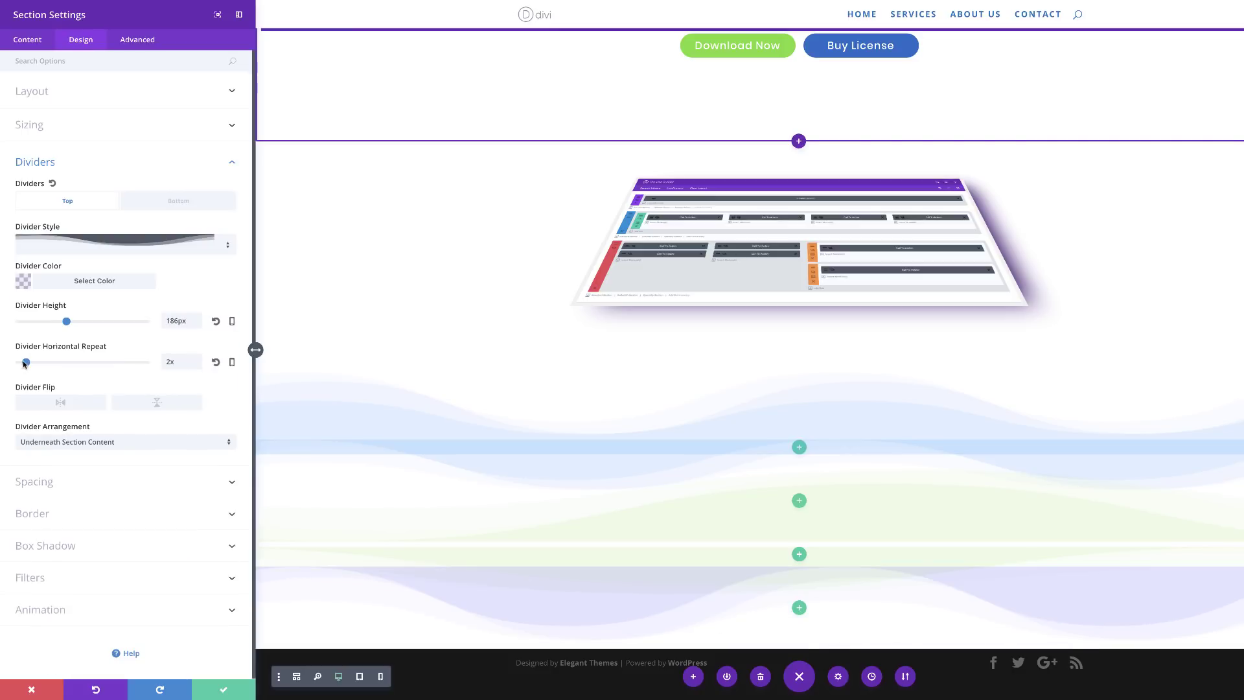
{"action": "left_click", "coordinate": [61, 401]}
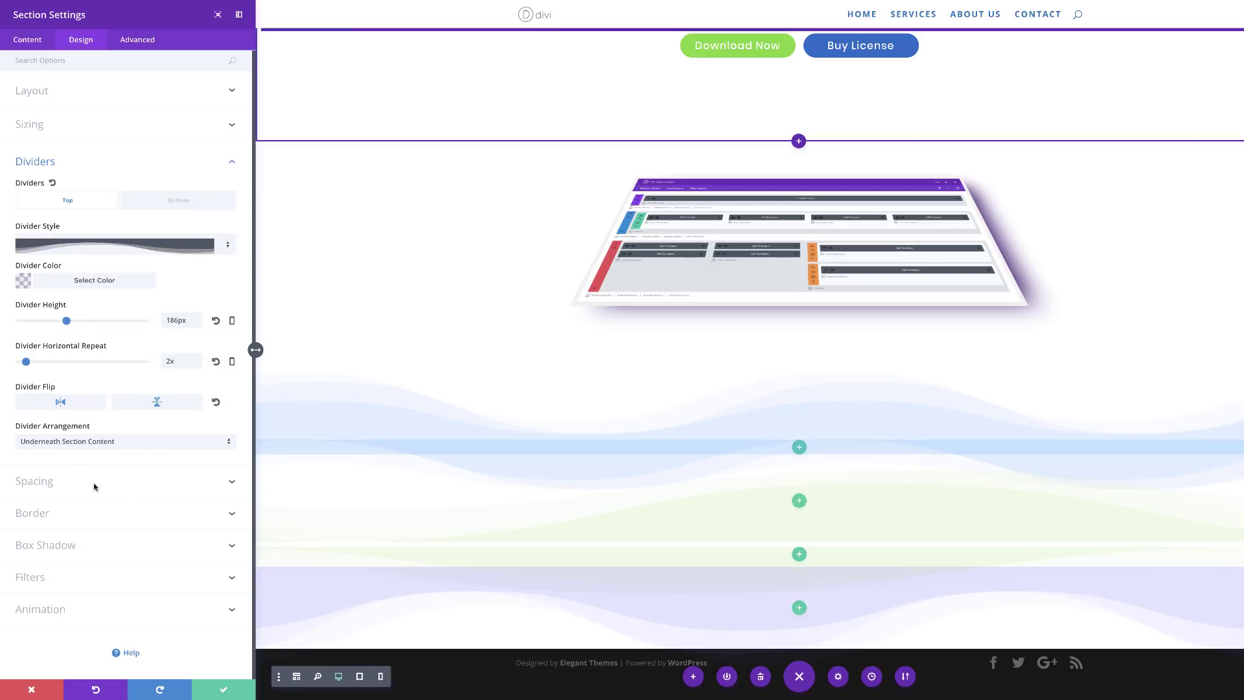
Step: Give the section a 400px bottom margin and 0px padding on all sides, and save it
{"action": "left_click", "coordinate": [52, 482]}
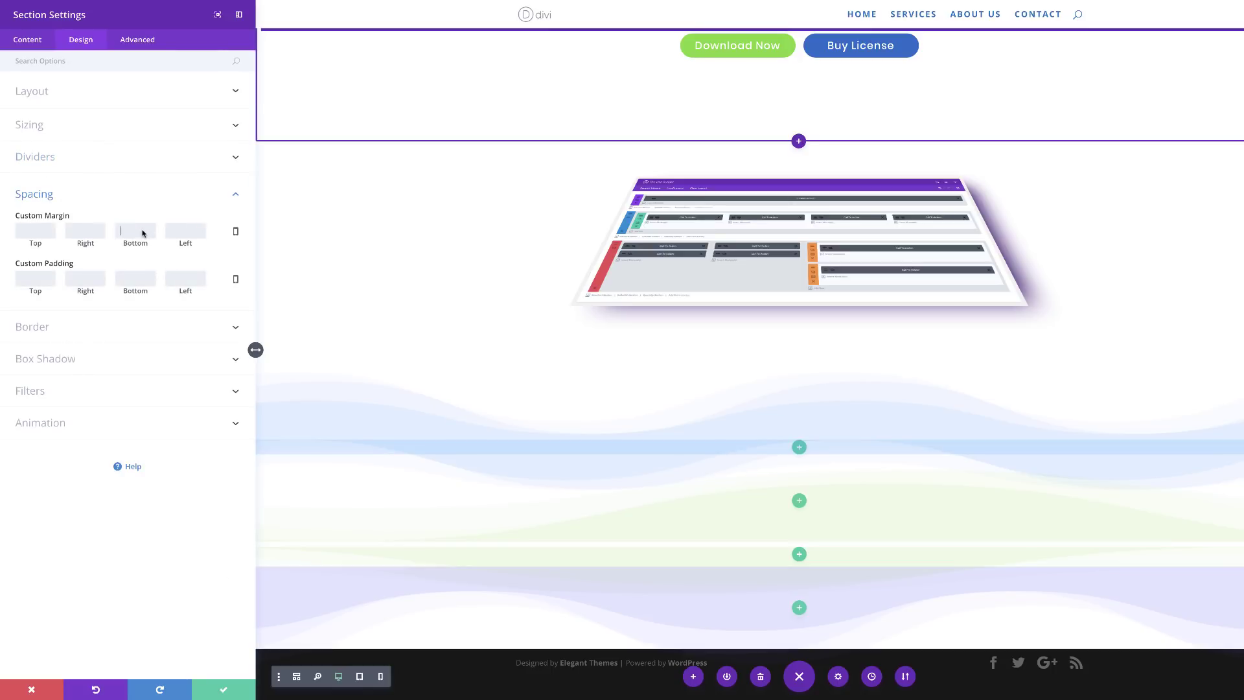
{"action": "type", "text": "400"}
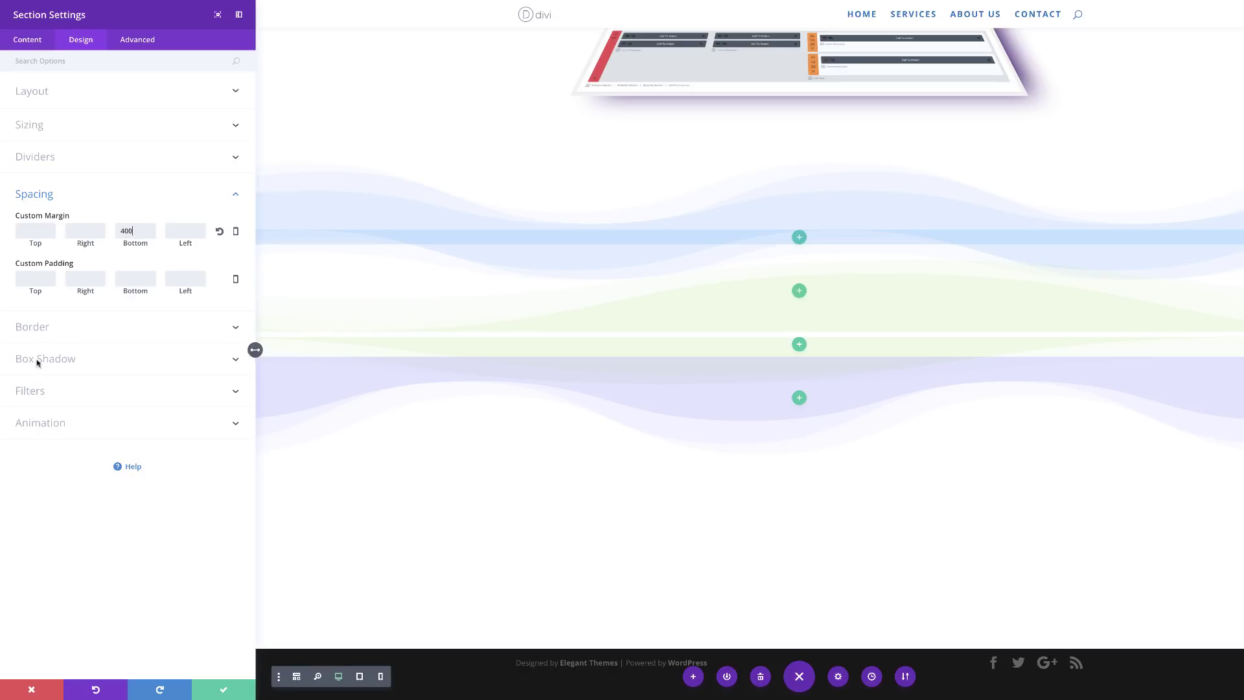
{"action": "left_click", "coordinate": [39, 282]}
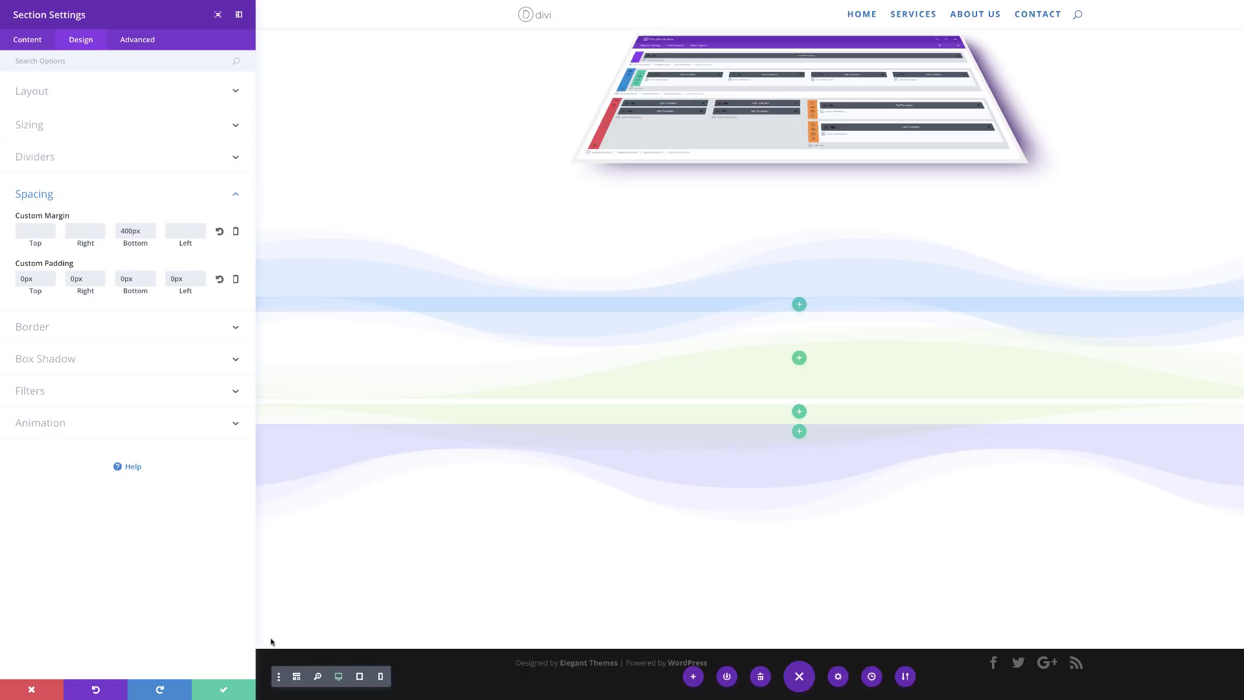
{"action": "left_click", "coordinate": [221, 692]}
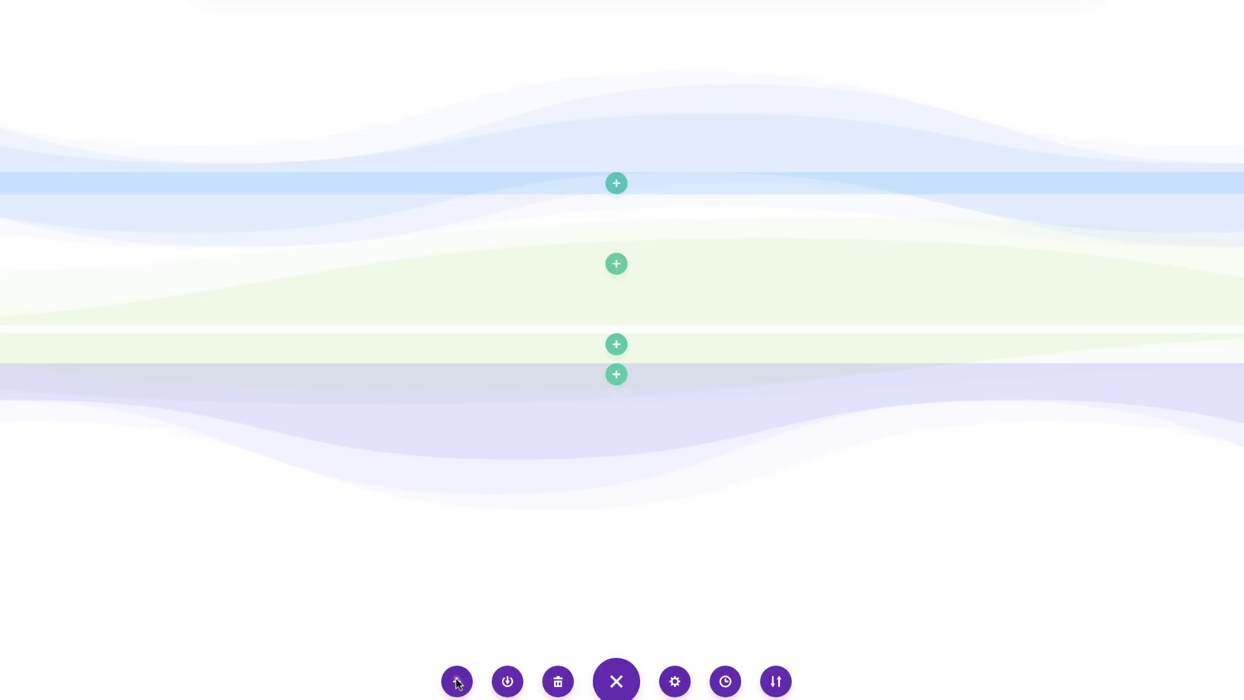
Step: Load the premade Software Marketing Landing Page layout into the page without replacing the existing content
{"action": "left_click", "coordinate": [457, 681]}
{"action": "scroll", "coordinate": [609, 169], "scroll_direction": "down", "scroll_amount": 5}
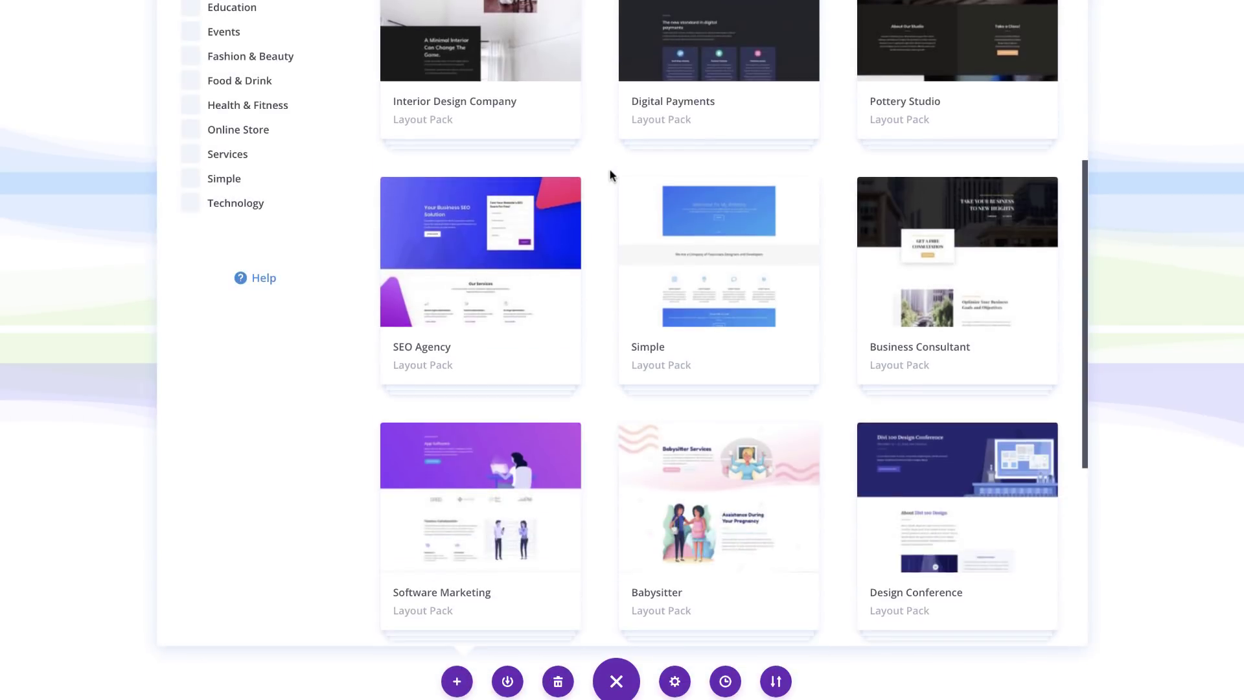
{"action": "scroll", "coordinate": [609, 173], "scroll_direction": "down", "scroll_amount": 2}
{"action": "left_click", "coordinate": [464, 412]}
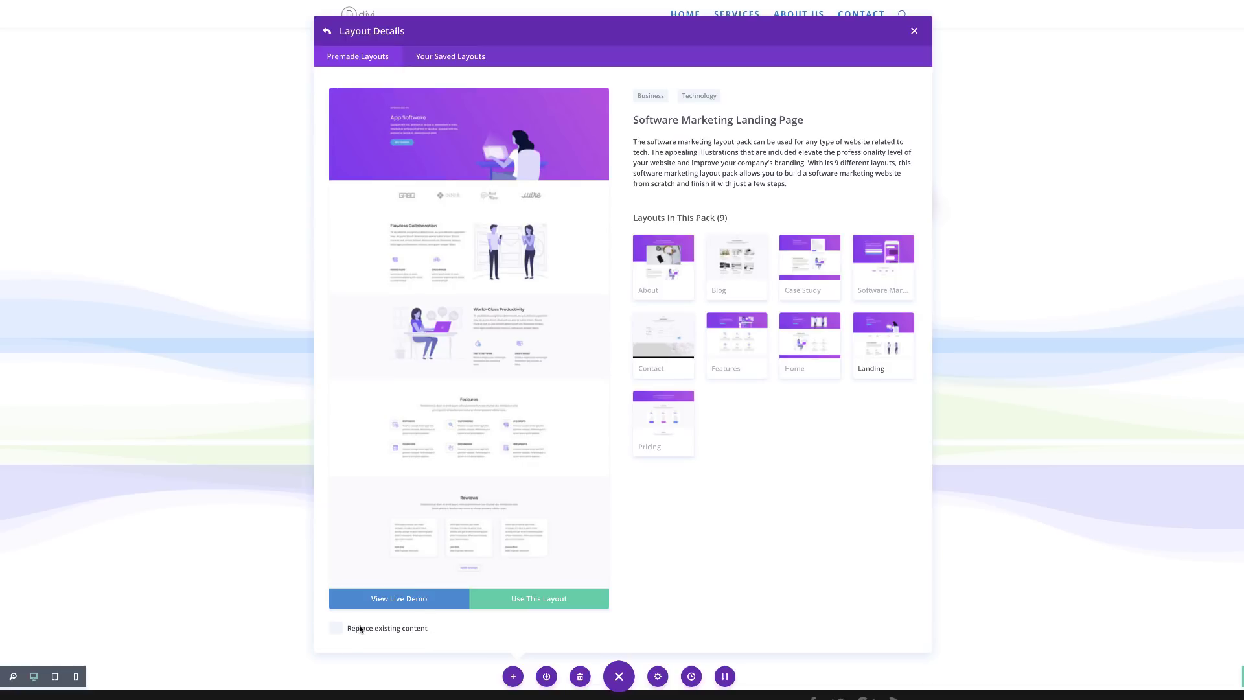
{"action": "left_click", "coordinate": [551, 602]}
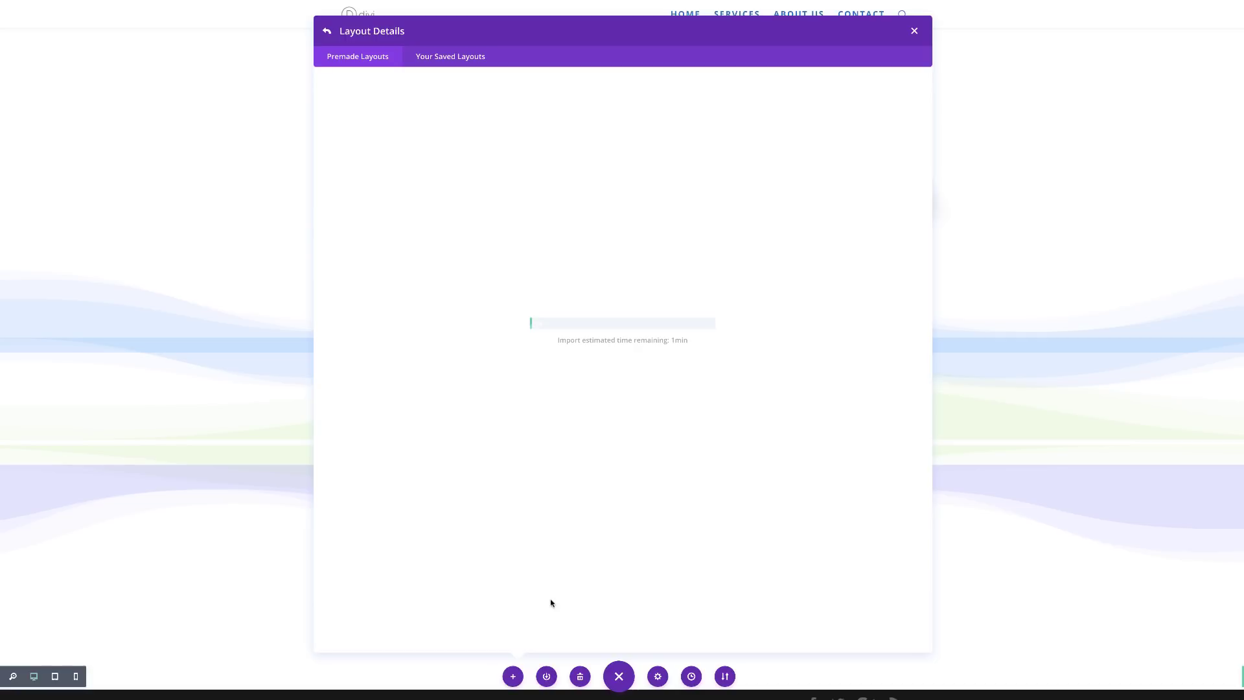
{"action": "scroll", "coordinate": [881, 692], "scroll_direction": "down", "scroll_amount": 1}
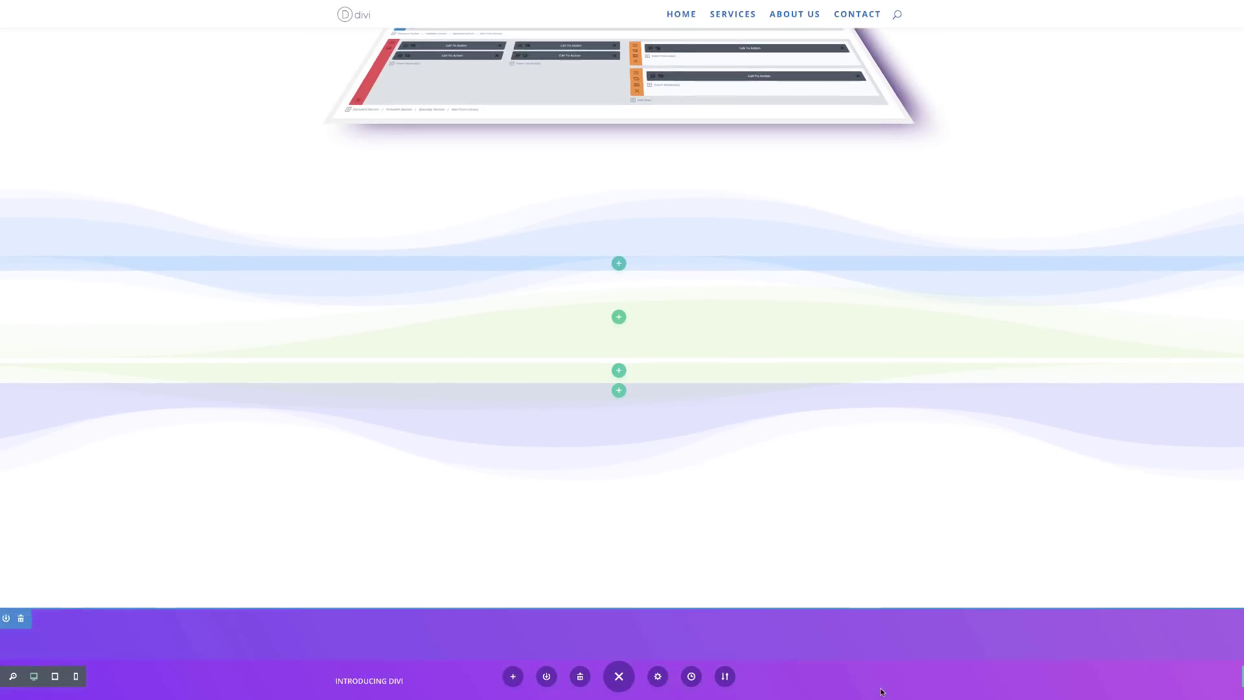
{"action": "scroll", "coordinate": [882, 692], "scroll_direction": "down", "scroll_amount": 8}
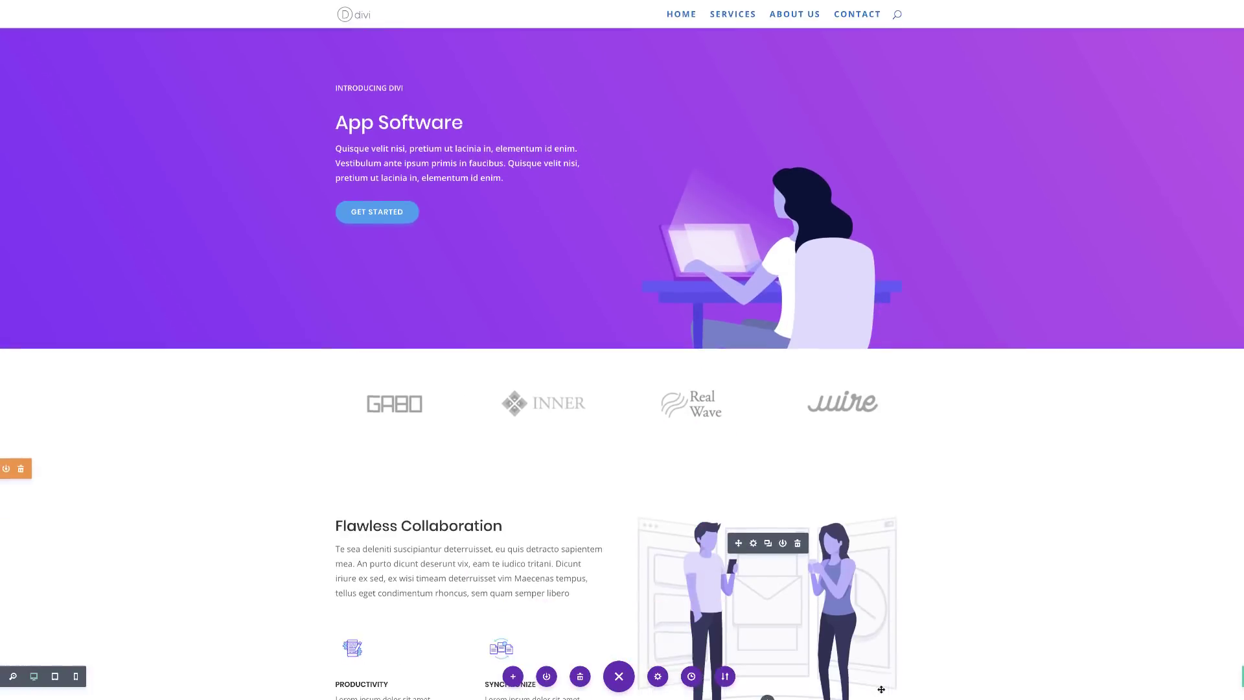
Step: Delete the imported App Software hero section and the client logo section beneath it
{"action": "scroll", "coordinate": [881, 689], "scroll_direction": "down", "scroll_amount": 18}
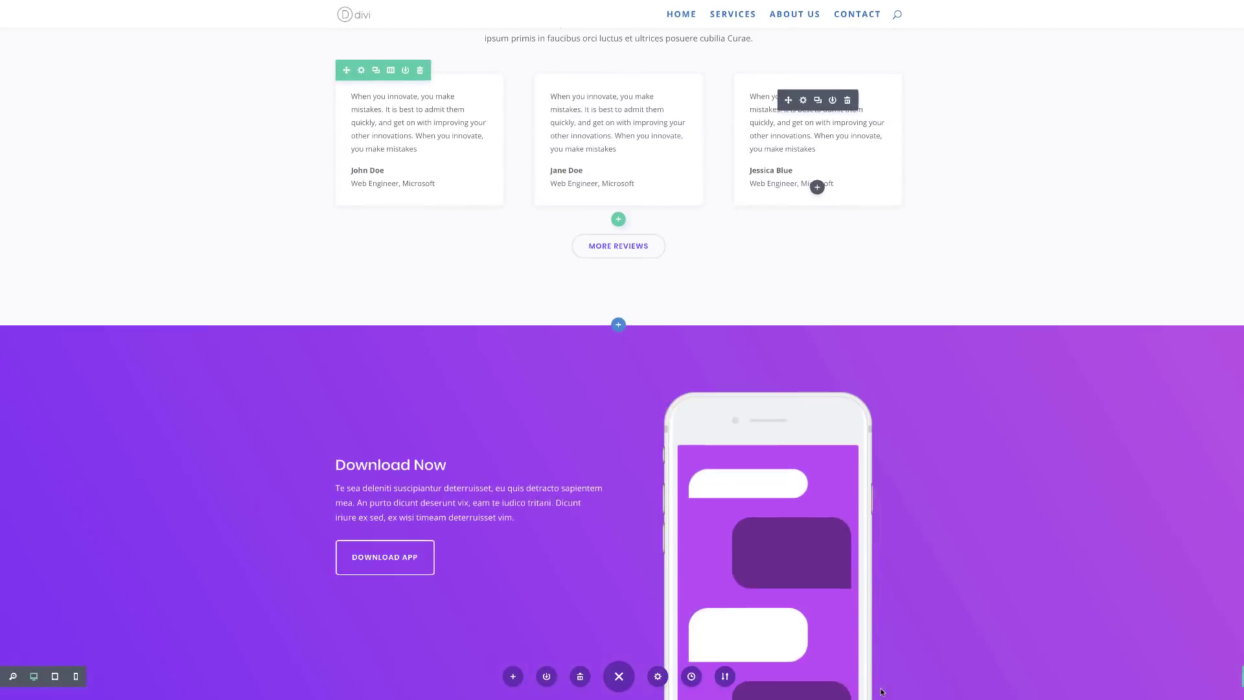
{"action": "scroll", "coordinate": [881, 692], "scroll_direction": "down", "scroll_amount": 5}
{"action": "scroll", "coordinate": [881, 691], "scroll_direction": "up", "scroll_amount": 20}
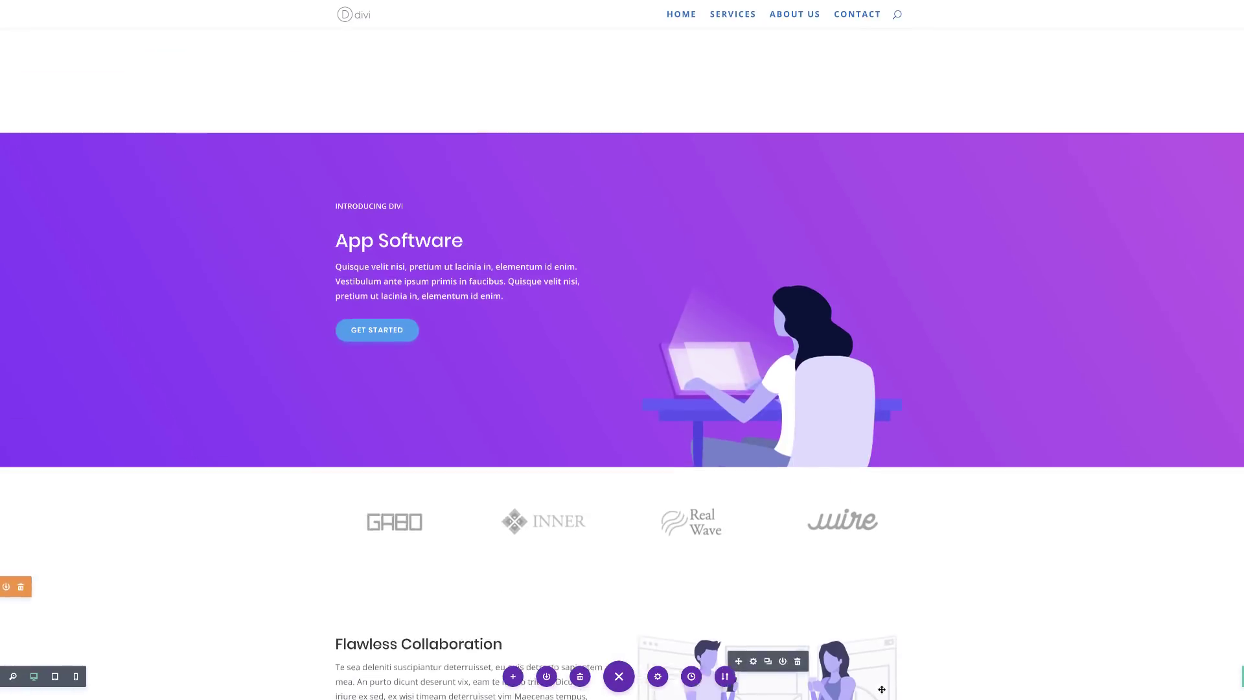
{"action": "scroll", "coordinate": [472, 469], "scroll_direction": "up", "scroll_amount": 6}
{"action": "scroll", "coordinate": [472, 469], "scroll_direction": "down", "scroll_amount": 6}
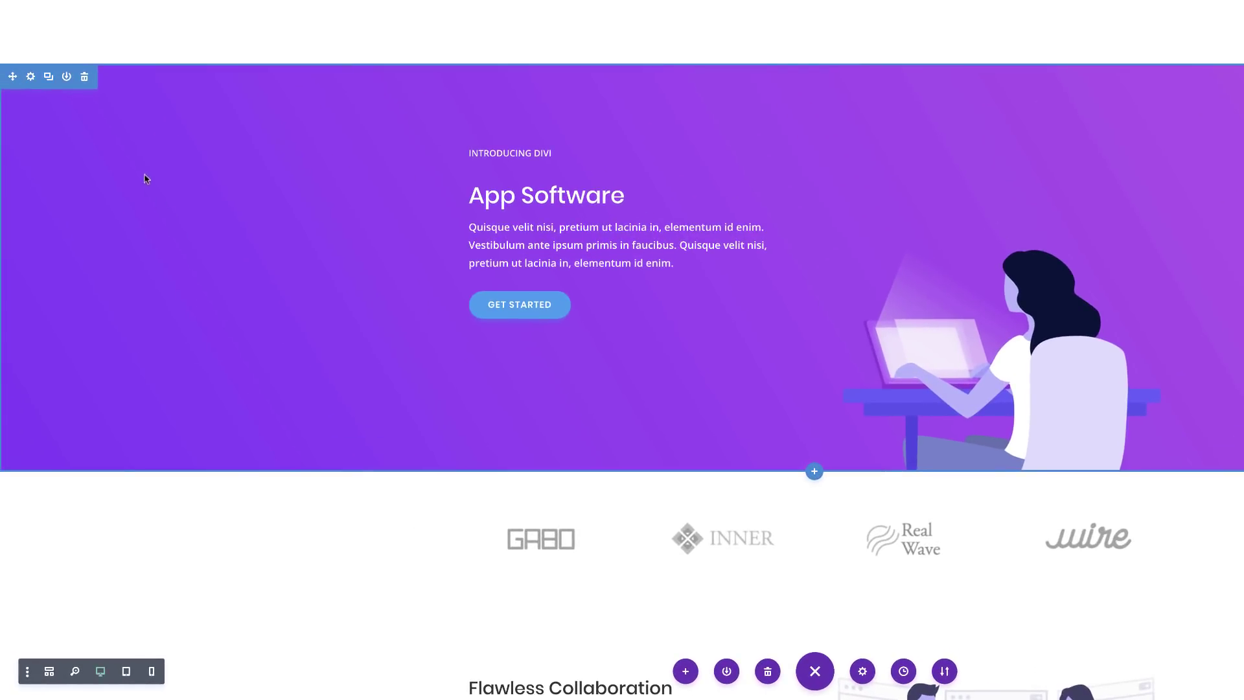
{"action": "left_click", "coordinate": [85, 79]}
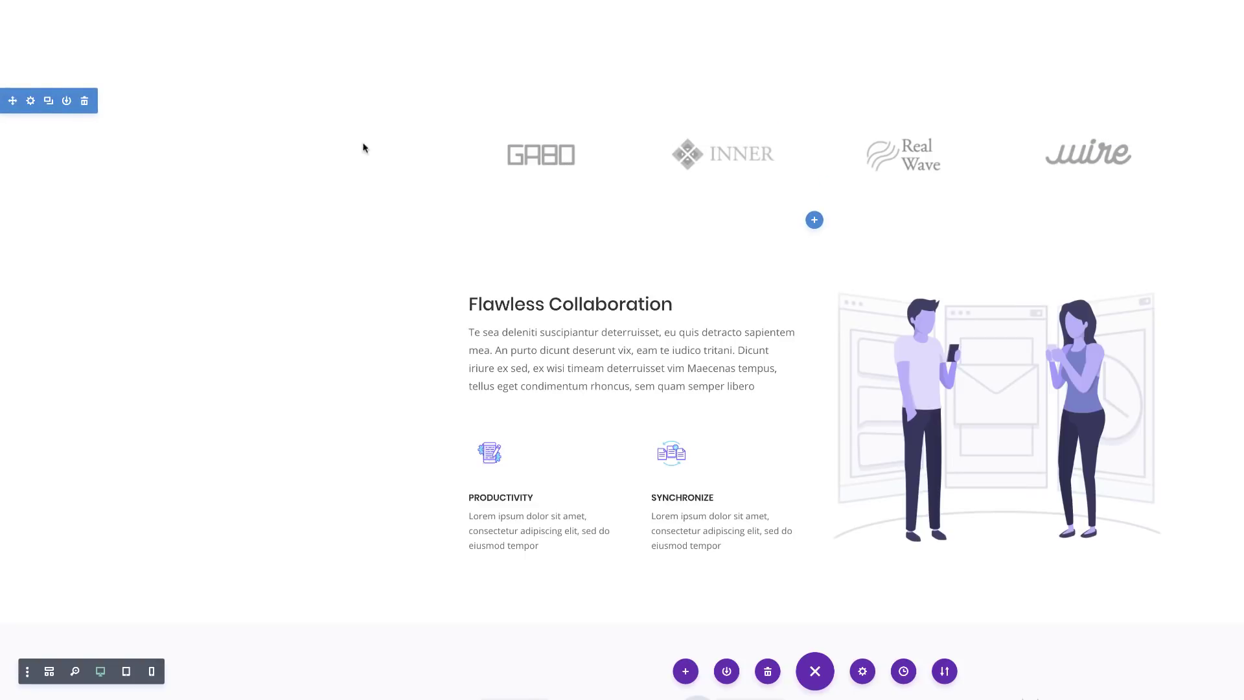
{"action": "left_click", "coordinate": [84, 103]}
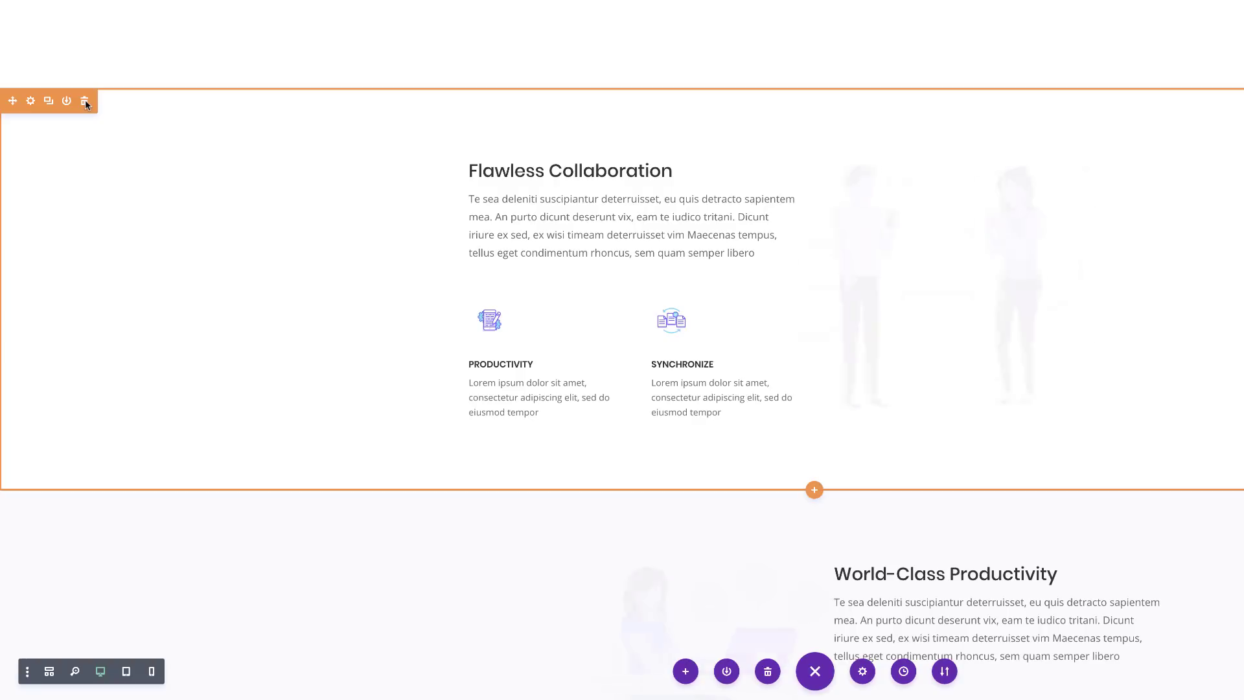
{"action": "key", "text": "ctrl+z"}
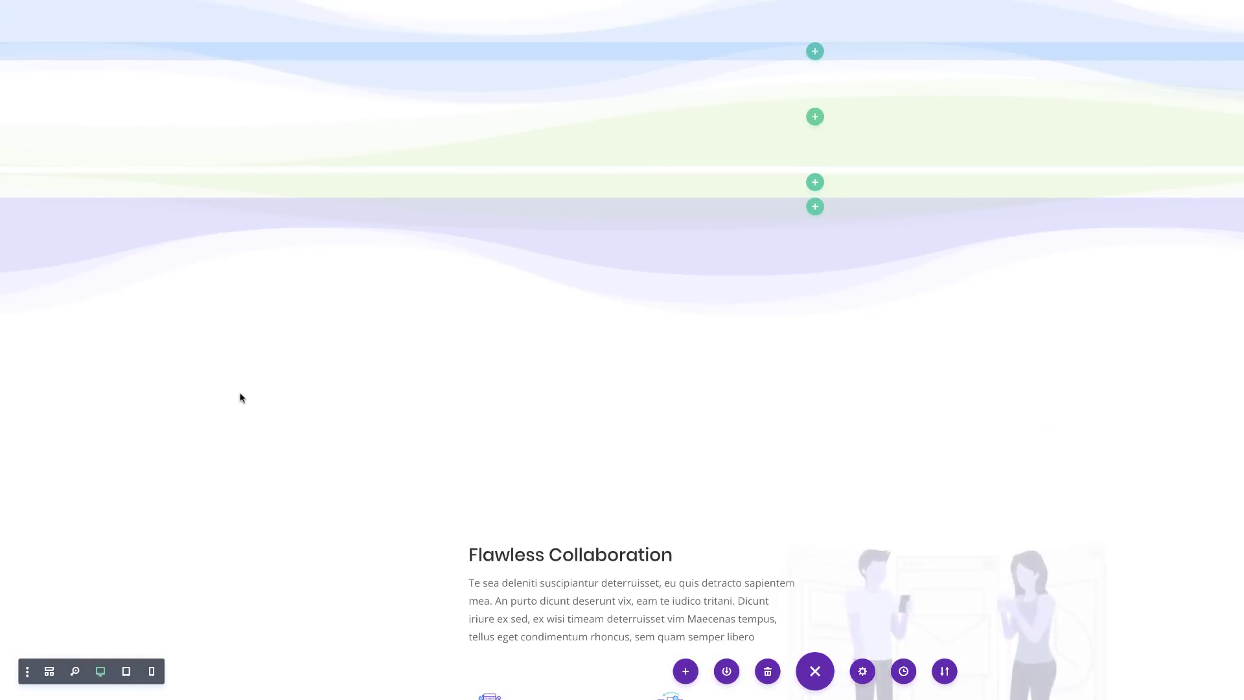
Step: Delete the tilted product image below the header and insert a new Fullwidth Image module in its place
{"action": "scroll", "coordinate": [239, 397], "scroll_direction": "up", "scroll_amount": 8}
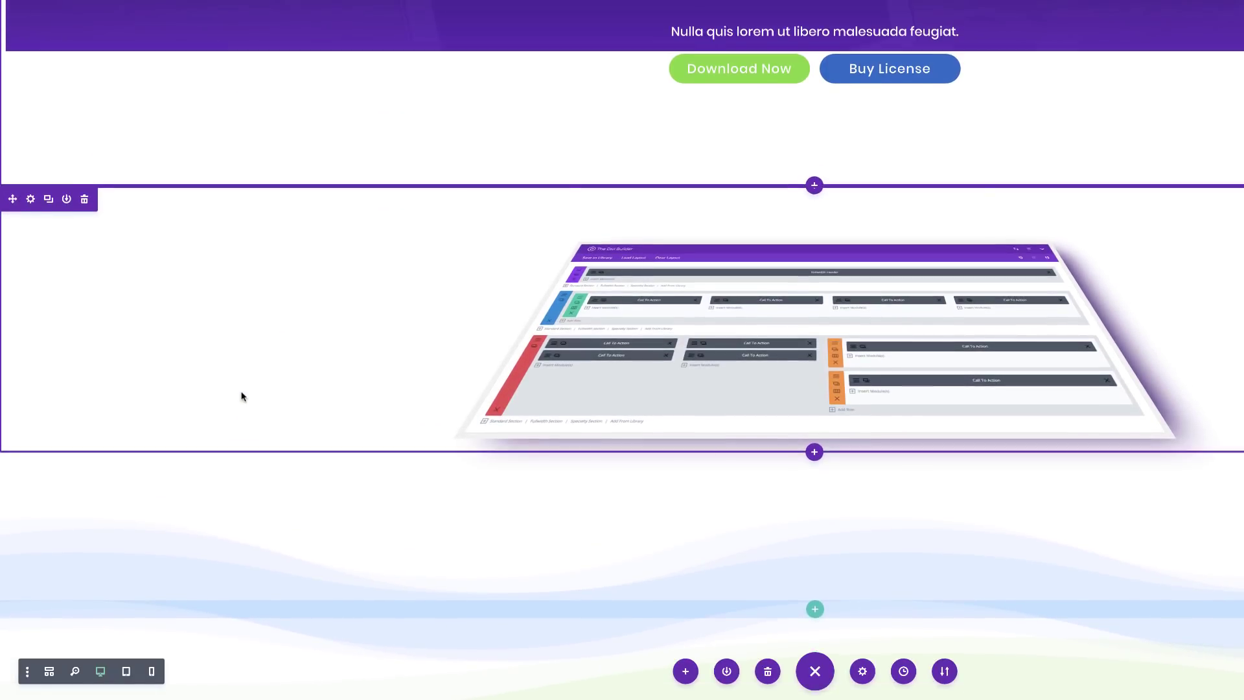
{"action": "scroll", "coordinate": [214, 395], "scroll_direction": "up", "scroll_amount": 3}
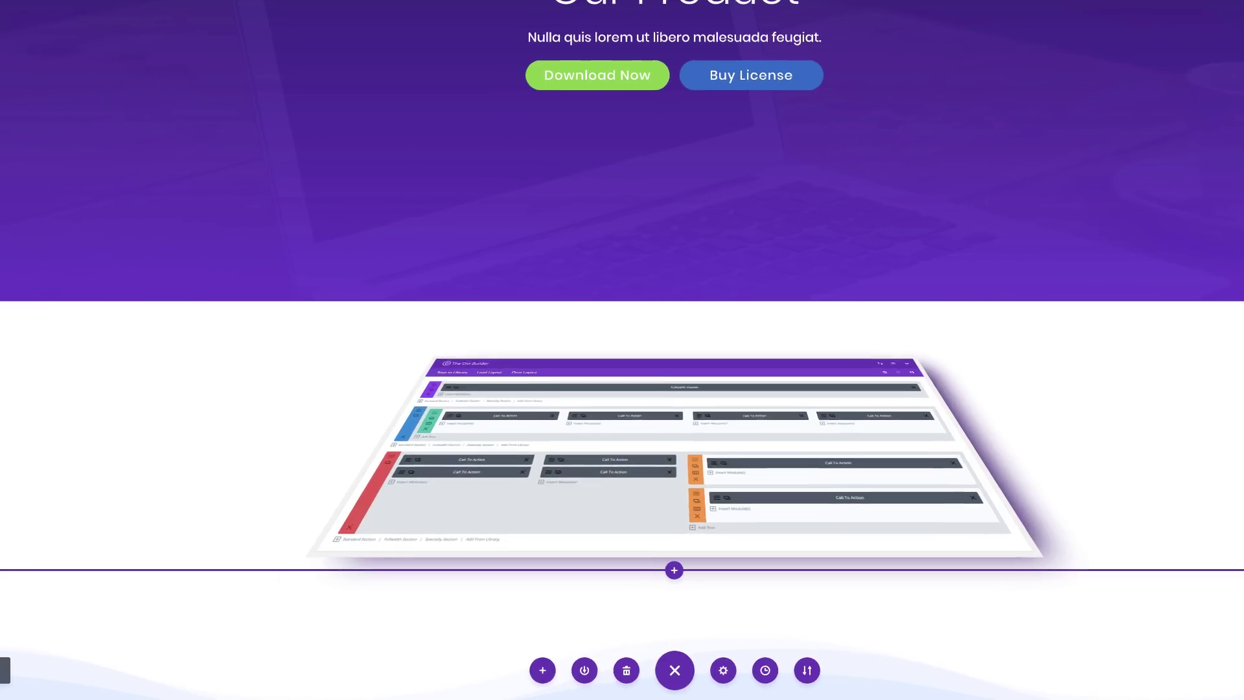
{"action": "left_click", "coordinate": [98, 266]}
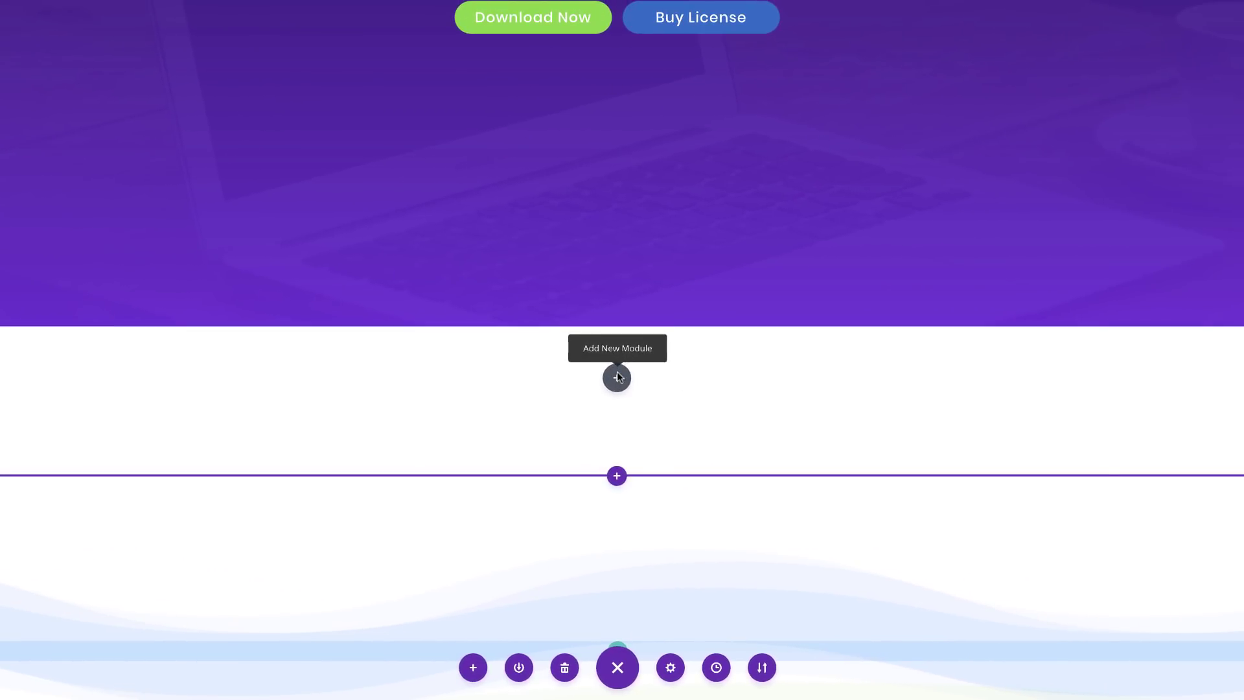
{"action": "left_click", "coordinate": [617, 378]}
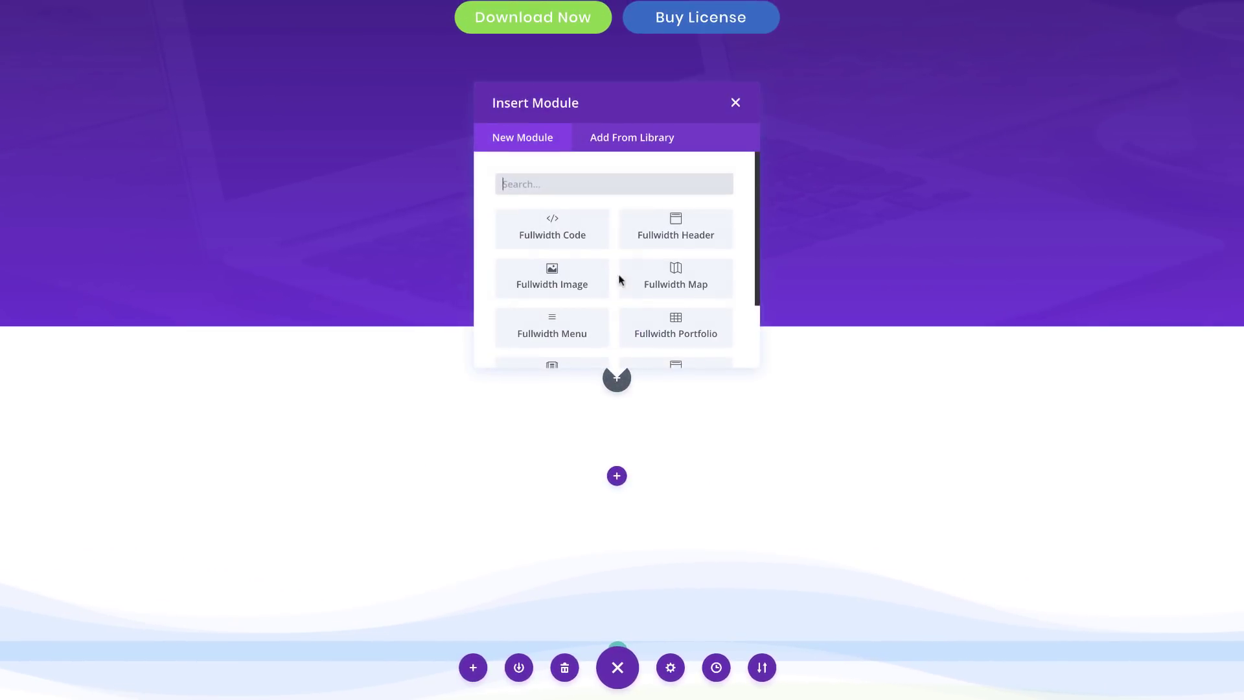
{"action": "left_click", "coordinate": [556, 269]}
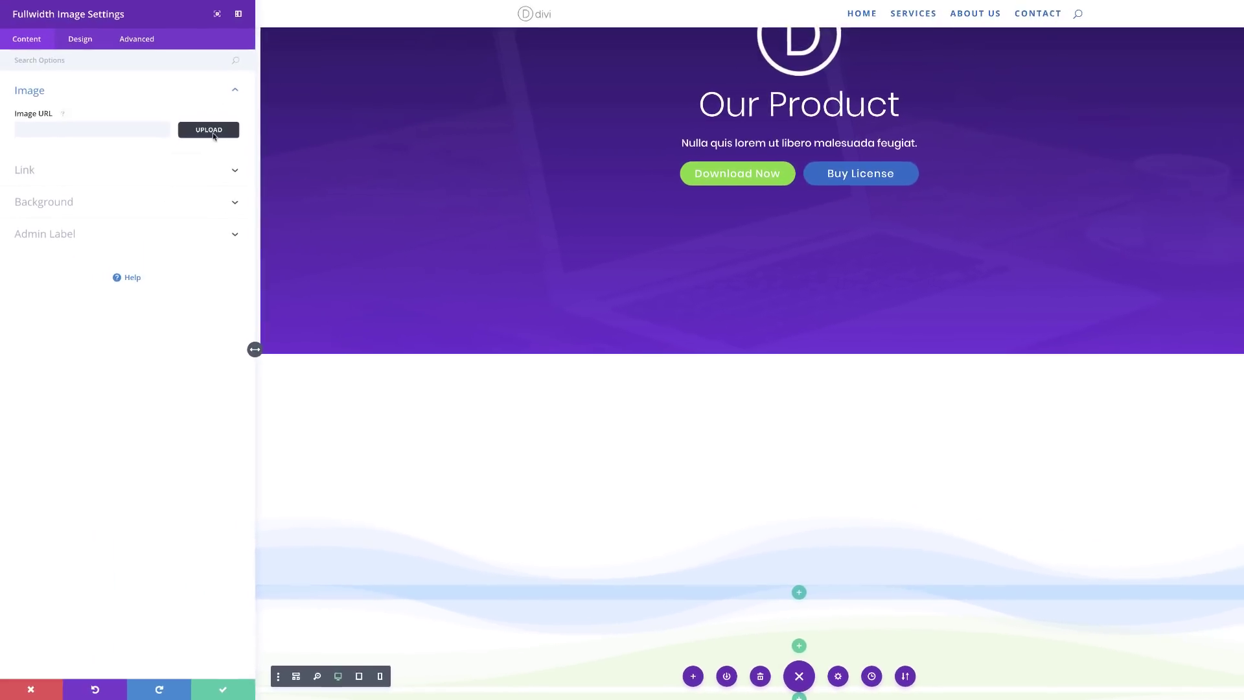
Step: Load the Divi Builder screenshot from the media library into the Fullwidth Image module
{"action": "left_click", "coordinate": [86, 13]}
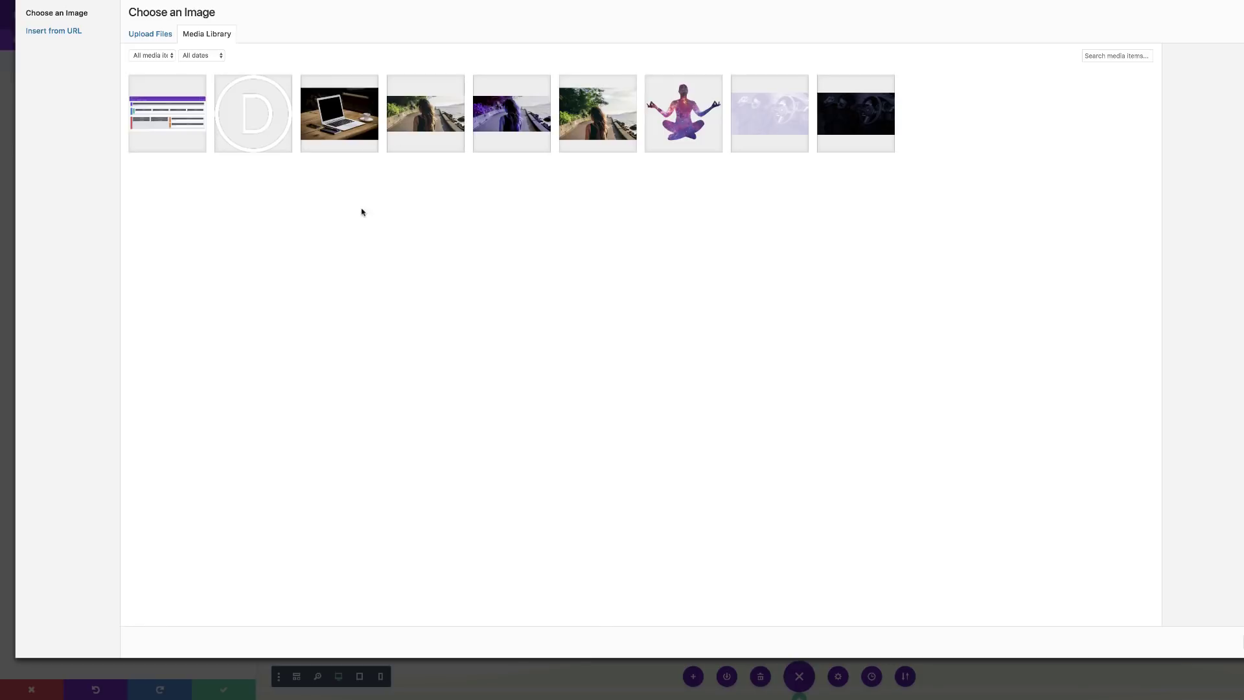
{"action": "left_click", "coordinate": [173, 128]}
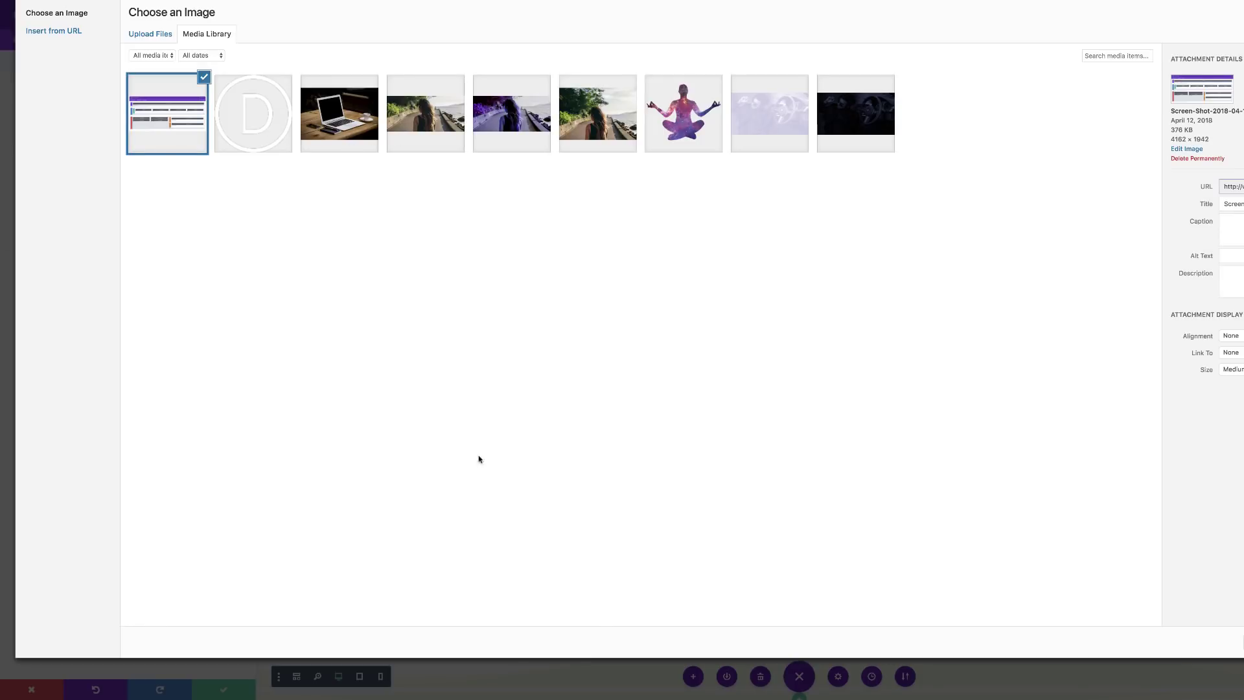
{"action": "left_click", "coordinate": [1239, 641]}
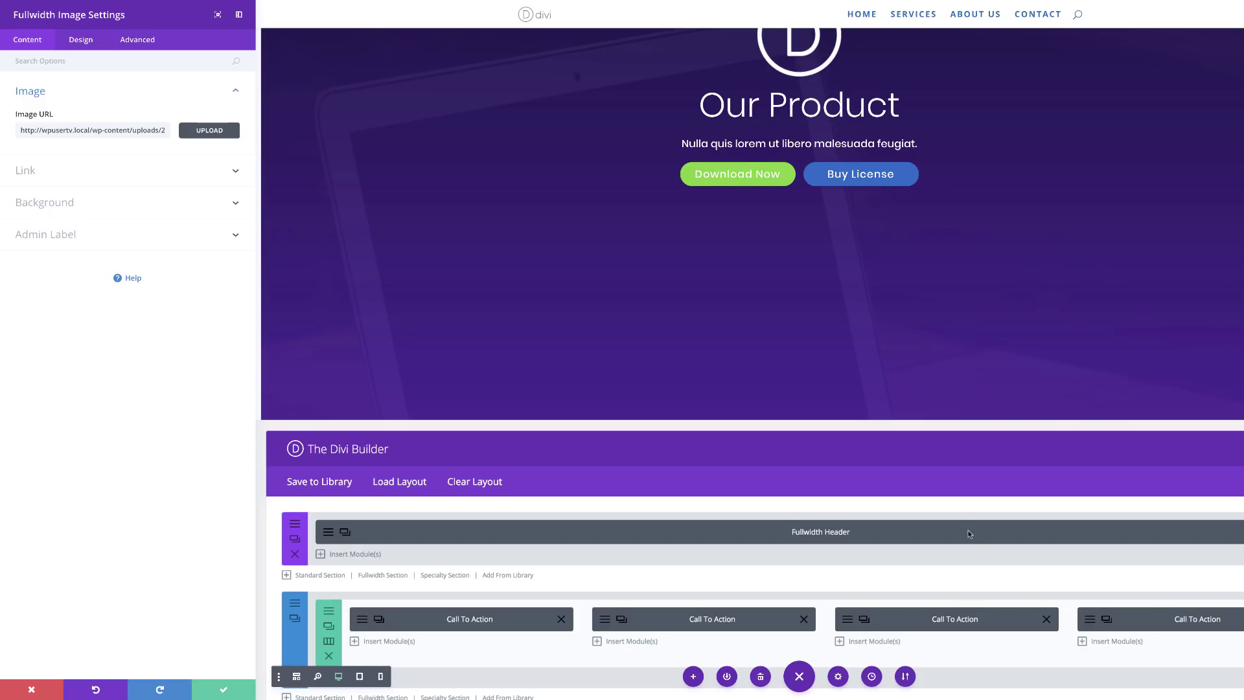
Step: Set the fullwidth image's width to 35% and align it to the center
{"action": "scroll", "coordinate": [969, 533], "scroll_direction": "down", "scroll_amount": 5}
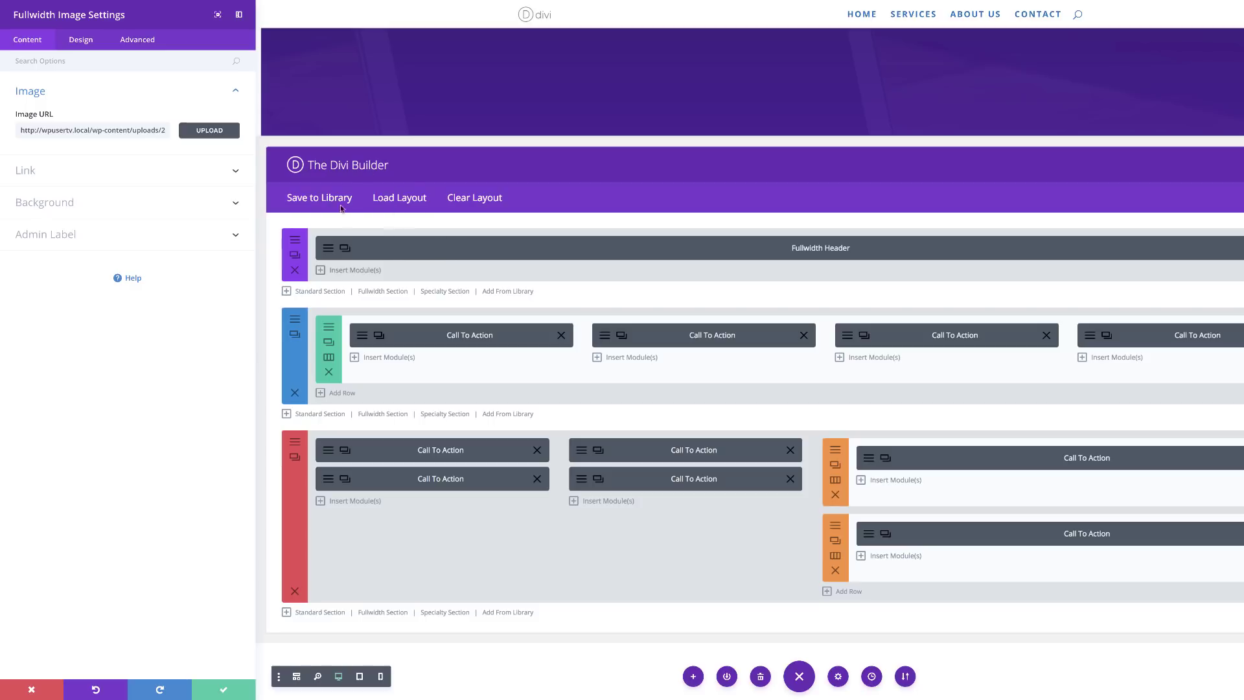
{"action": "left_click", "coordinate": [81, 43]}
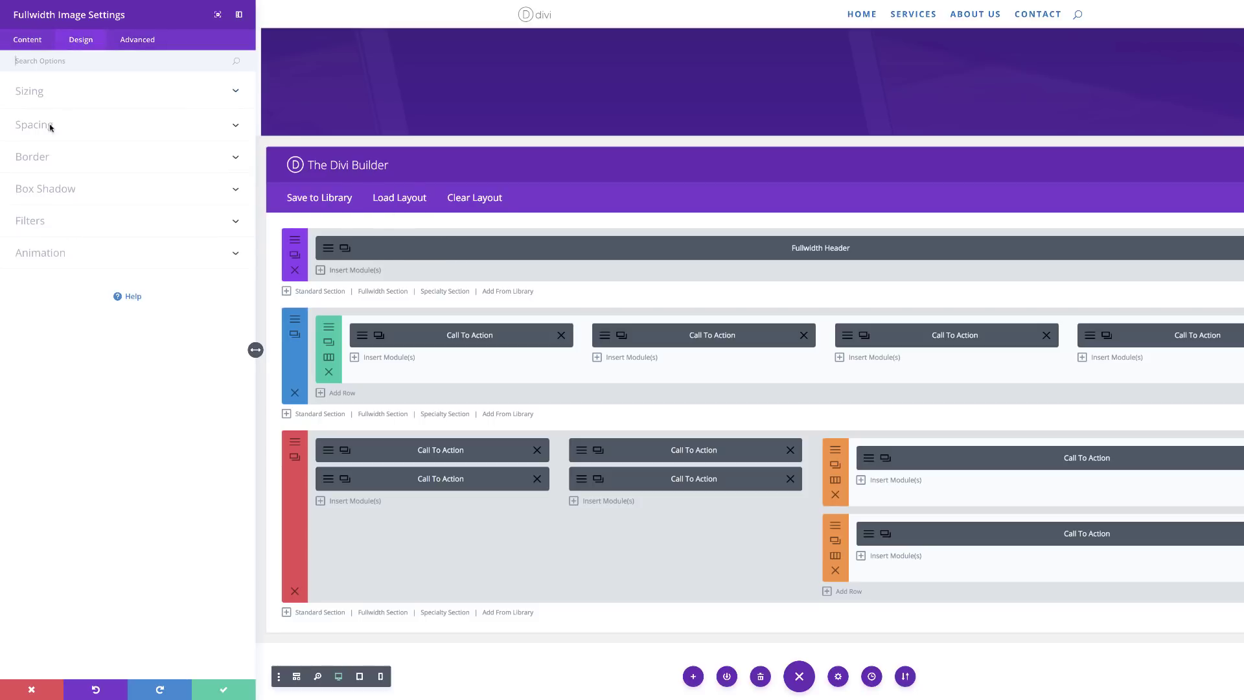
{"action": "left_click", "coordinate": [40, 99]}
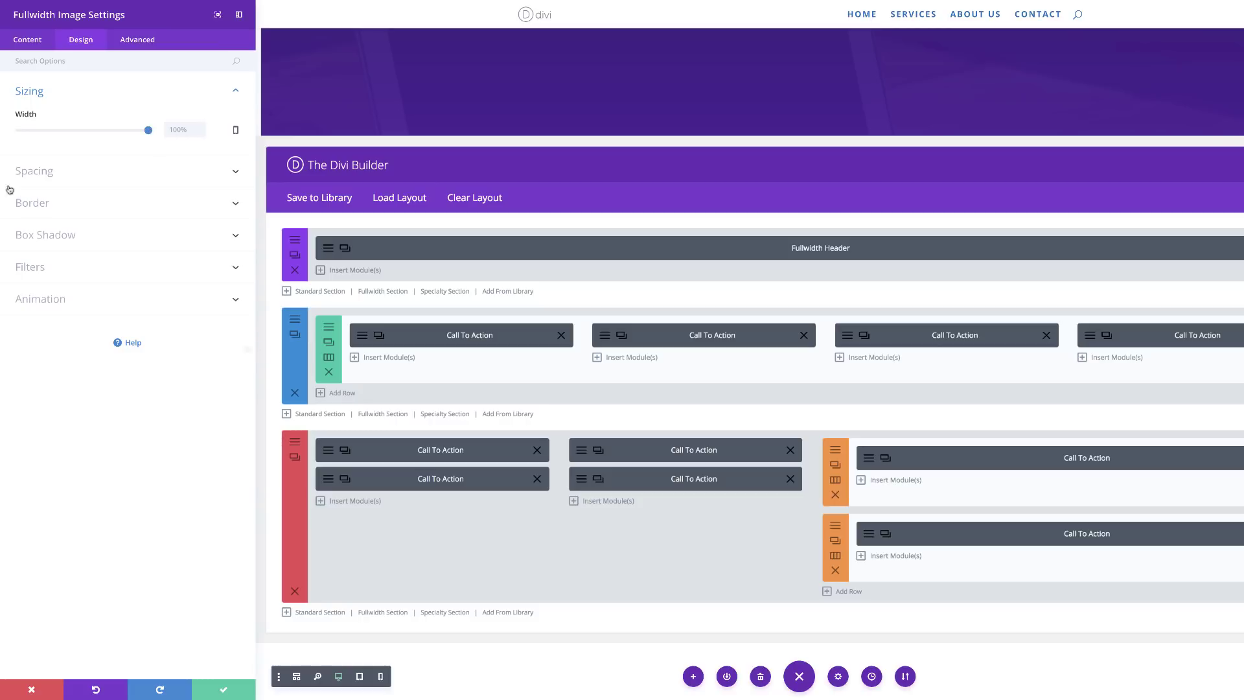
{"action": "left_click", "coordinate": [186, 129]}
{"action": "type", "text": "35%"}
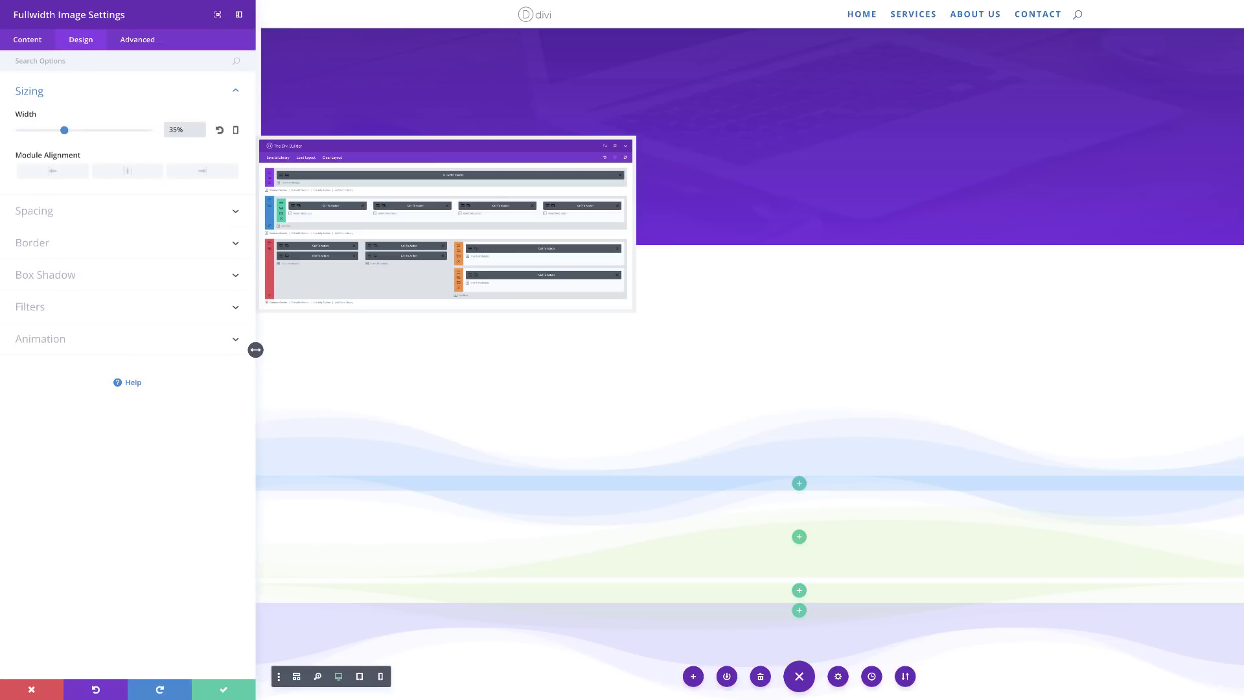
{"action": "left_click", "coordinate": [127, 171]}
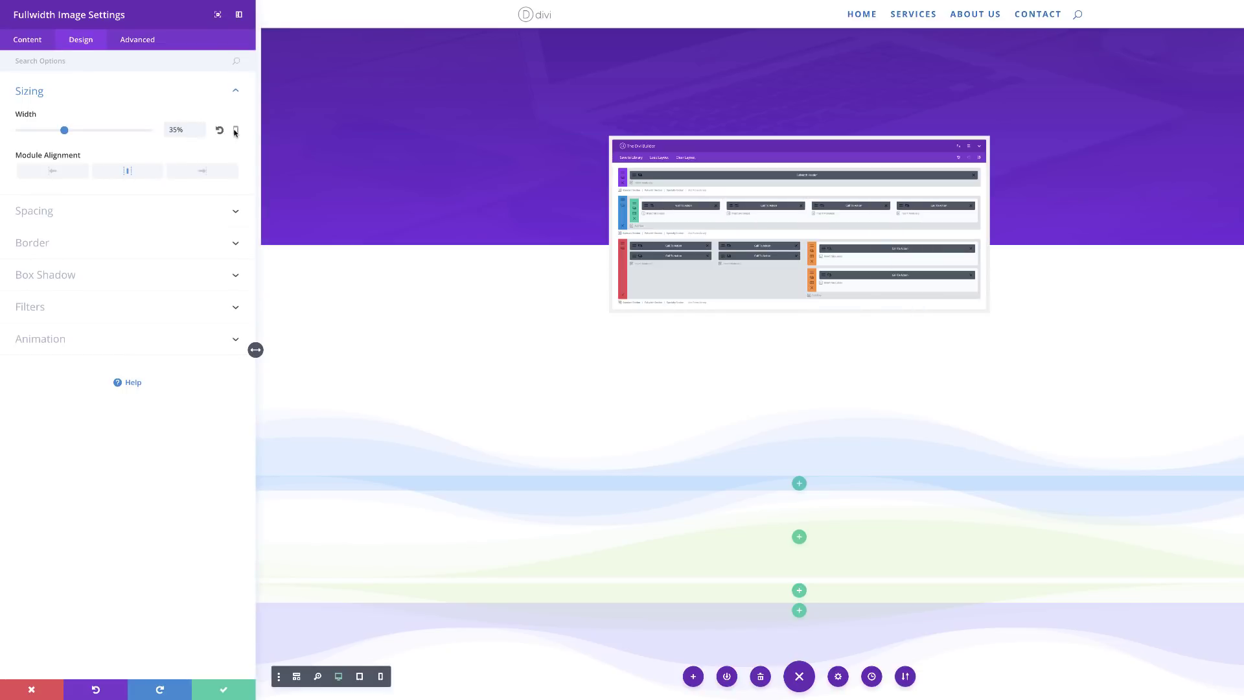
Step: Enable responsive widths for the image and set its tablet width to 60%, checking the smartphone setting before returning to desktop
{"action": "left_click", "coordinate": [236, 131]}
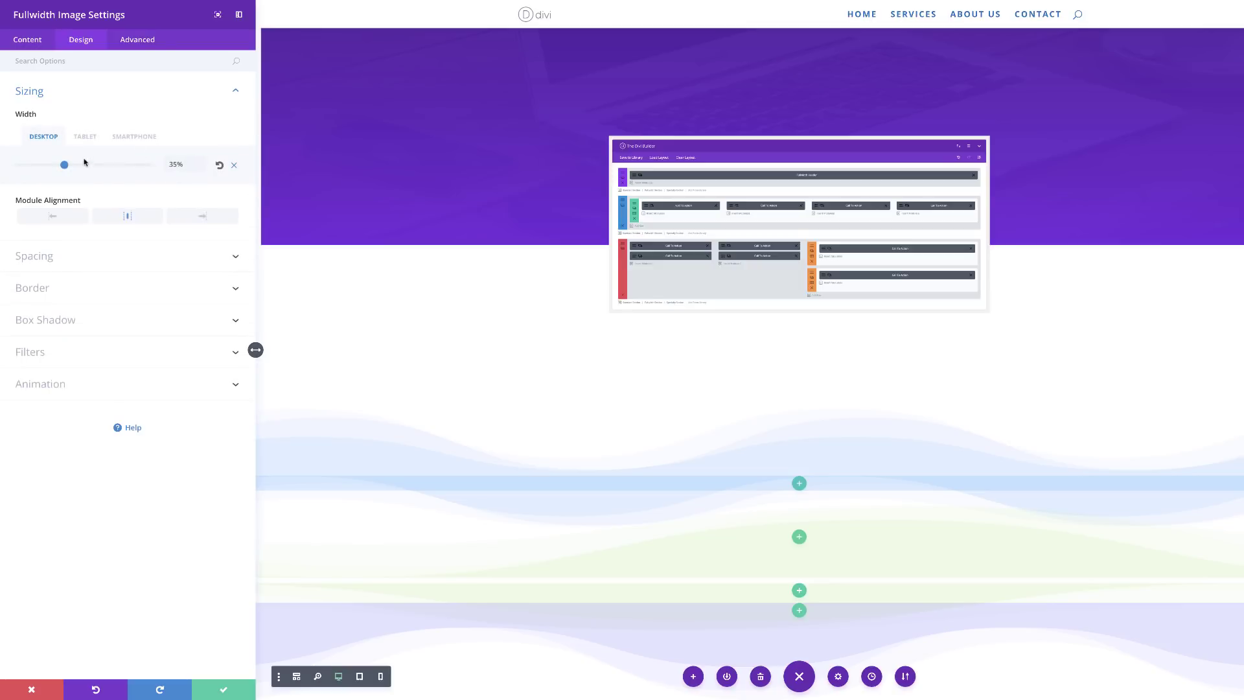
{"action": "left_click", "coordinate": [86, 137]}
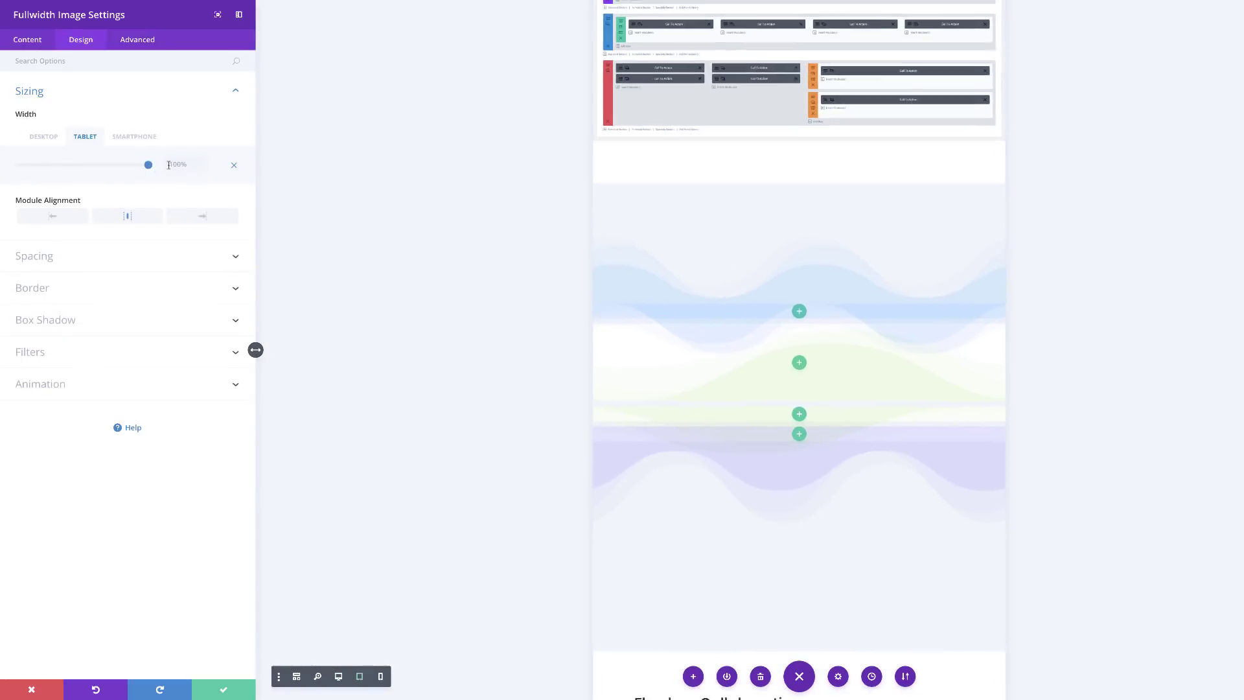
{"action": "left_click", "coordinate": [179, 166]}
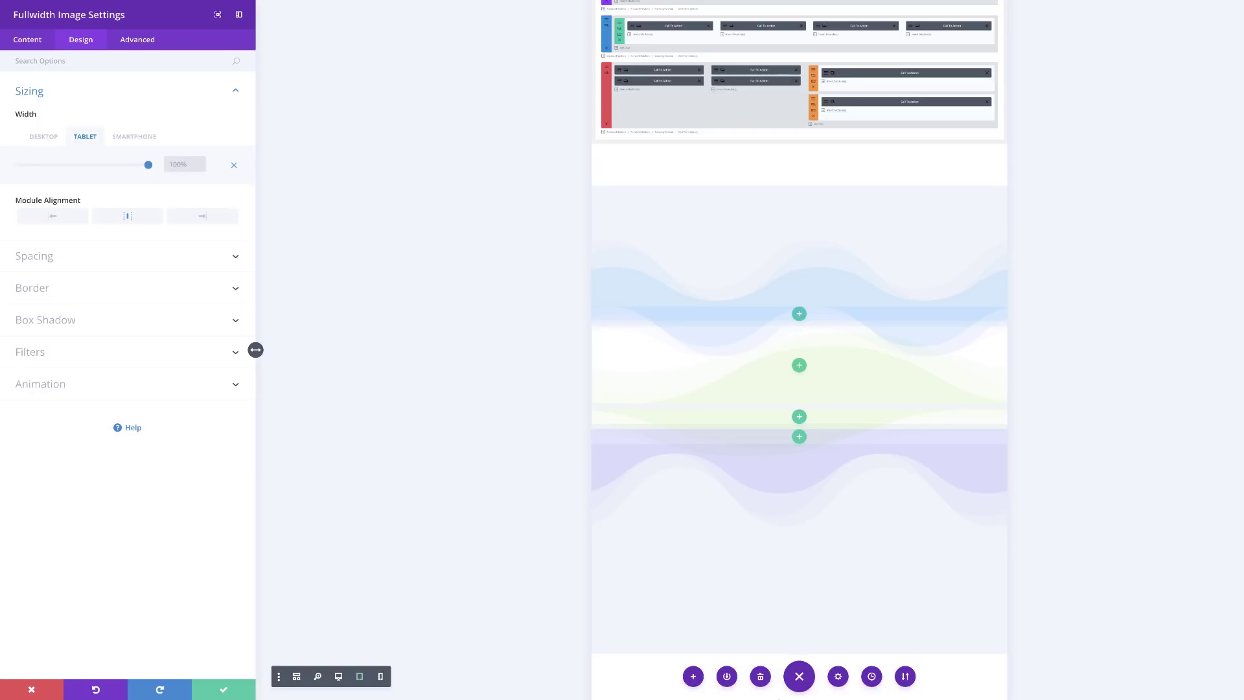
{"action": "type", "text": "60"}
{"action": "left_click", "coordinate": [130, 137]}
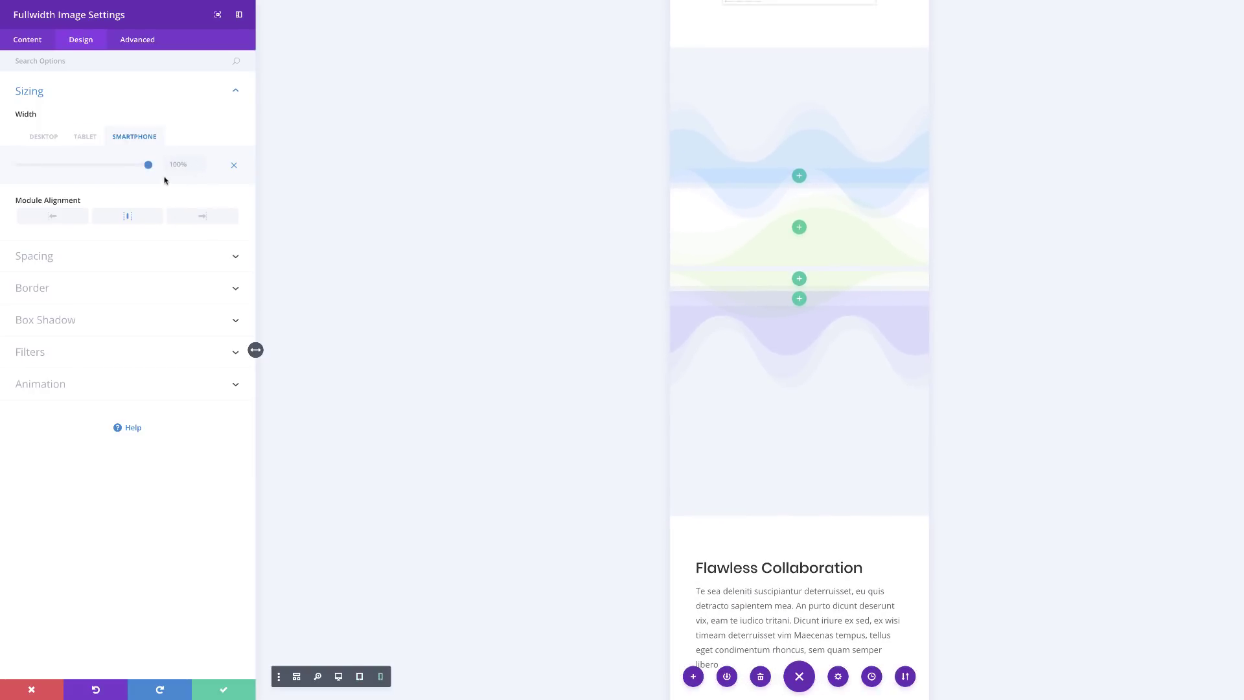
{"action": "left_click", "coordinate": [43, 136]}
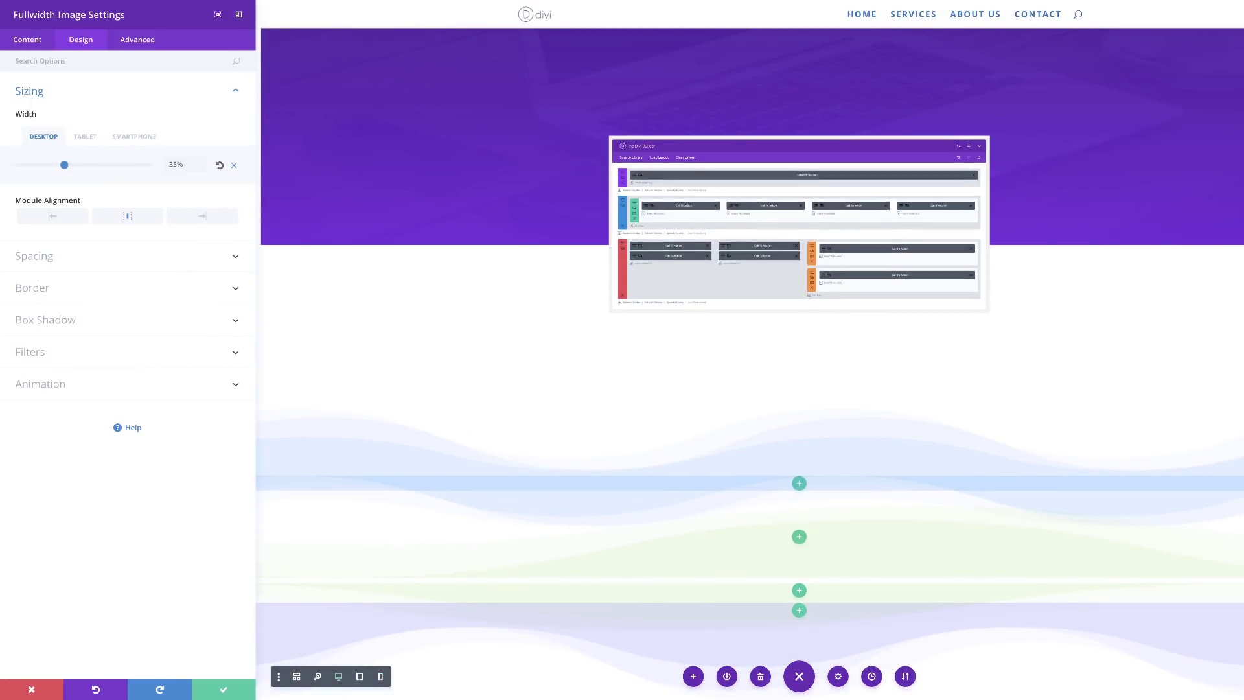
Step: Give the image the bottom-edge box shadow preset with 29px horizontal position, 72px blur strength and -21px spread strength
{"action": "left_click", "coordinate": [56, 321]}
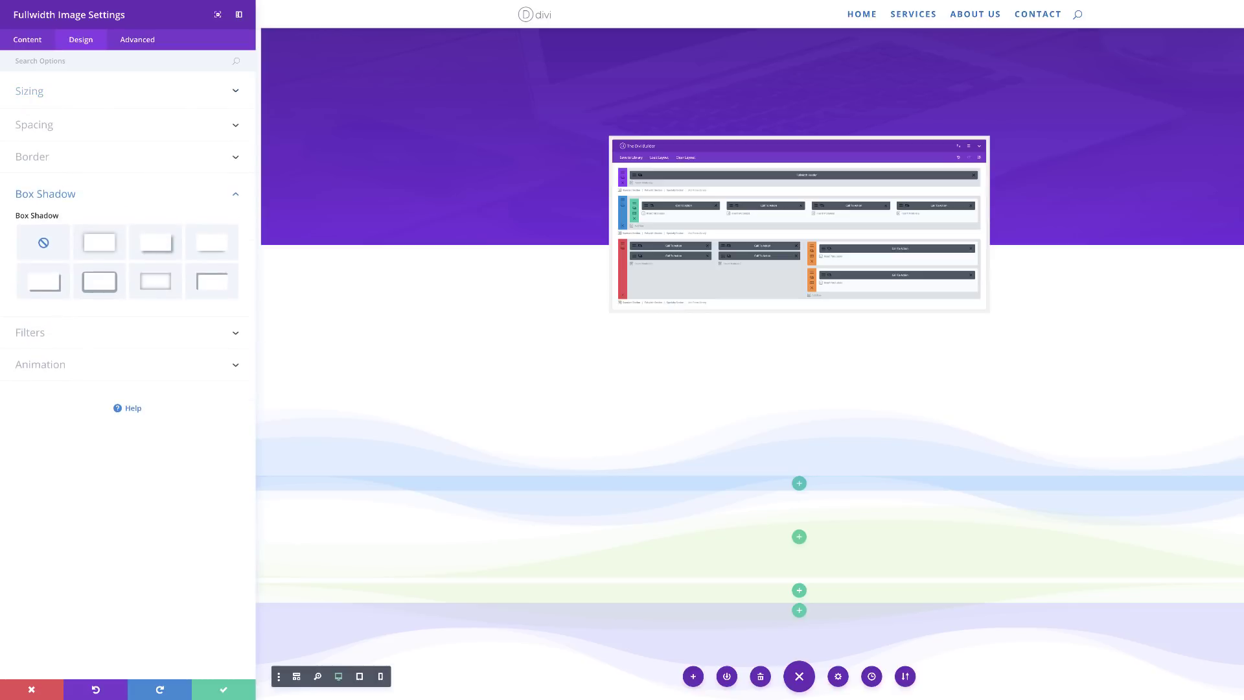
{"action": "left_click", "coordinate": [217, 249]}
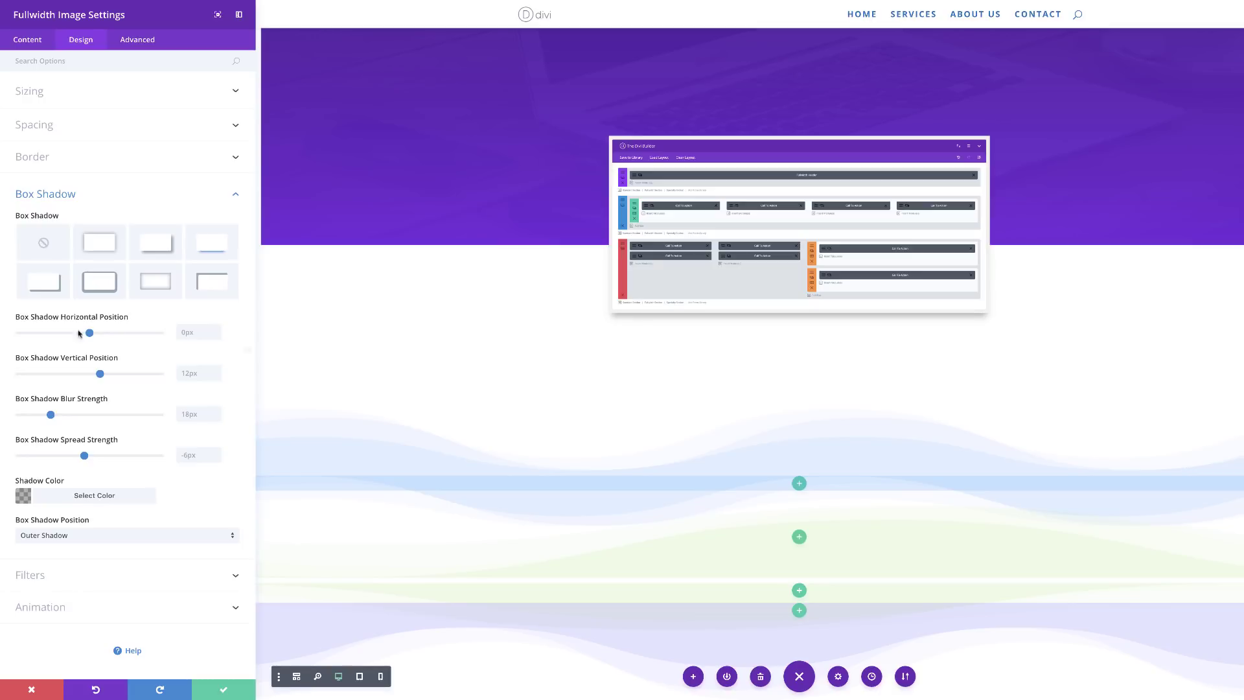
{"action": "left_click", "coordinate": [192, 333]}
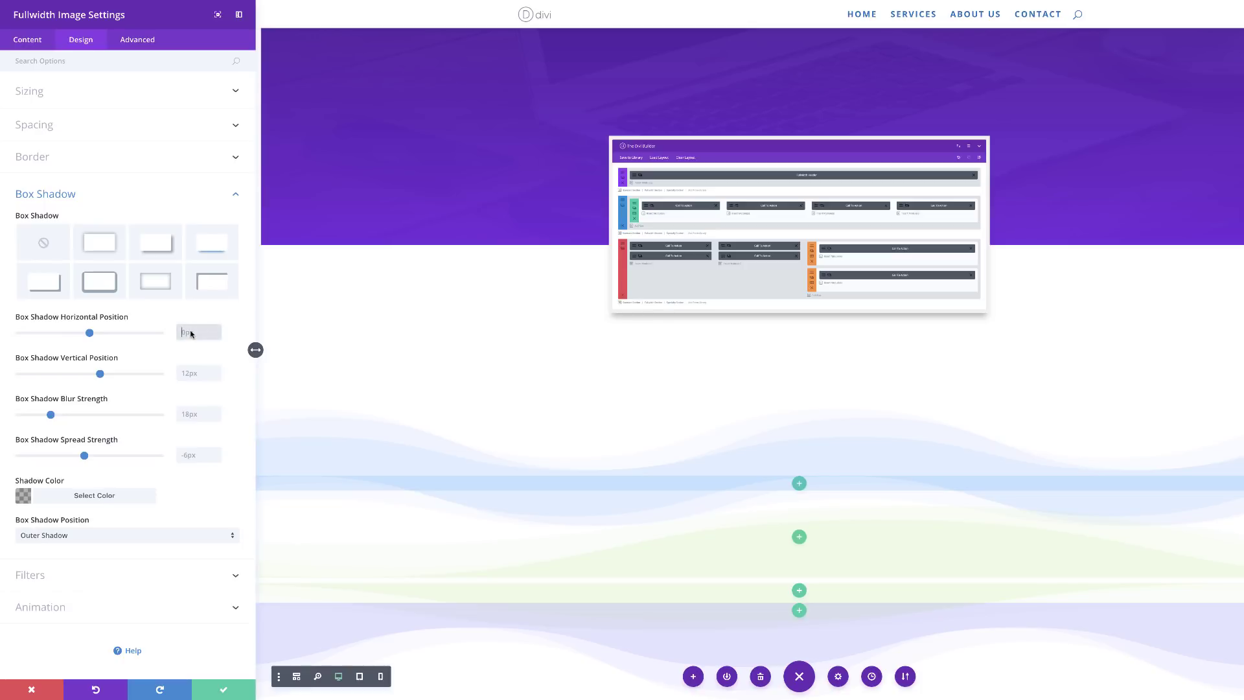
{"action": "type", "text": "29"}
{"action": "key", "text": "Return"}
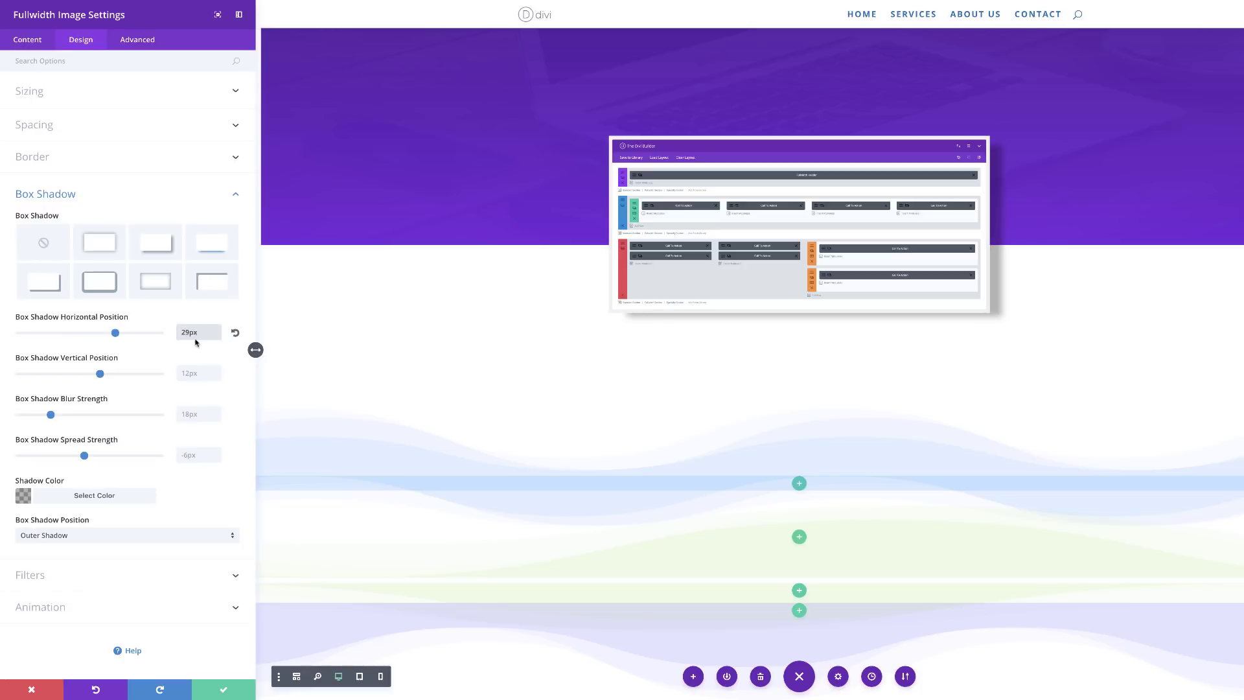
{"action": "left_click", "coordinate": [200, 418]}
{"action": "type", "text": "72"}
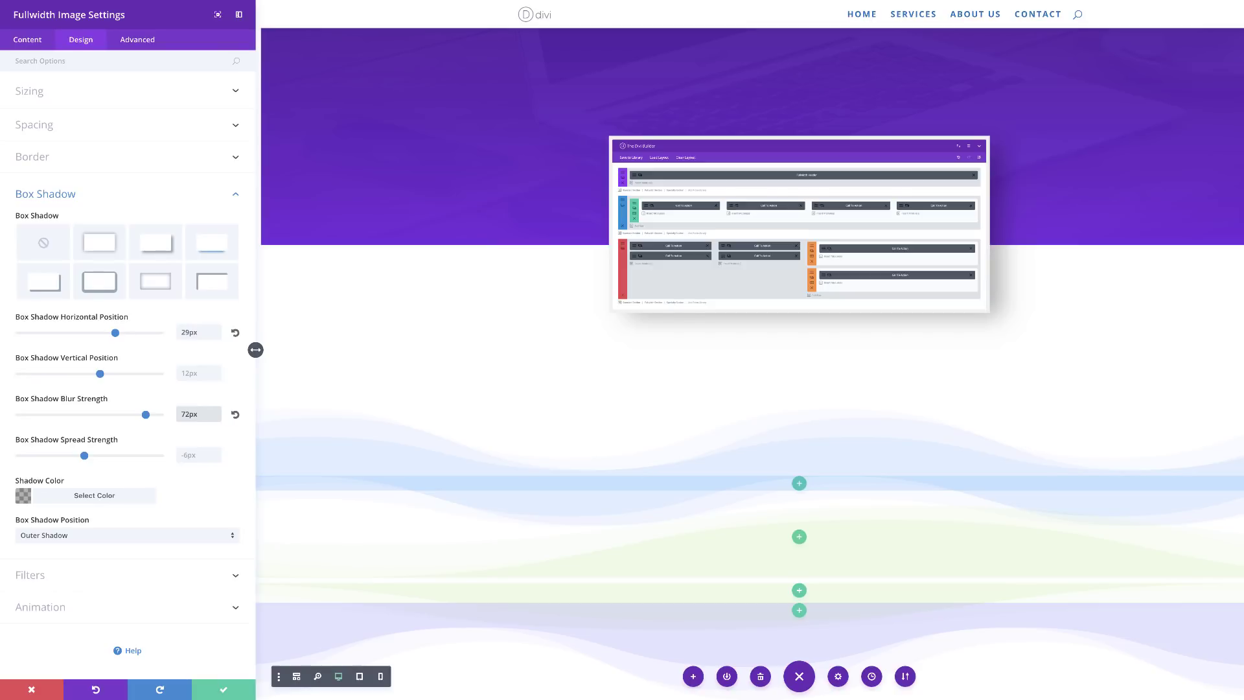
{"action": "left_click", "coordinate": [198, 458]}
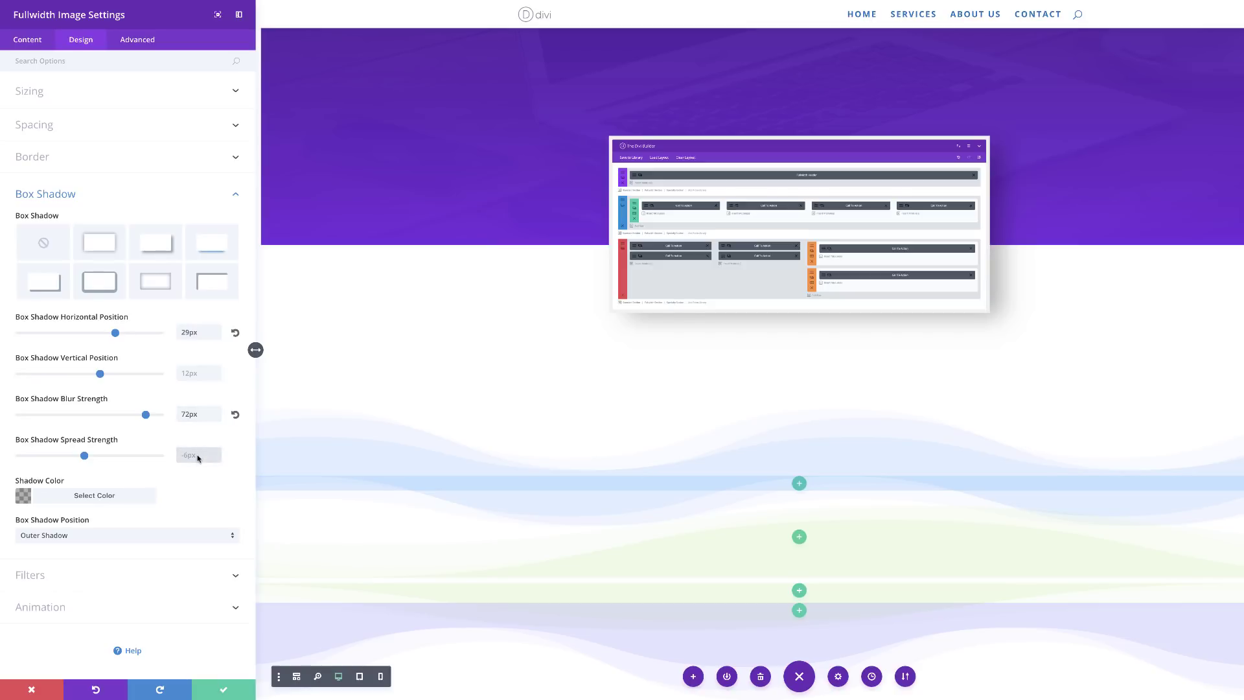
{"action": "type", "text": "-21"}
{"action": "key", "text": "Return"}
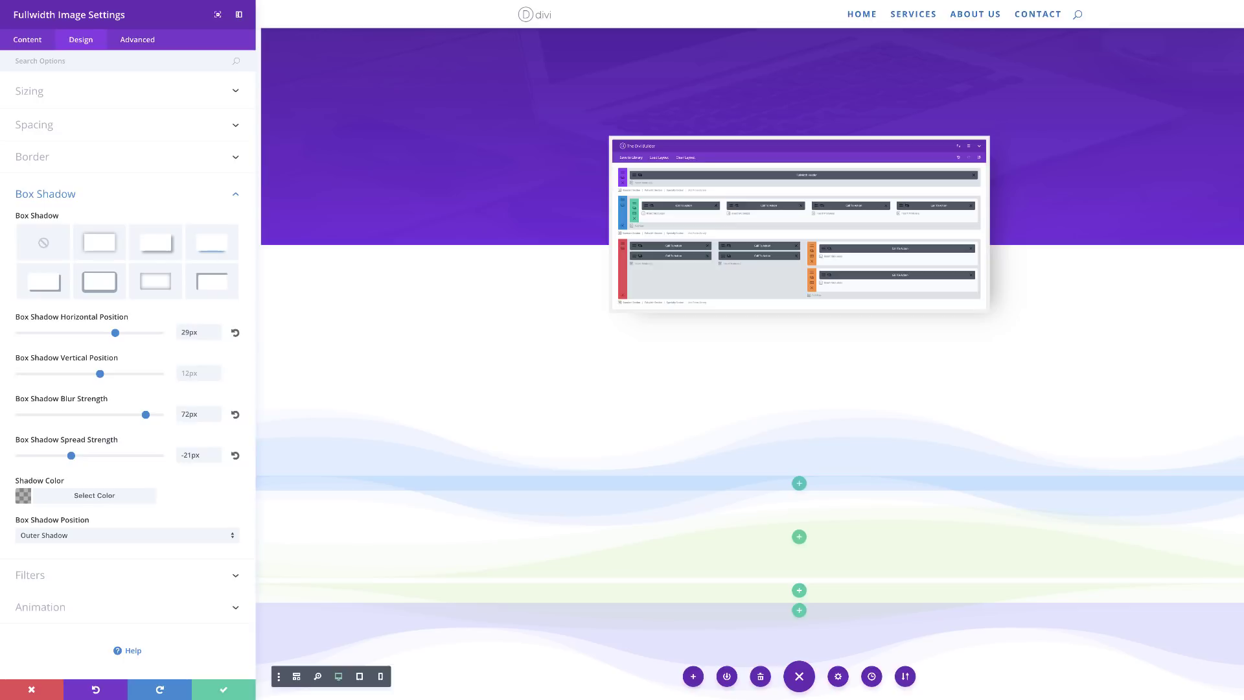
Step: Make the image's box shadow fully opaque and set its color to #27005e
{"action": "left_click", "coordinate": [23, 495]}
{"action": "left_click_drag", "start_coordinate": [223, 570], "coordinate": [224, 525]}
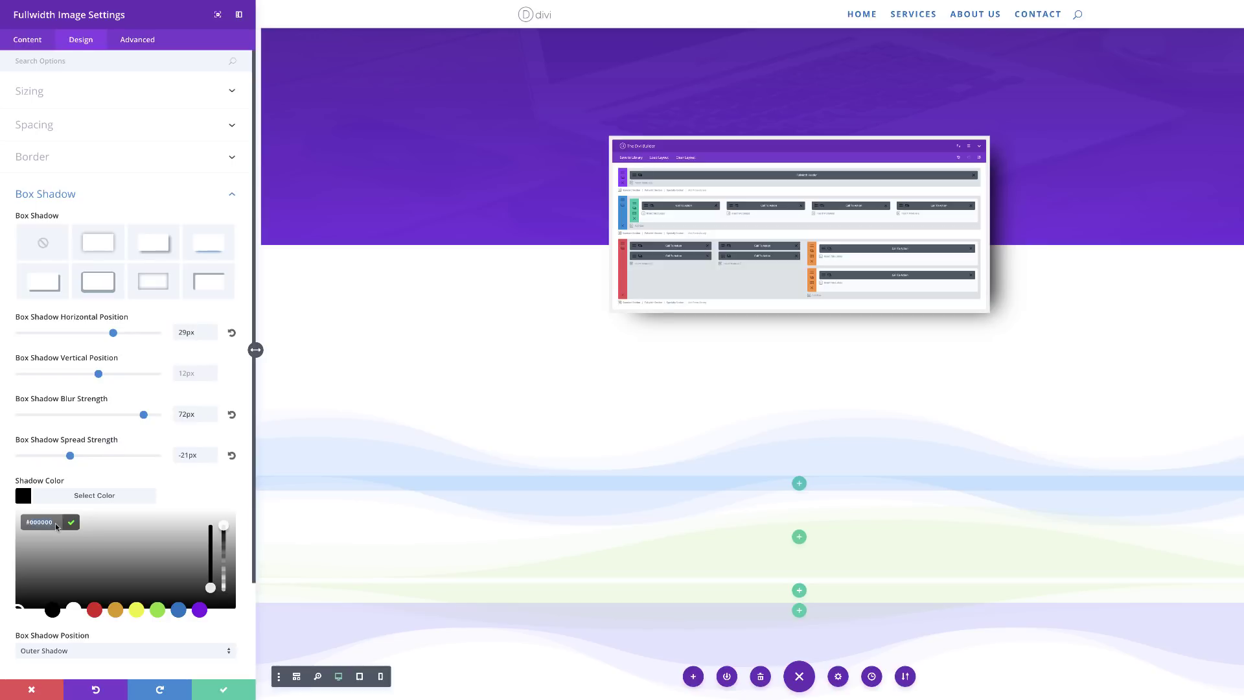
{"action": "type", "text": "#27005e"}
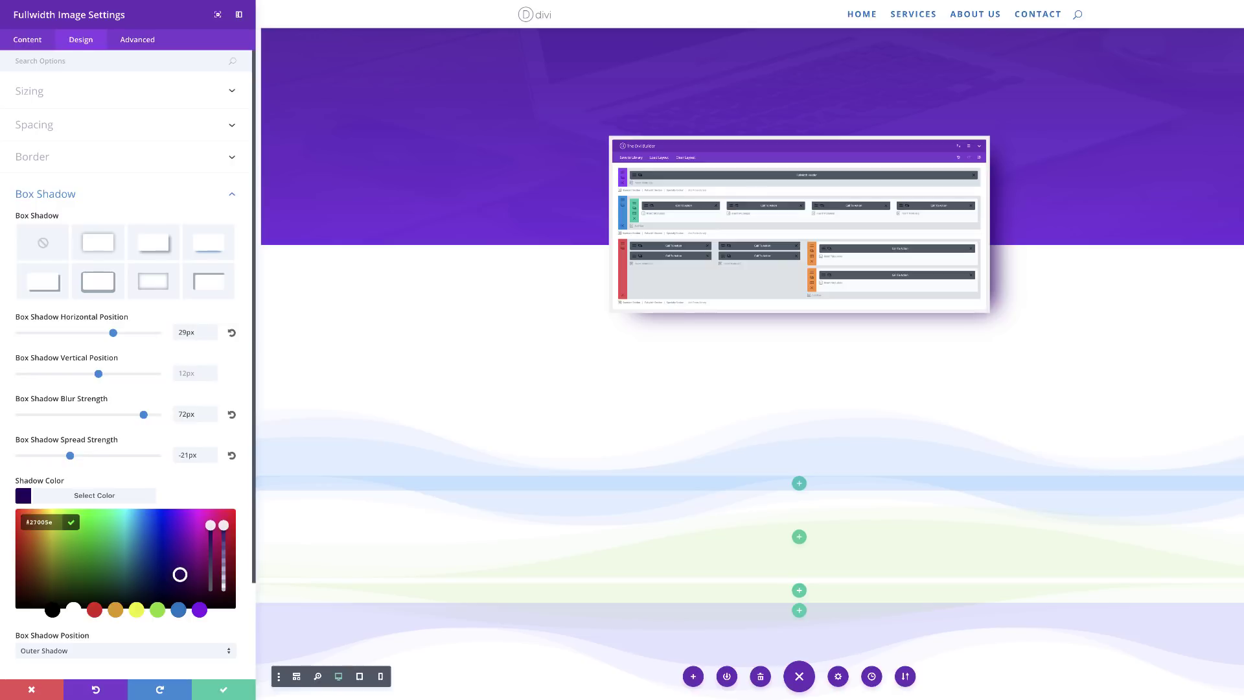
Step: Tilt the image with perspective(700px) rotateX(45deg) transforms in its main element custom CSS, and review the published page
{"action": "left_click", "coordinate": [137, 40]}
{"action": "left_click", "coordinate": [64, 125]}
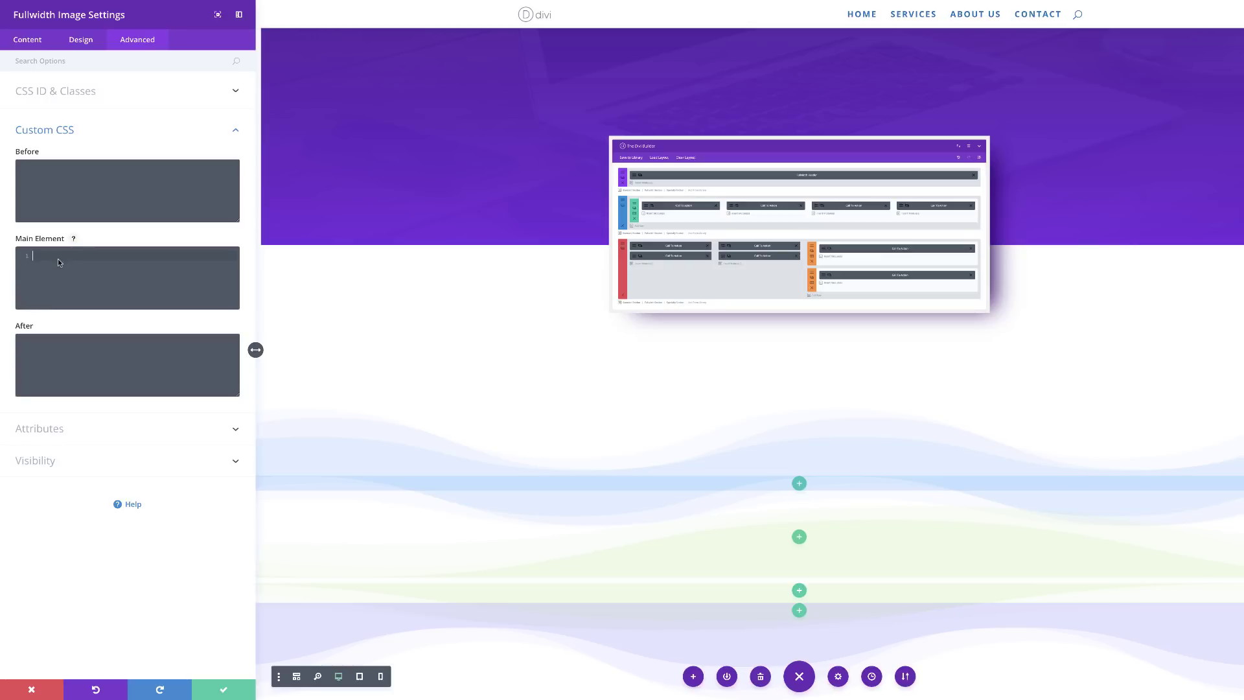
{"action": "type", "text": "-webkit-transform: perspective(700px) rotateX(45deg); -moz-transform: perspective(700px) rotateX(45deg); -ms-transform: perspective(700px) rotateX(45deg); -o-transform: perspective(700px) rotateX(45deg); transform: perspective(700px) rotateX(45deg);"}
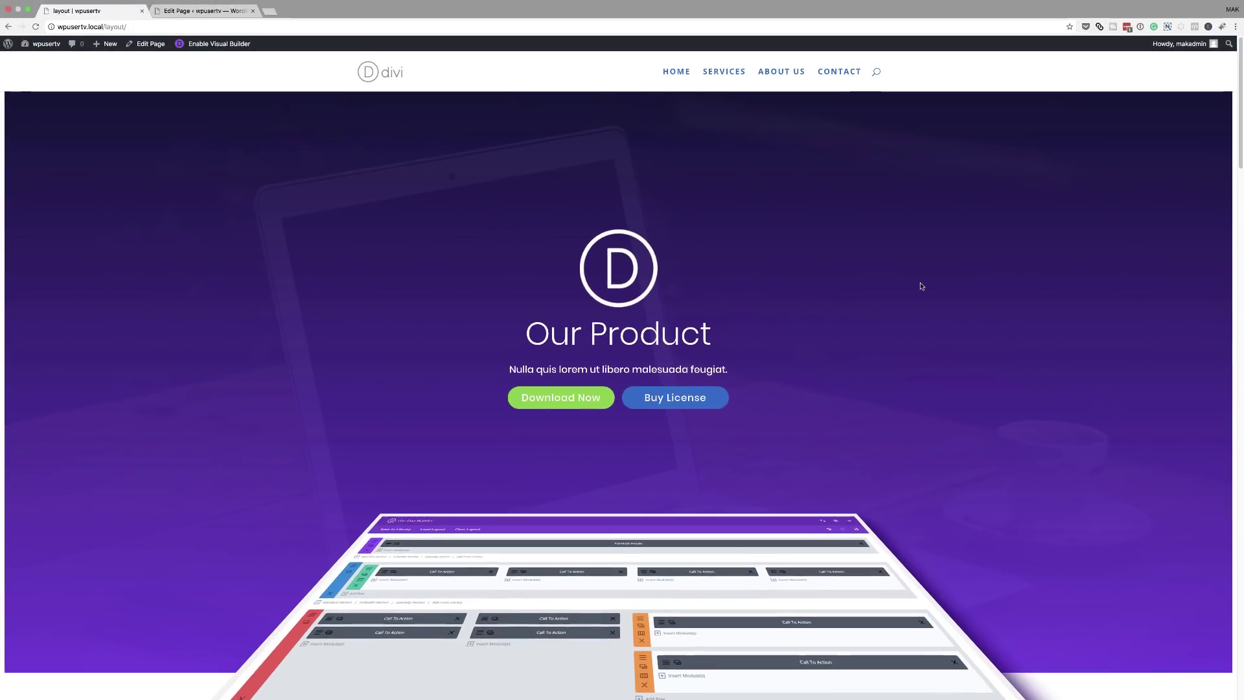
{"action": "left_click_drag", "start_coordinate": [1242, 51], "coordinate": [1225, 468]}
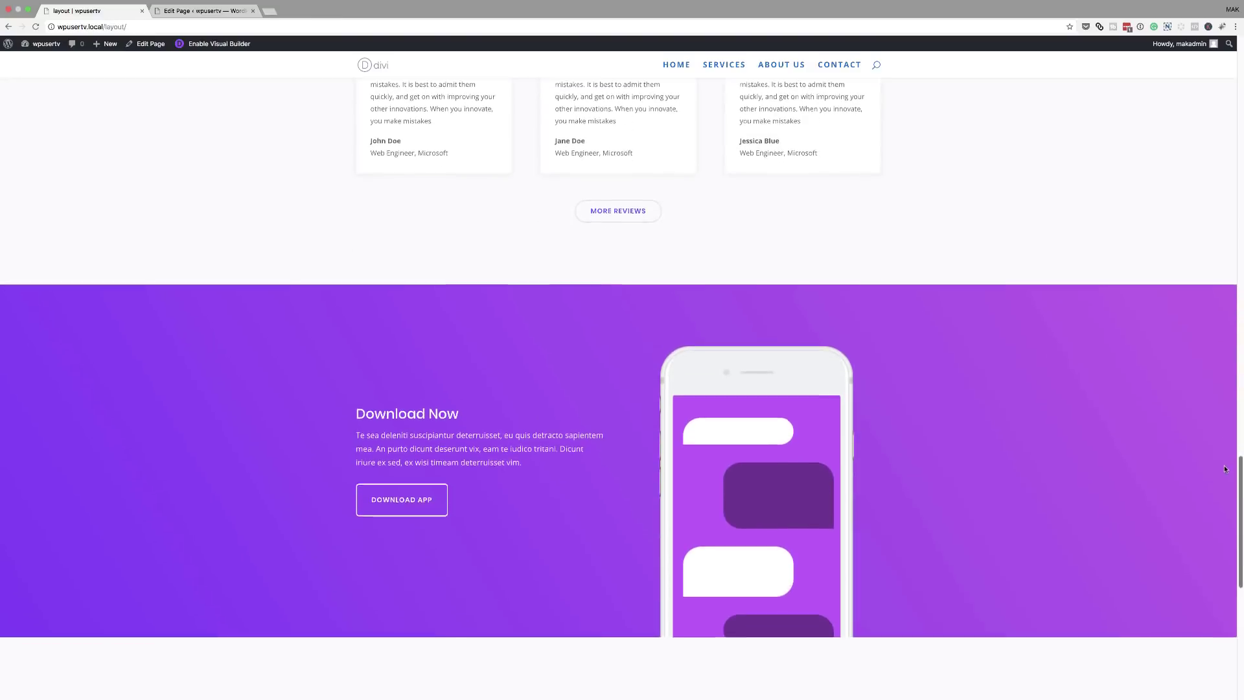